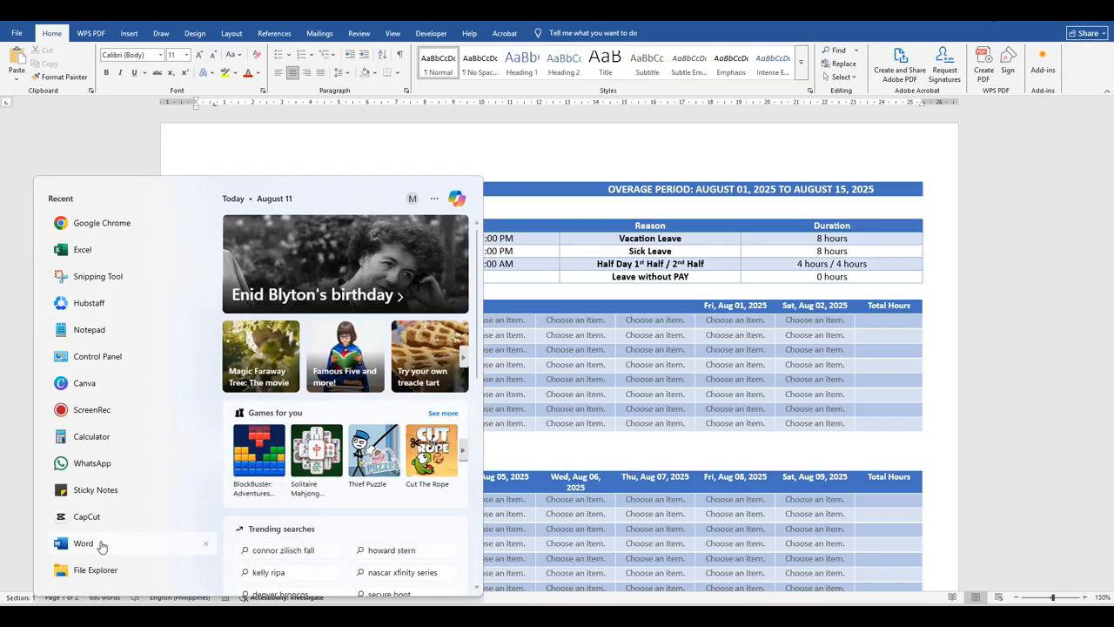
- Open a new blank document in Word and set its page orientation to Landscape
click(101, 545)
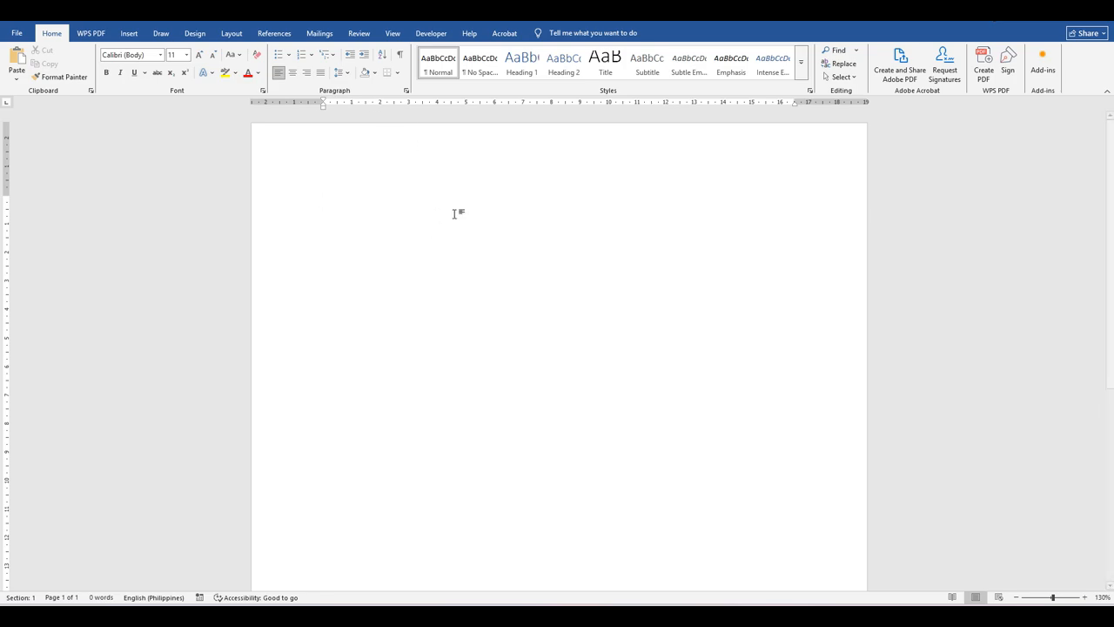
click(239, 34)
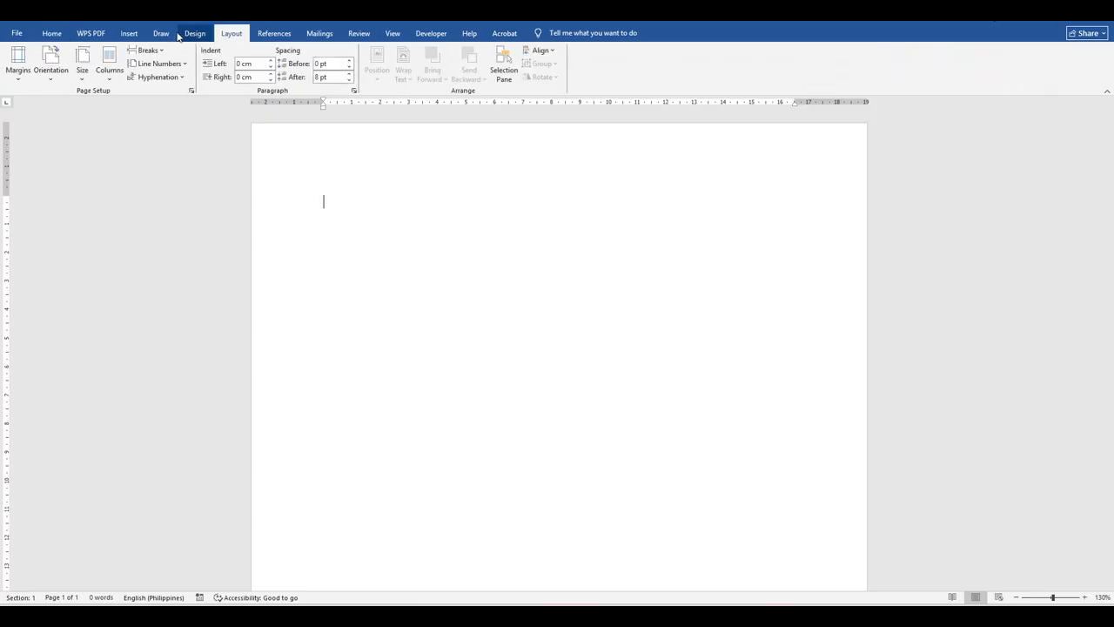
click(52, 70)
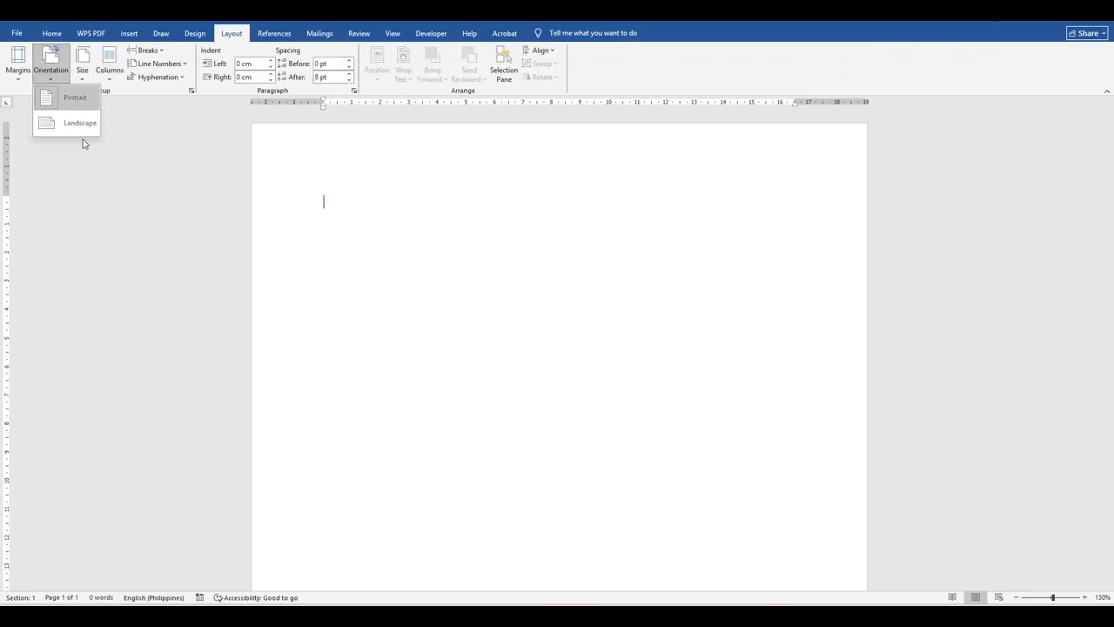
click(78, 127)
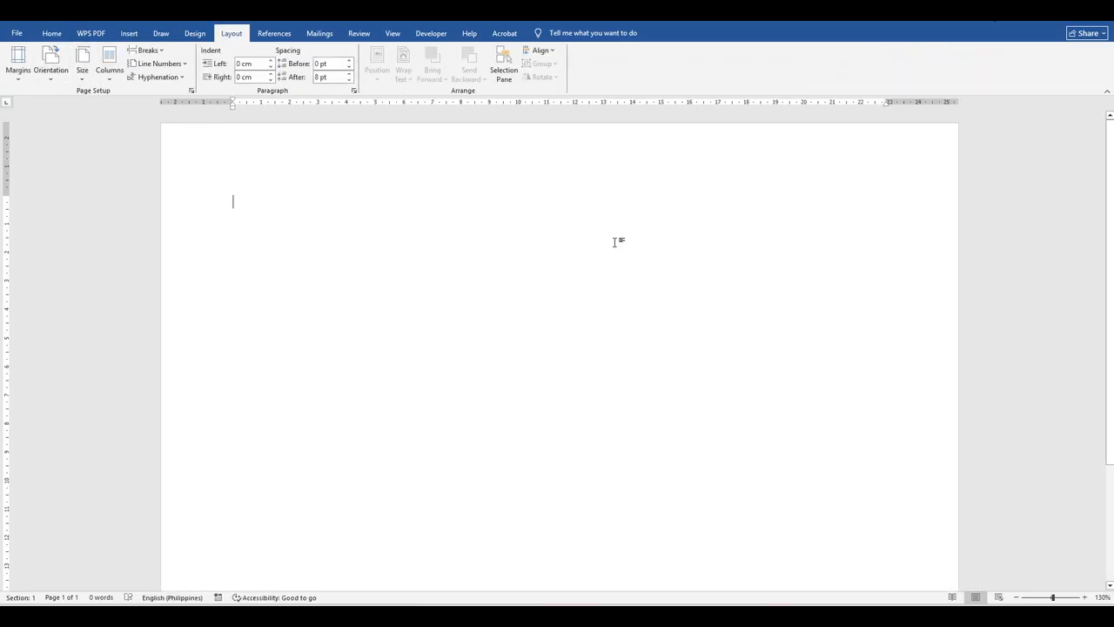
- Apply the Narrow margin preset to the blank landscape document
scroll(625, 235, down, 4)
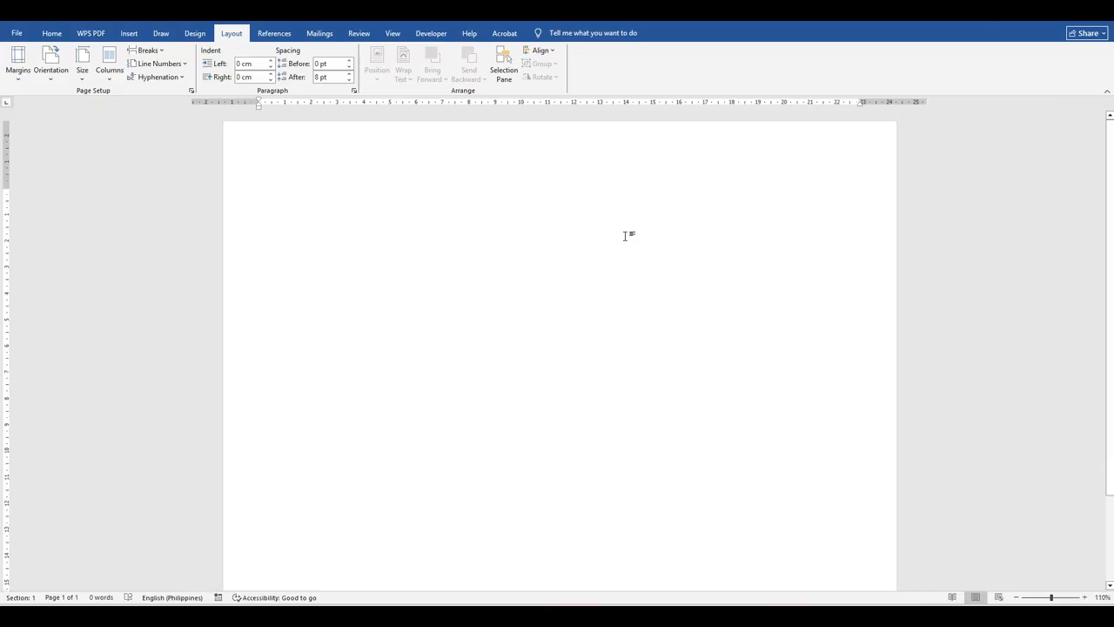
scroll(625, 235, up, 1)
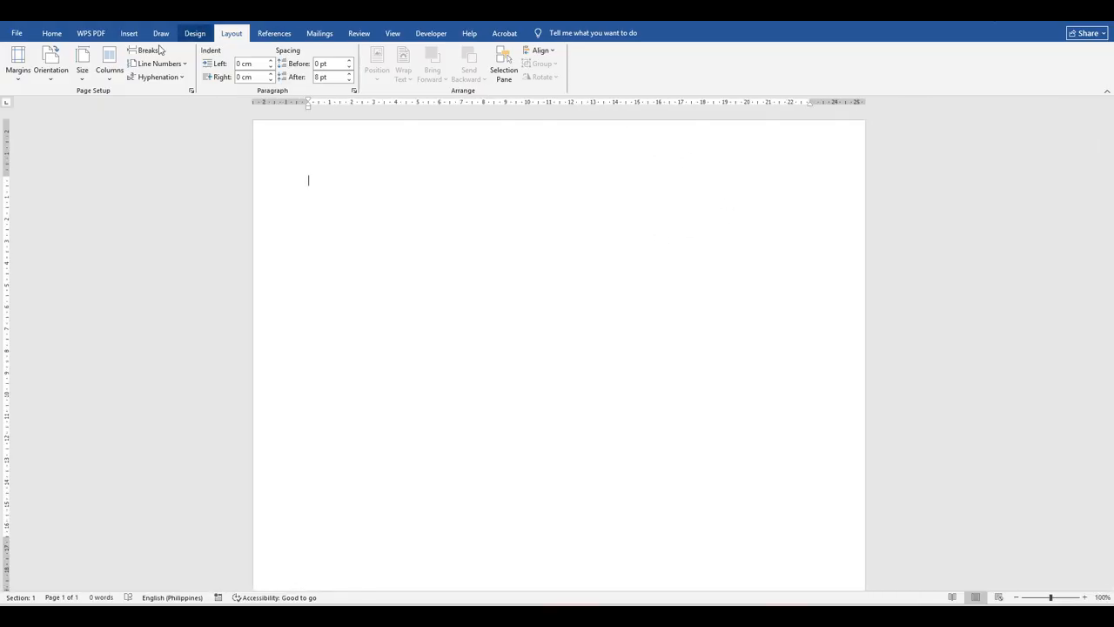
click(18, 70)
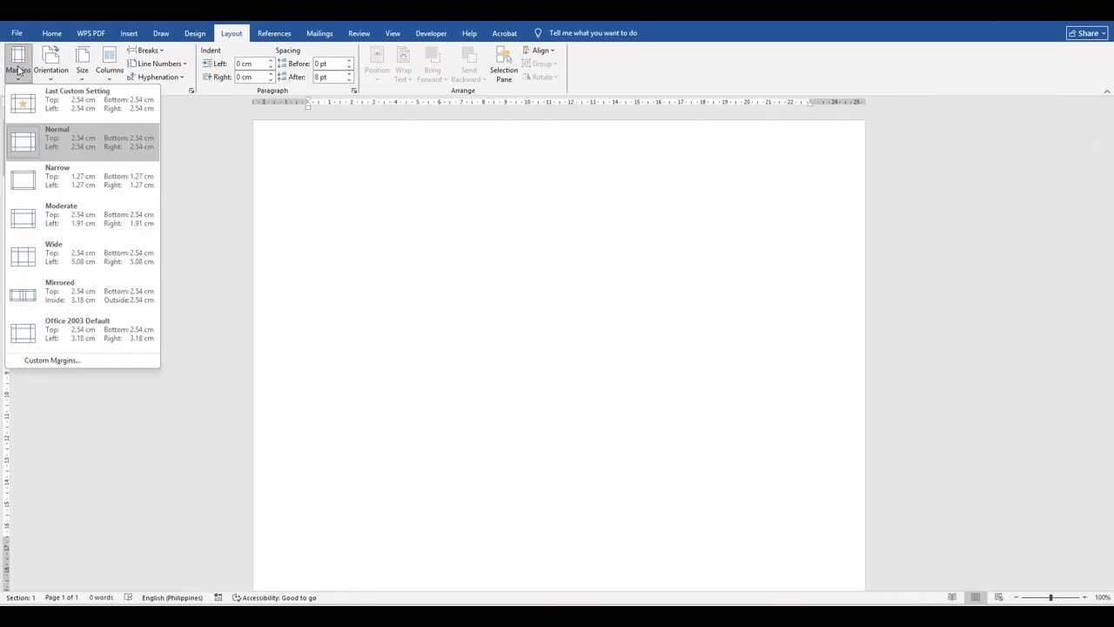
click(78, 192)
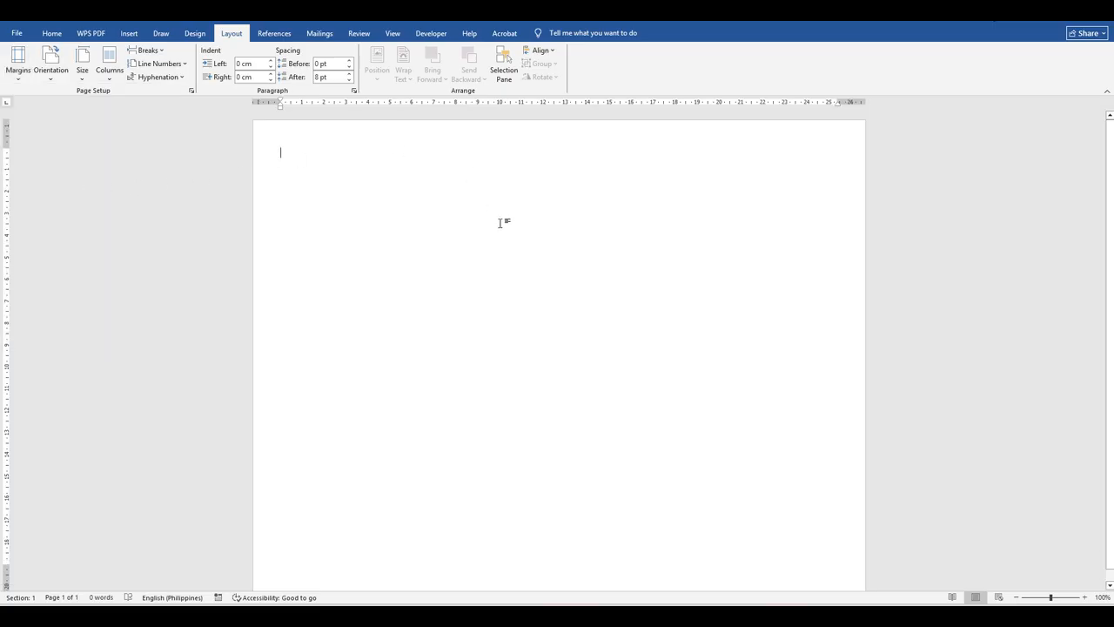
ctrl+scroll(670, 261, up, 1)
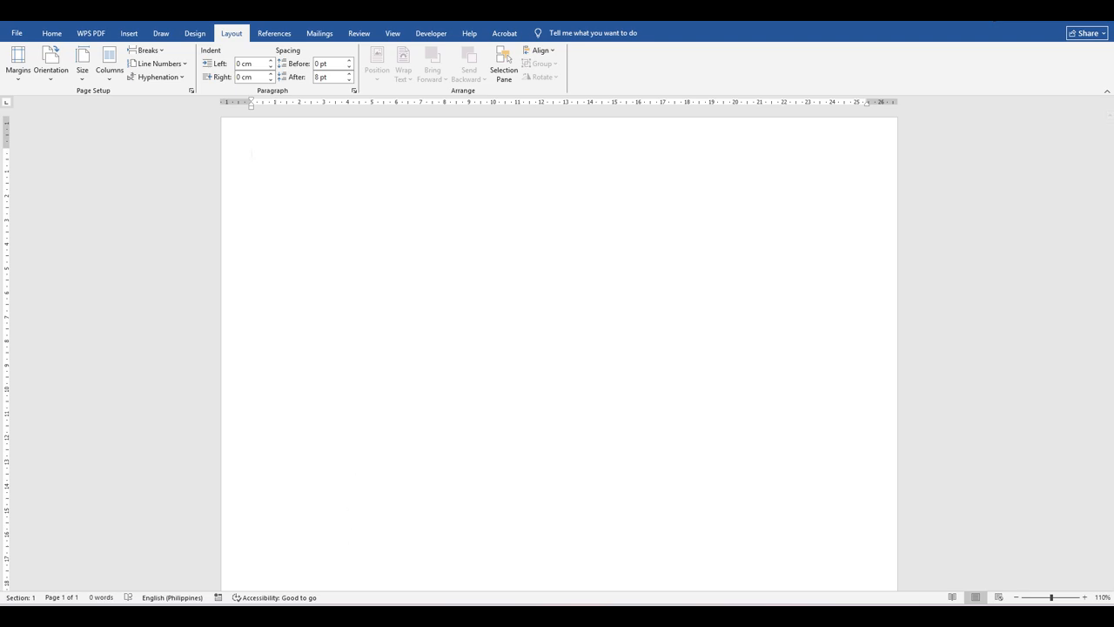
- Switch to the employee schedule document and examine its overall layout across both pages
mouse_move(324, 601)
click(296, 553)
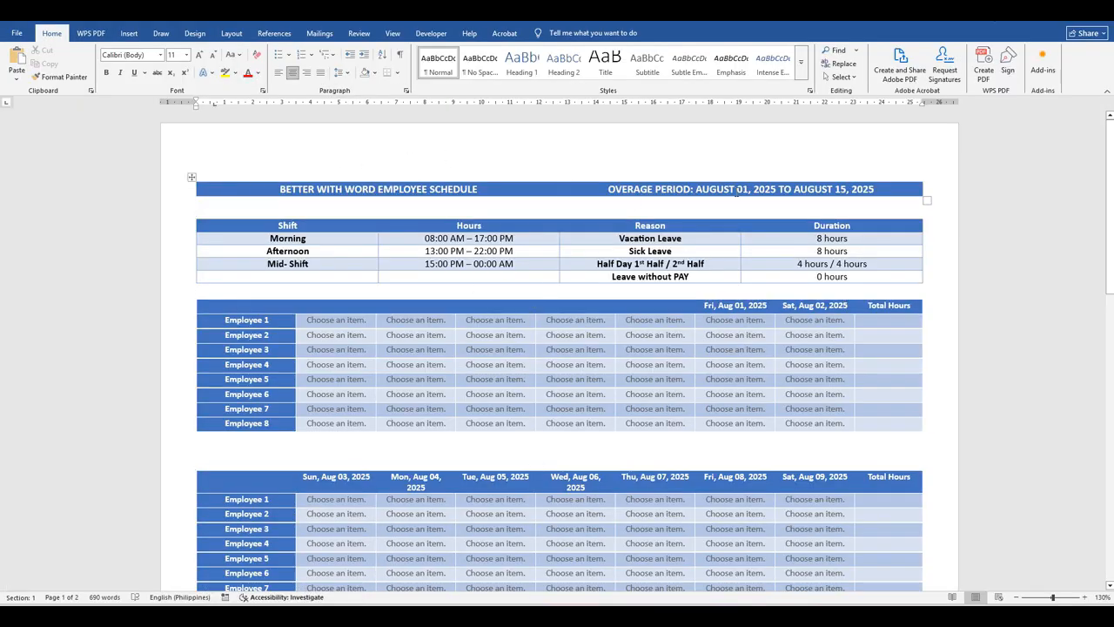
scroll(640, 313, down, 3)
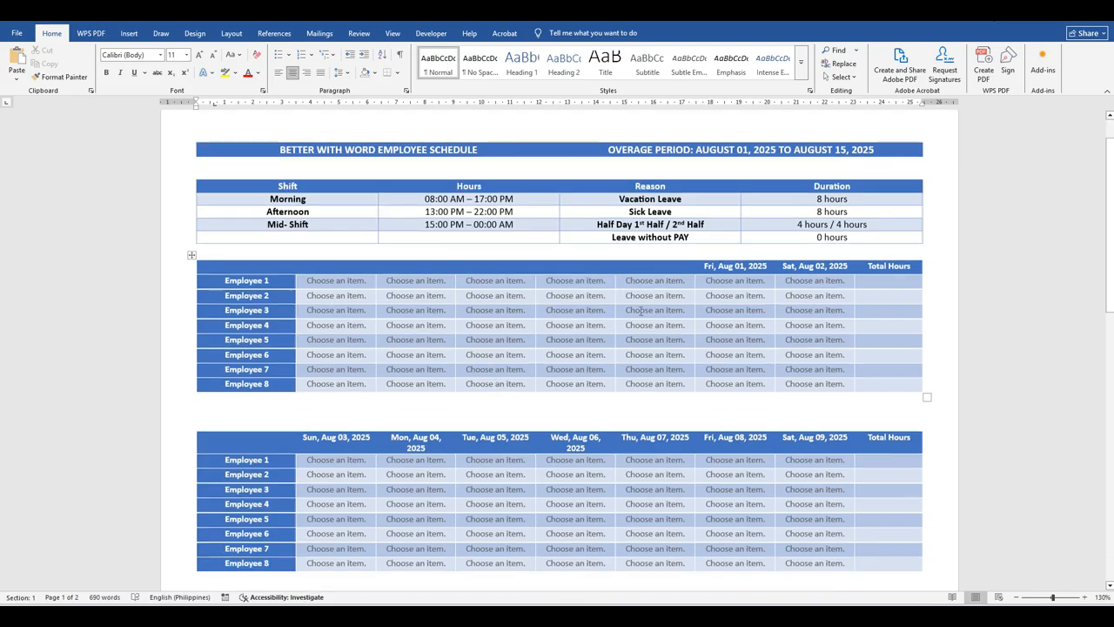
scroll(640, 313, up, 3)
scroll(640, 314, down, 4)
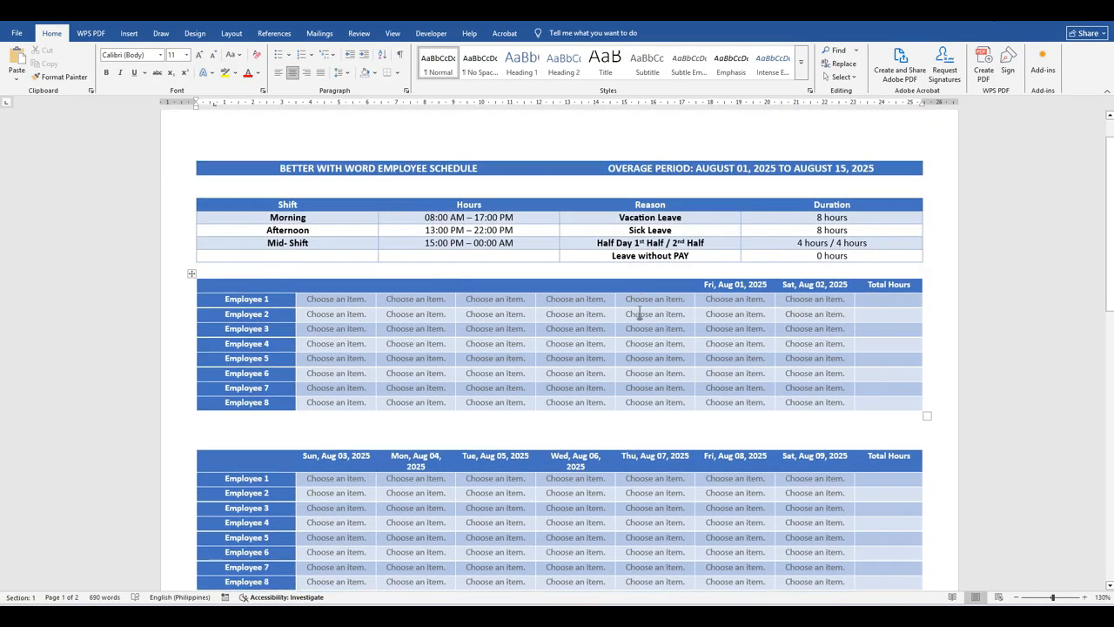
scroll(714, 353, up, 4)
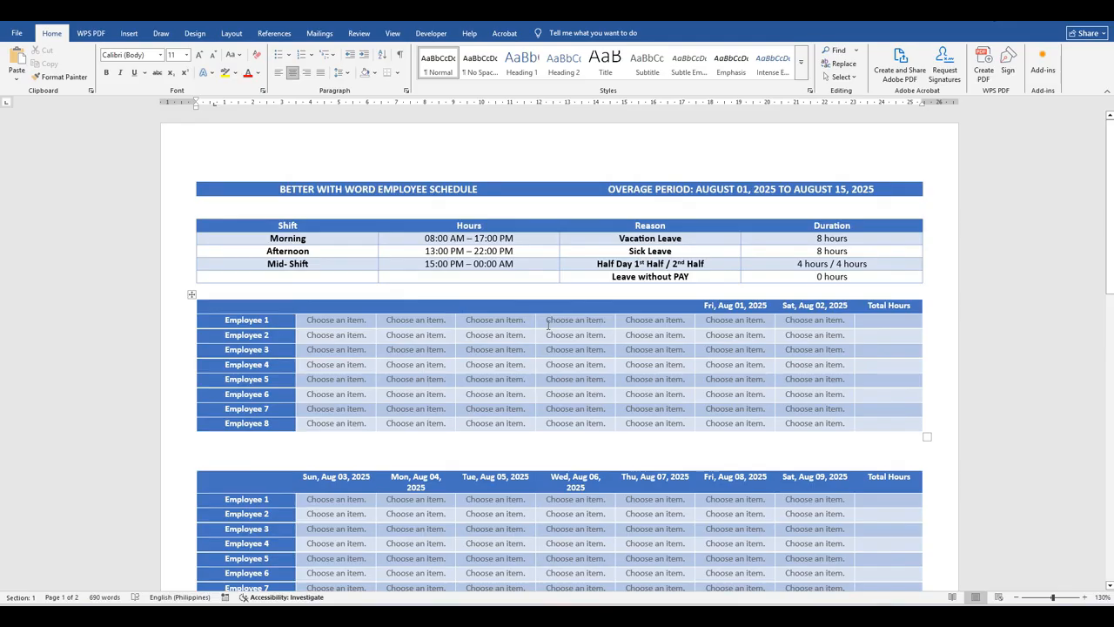
scroll(640, 363, down, 10)
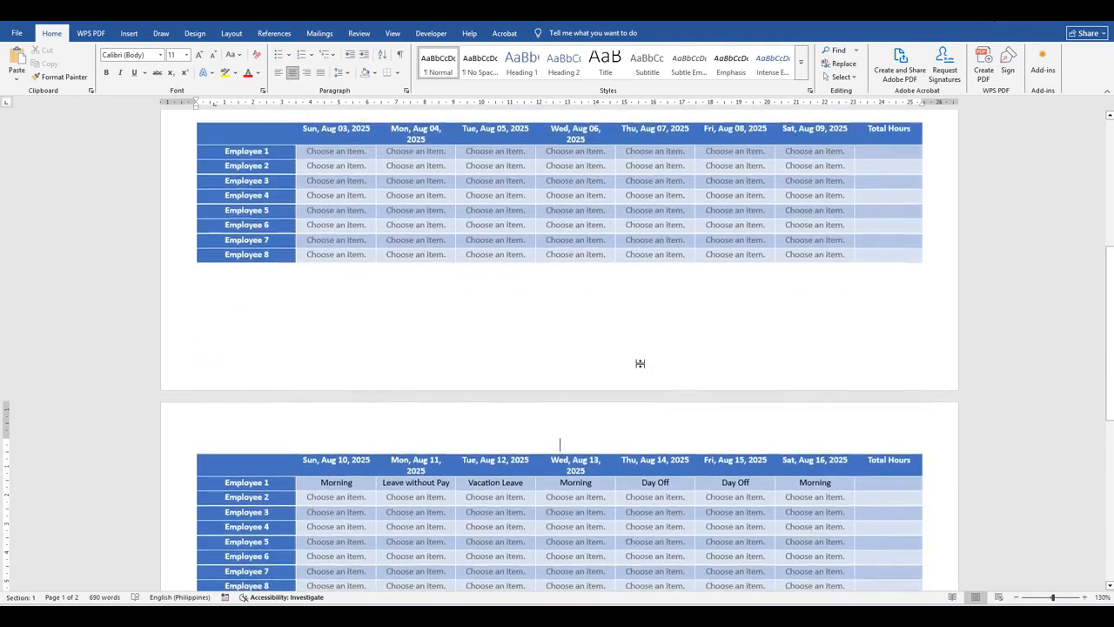
scroll(639, 363, down, 3)
scroll(640, 363, up, 12)
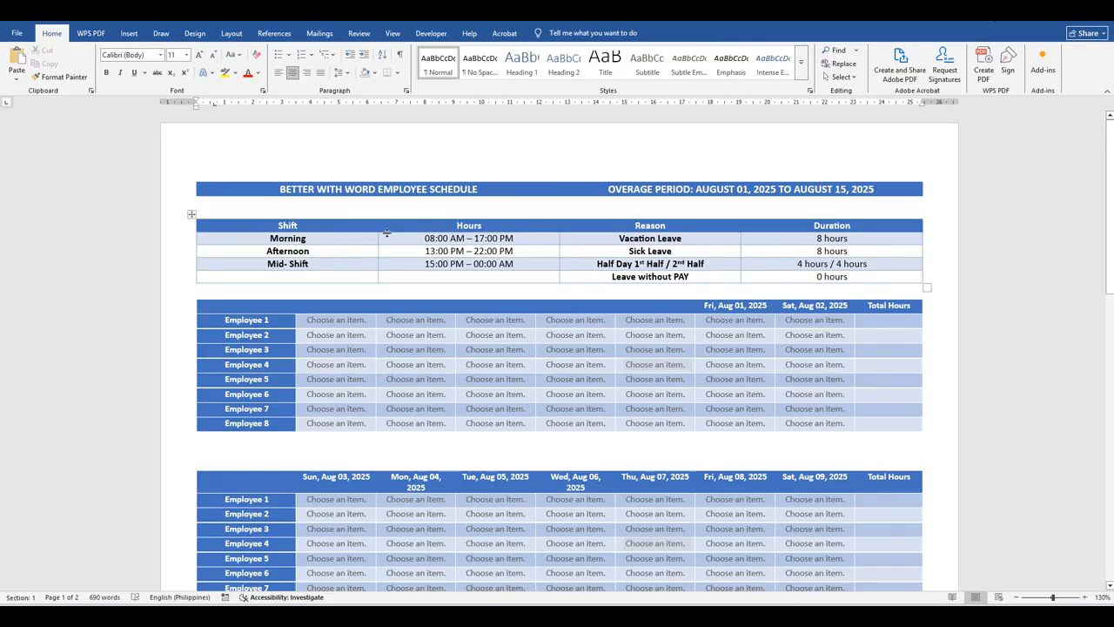
- Examine the shift hours and the leave durations in the reference table below the schedule title
drag(423, 238, 514, 238)
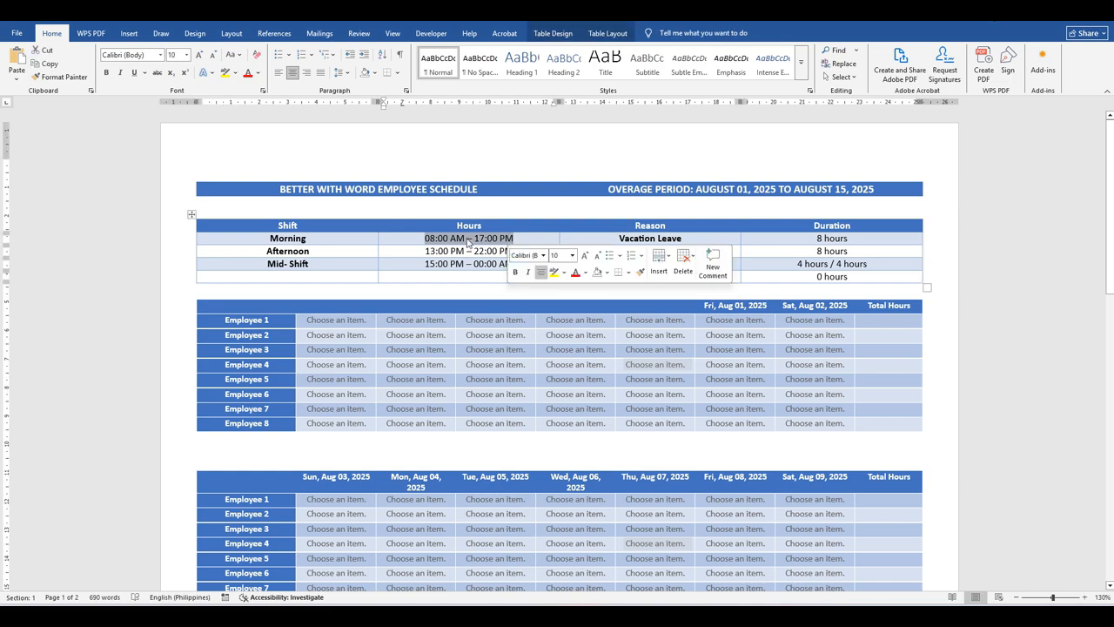
drag(257, 252, 261, 238)
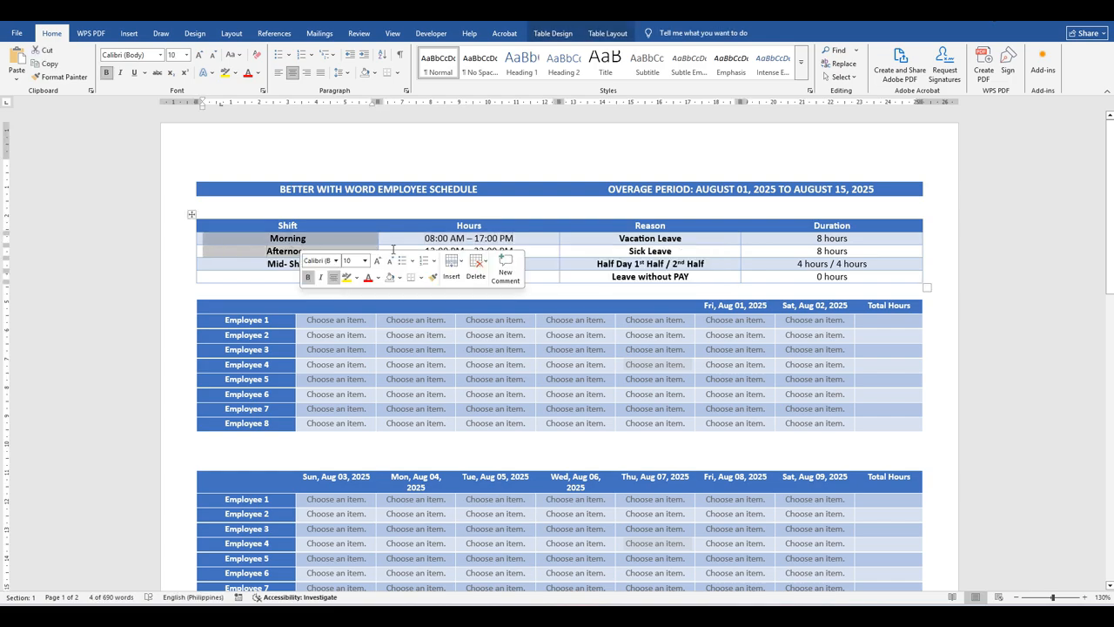
click(536, 251)
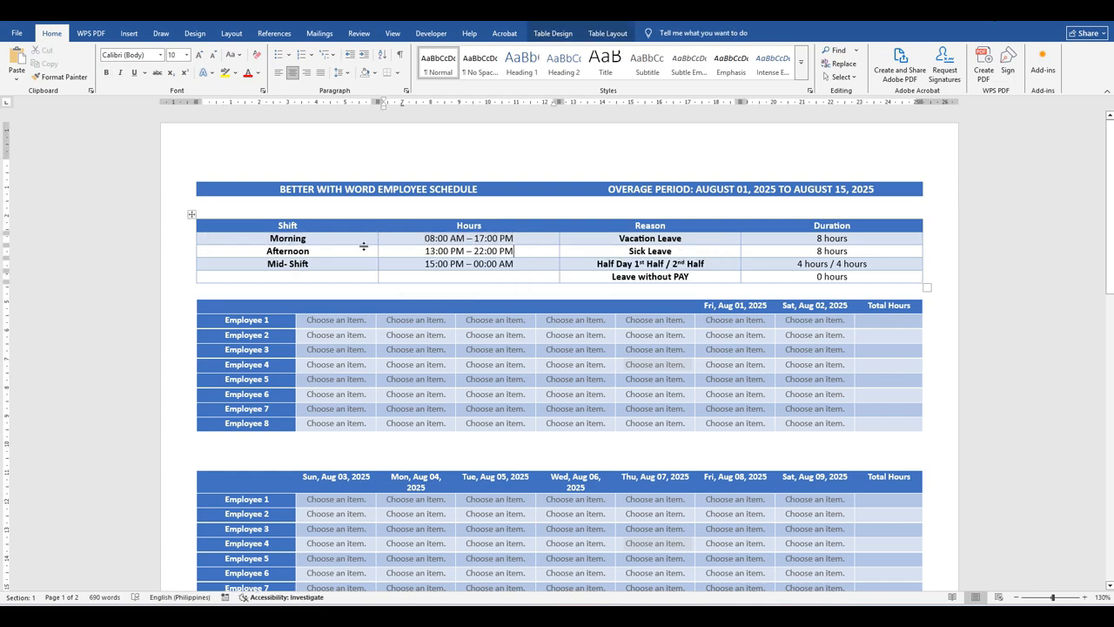
click(329, 264)
drag(816, 238, 868, 276)
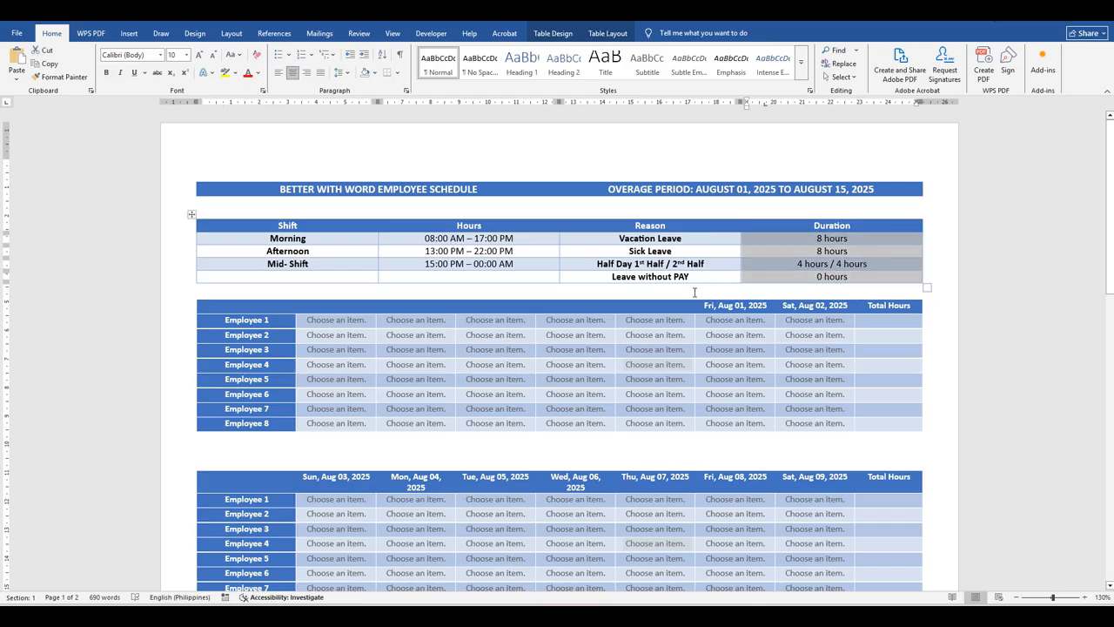
click(694, 292)
- Examine the weekly employee tables with their Total Hours columns, and the totals and sign-off tables on the second page
scroll(577, 316, down, 3)
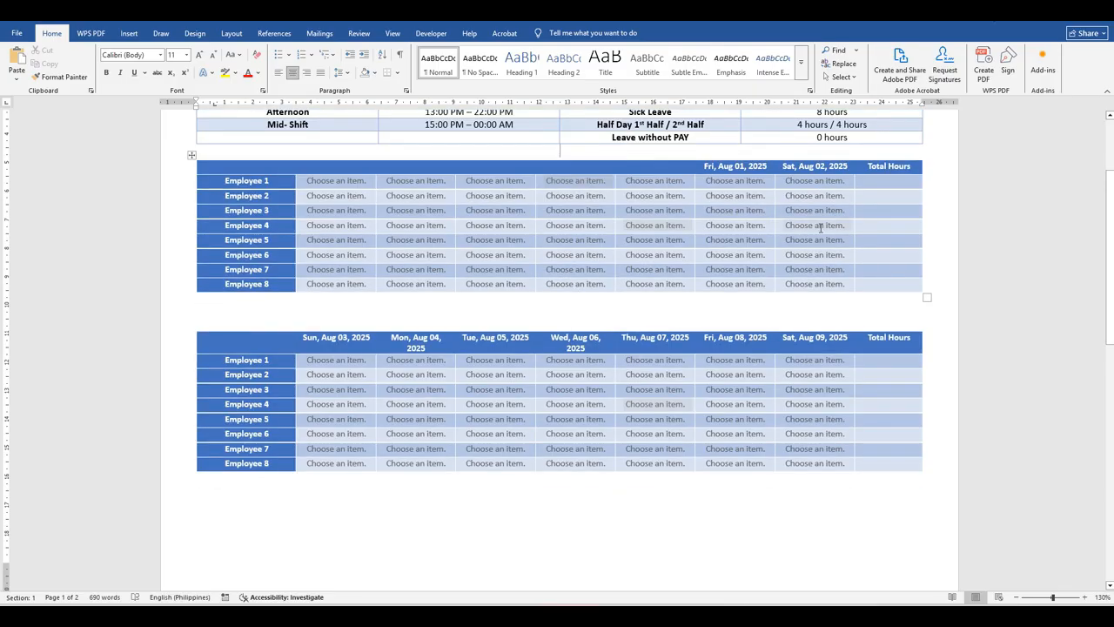
scroll(774, 351, down, 1)
scroll(244, 211, up, 2)
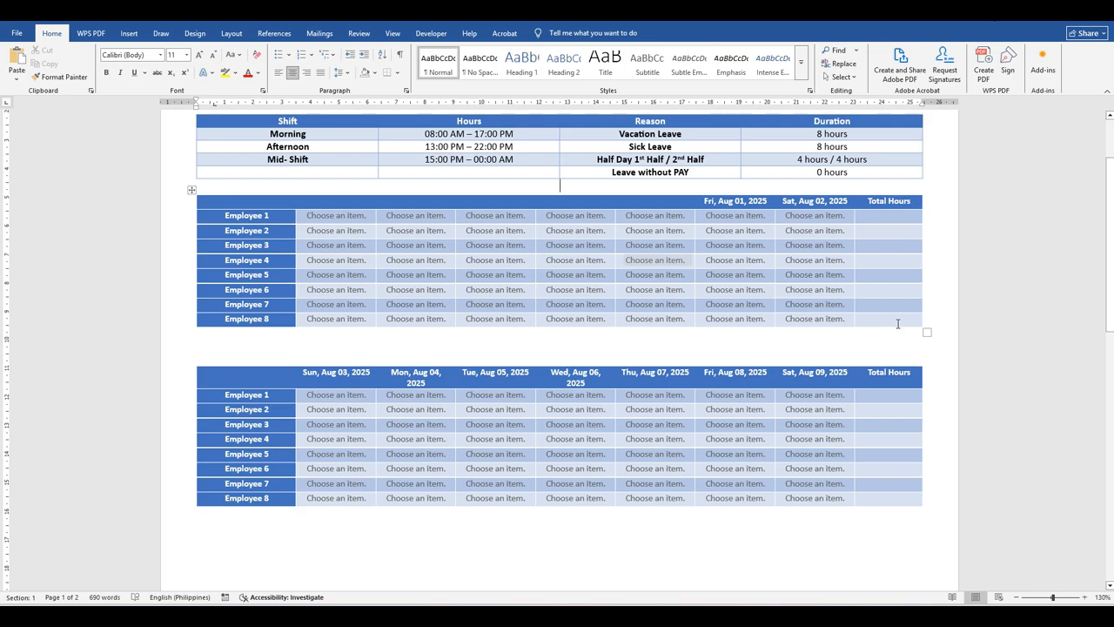
scroll(854, 291, down, 1)
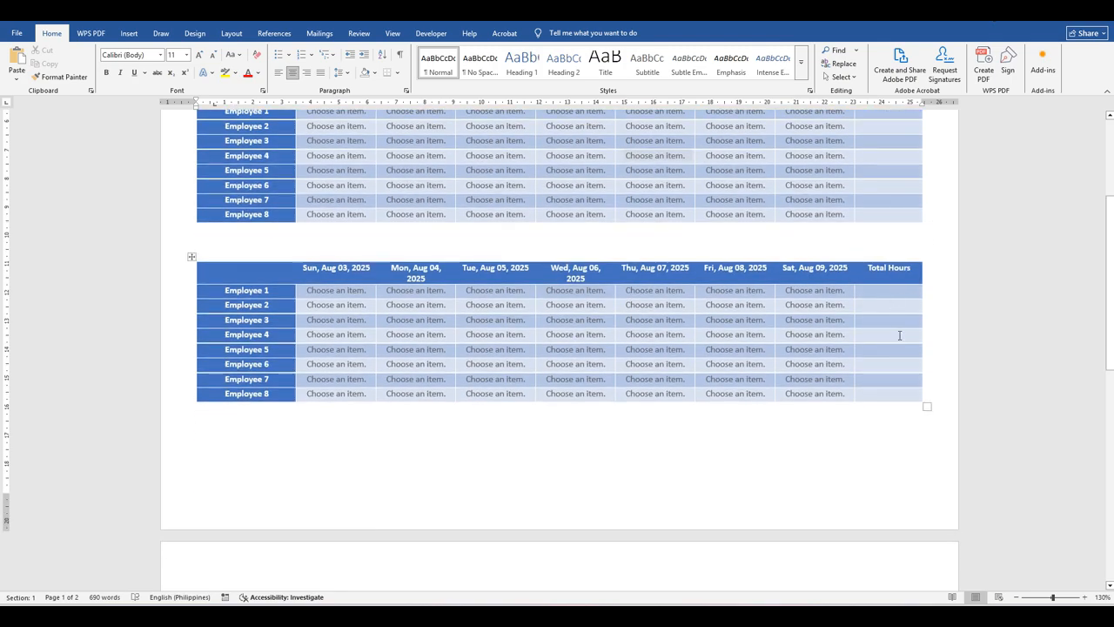
scroll(902, 404, down, 10)
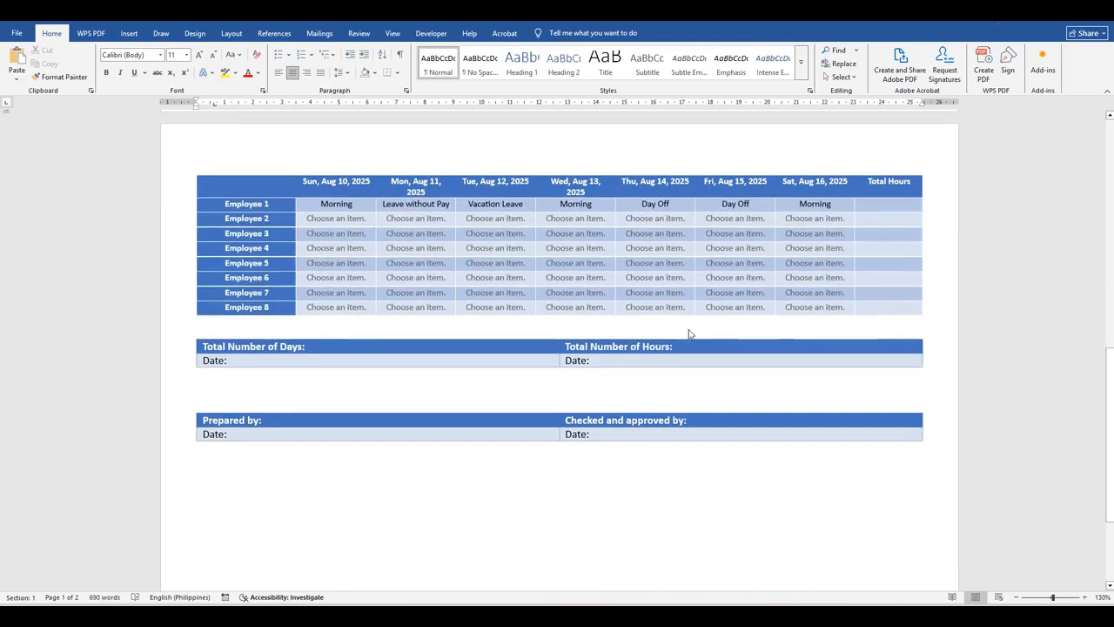
click(738, 346)
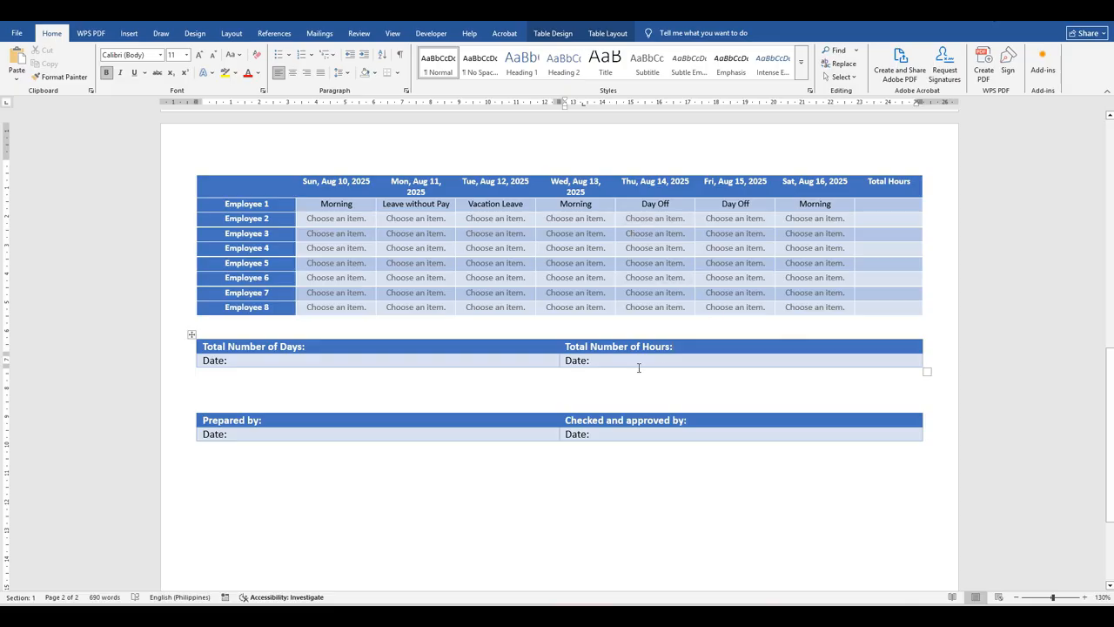
click(332, 349)
scroll(427, 318, up, 1)
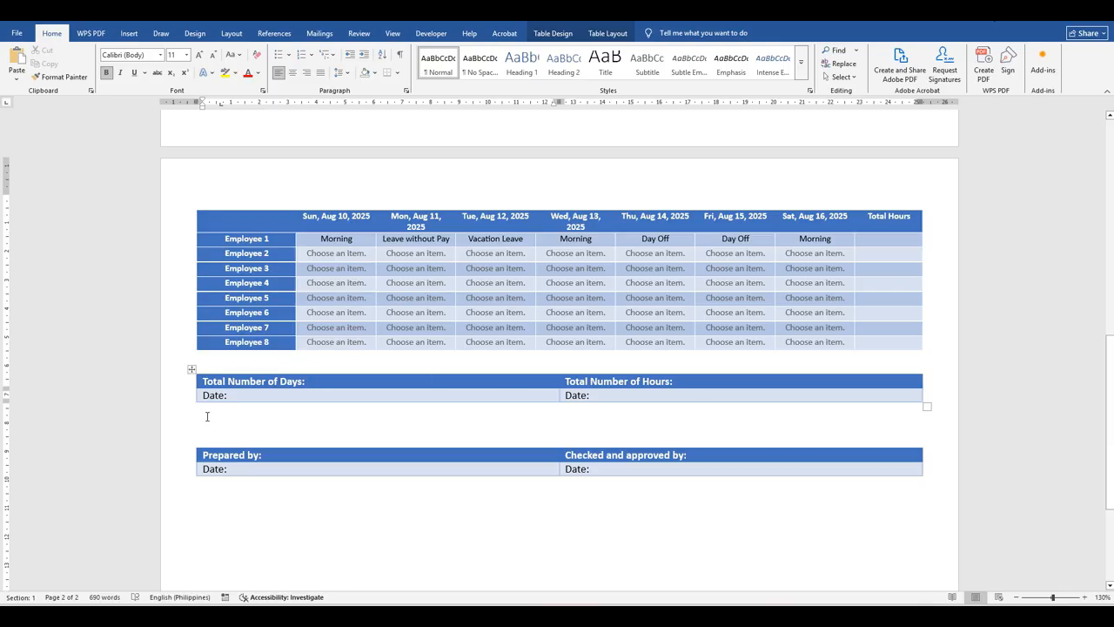
- Add a blank line above the Total Number of Days table and delete both "Date:" labels from its second row
click(206, 363)
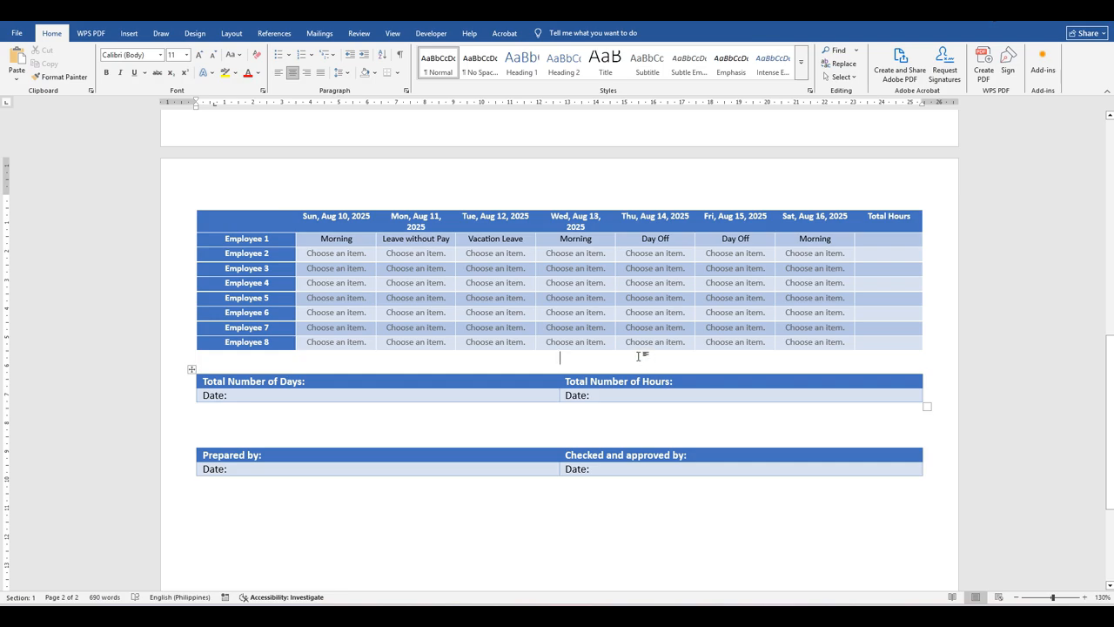
key(Return)
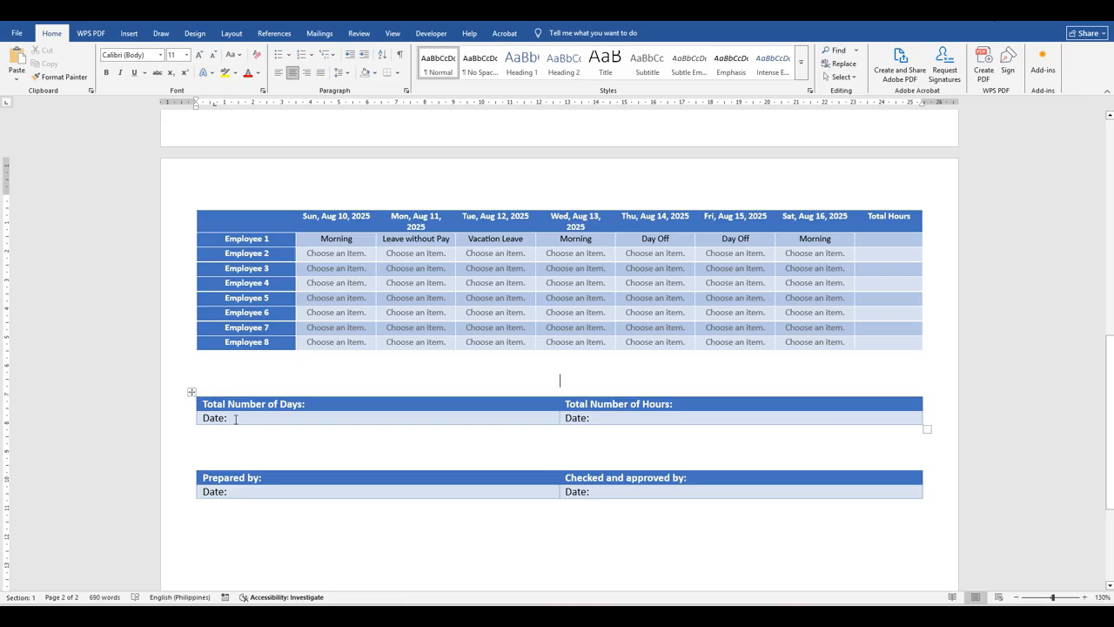
drag(245, 417, 202, 418)
key(Delete)
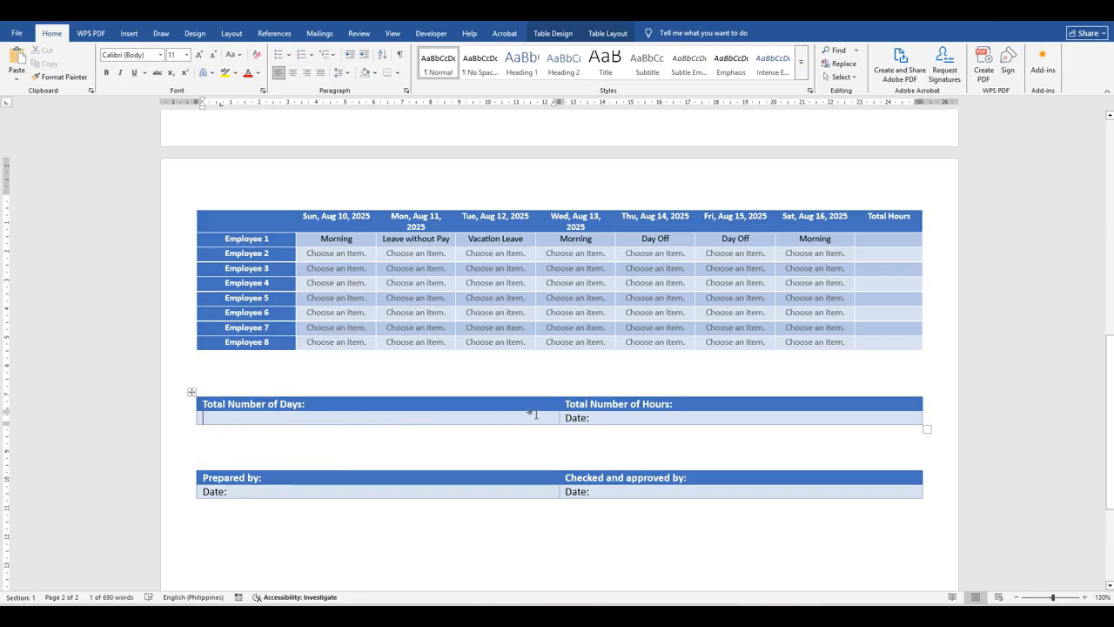
mouse_move(597, 418)
mouse_down()
mouse_move(551, 420)
mouse_move(582, 418)
mouse_up()
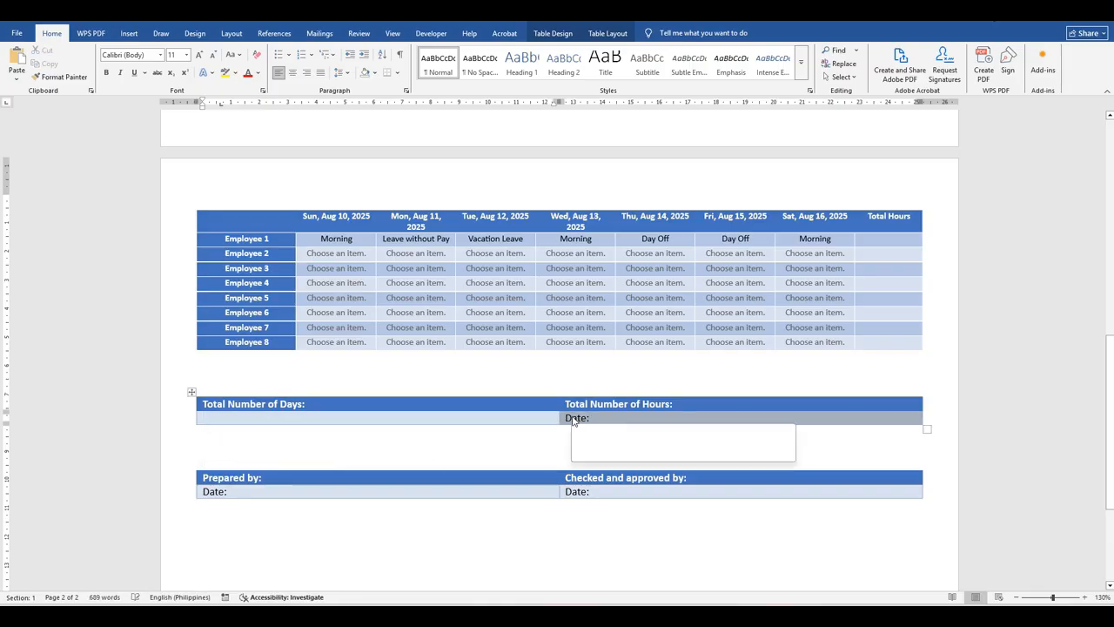
key(Delete)
- Add seven rows to the Total Number of Days table, making eight blank rows below its header
click(463, 420)
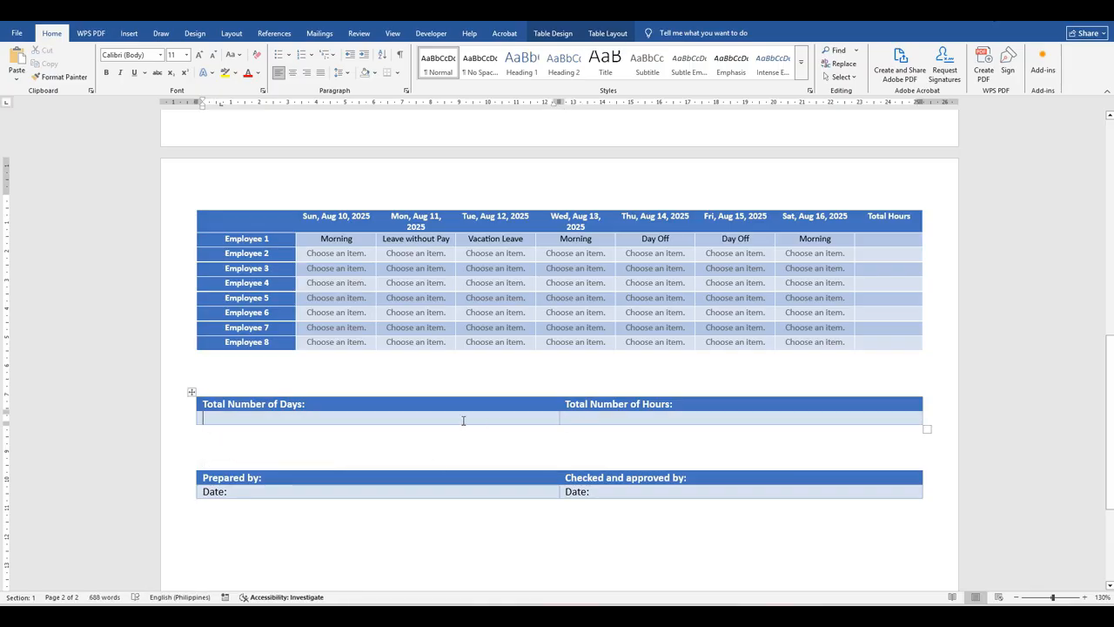
key(Tab)
key(Tab)
key(Tab)
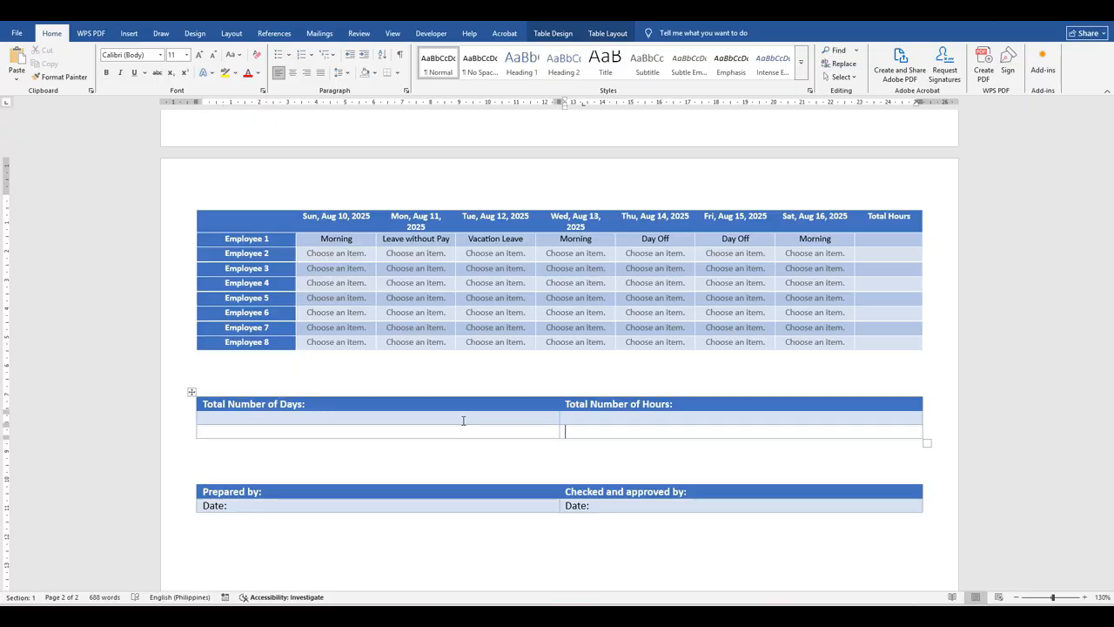
key(Tab)
key(Tab)
key(Tab)
key(Tab)
key(Tab)
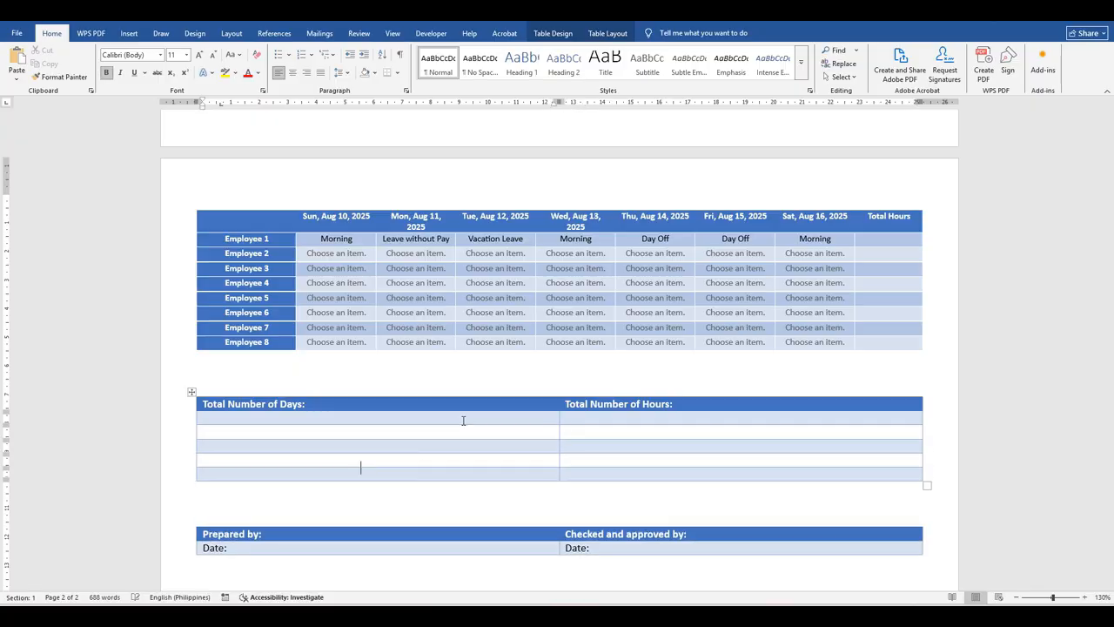
key(Tab)
key(Tab)
key(Tab)
key(Tab)
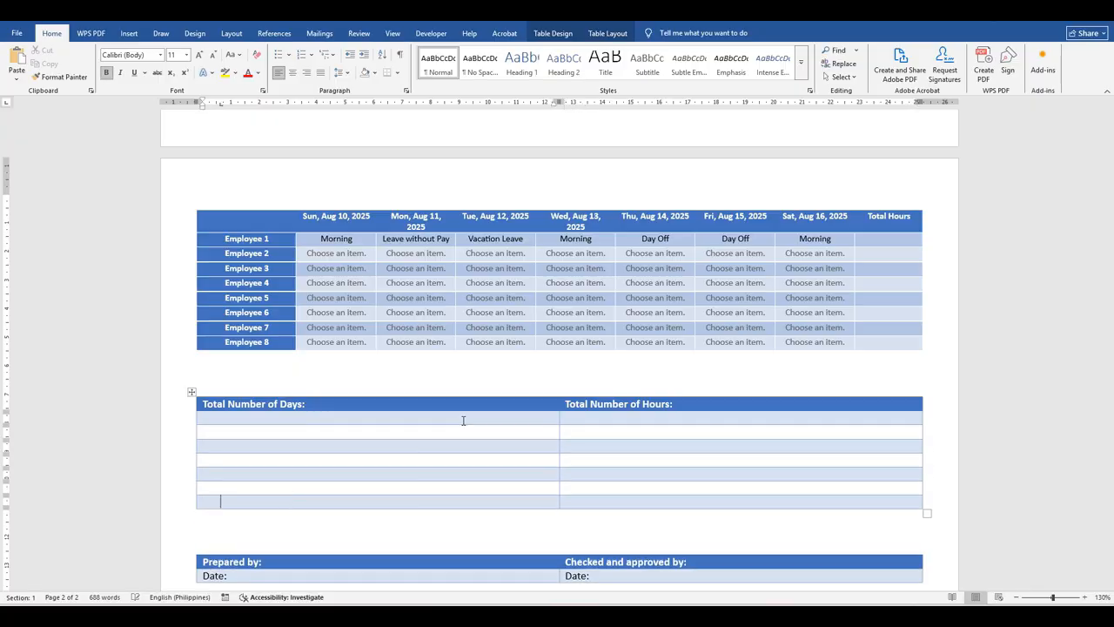
key(Tab)
key(Tab)
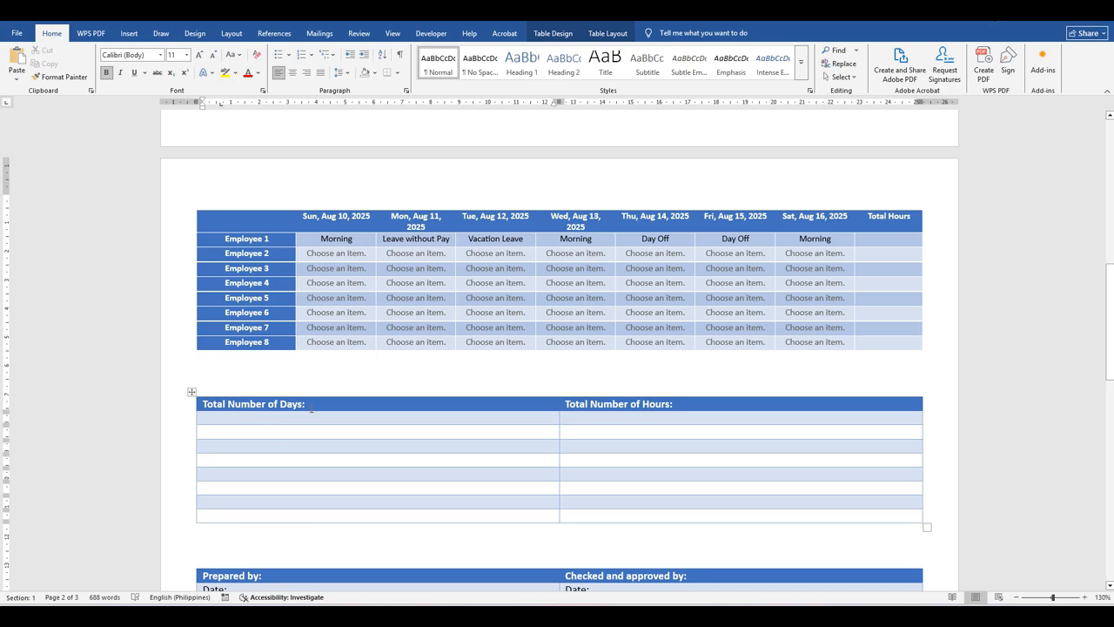
- Replace the "Total Number of Days:" header with "Employee Name:" and insert a column after the Total Number of Hours column
drag(321, 406, 202, 404)
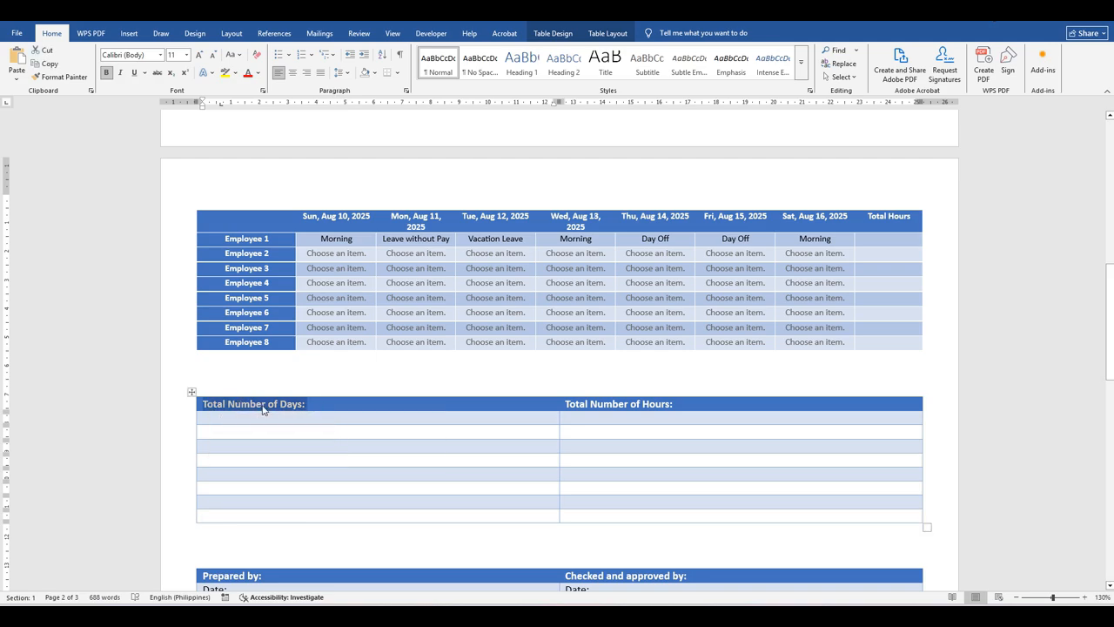
text(Emplo)
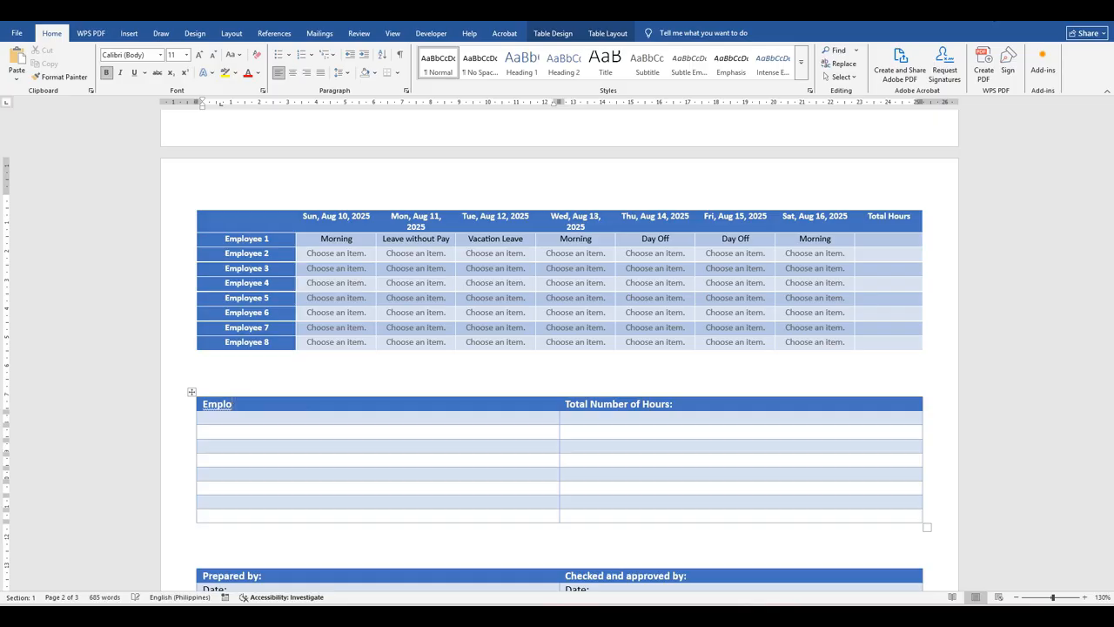
text(ee +yee Name:)
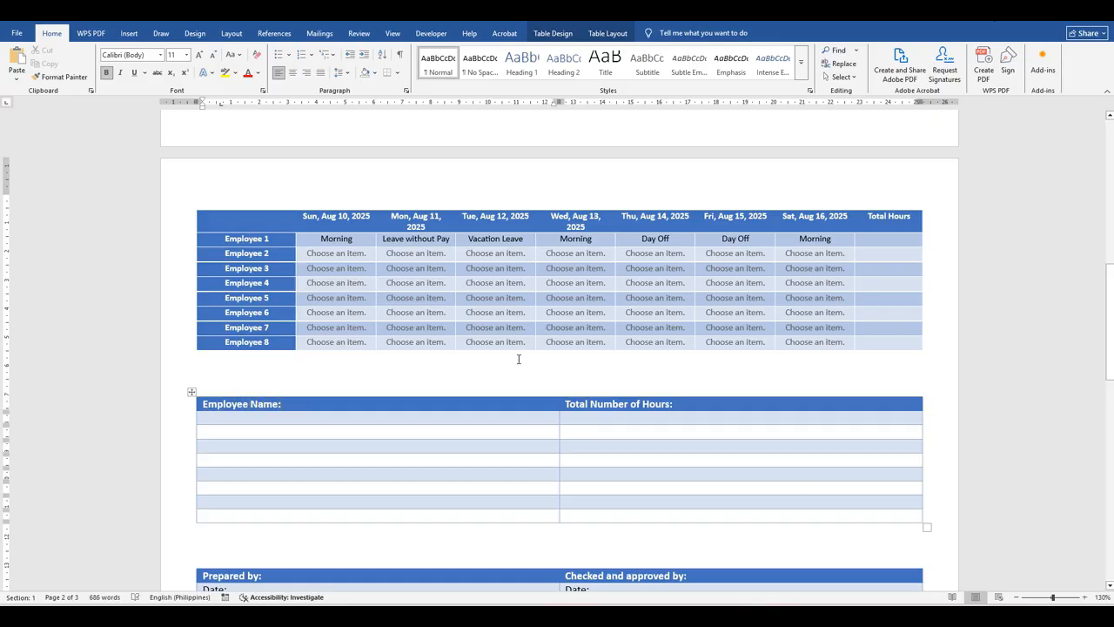
drag(746, 430, 791, 517)
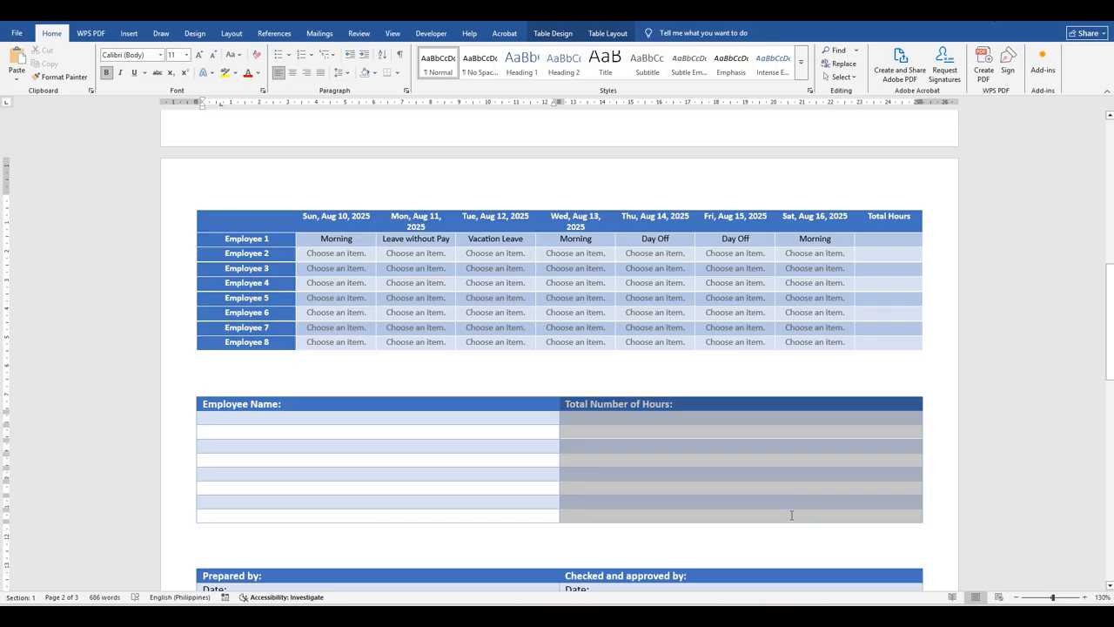
right_click(820, 407)
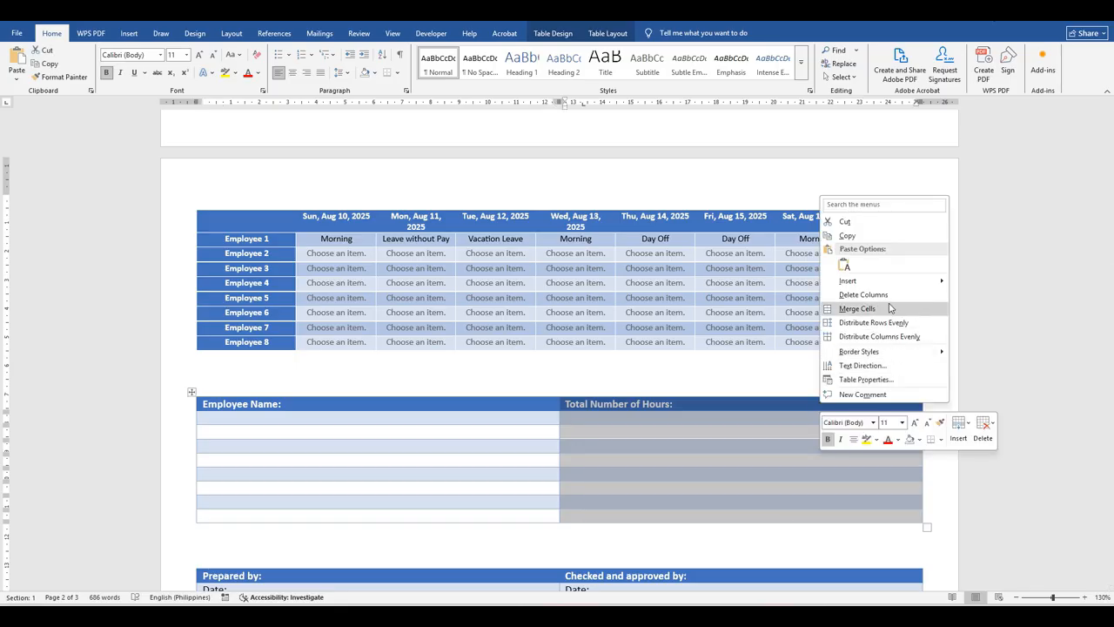
mouse_move(893, 288)
click(1014, 296)
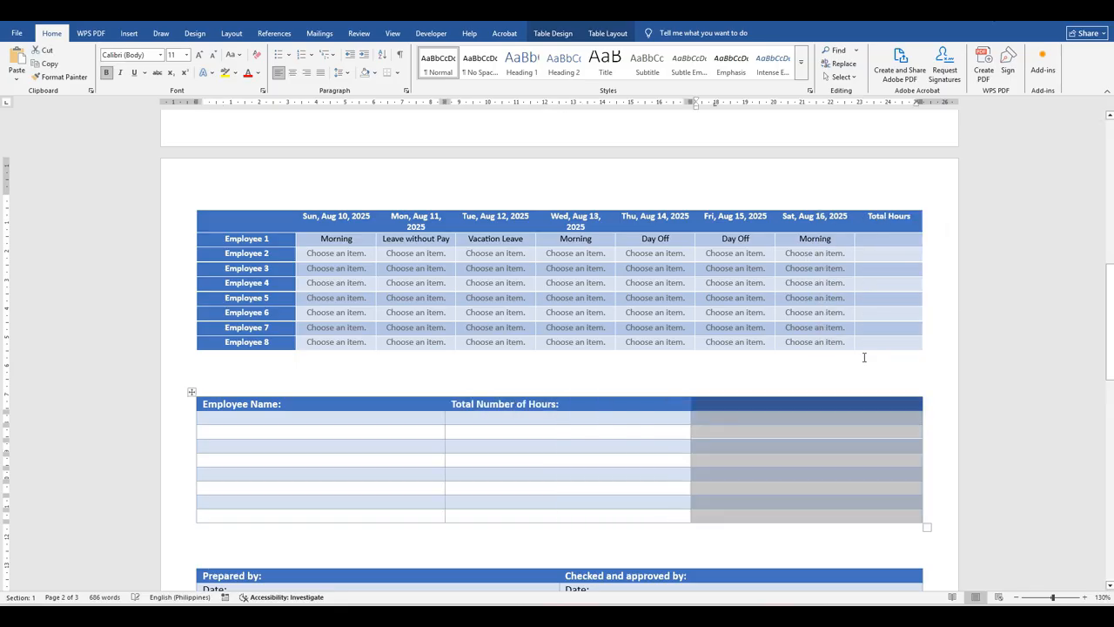
- Title the second and third columns of the Employee Name table "Total Number of Days" and "Total Number of Hours"
click(585, 409)
key(BackSpace)
key(BackSpace)
key(BackSpace)
key(BackSpace)
key(BackSpace)
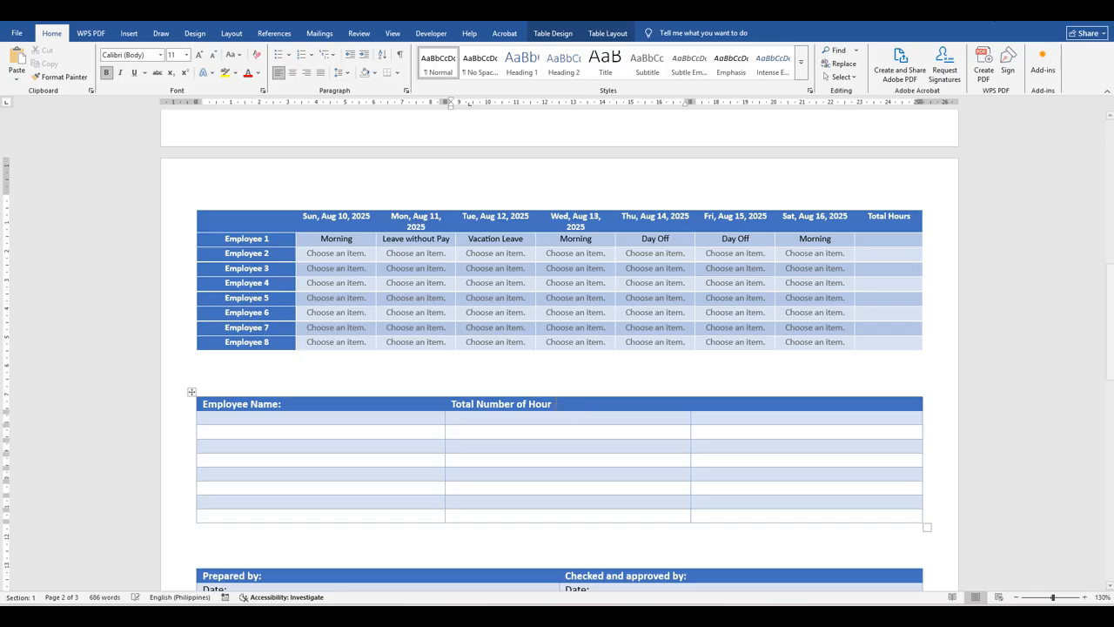
text(Days)
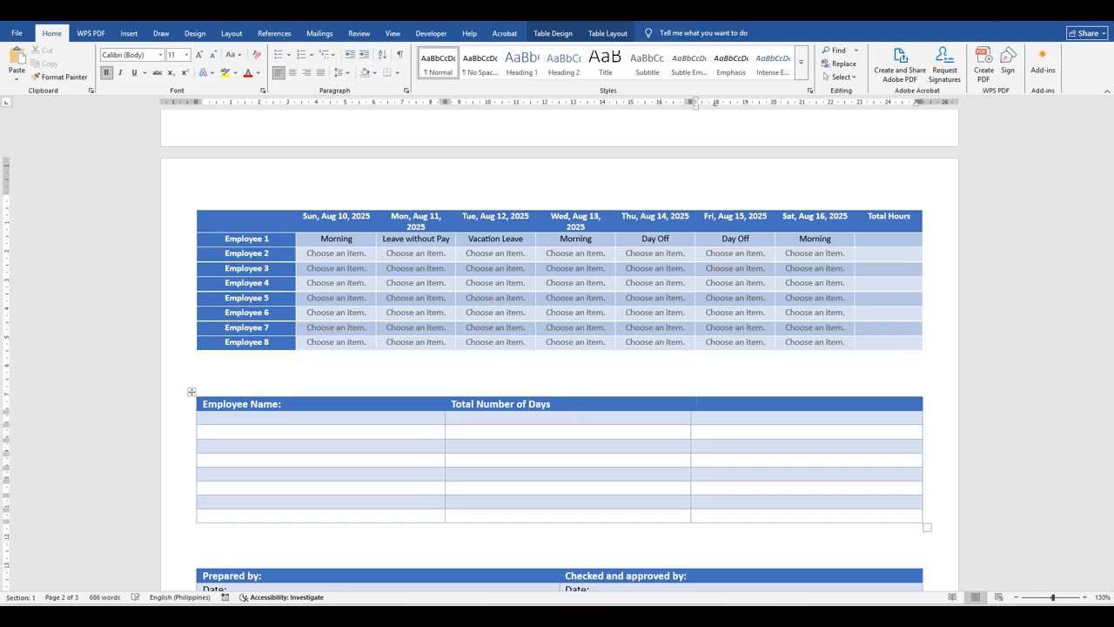
key(Tab)
text(Total Number of Hours)
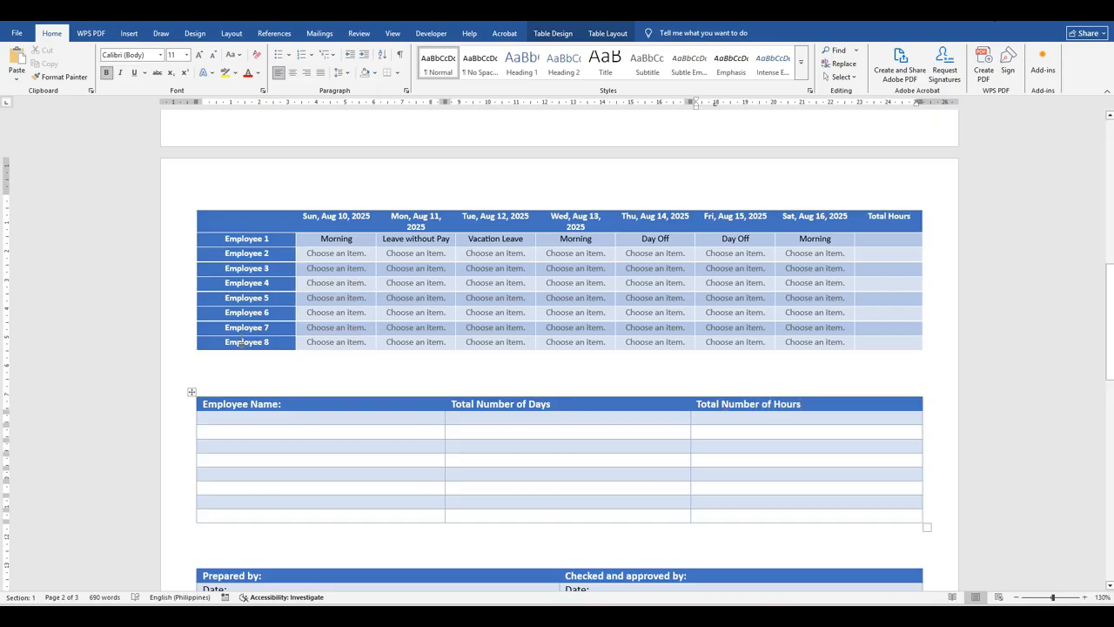
- Copy the labels Employee 1 through Employee 8 from the August 10–16 table into the blank rows under "Employee Name:"
click(239, 418)
text(Em)
drag(226, 236, 275, 348)
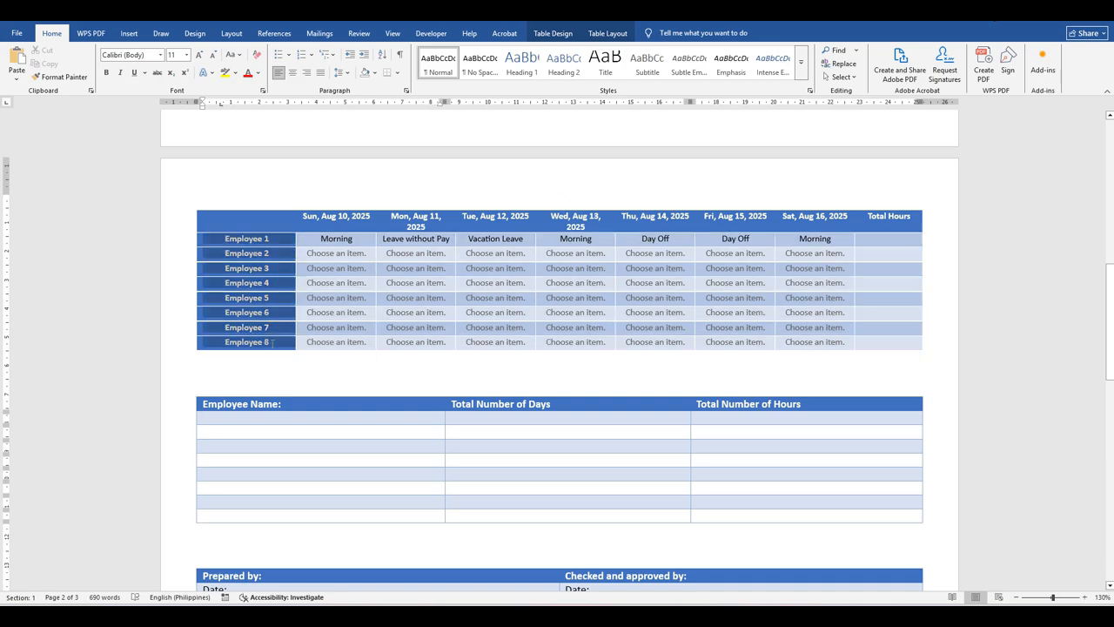
key(ctrl+c)
click(249, 420)
key(ctrl+v)
click(350, 442)
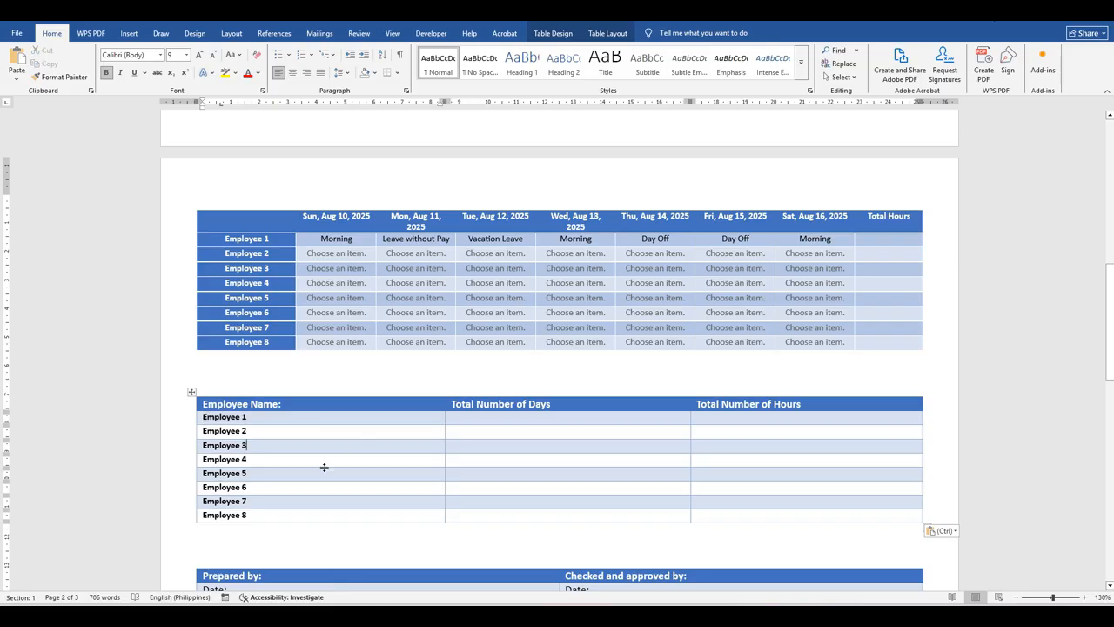
click(508, 416)
- Insert a column after Total Hours in the first weekly table, covering August 01 and 02
scroll(856, 374, up, 10)
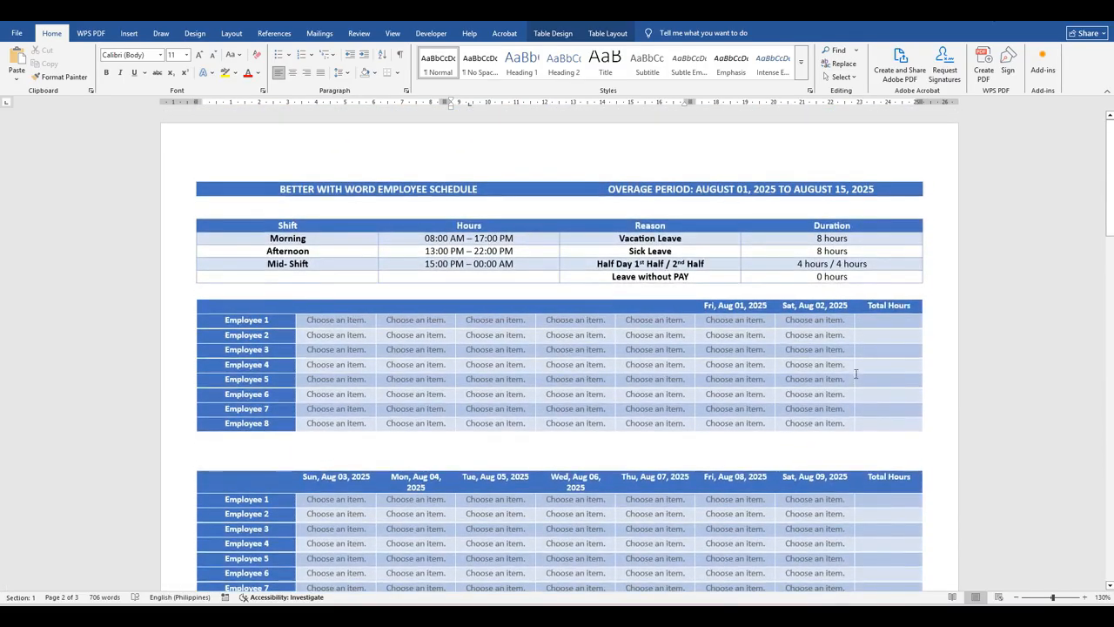
scroll(856, 373, down, 4)
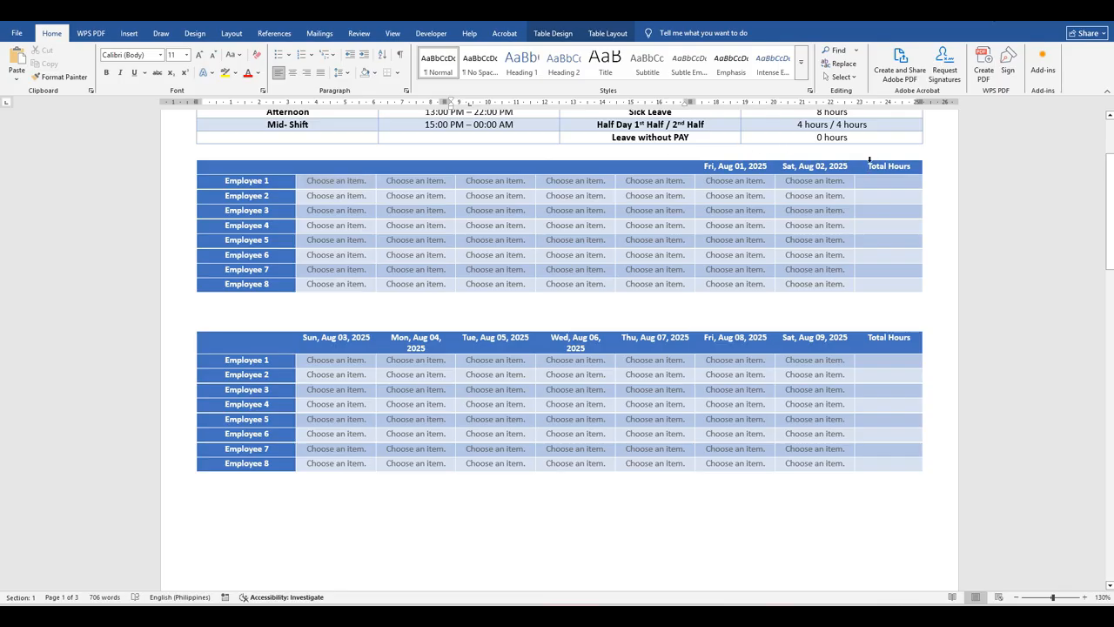
click(869, 159)
right_click(888, 171)
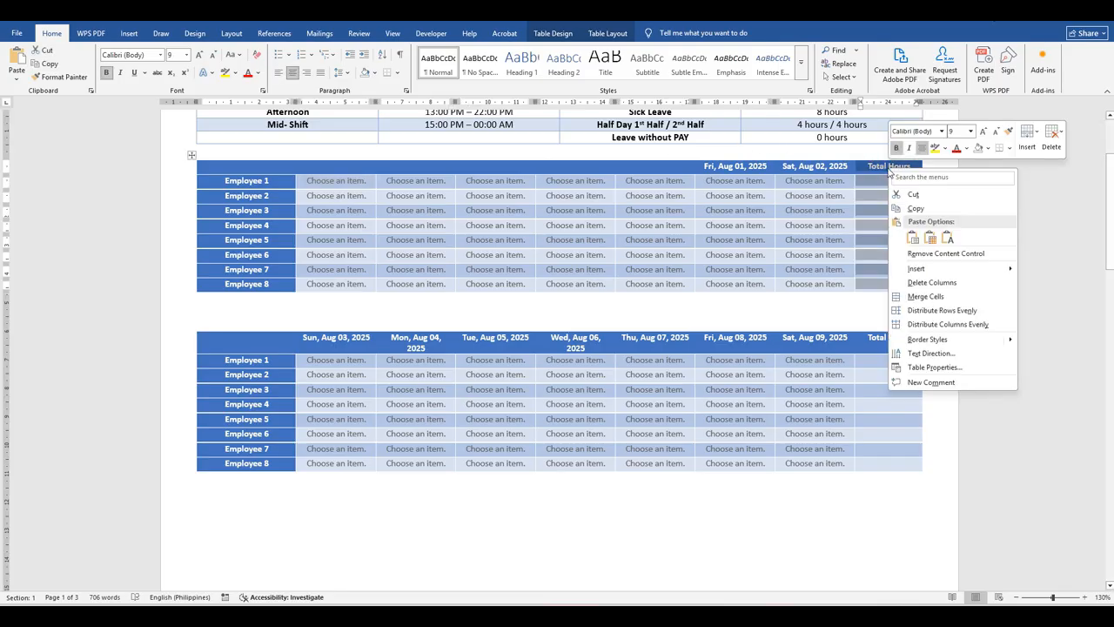
mouse_move(918, 268)
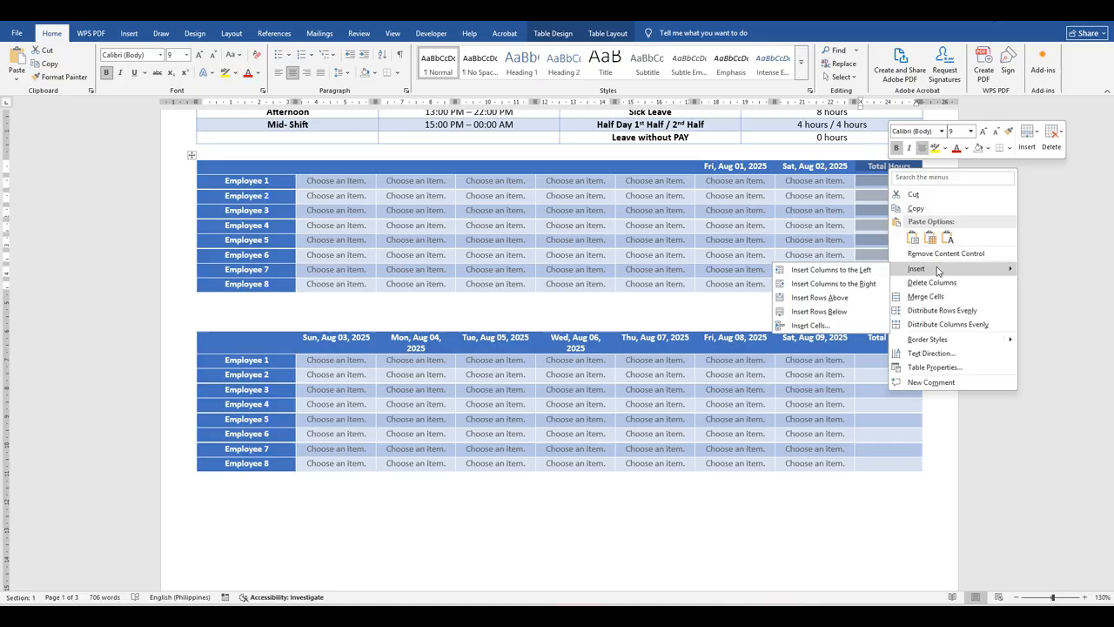
click(857, 283)
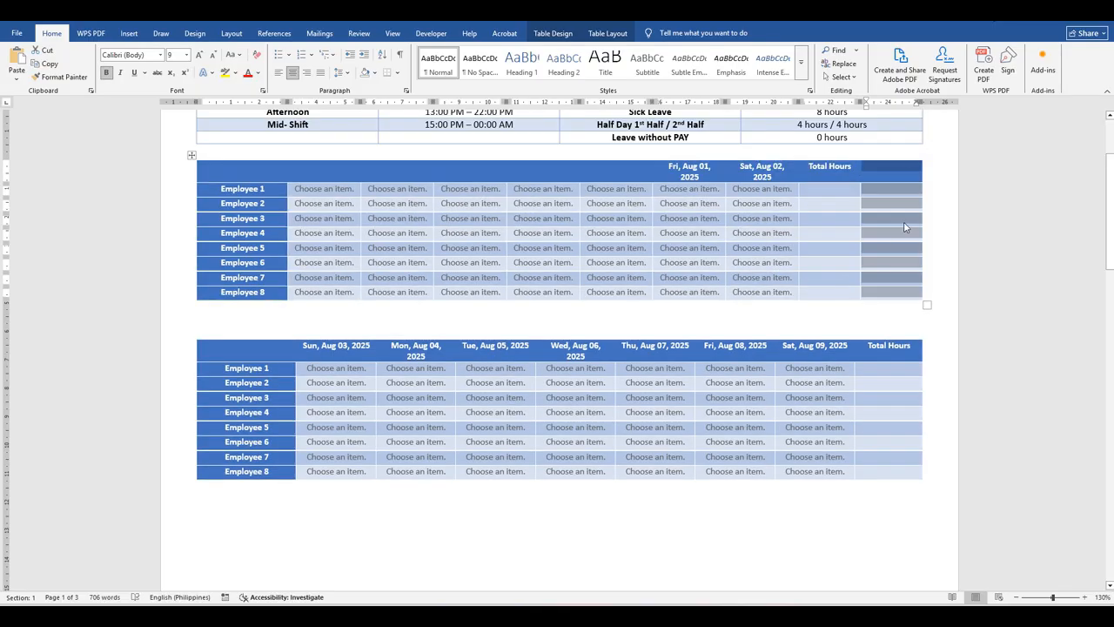
- Title the last two columns of the first weekly table "Total Days" and "Total Hours"
click(896, 170)
drag(852, 166, 808, 167)
click(888, 166)
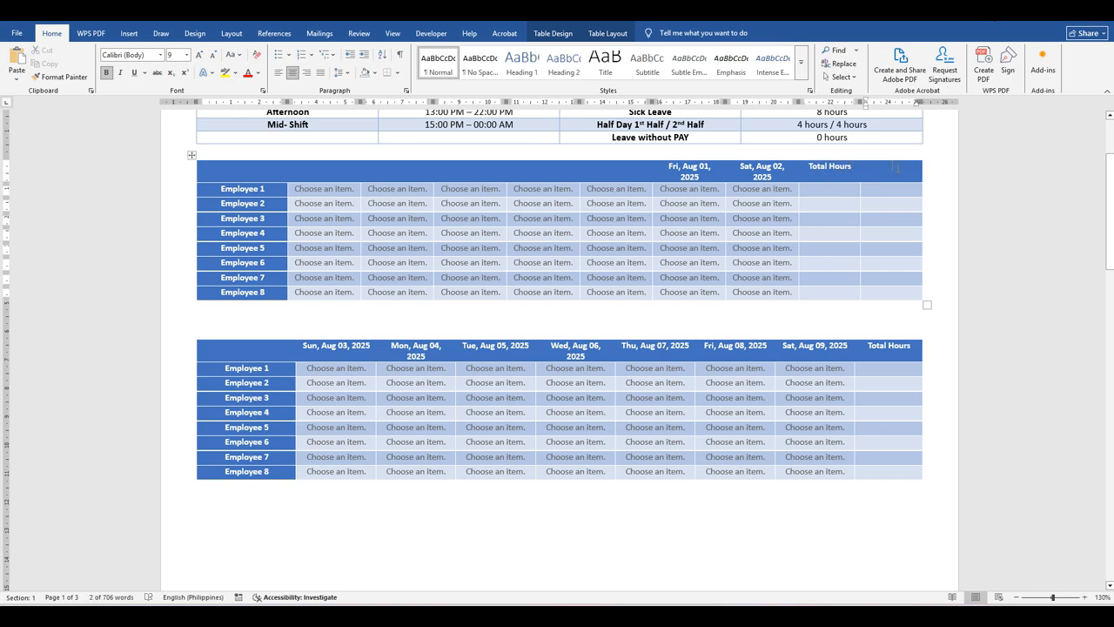
key(ctrl+v)
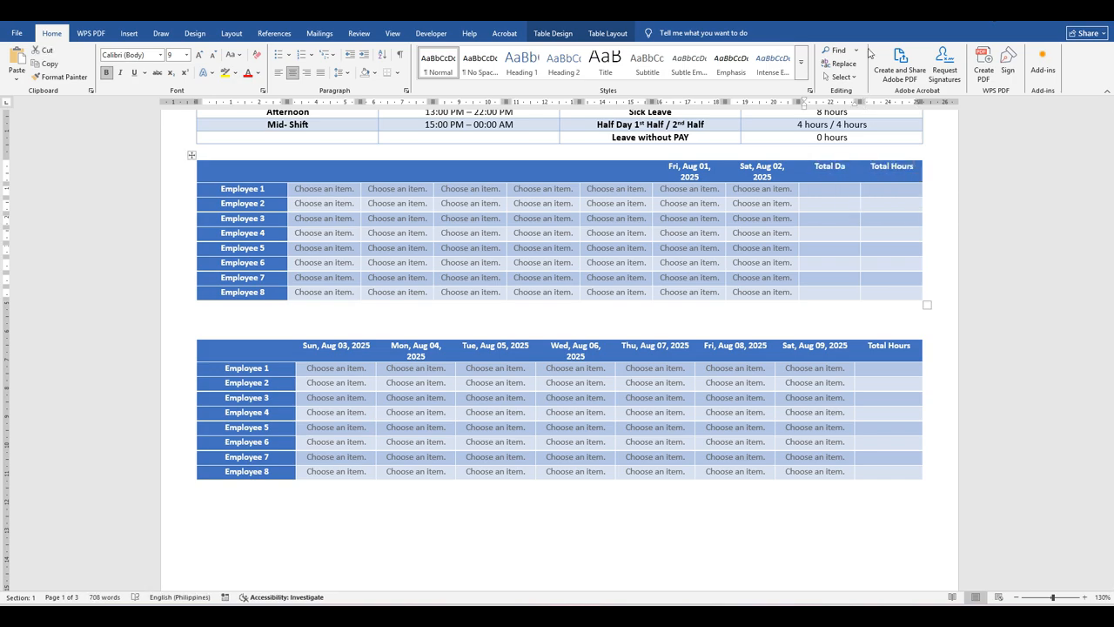
text(Days)
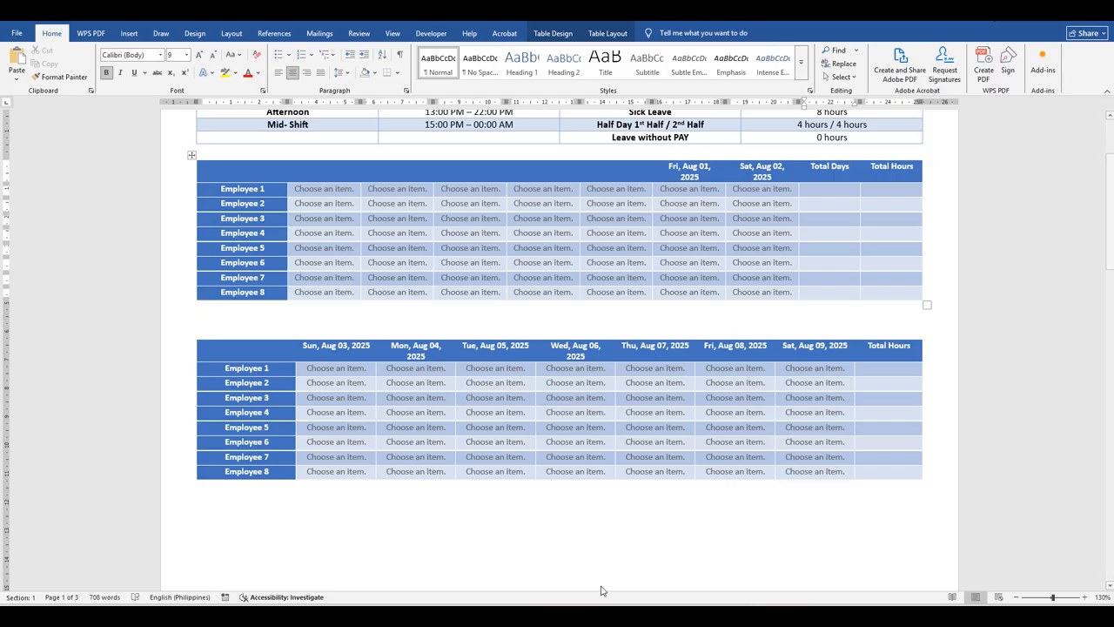
- Insert a column after Total Hours in the August 03–09 table and copy the Total Days and Total Hours headers into its last two columns
drag(868, 345, 892, 474)
right_click(901, 348)
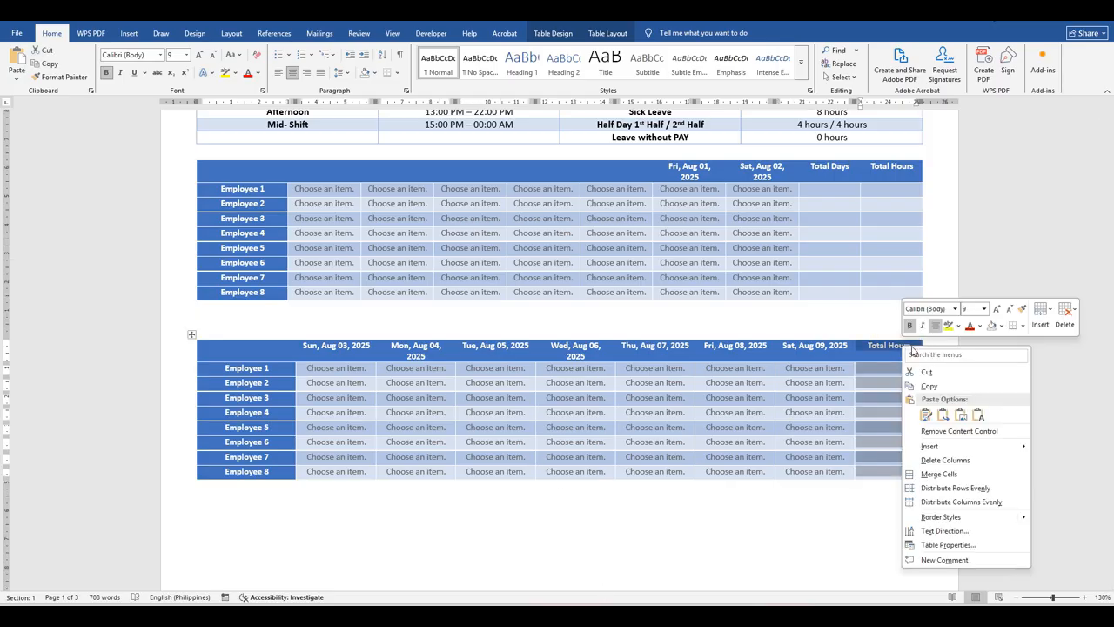
mouse_move(912, 451)
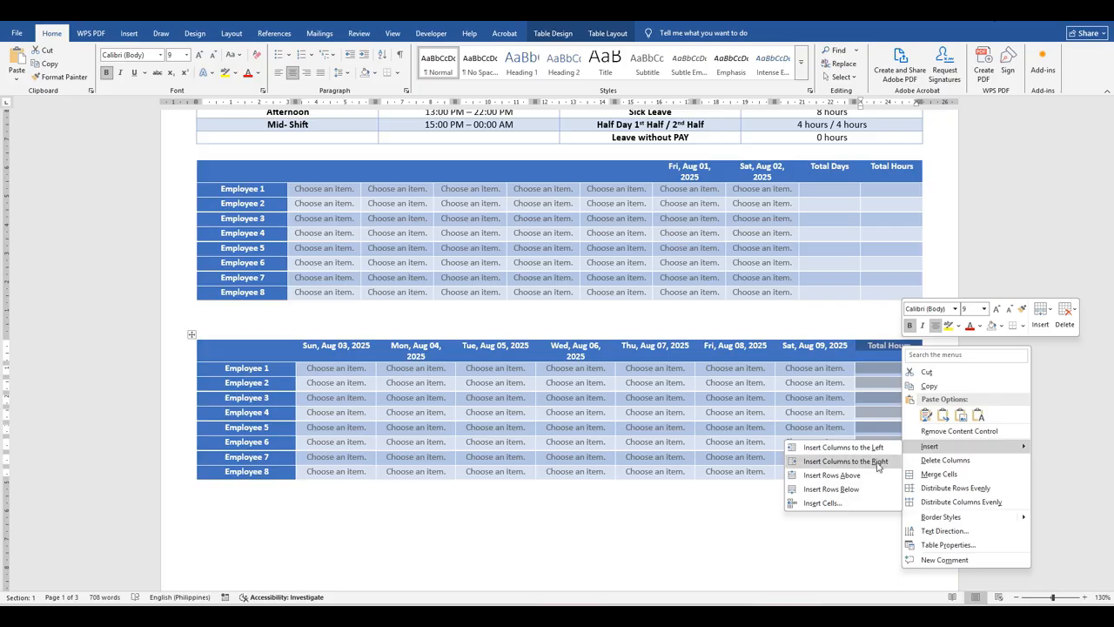
click(877, 461)
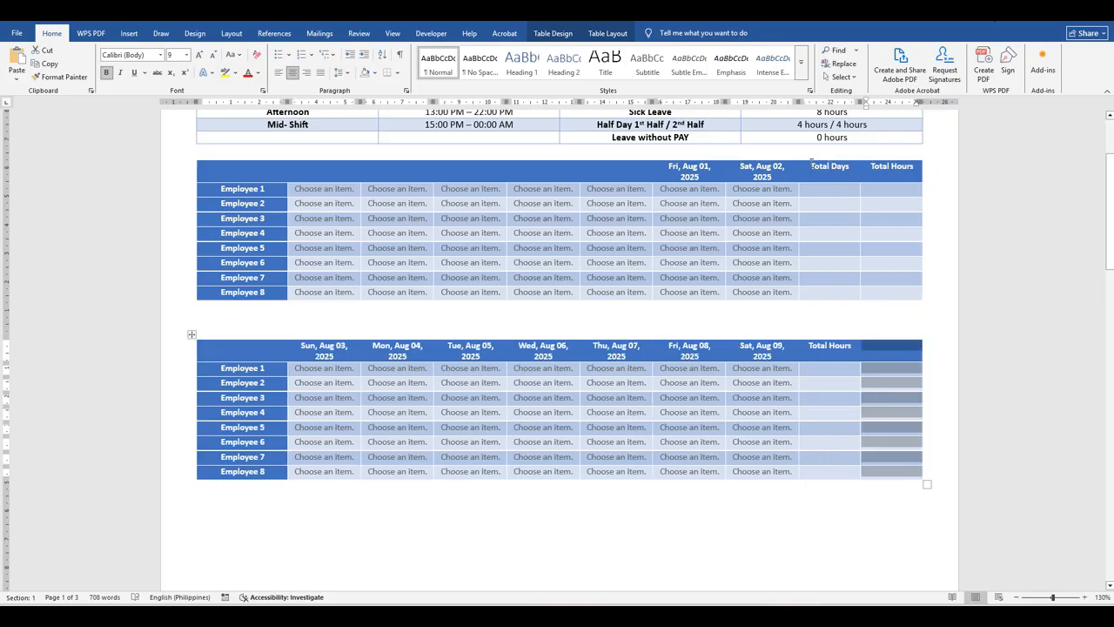
drag(811, 164, 900, 172)
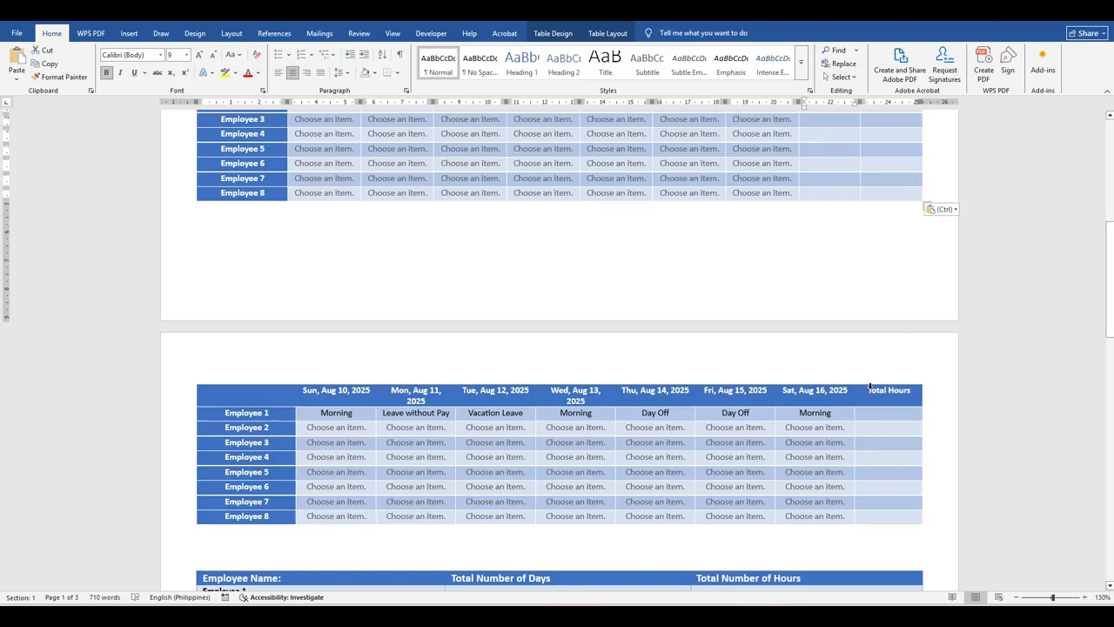
- Insert a column after Total Hours in the August 10–16 table
click(870, 385)
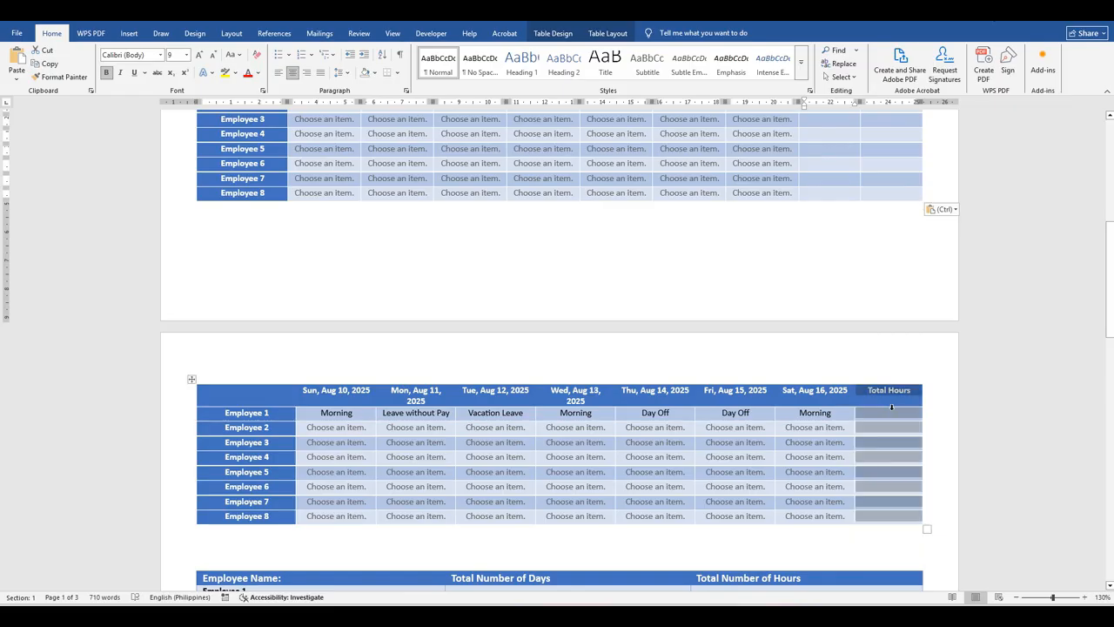
click(918, 444)
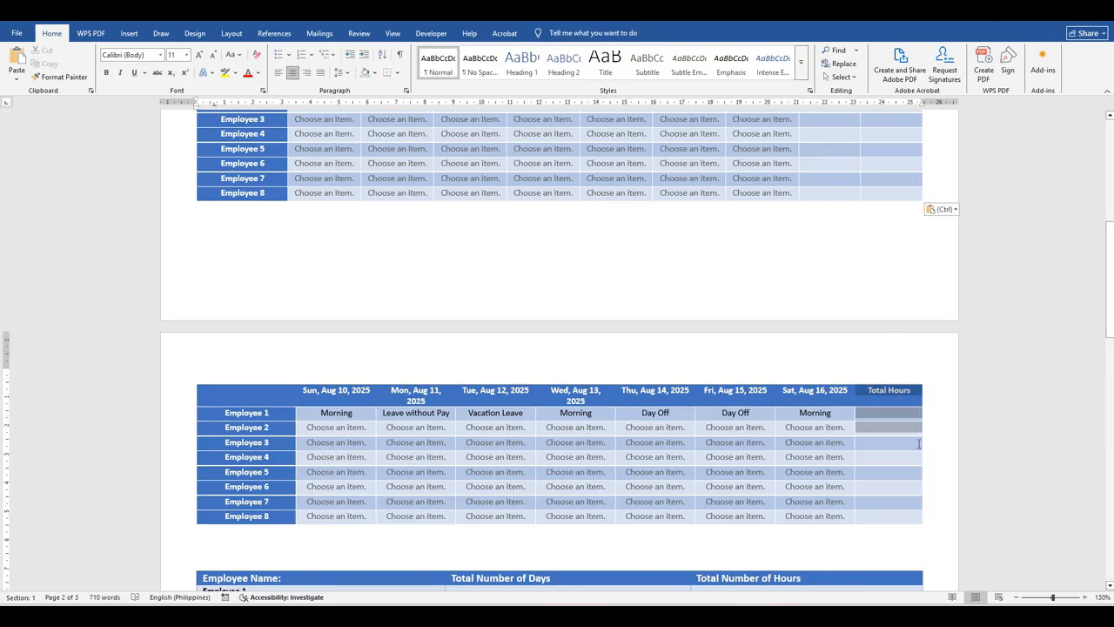
drag(918, 444, 915, 515)
right_click(900, 394)
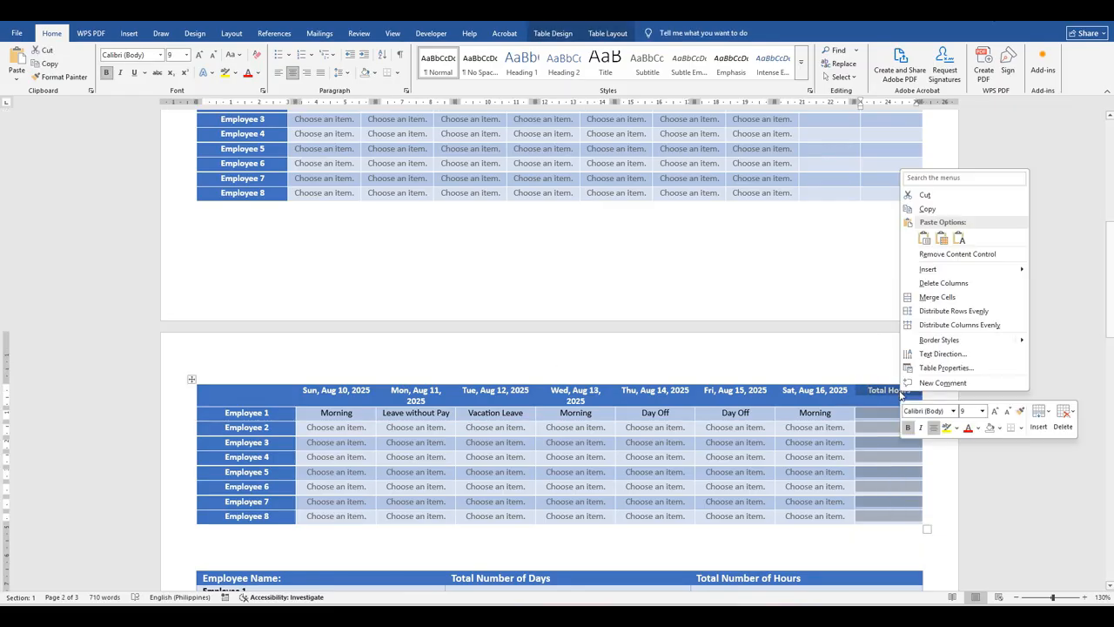
mouse_move(940, 269)
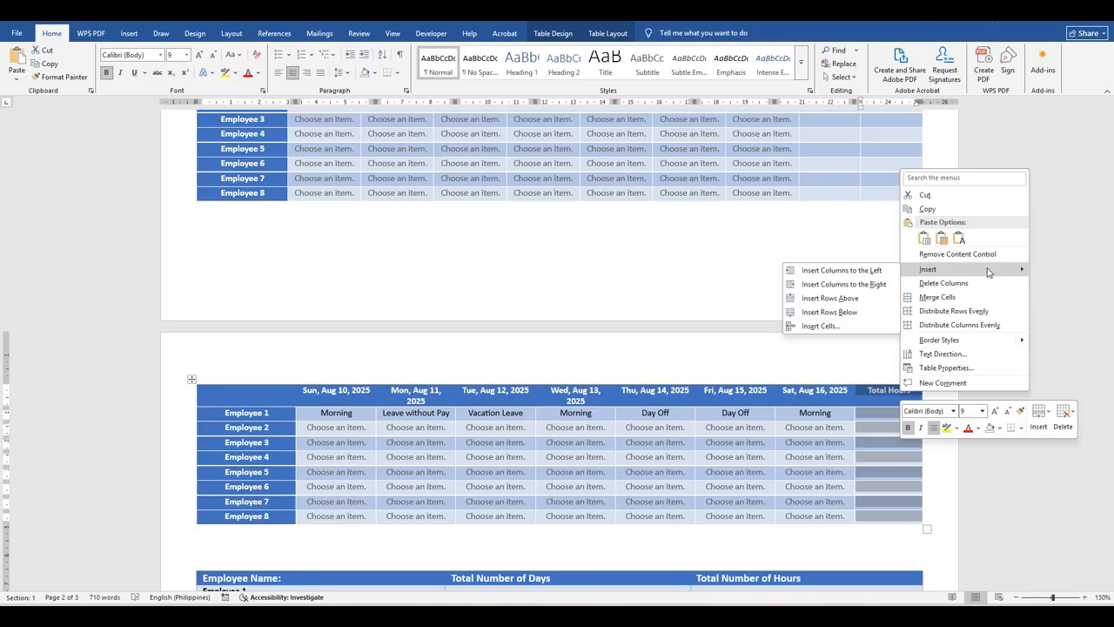
click(879, 285)
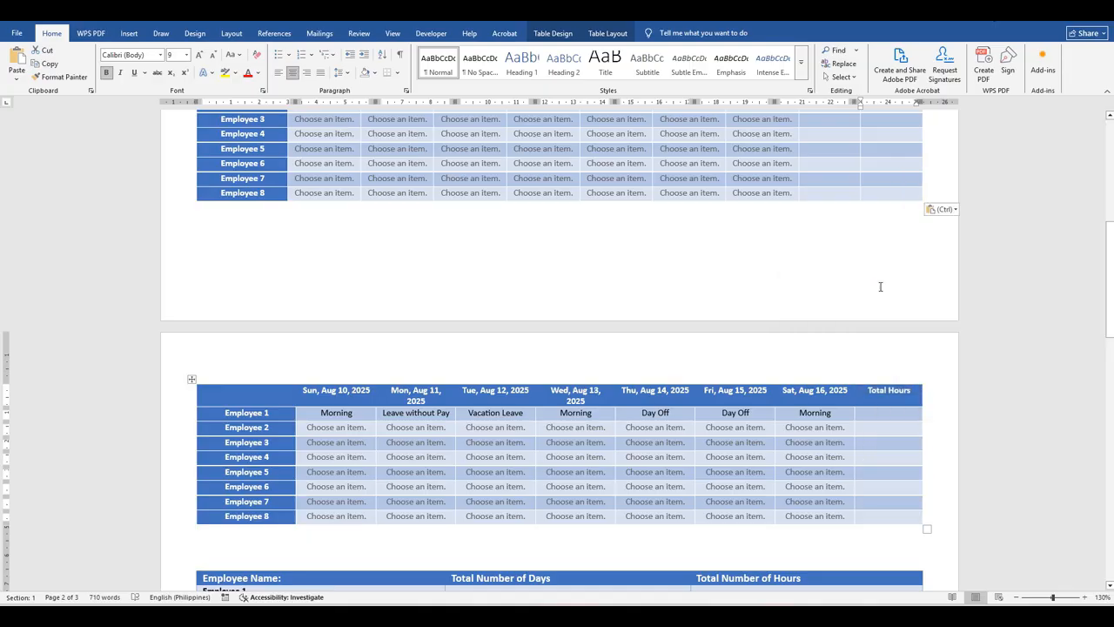
- Copy the Total Days and Total Hours headers from the August 03–09 table into the last two header cells of the August 10–16 table
scroll(893, 322, up, 3)
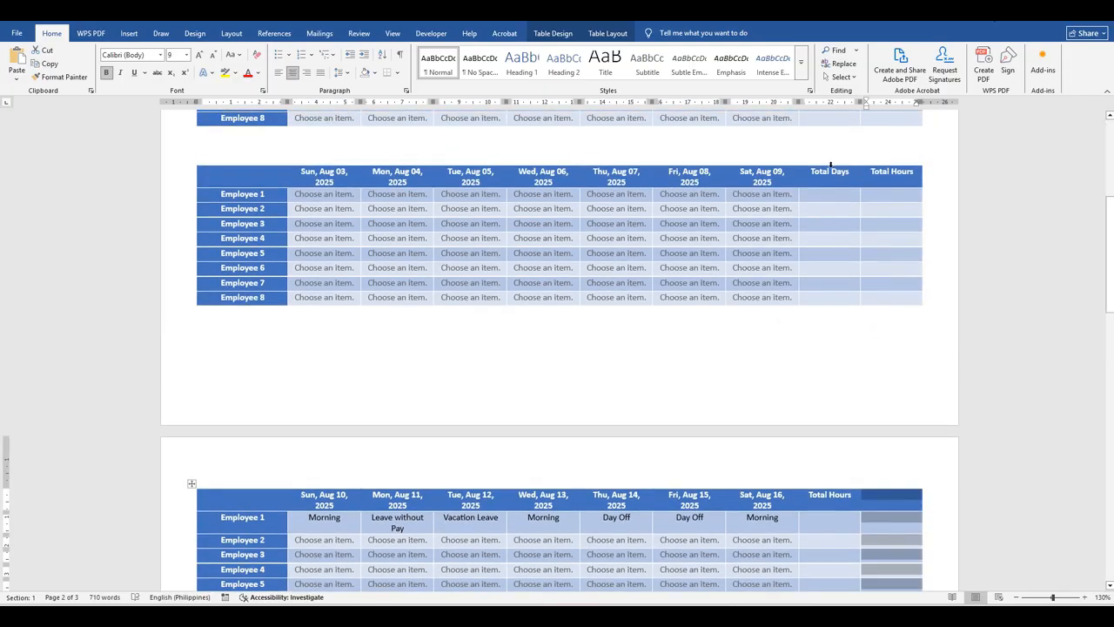
drag(812, 172, 900, 176)
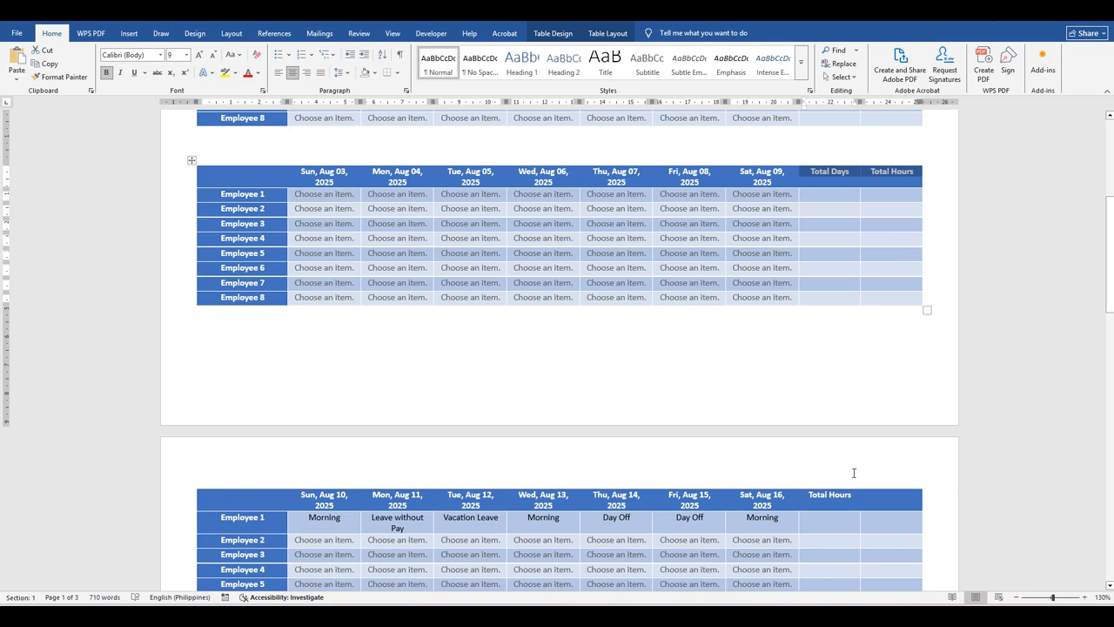
key(ctrl+c)
drag(814, 494, 880, 492)
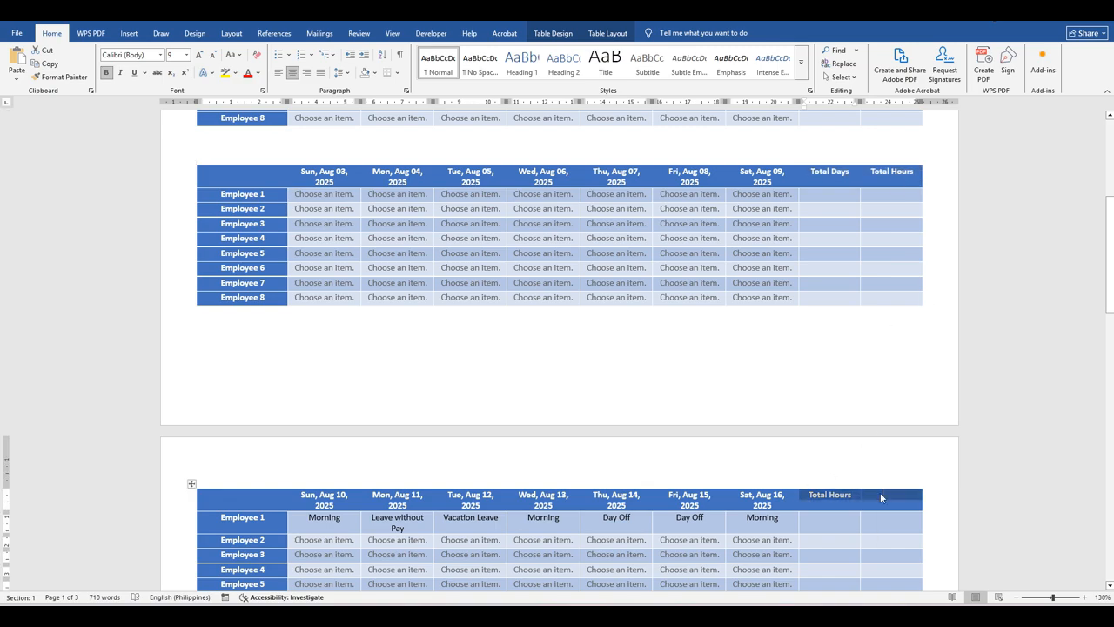
key(ctrl+v)
click(885, 470)
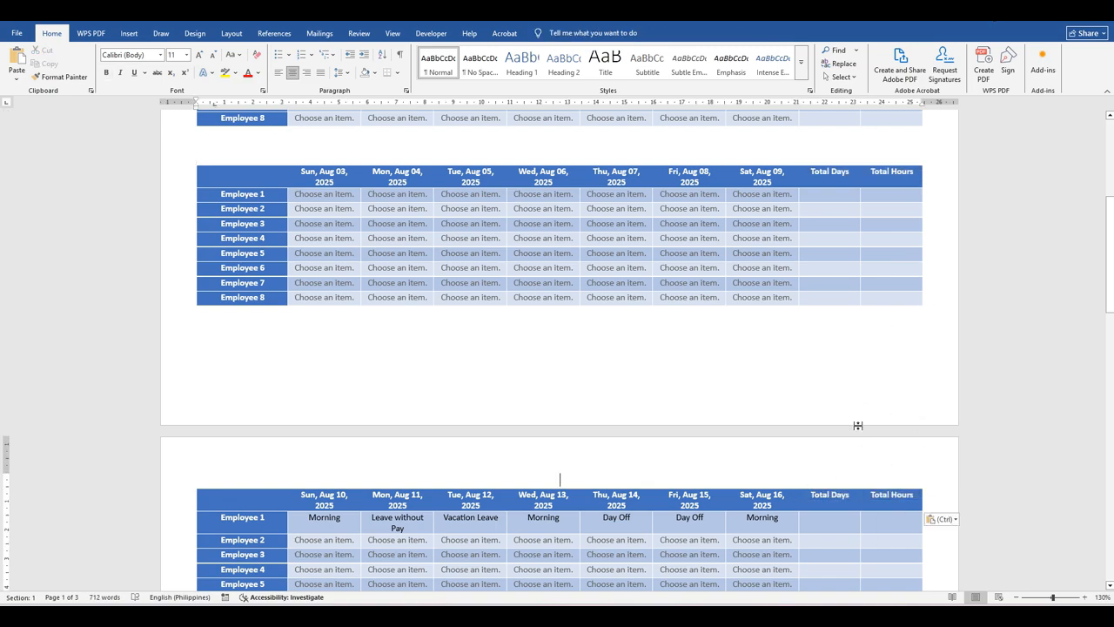
- Switch from the finished schedule to the blank landscape document
scroll(856, 423, down, 8)
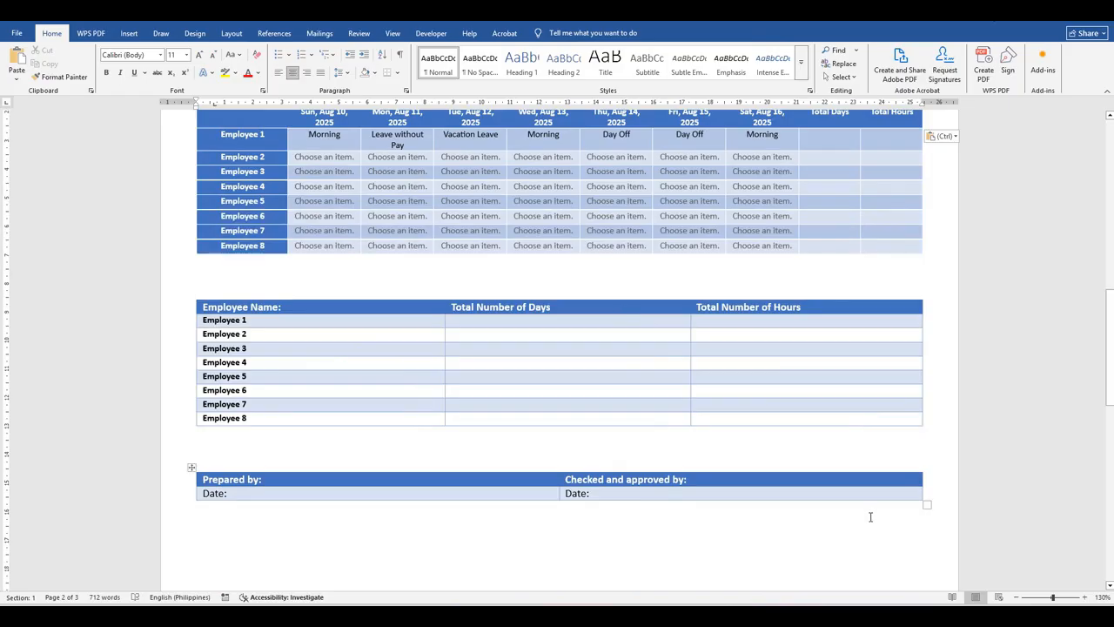
scroll(818, 492, down, 6)
scroll(816, 475, up, 9)
scroll(813, 458, up, 10)
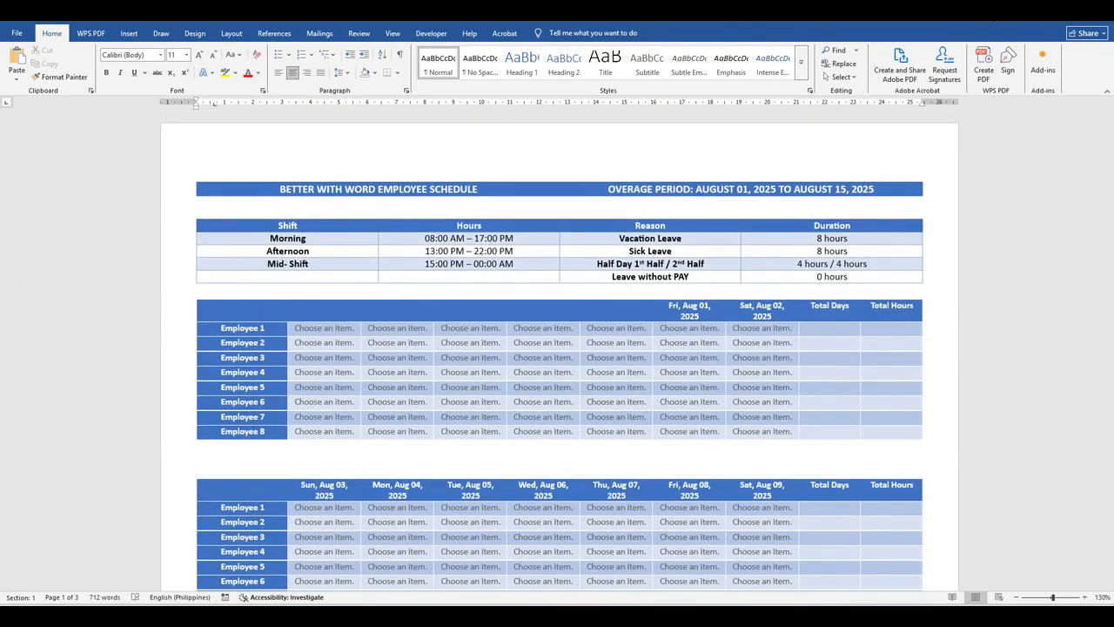
click(383, 582)
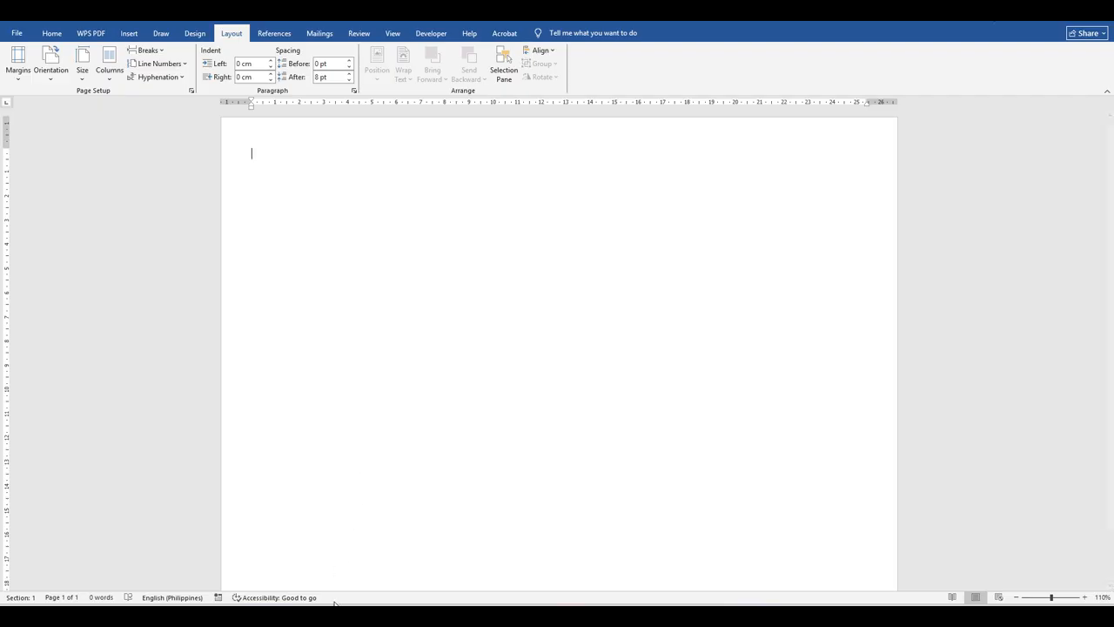
- Check the finished schedule, then insert a table with two columns and one row in the blank landscape document
click(265, 566)
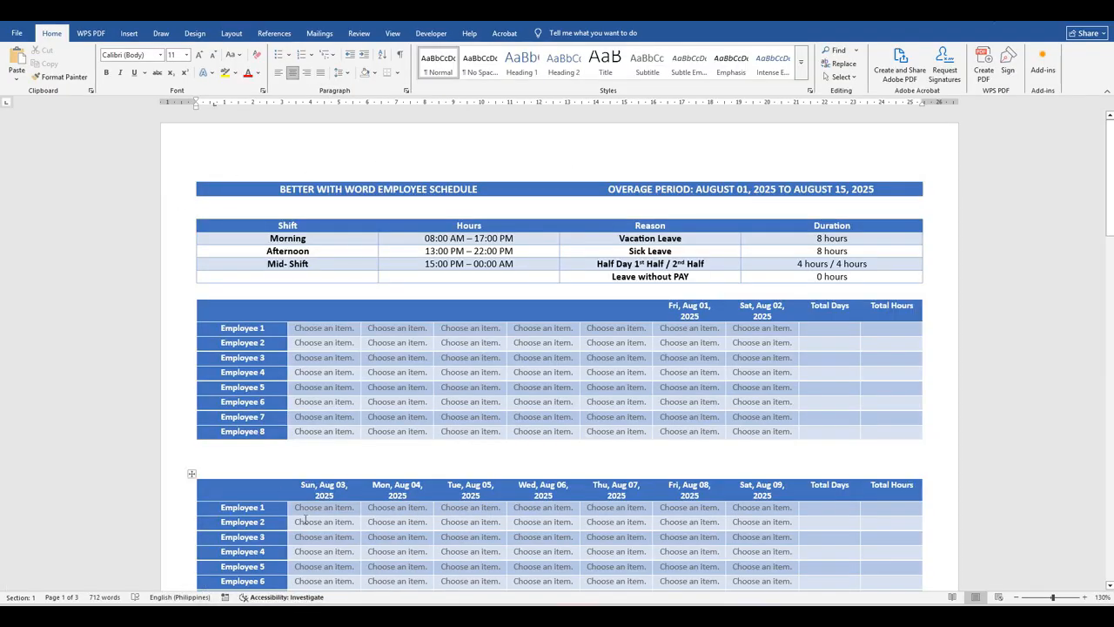
click(391, 557)
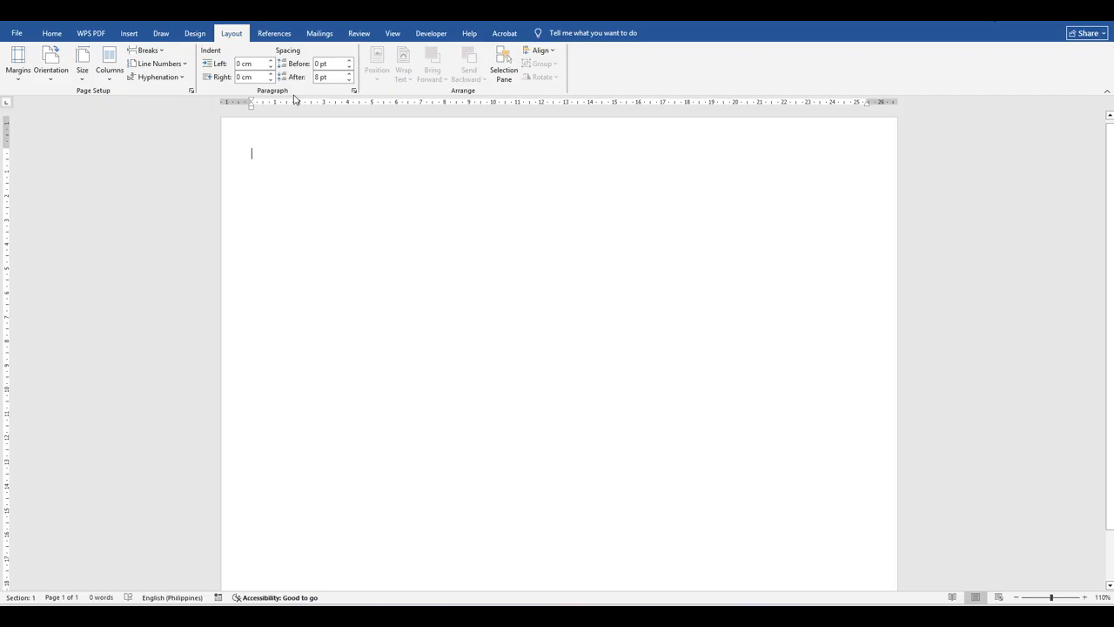
click(129, 33)
click(99, 78)
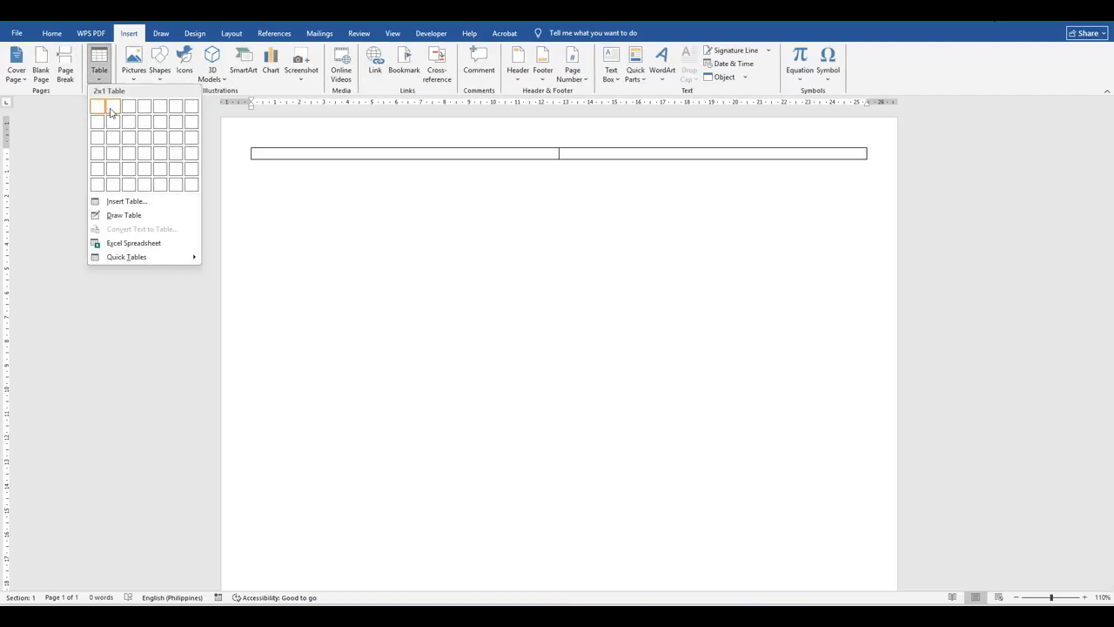
click(112, 112)
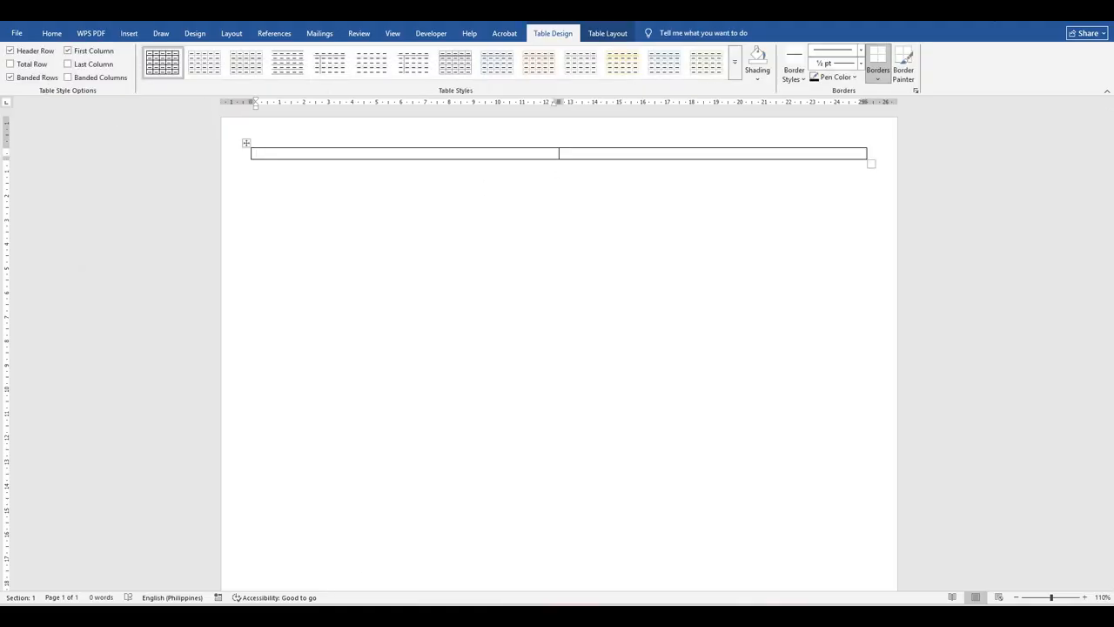
- Copy the title BETTER WITH WORD EMPLOYEE SCHEDULE from the finished schedule into the first cell of the new table
mouse_move(355, 599)
click(317, 565)
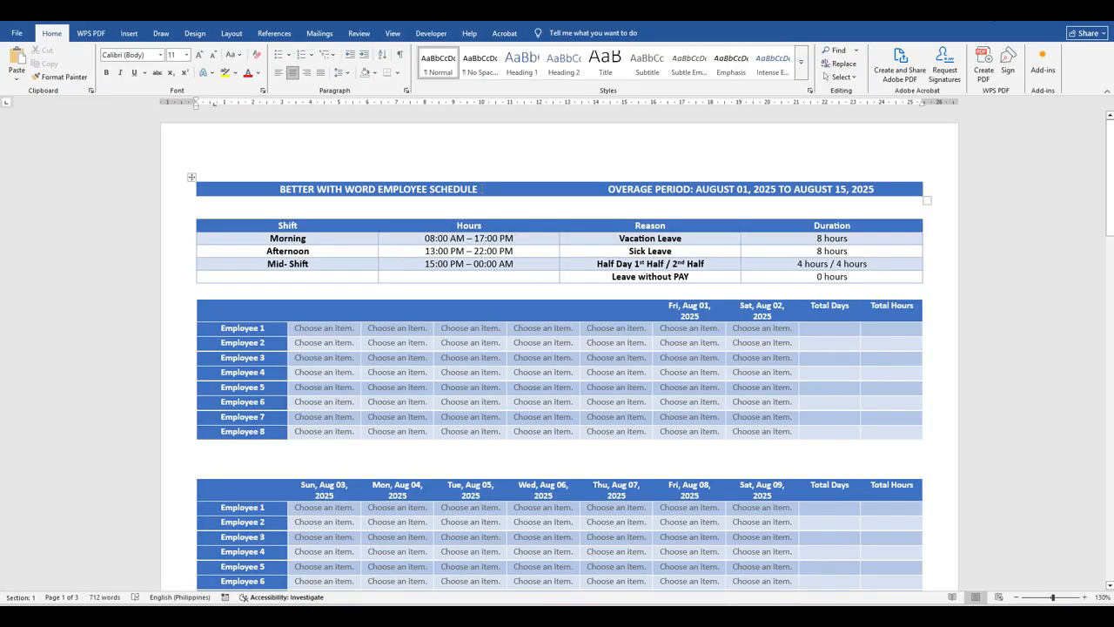
drag(478, 189, 279, 189)
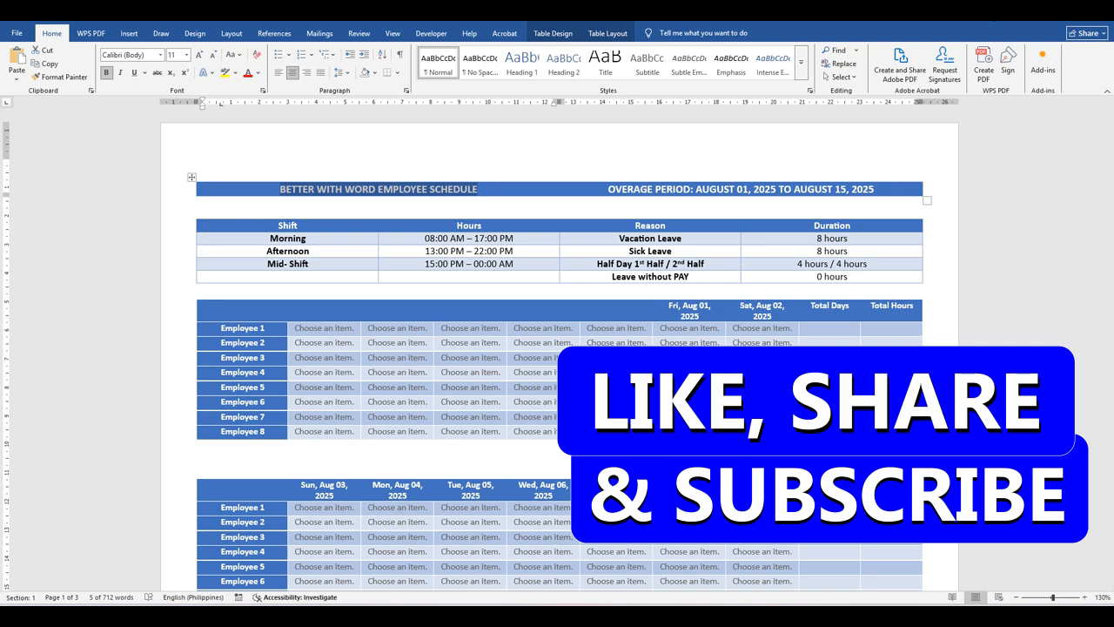
mouse_move(354, 599)
click(409, 561)
key(ctrl+v)
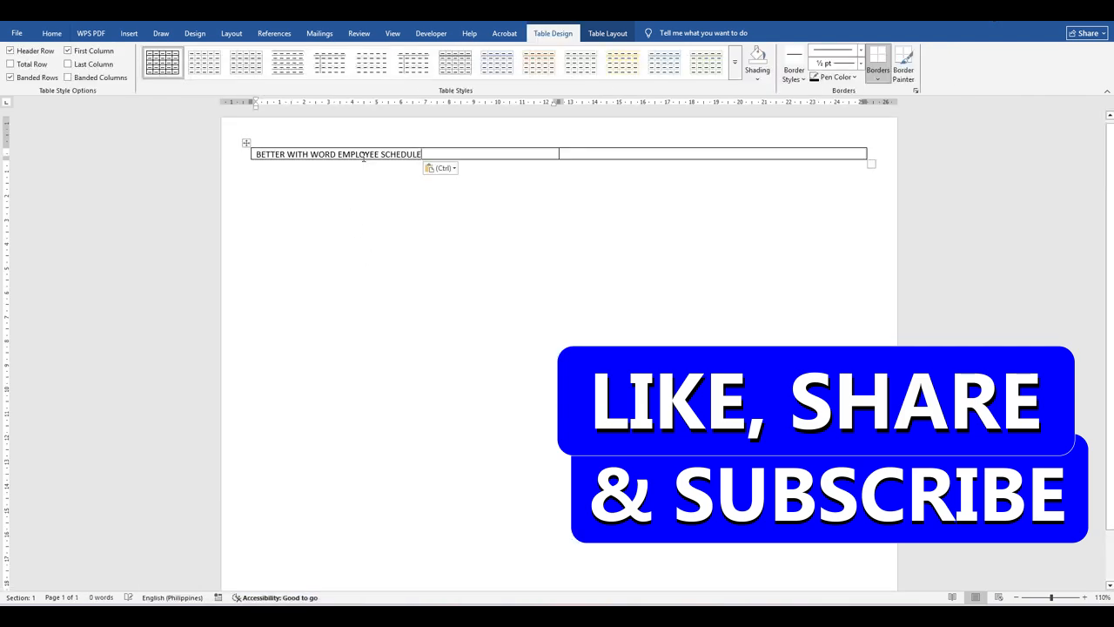
- Copy the coverage period text, August 01, 2025 to August 15, 2025, from the finished schedule into the new table's second cell
mouse_move(354, 599)
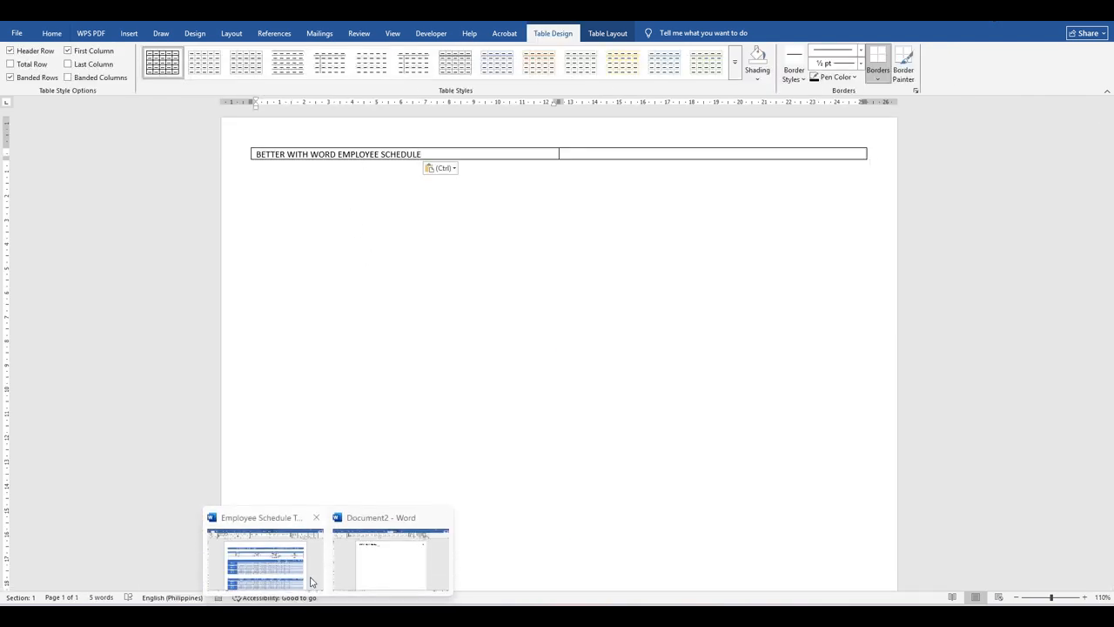
click(266, 564)
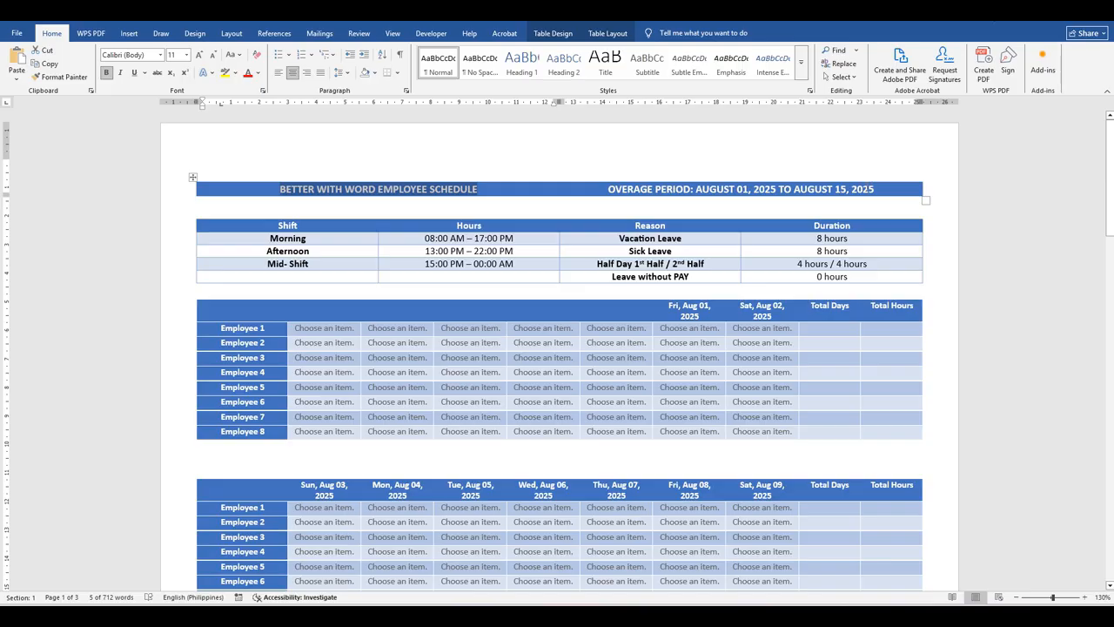
drag(874, 189, 607, 190)
key(ctrl+c)
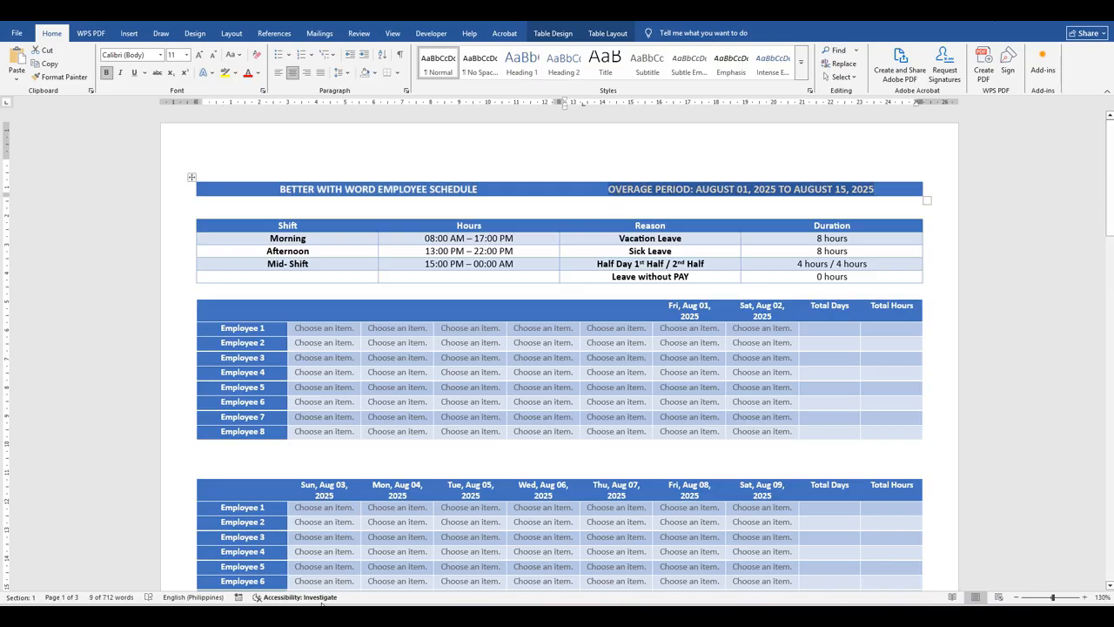
mouse_move(344, 607)
click(401, 562)
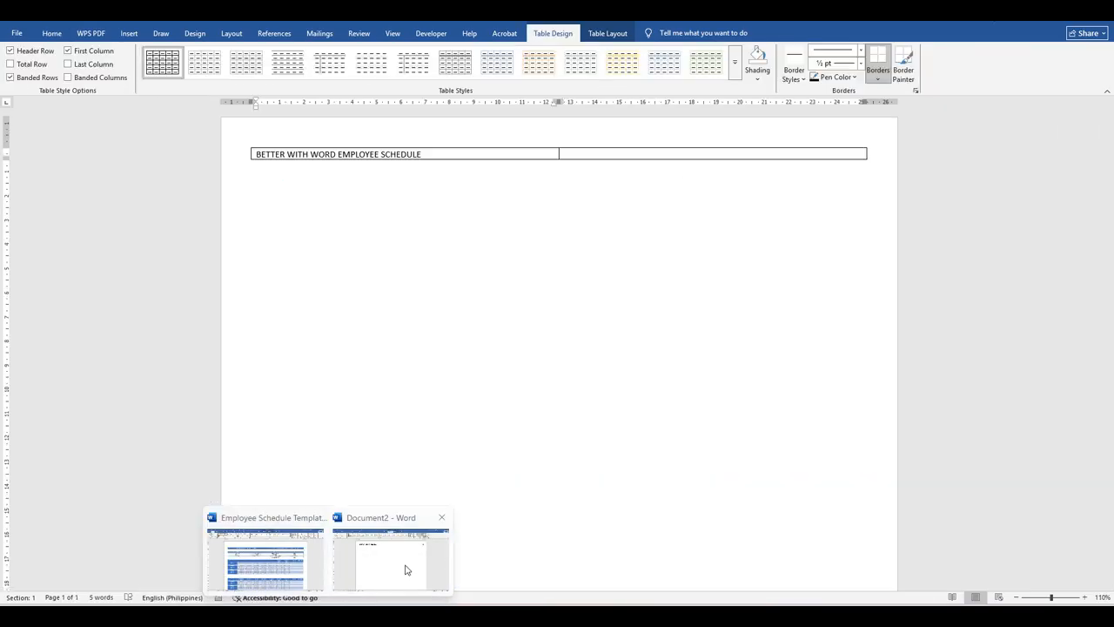
click(640, 154)
key(ctrl+v)
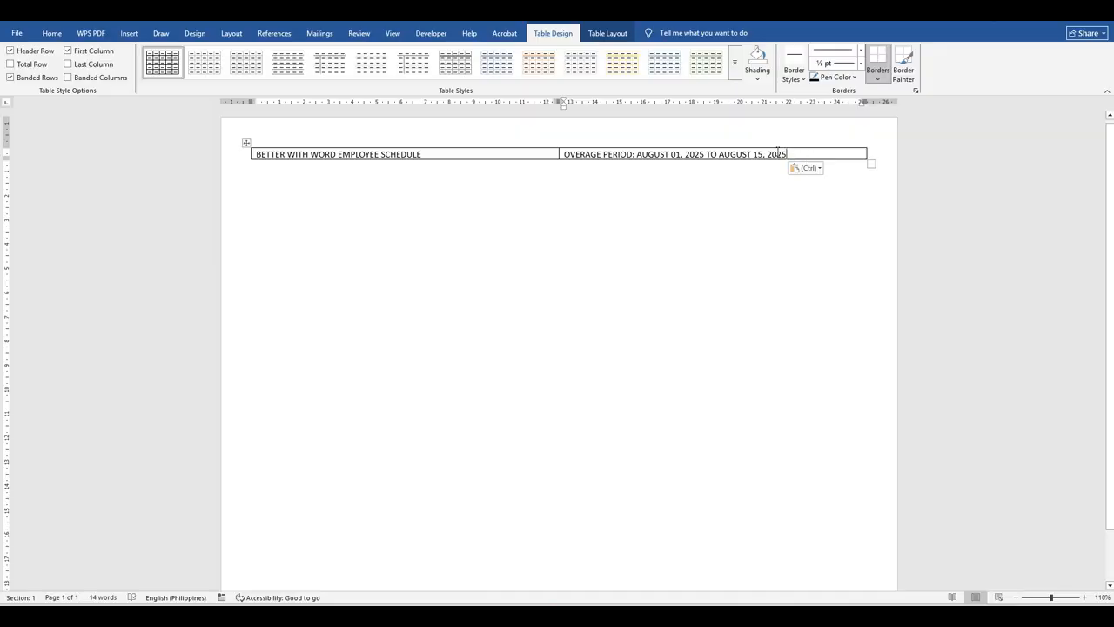
- Correct the first word in the new table's second cell to COVERAGE by adding the missing C
drag(564, 154, 787, 155)
click(629, 168)
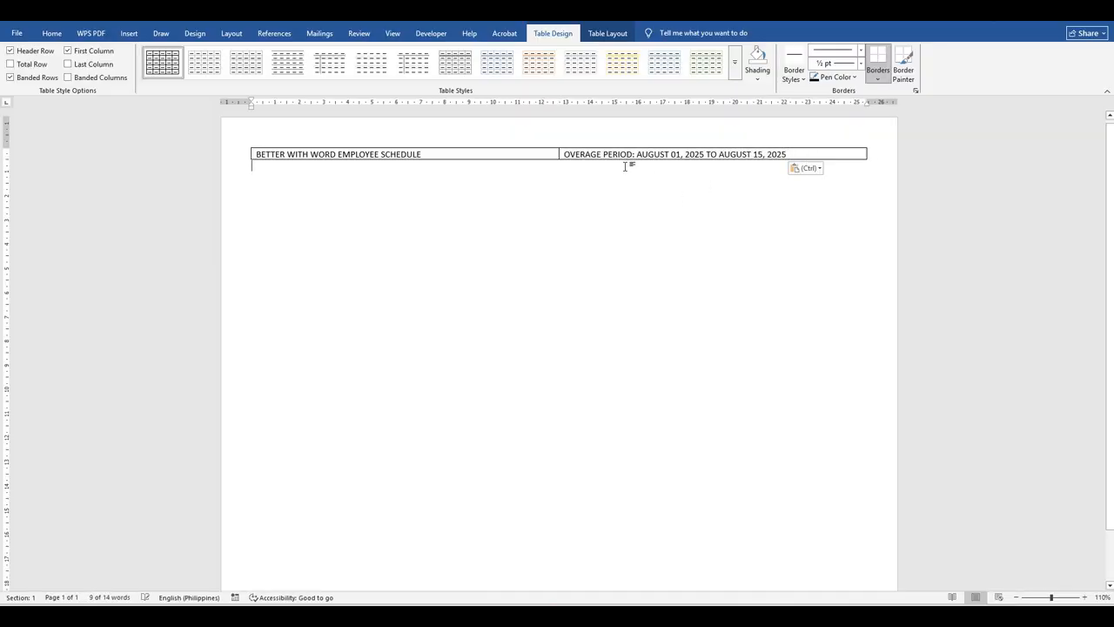
click(567, 155)
key(Left)
text(C)
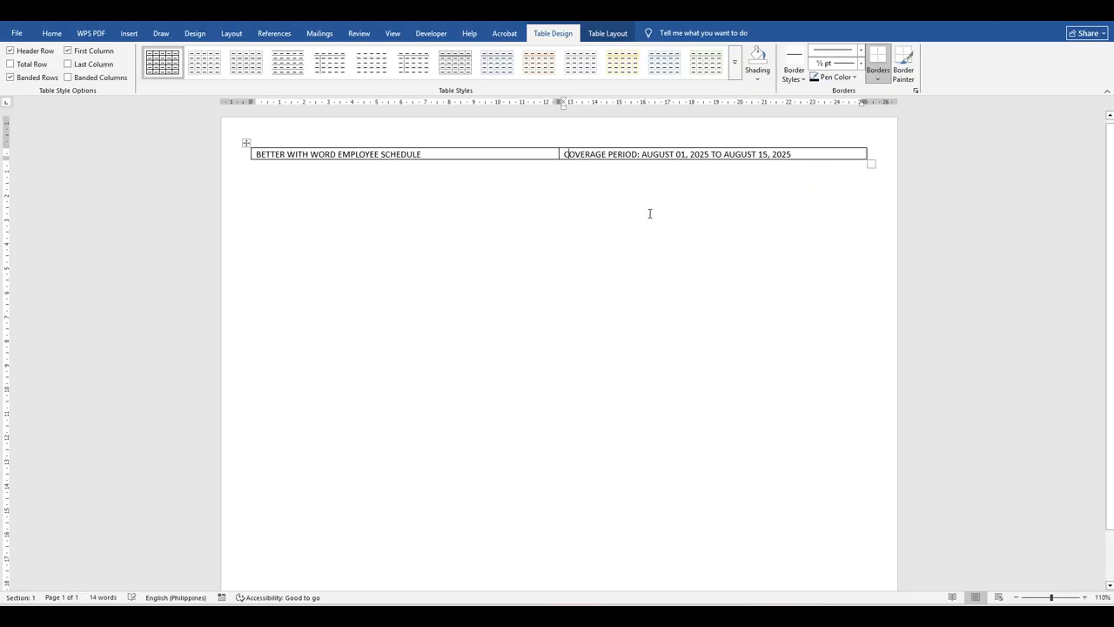
click(646, 213)
triple_click(804, 154)
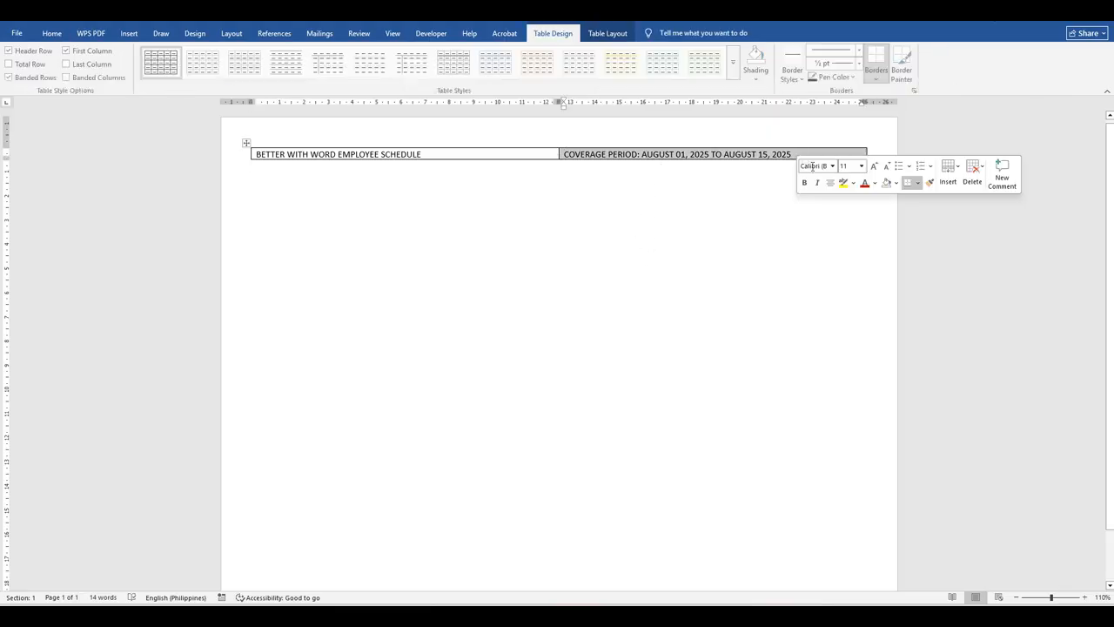
click(512, 179)
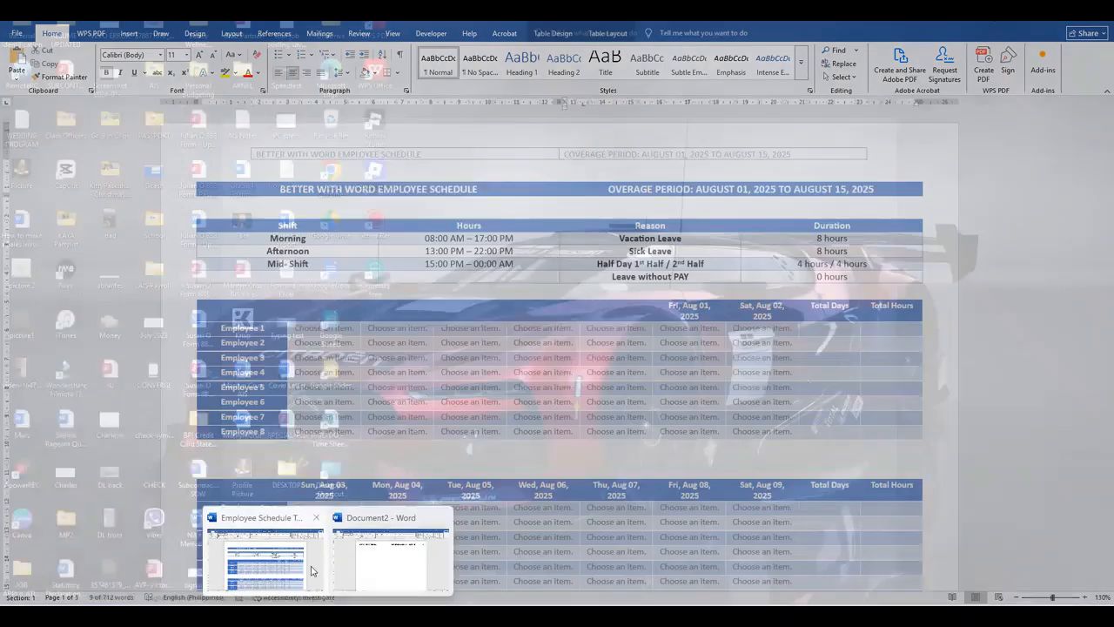
- Check the shift table in the finished schedule and insert a four-column, five-row table below the title table in the new document
click(311, 570)
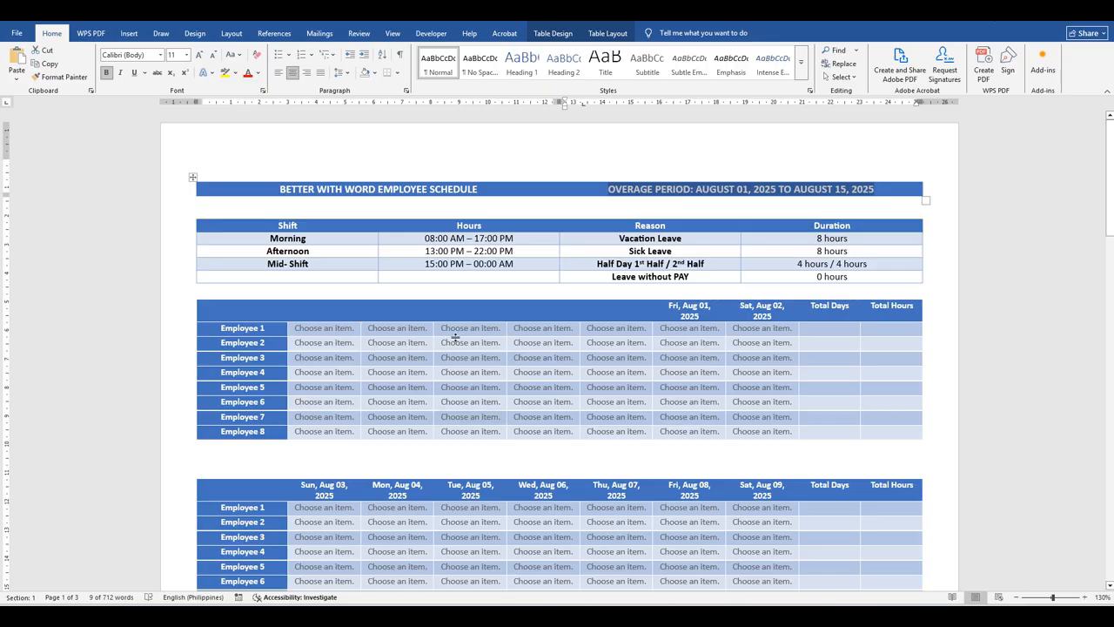
click(329, 615)
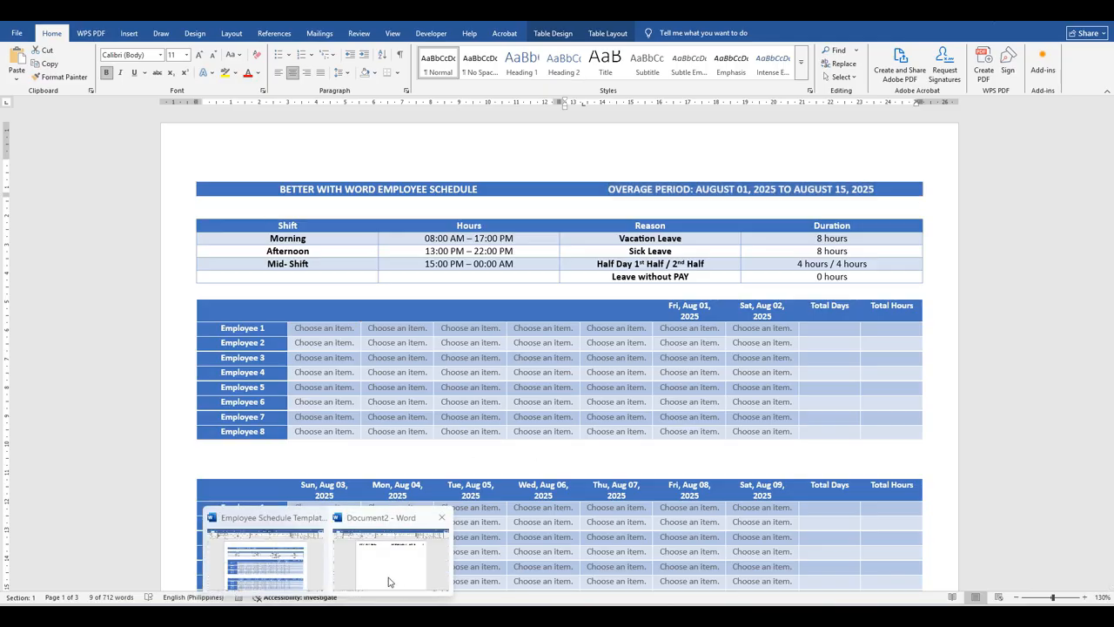
click(390, 581)
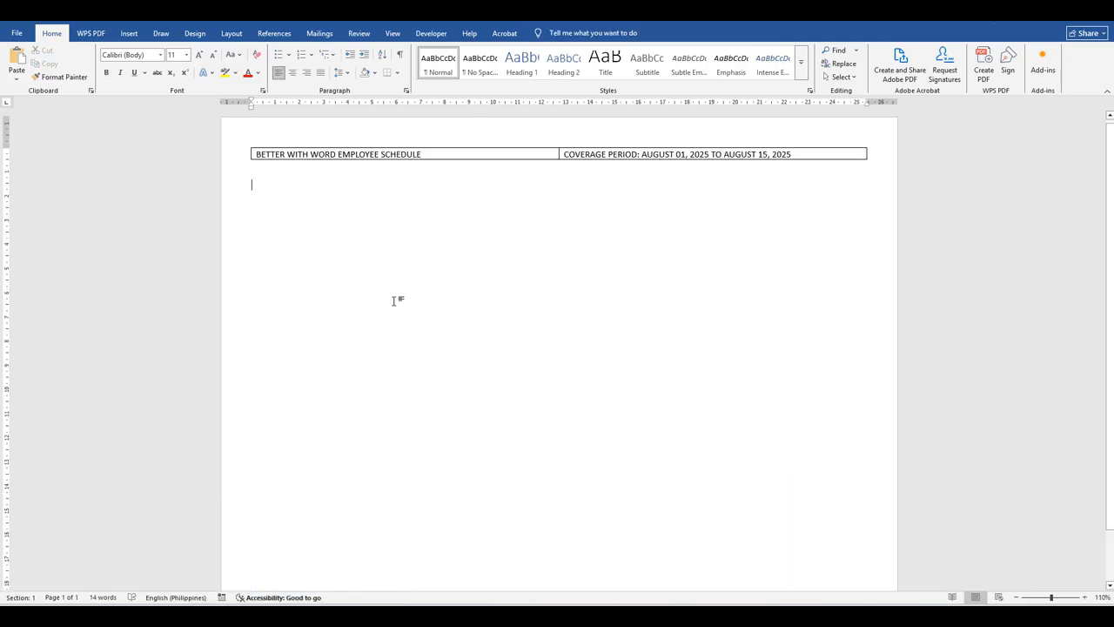
click(129, 33)
click(100, 68)
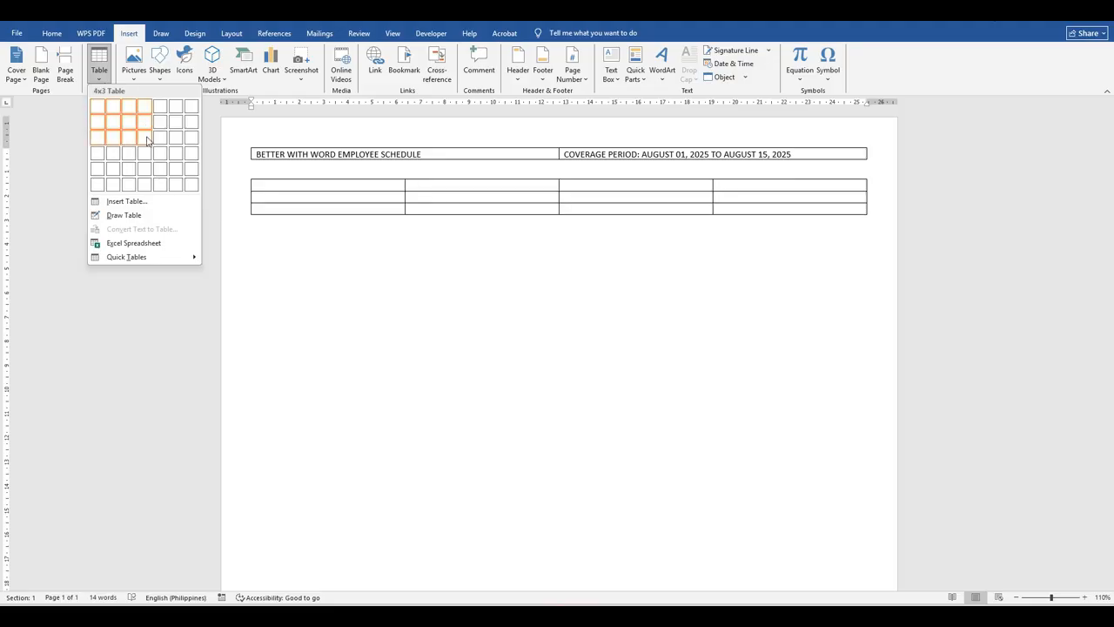
click(144, 171)
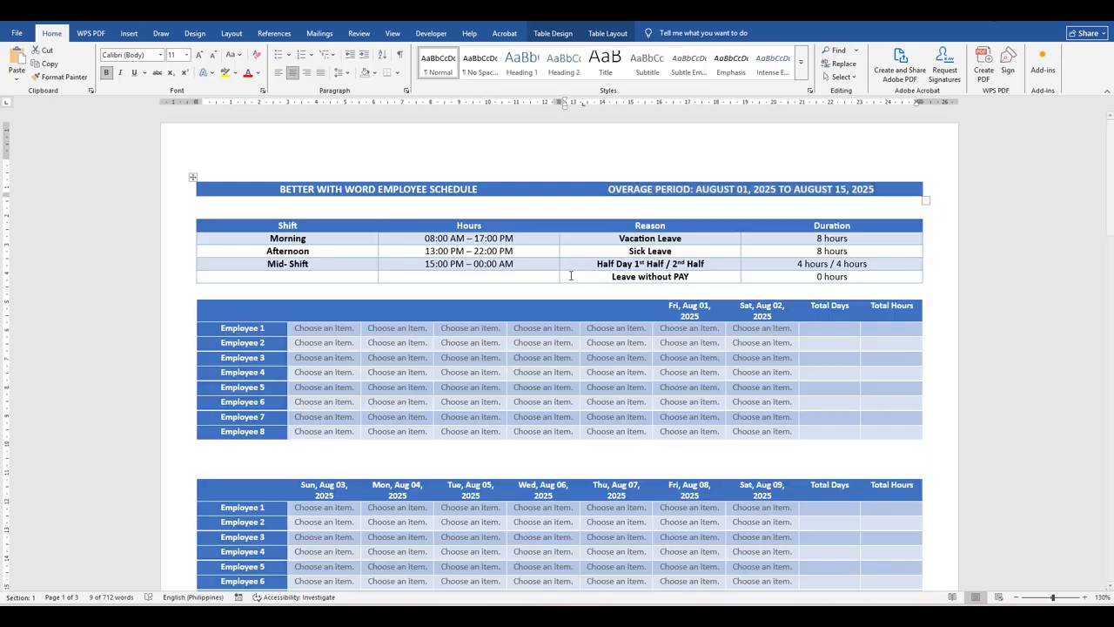
- Copy the Shift, Hours, Reason and Duration headers and their four entry rows into the new table, and add a blank line below it
drag(275, 223, 838, 231)
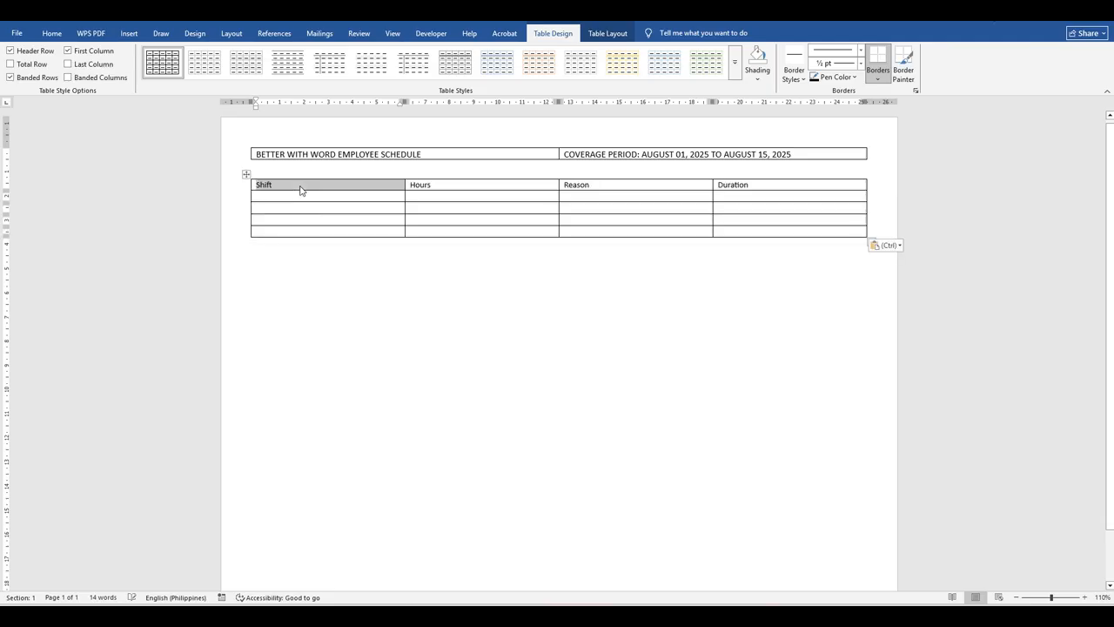
click(415, 224)
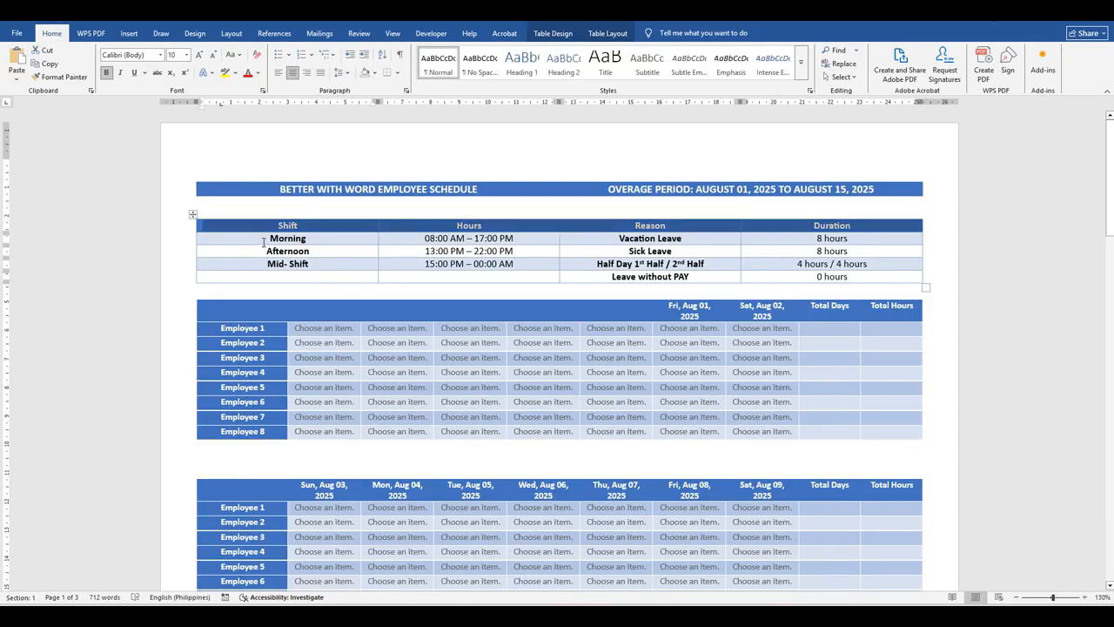
drag(265, 238, 882, 278)
key(ctrl+c)
click(553, 308)
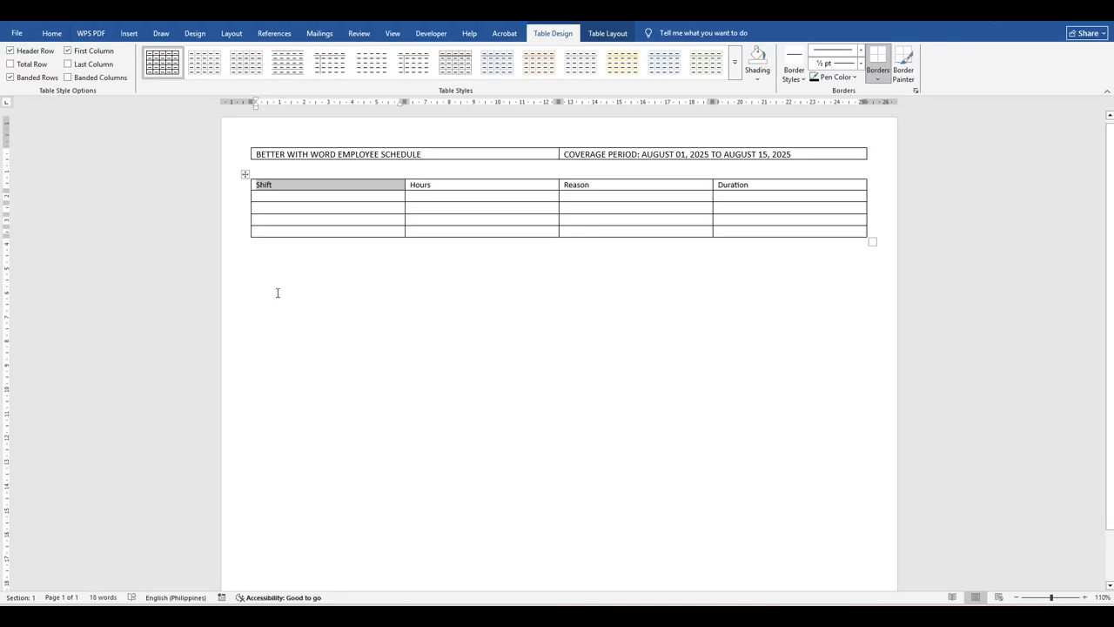
click(287, 196)
key(ctrl+v)
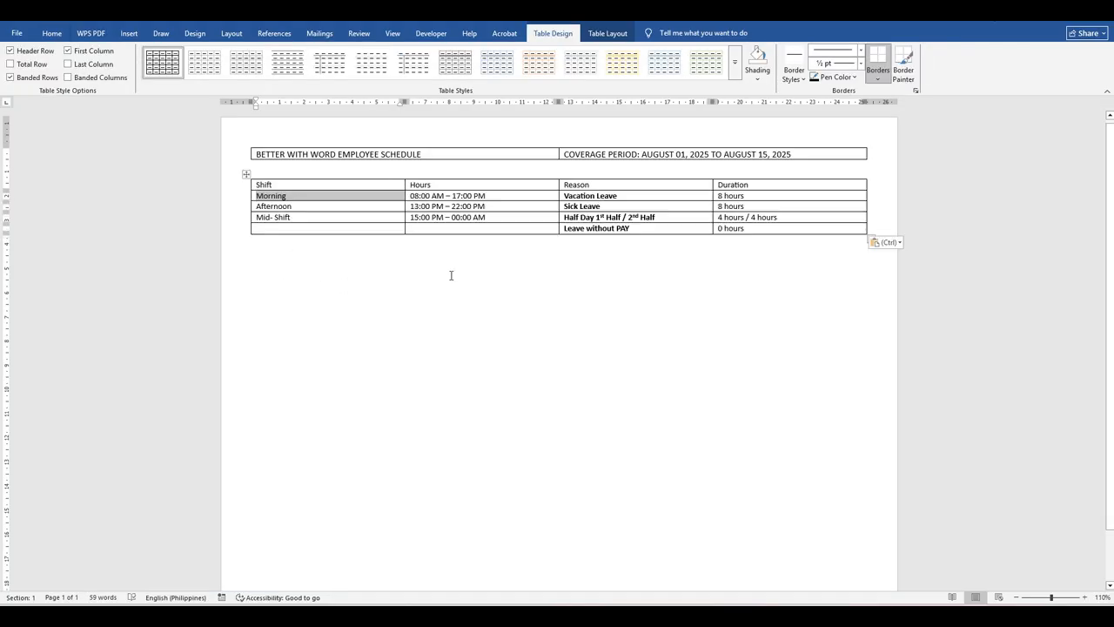
click(478, 250)
key(Return)
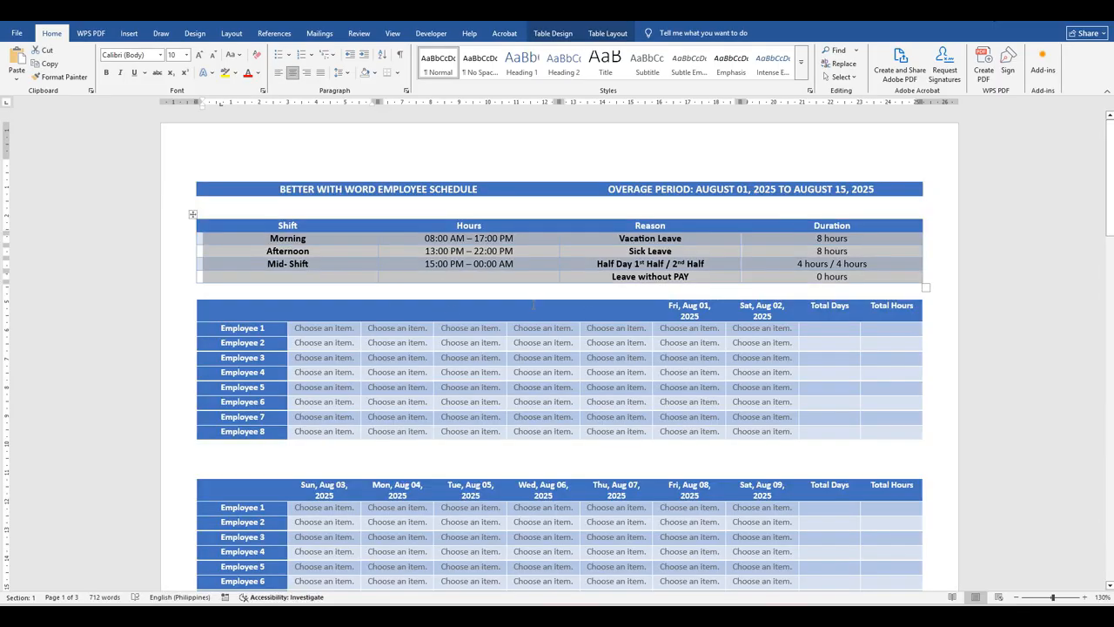
- In the finished schedule, correct the coverage period heading to COVERAGE by adding the missing C
click(343, 287)
scroll(752, 324, down, 4)
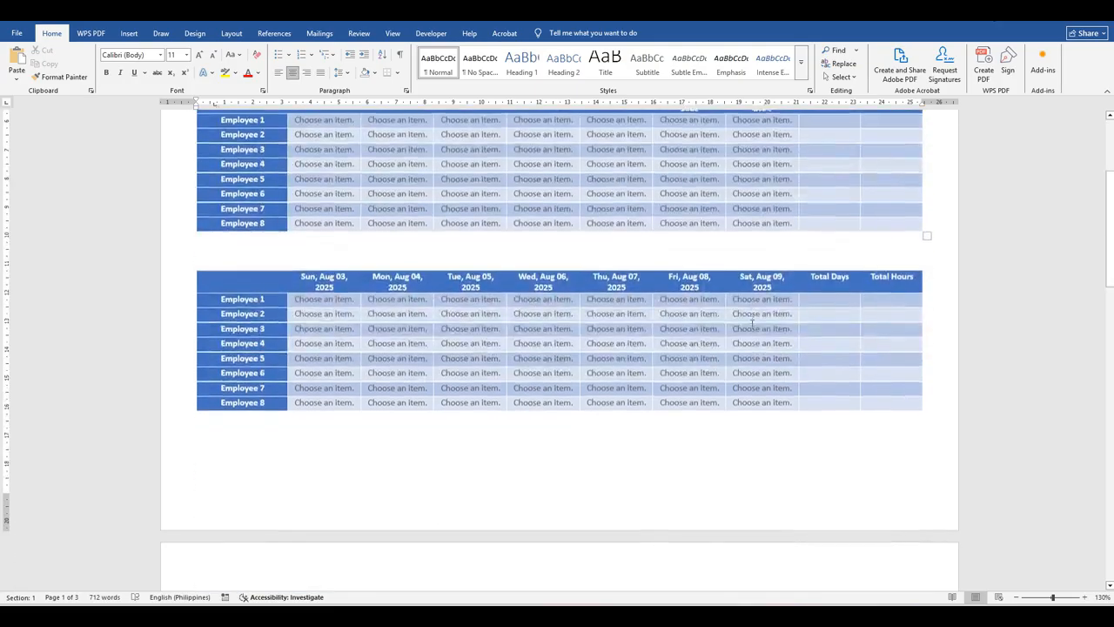
scroll(751, 324, down, 4)
scroll(751, 323, up, 6)
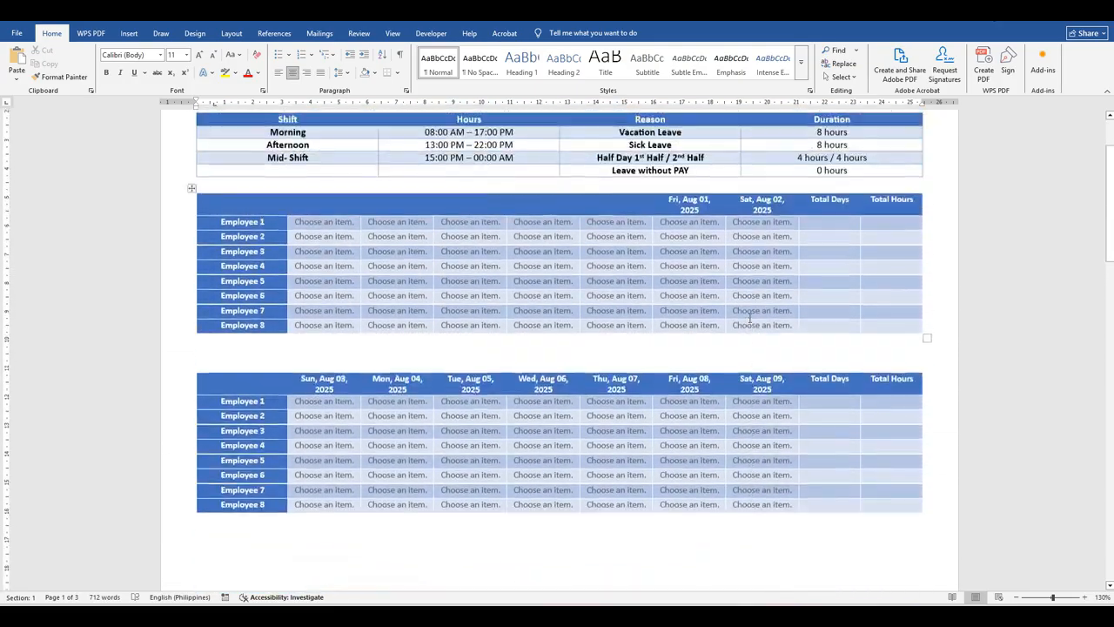
scroll(750, 319, up, 2)
click(652, 193)
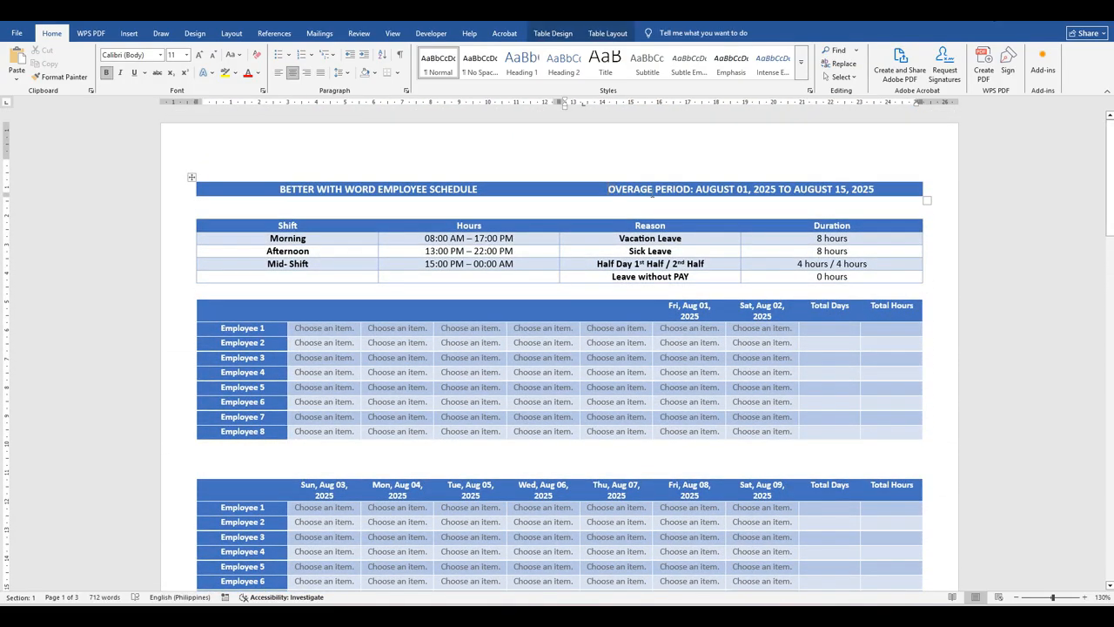
text(C)
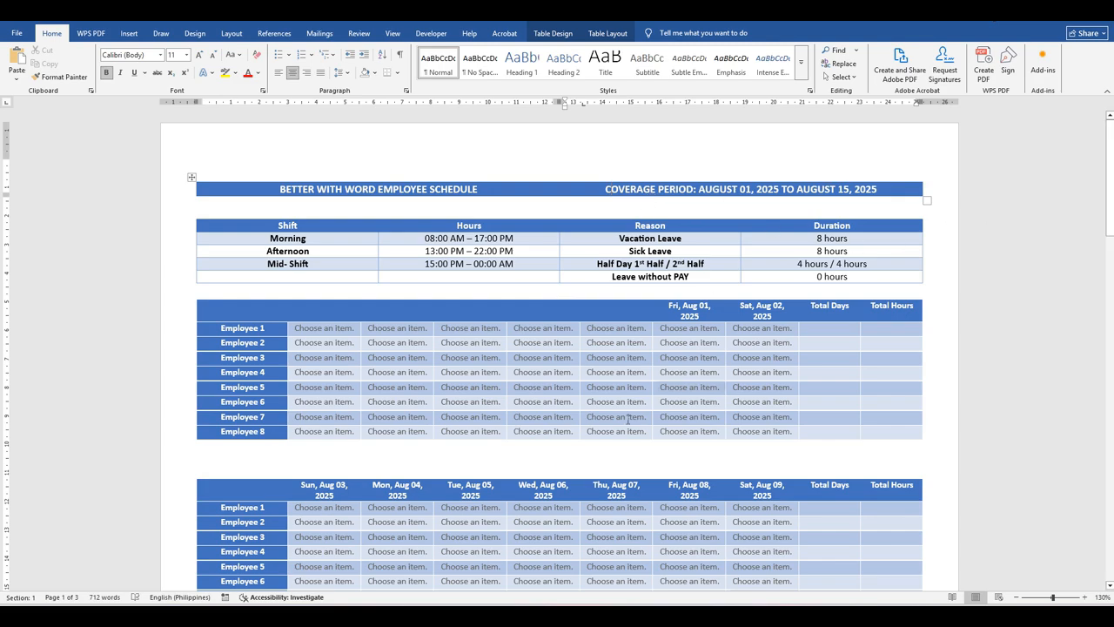
scroll(629, 417, down, 1)
scroll(498, 530, down, 4)
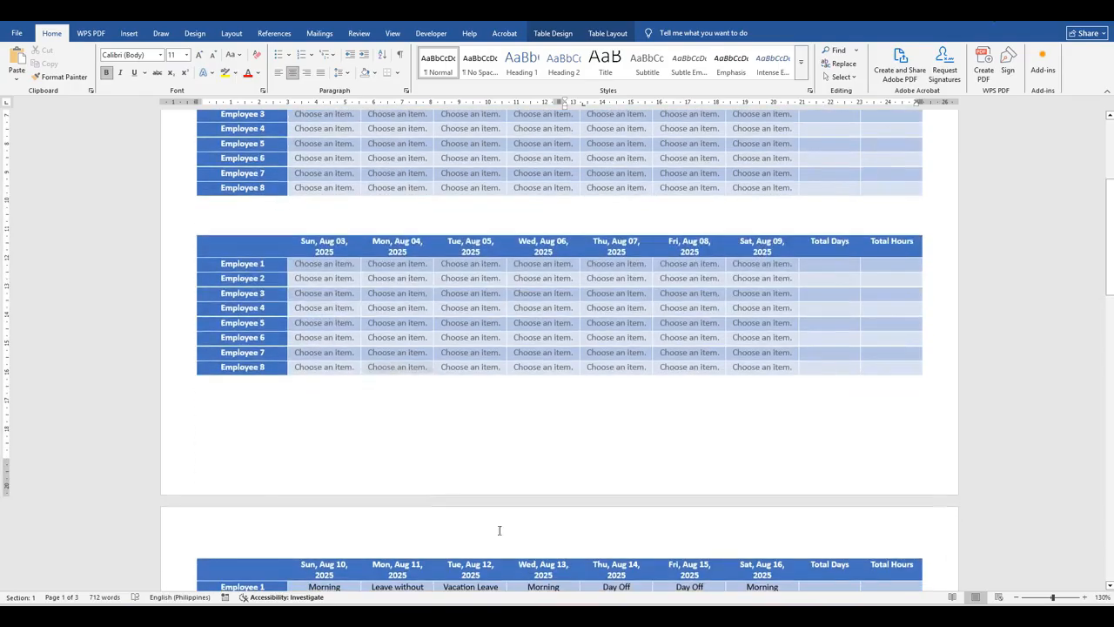
scroll(498, 530, down, 5)
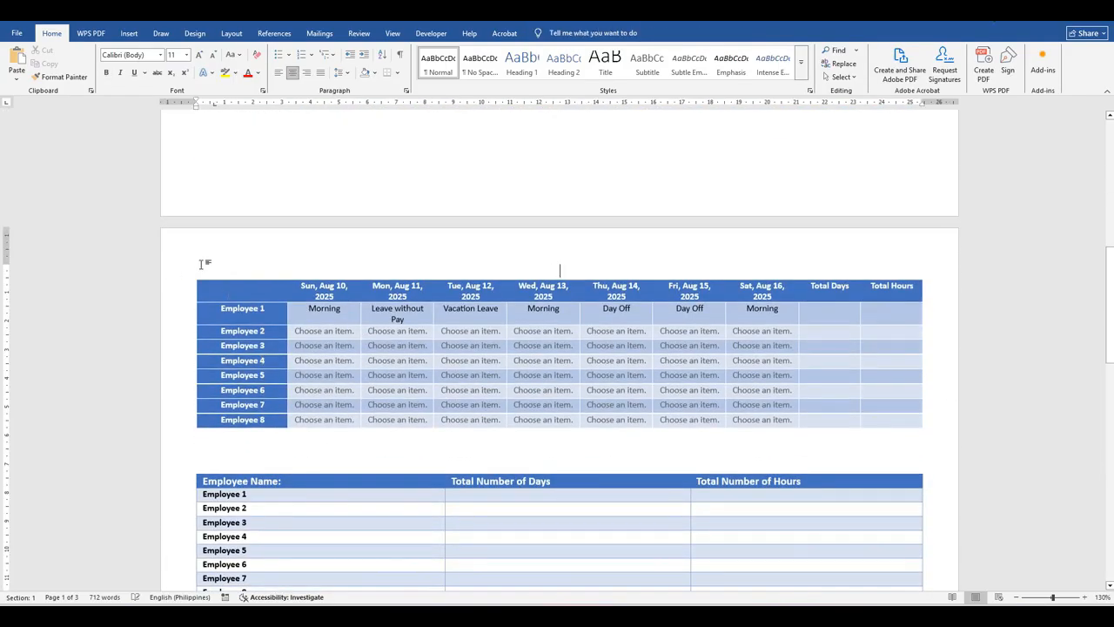
click(189, 279)
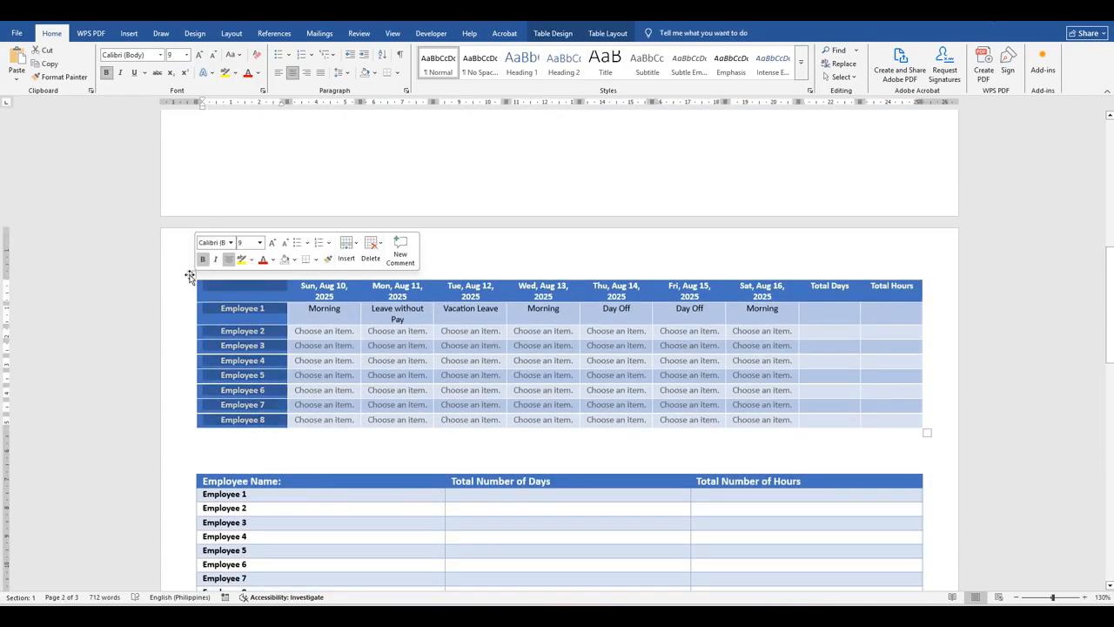
click(365, 247)
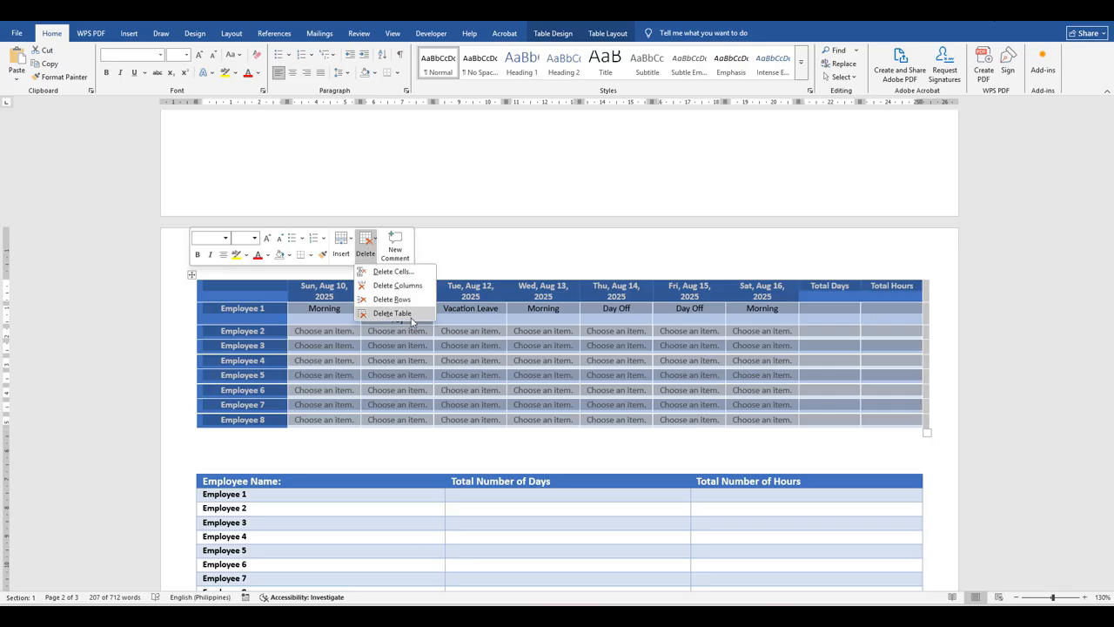
click(831, 256)
scroll(806, 348, up, 10)
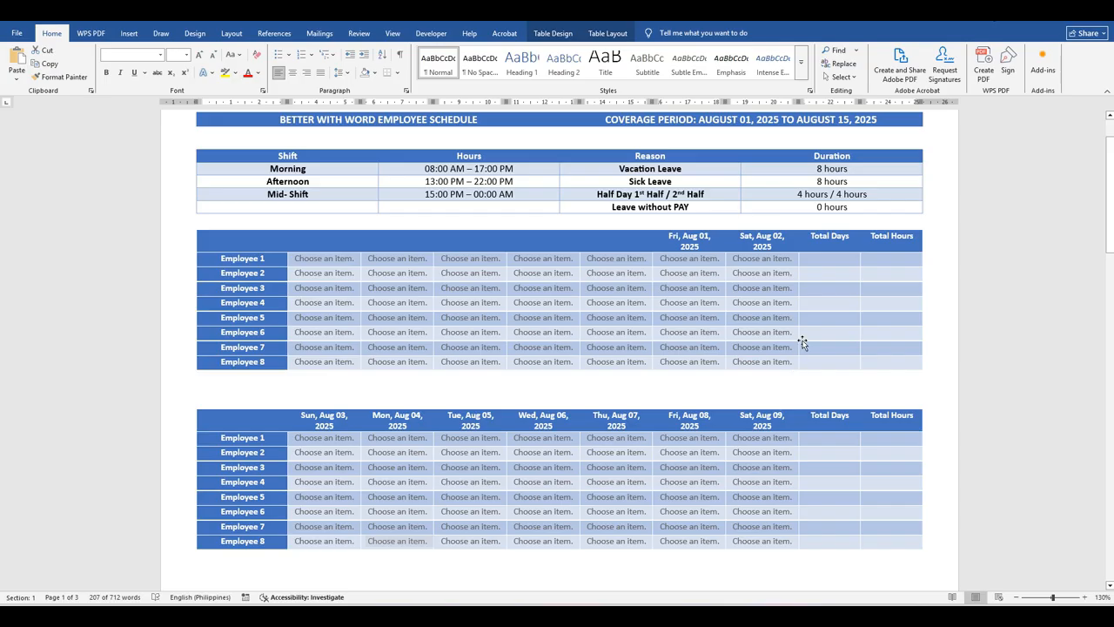
- Insert a table with 10 columns and 9 rows below the shift table in the new document
scroll(802, 342, up, 2)
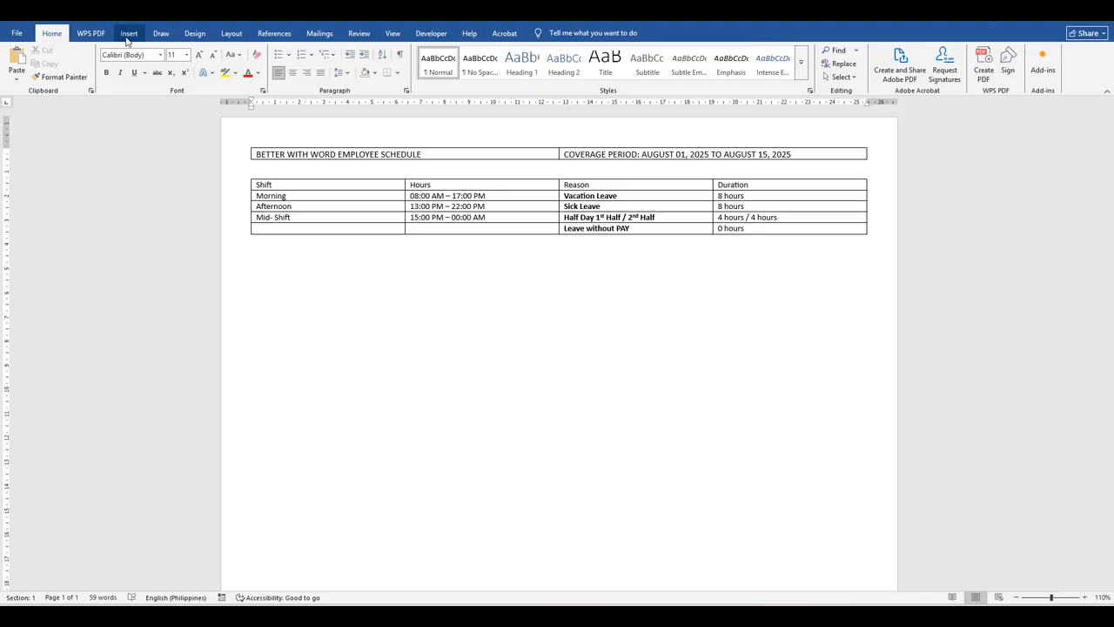
click(128, 35)
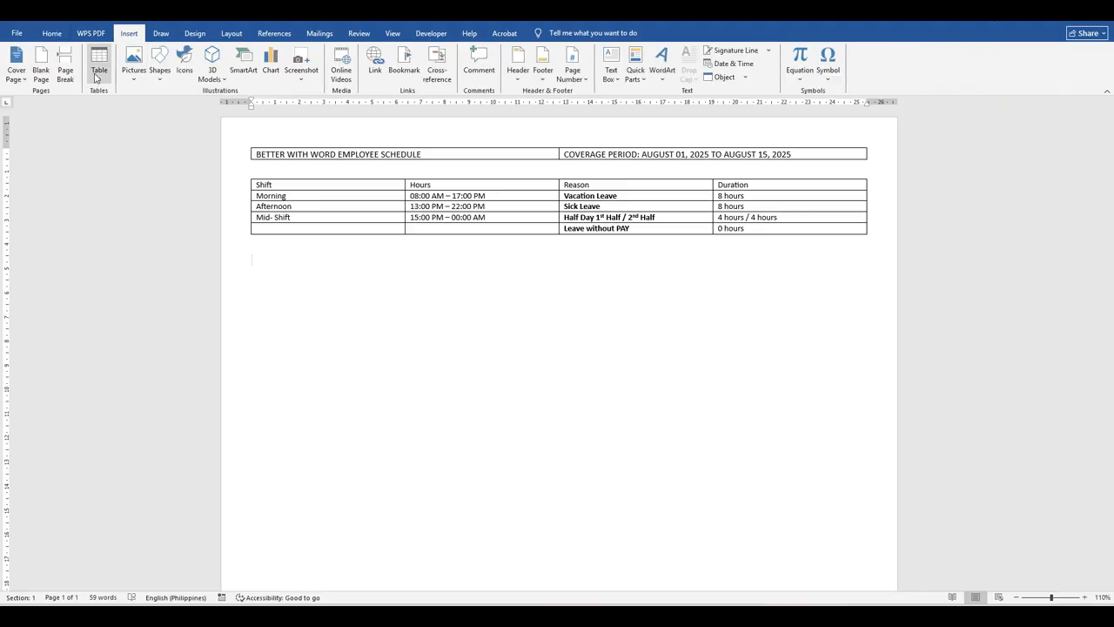
click(99, 66)
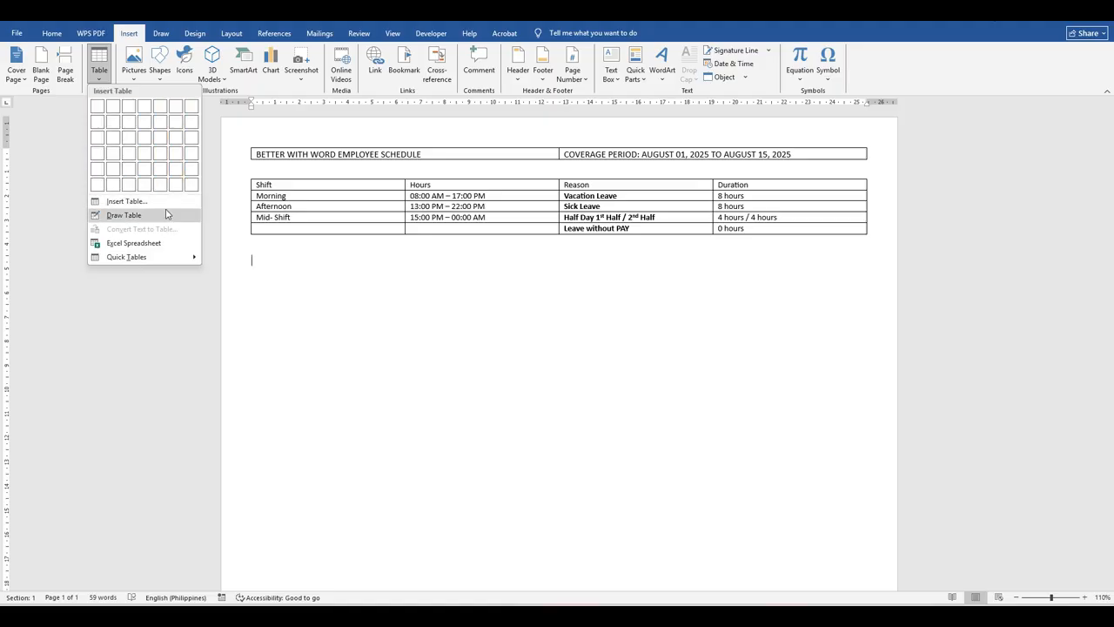
click(126, 201)
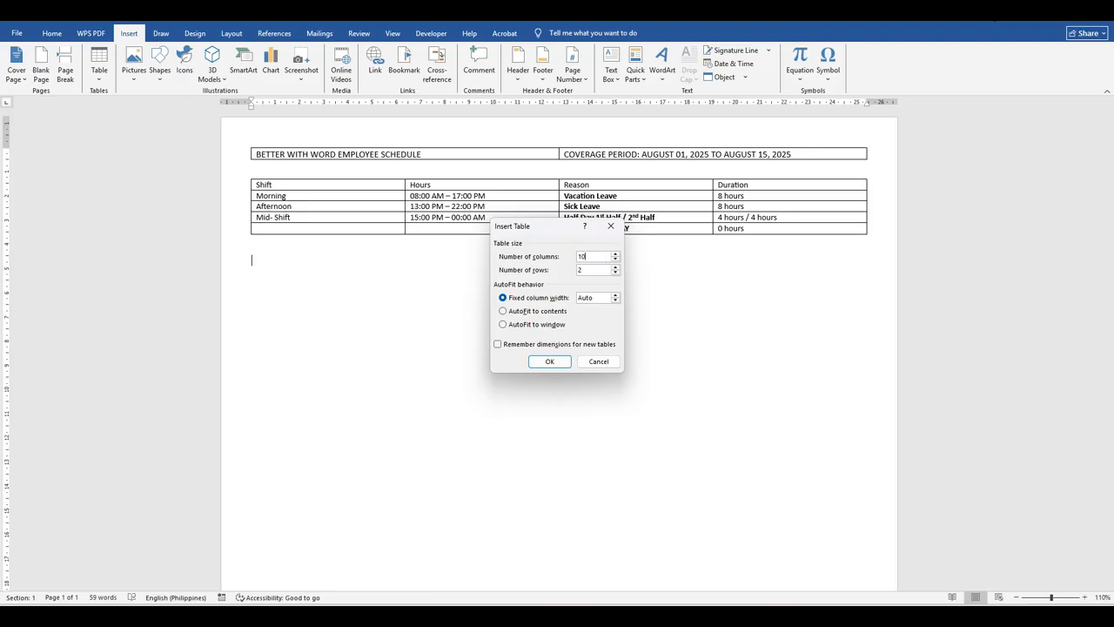
text(10)
click(595, 269)
key(BackSpace)
text(9)
click(554, 363)
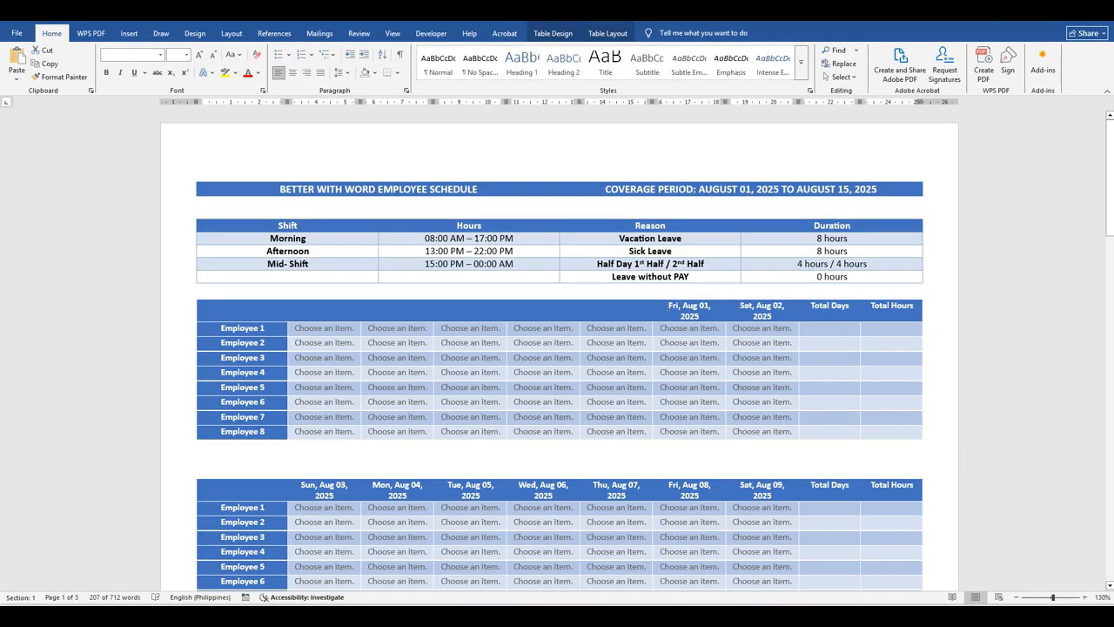
- Copy the headers Fri, Aug 01, 2025, Sat, Aug 02, 2025, Total Days and Total Hours from the finished schedule into the new table's last four header cells
drag(669, 306, 885, 313)
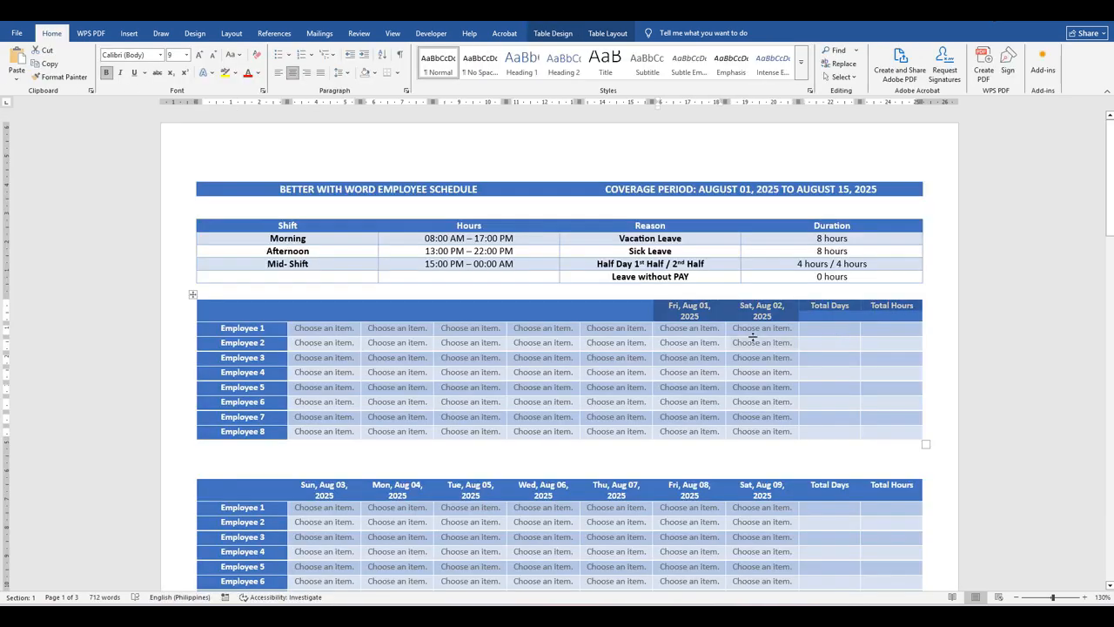
click(785, 300)
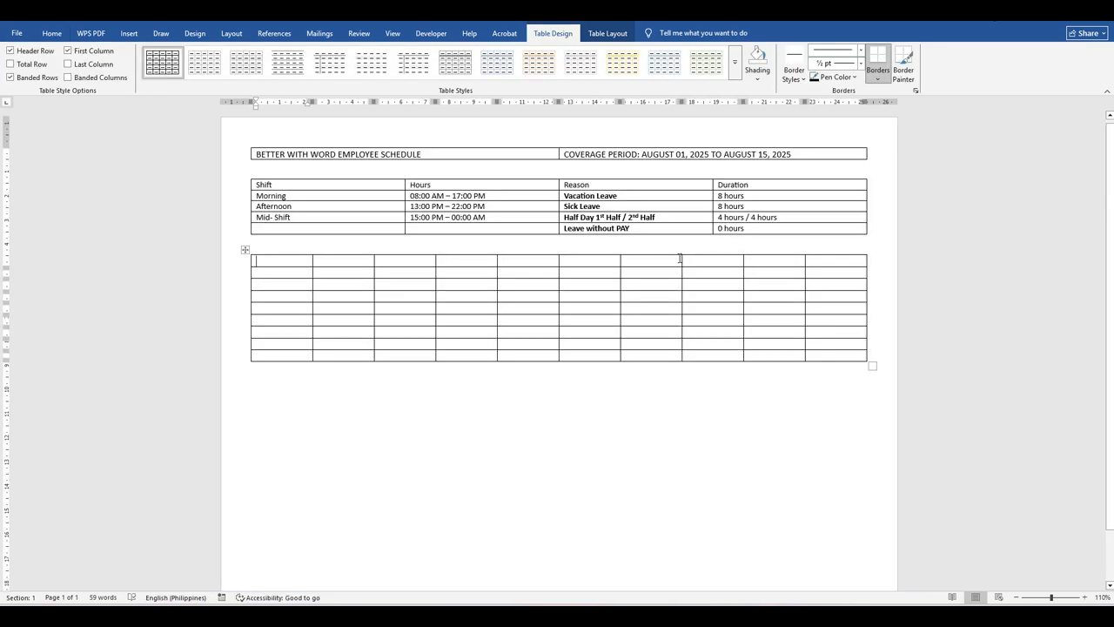
text(Fri, Aug 01, 2025	Sat, Aug 02, 2025	Total Days	Total Hours)
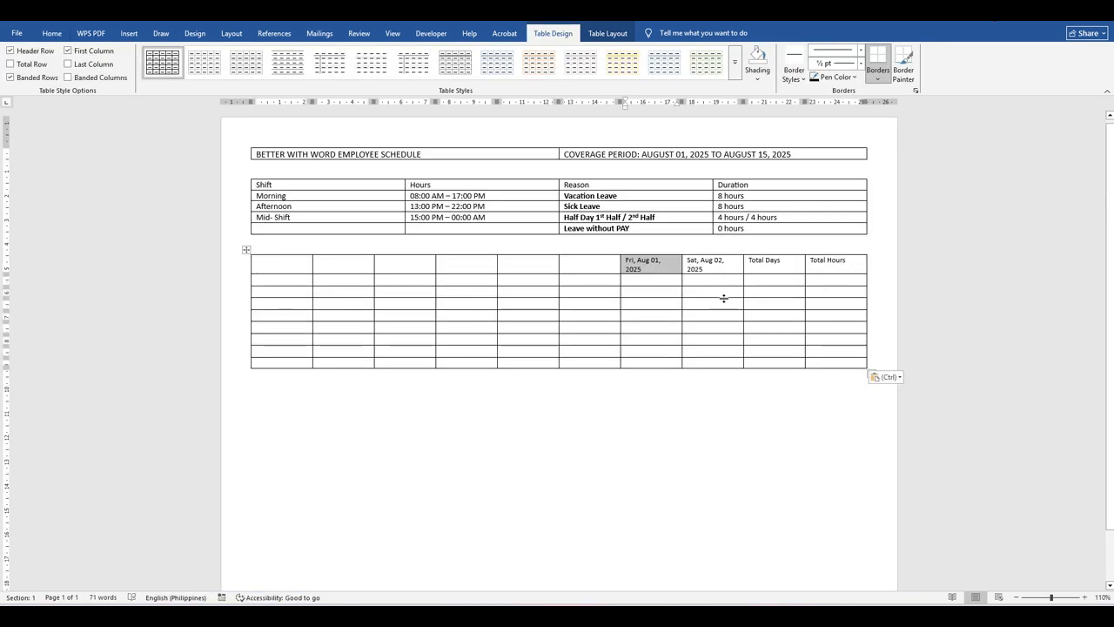
click(723, 300)
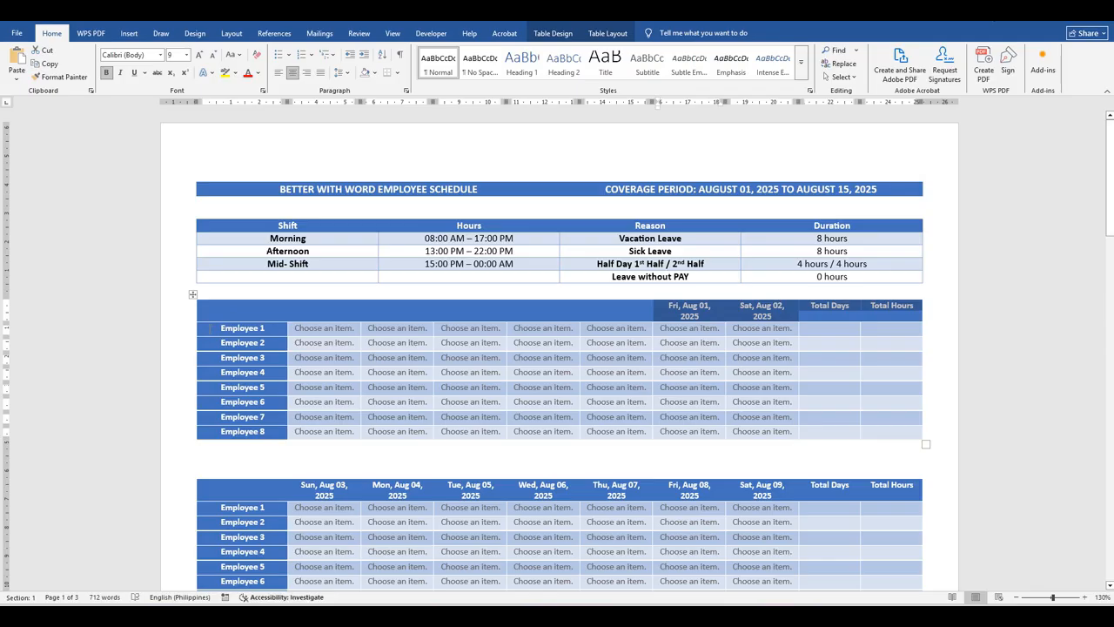
- Copy the labels Employee 1 to Employee 8 from the finished schedule into the new table's first column, below the header row
mouse_move(189, 336)
mouse_down()
mouse_move(205, 332)
mouse_move(271, 436)
mouse_up()
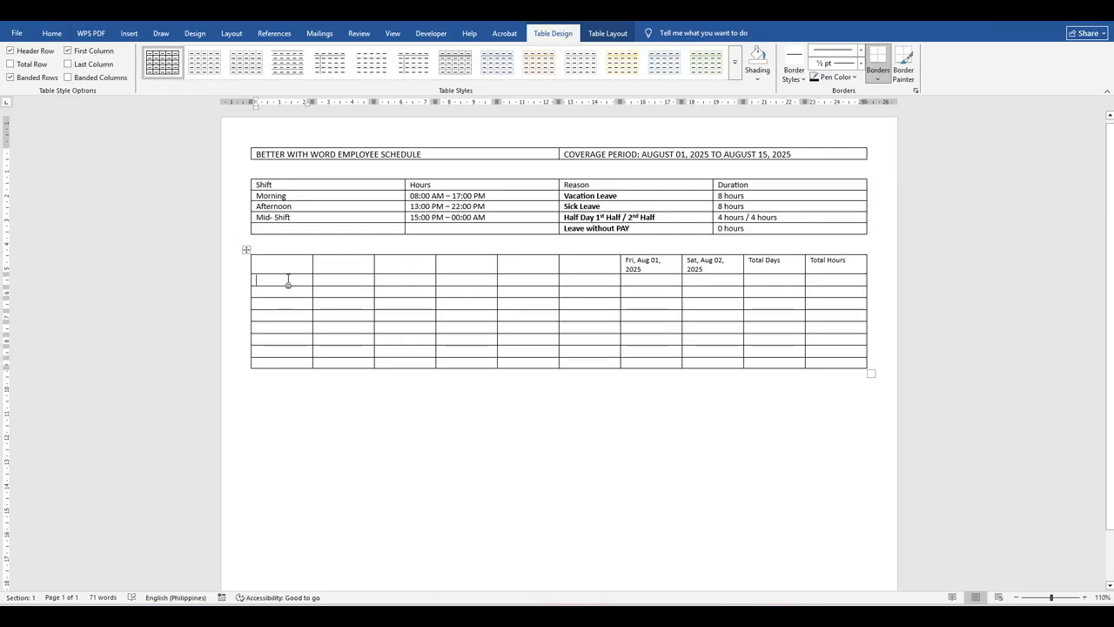
text(Employee 1 Employee 2 Employee 3 Employee 4 Employee 5 Employee 6 Employee 7 Employee 8)
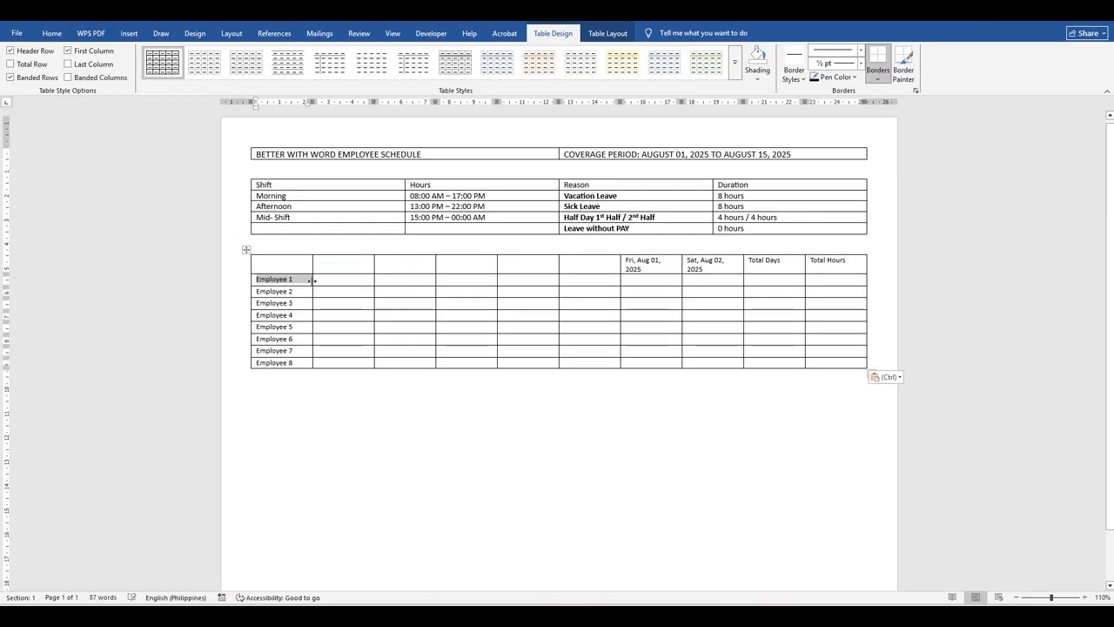
click(350, 410)
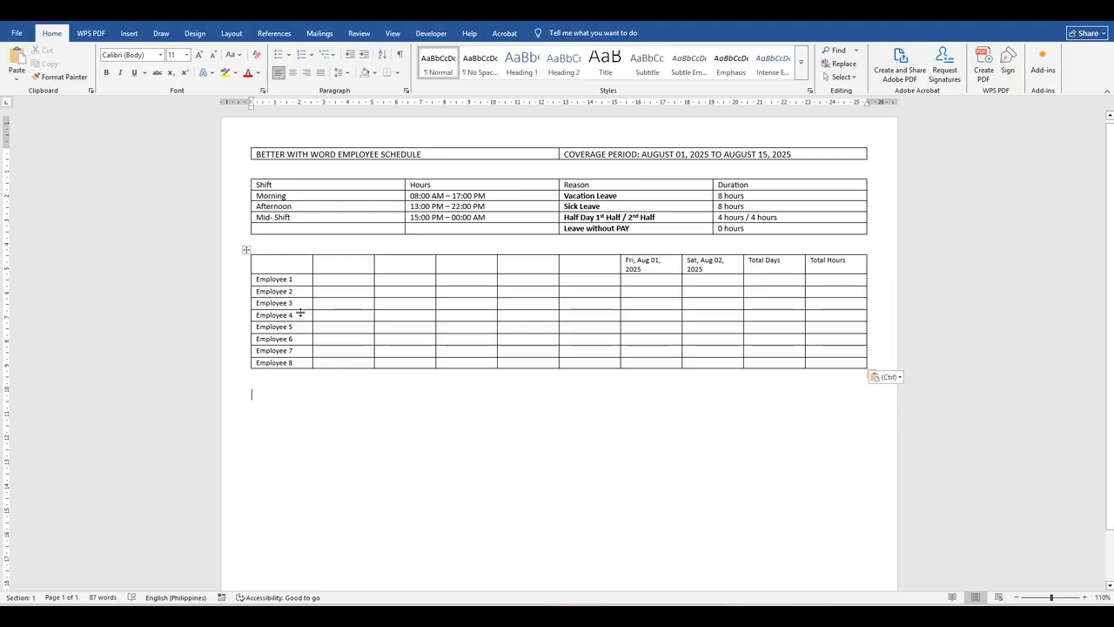
- Enter the heading Employee Names in the first header cell of the new weekly table
click(274, 258)
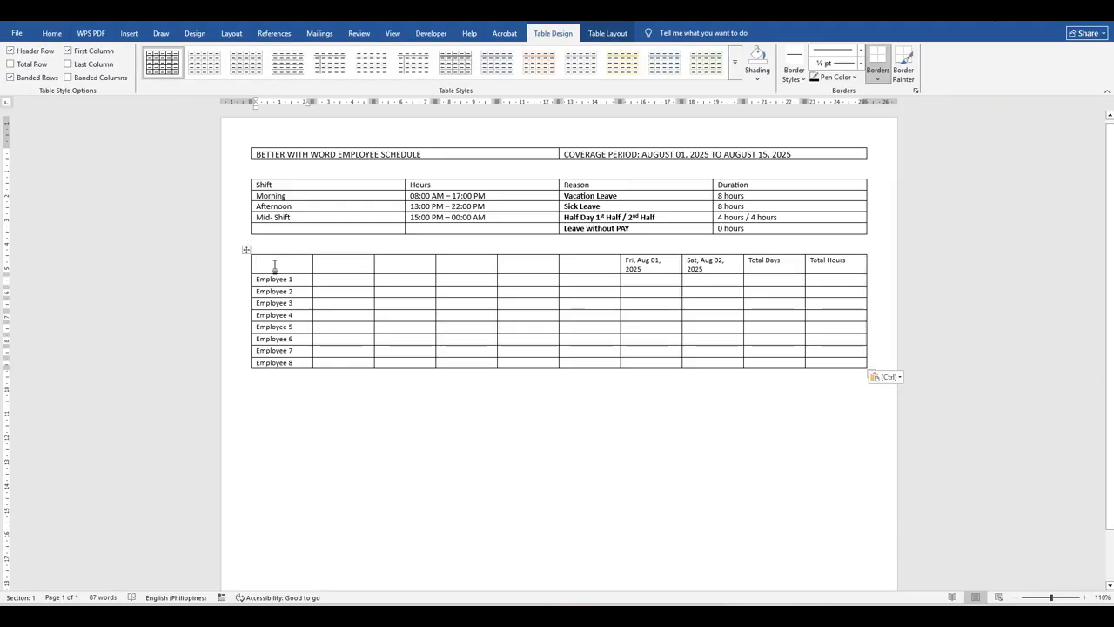
text(name)
key(BackSpace)
key(BackSpace)
key(BackSpace)
key(BackSpace)
text(Em)
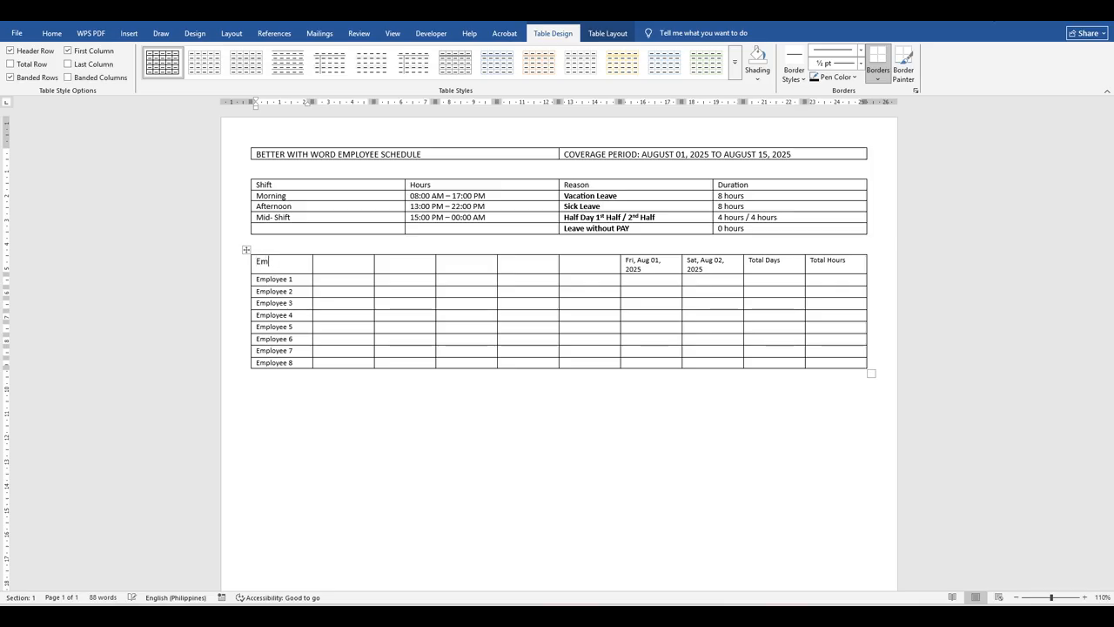
text(ployee Names)
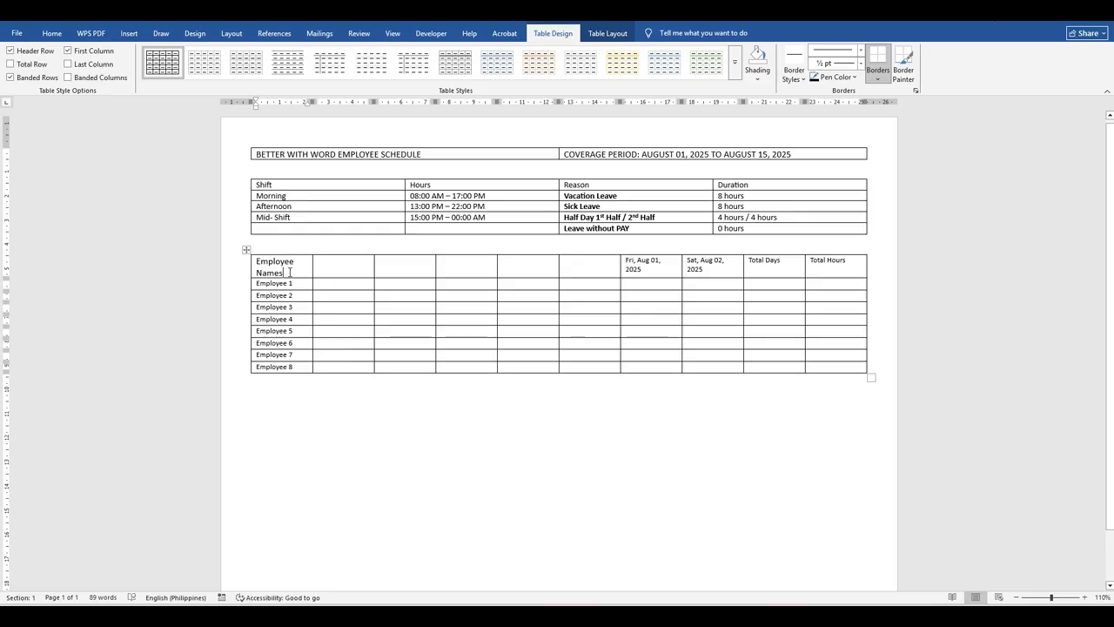
drag(289, 272, 256, 261)
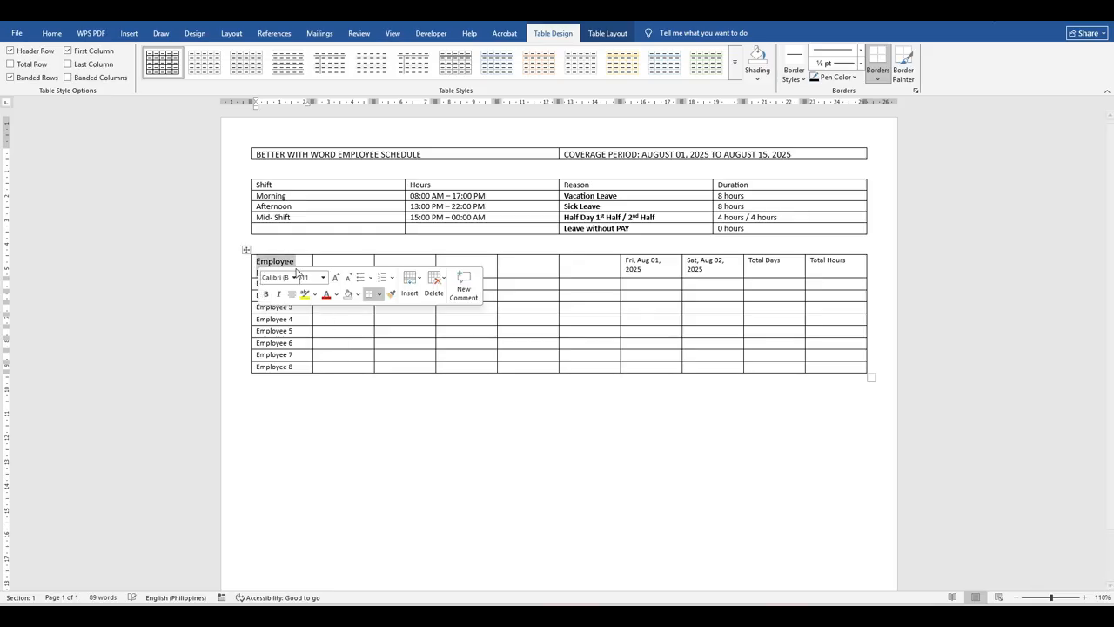
click(300, 262)
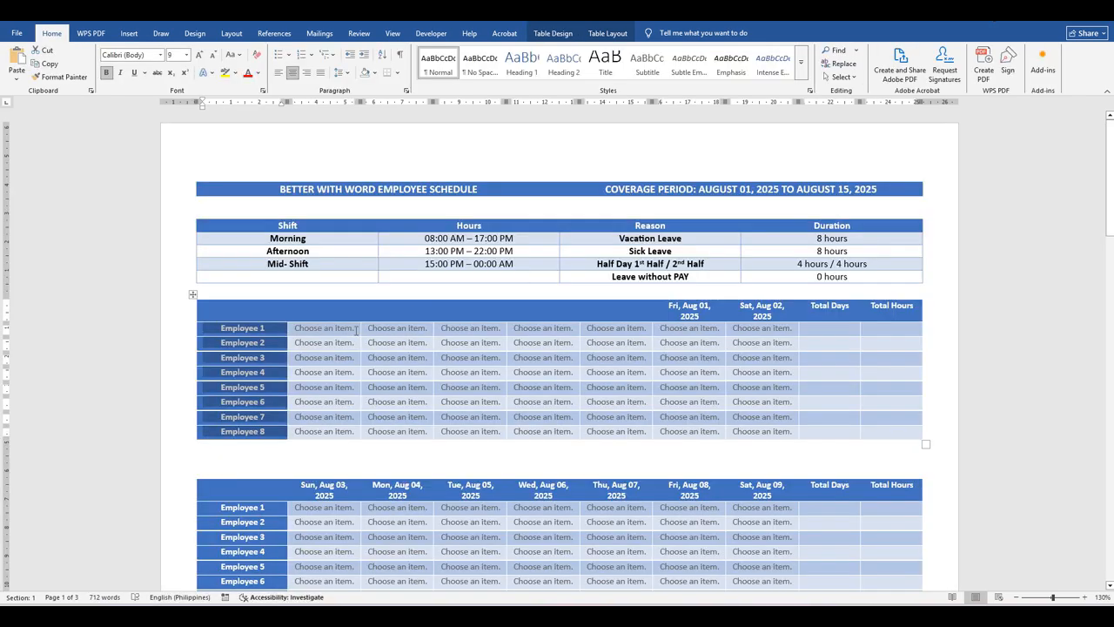
- Check Employee 1's first drop-down list in the finished schedule, and place the cursor in the matching blank cell of the new table
click(352, 329)
click(365, 328)
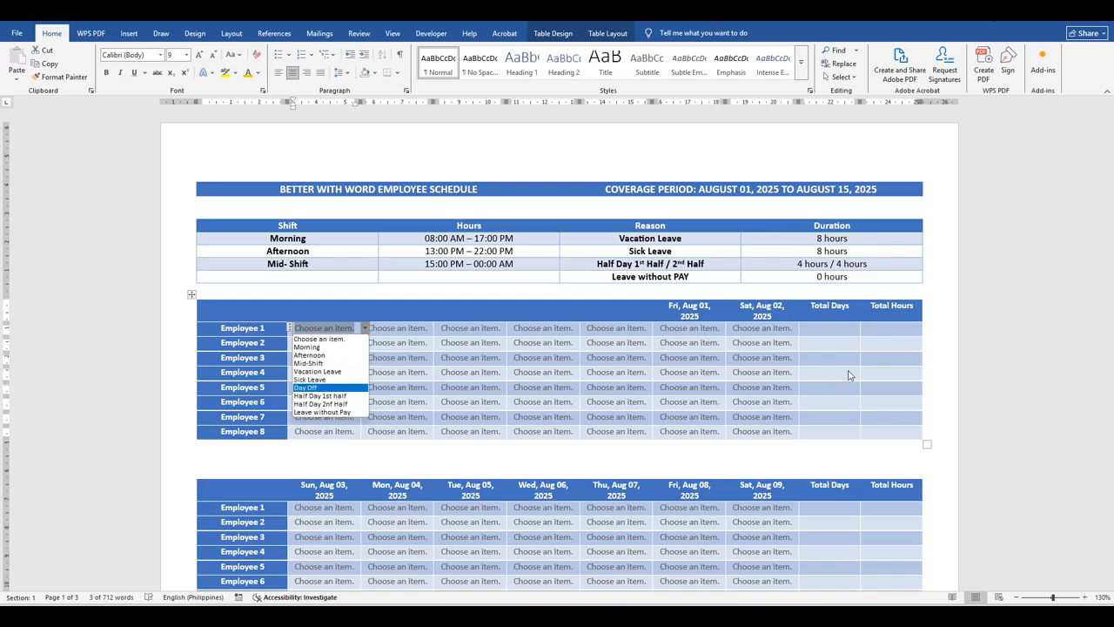
key(Escape)
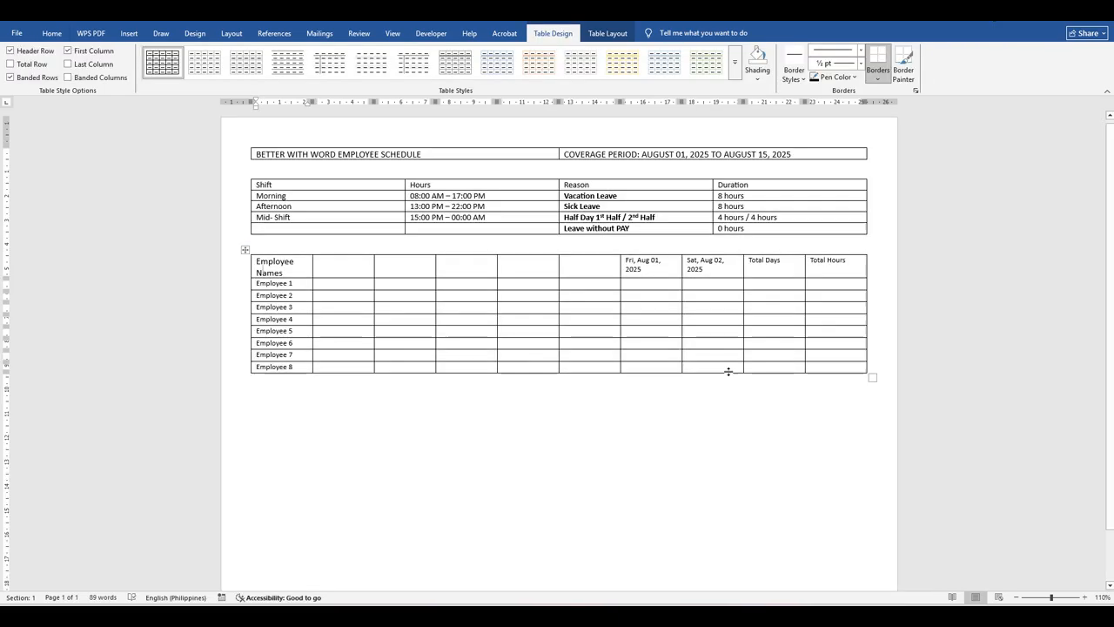
click(330, 282)
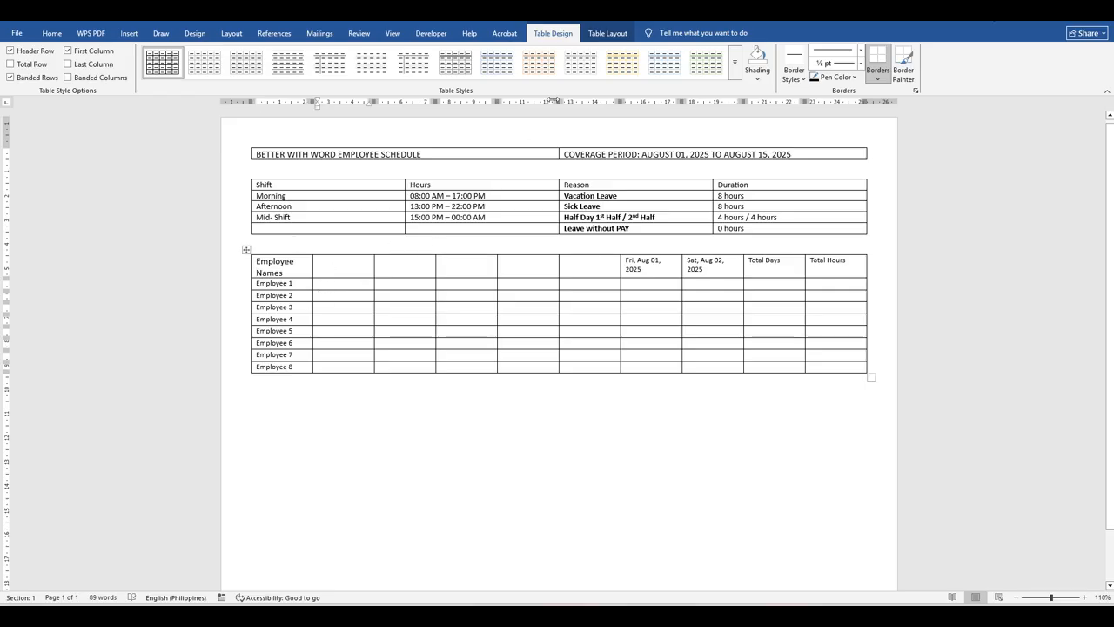
click(430, 35)
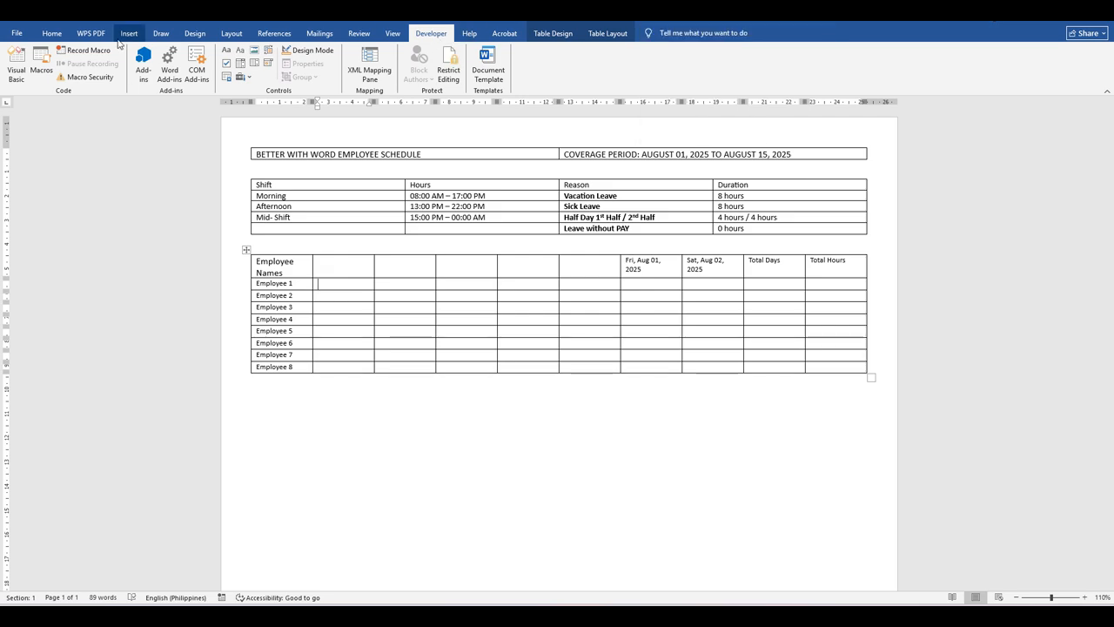
- Verify in the ribbon customization options that Developer is enabled among the main tabs
click(16, 33)
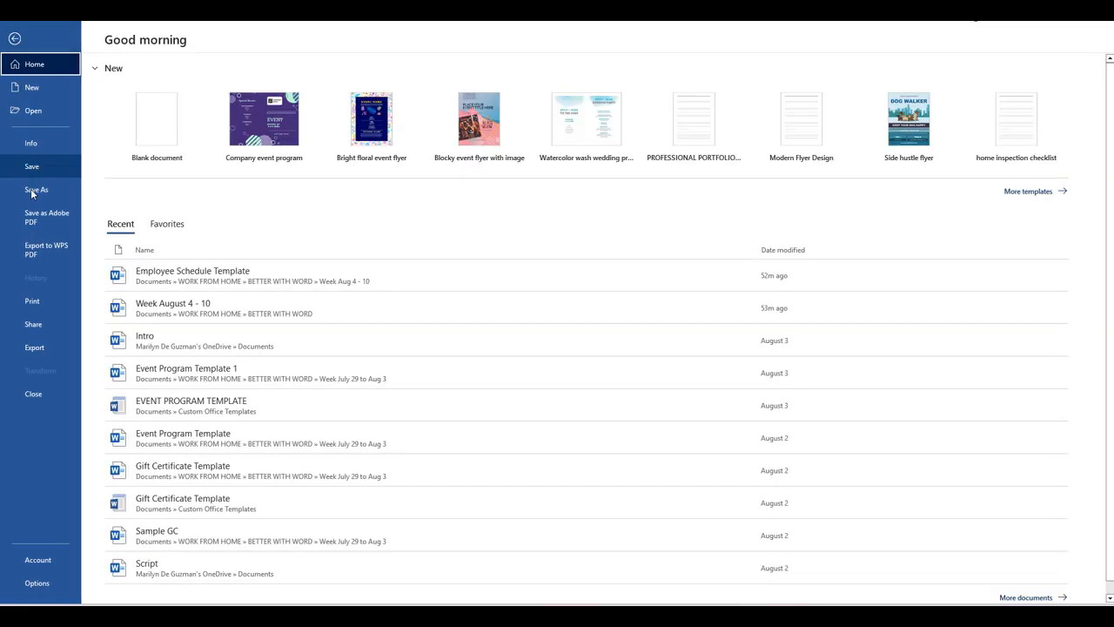
click(38, 583)
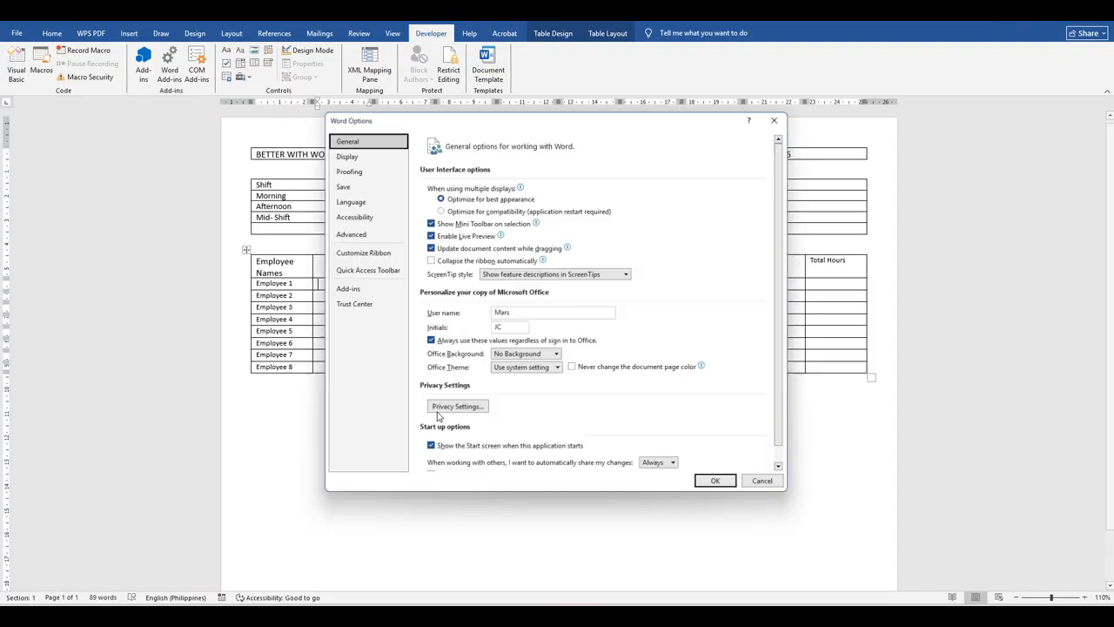
click(366, 255)
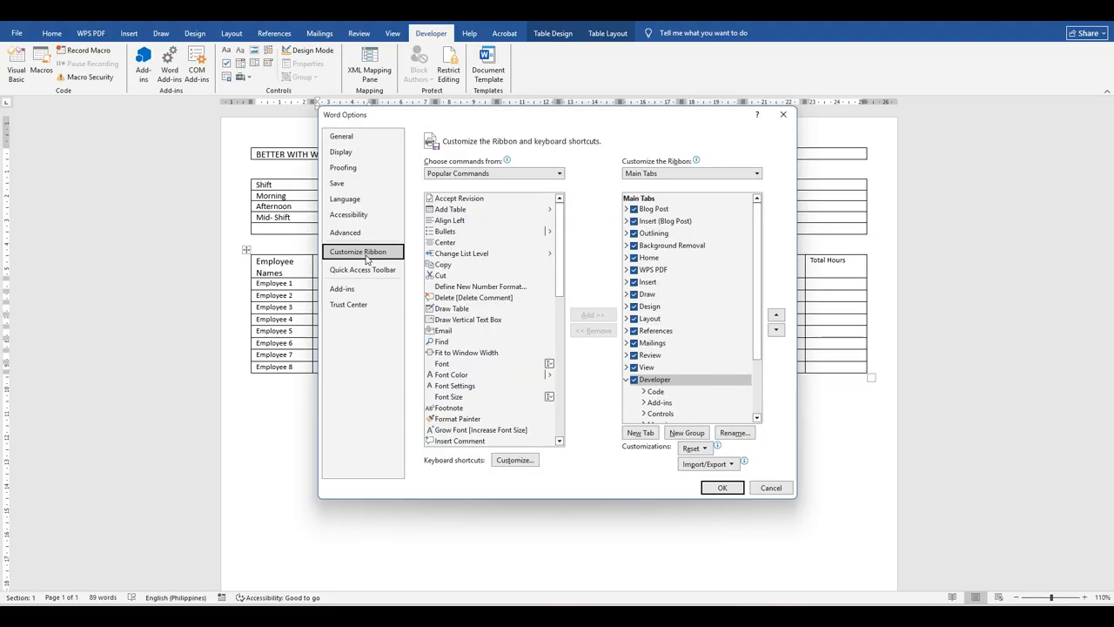
click(626, 379)
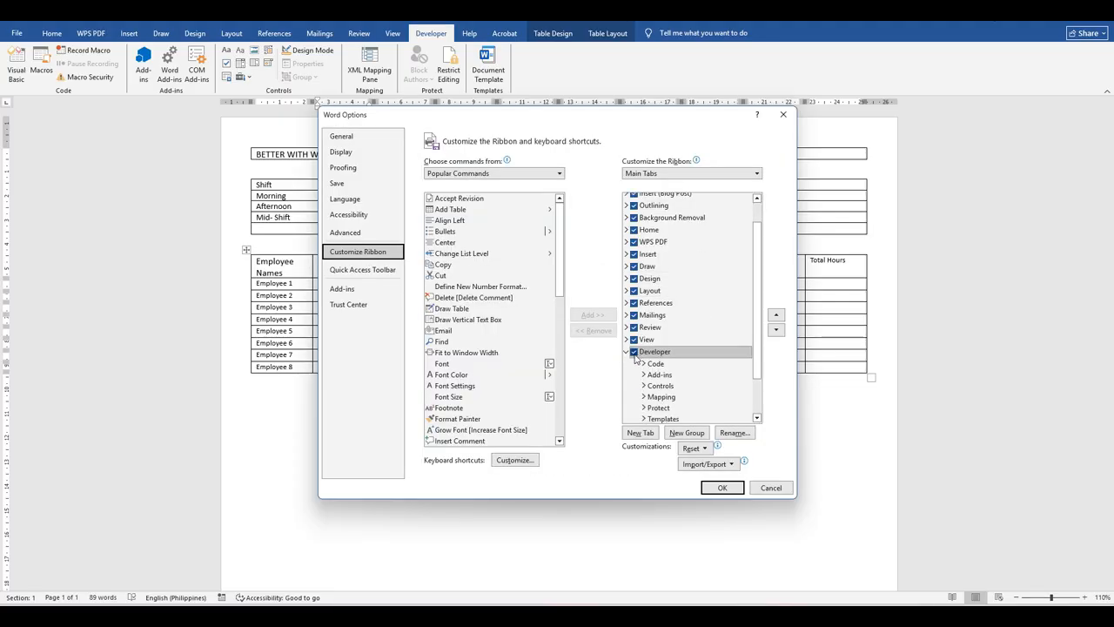
click(722, 487)
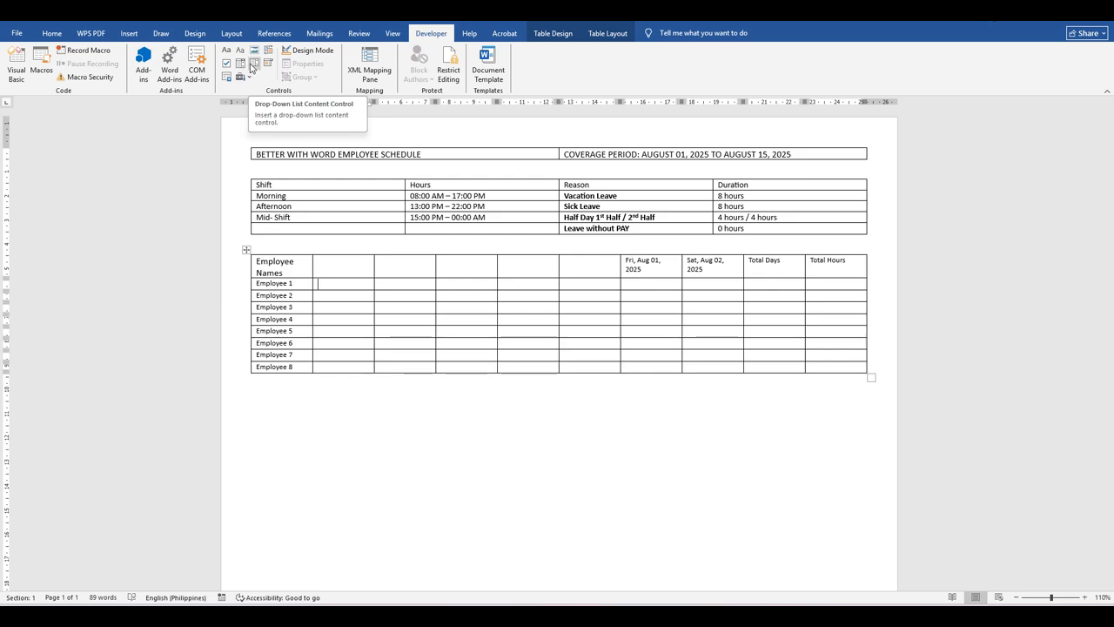
- Insert a drop-down list content control in Employee 1's first schedule cell and open its list to check the choices
click(255, 68)
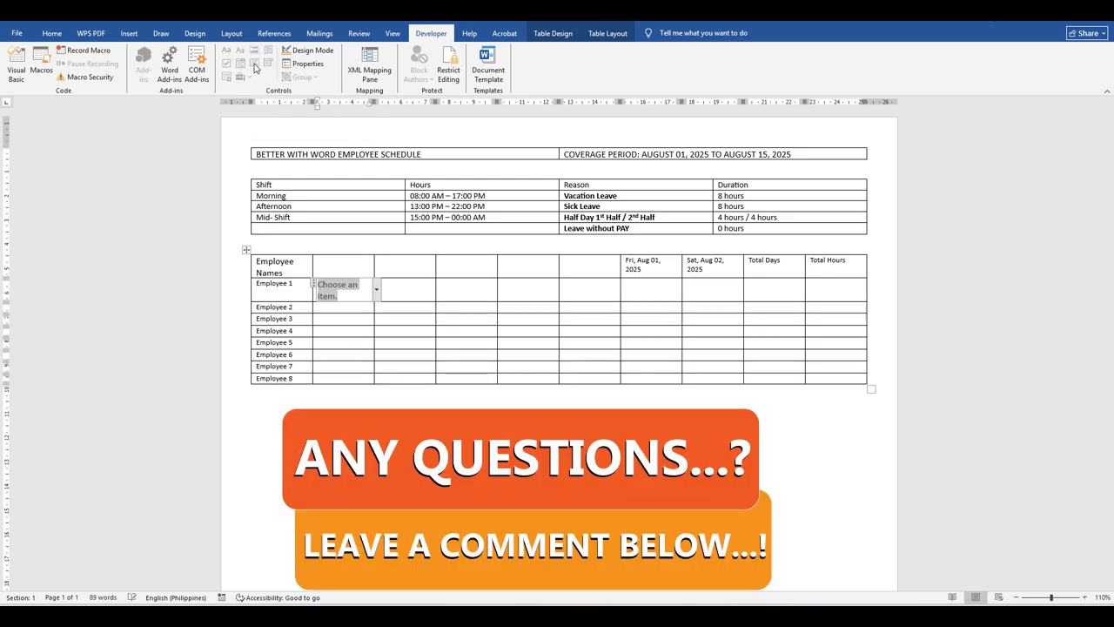
click(383, 435)
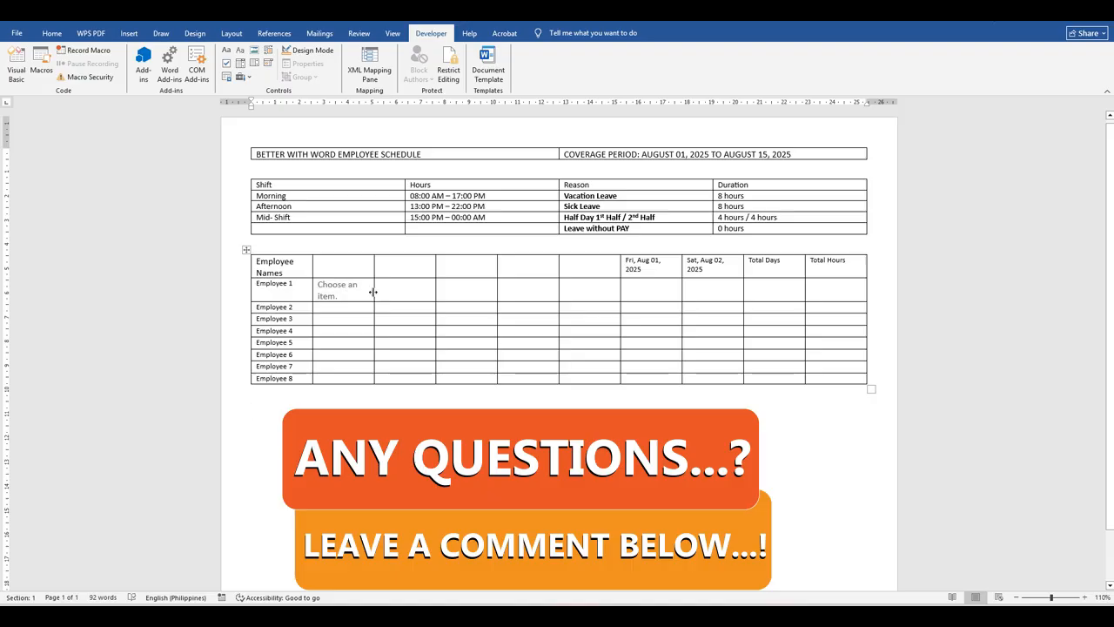
click(370, 293)
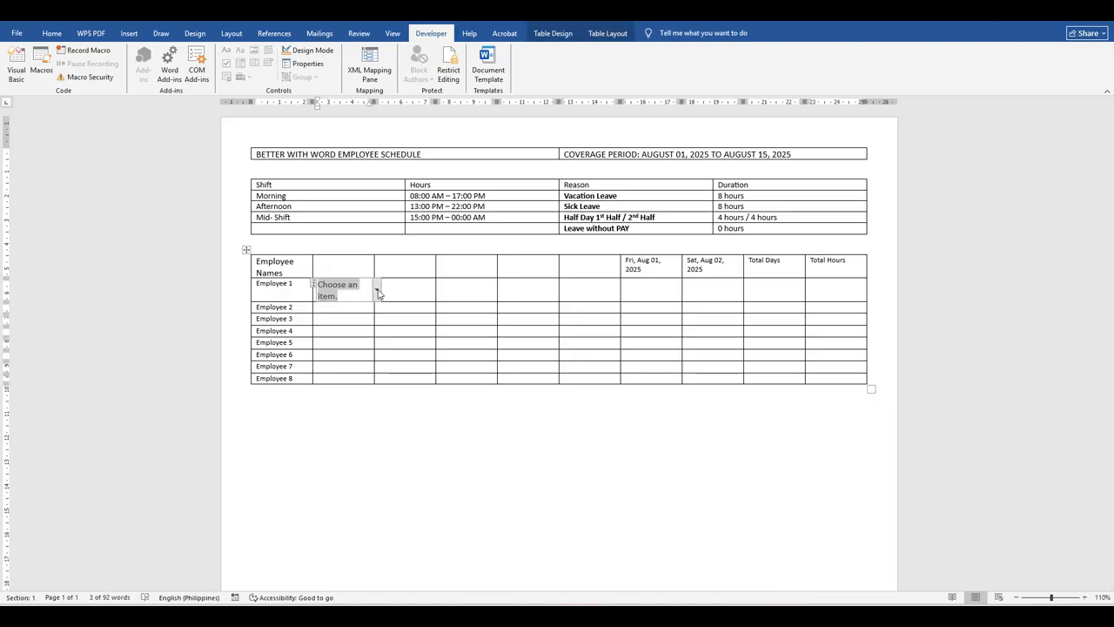
click(376, 293)
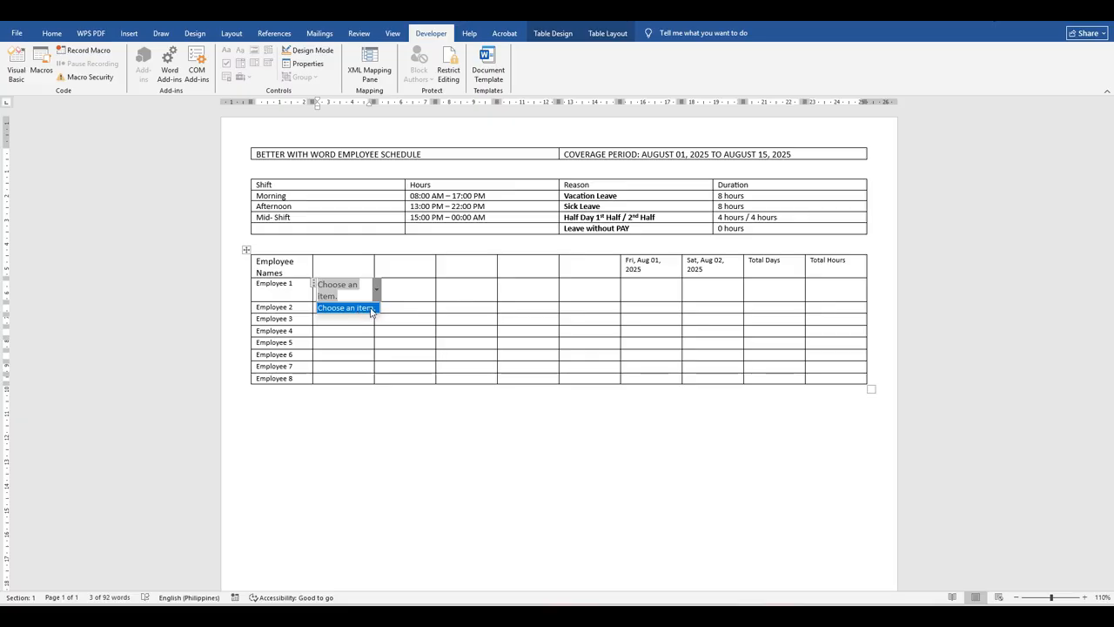
click(444, 439)
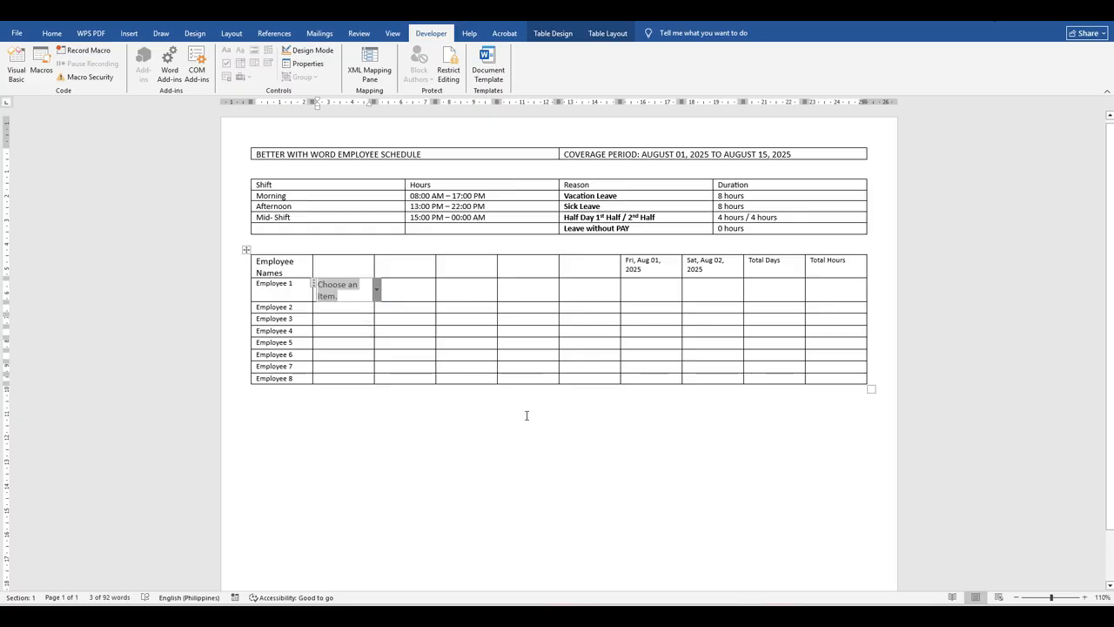
click(656, 291)
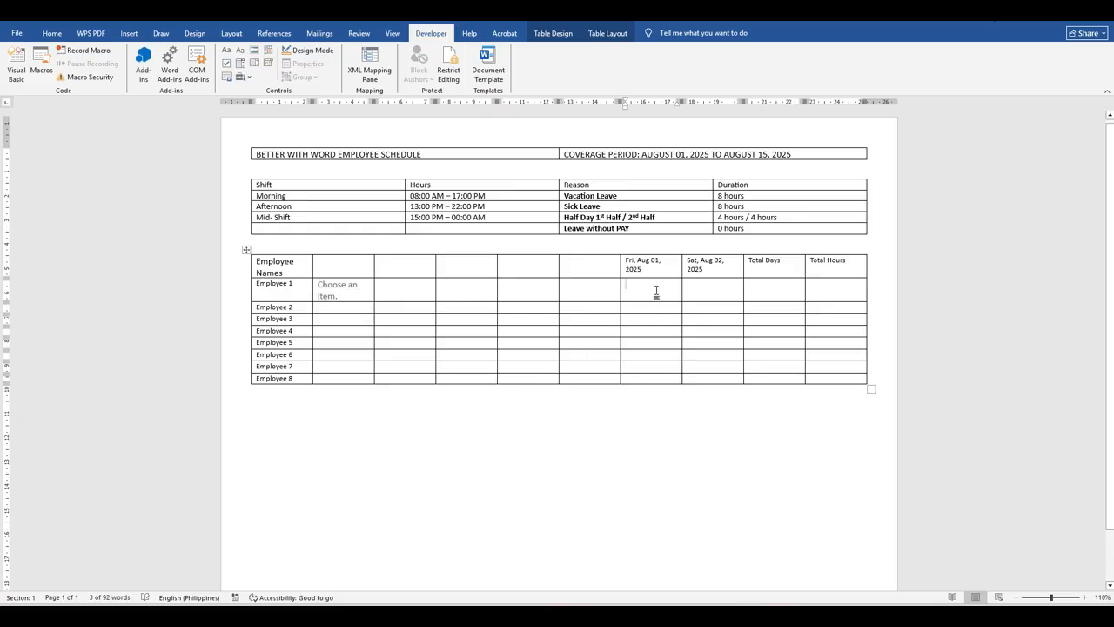
- Add the choices Morning, Afternoon and Mid-shift to the properties of Employee 1's drop-down list
click(369, 293)
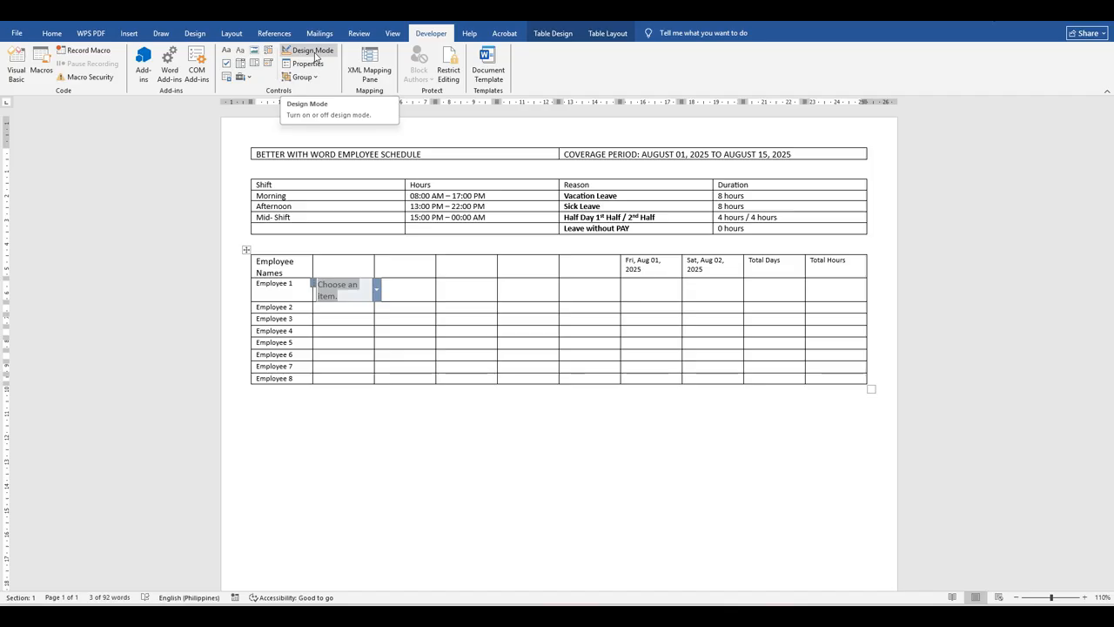
click(307, 63)
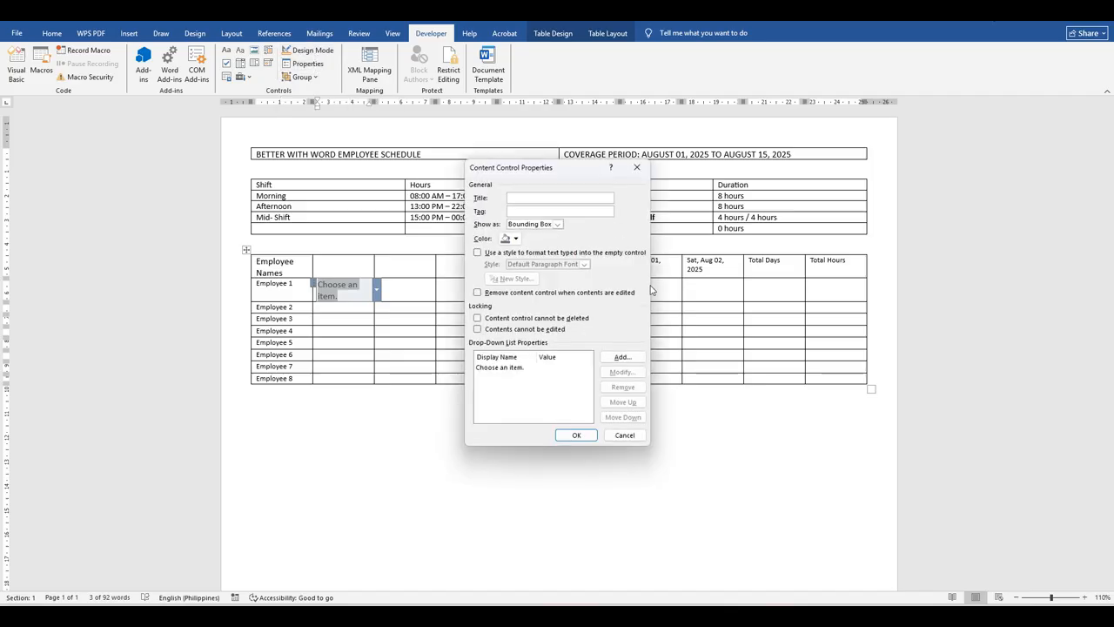
drag(567, 171, 637, 169)
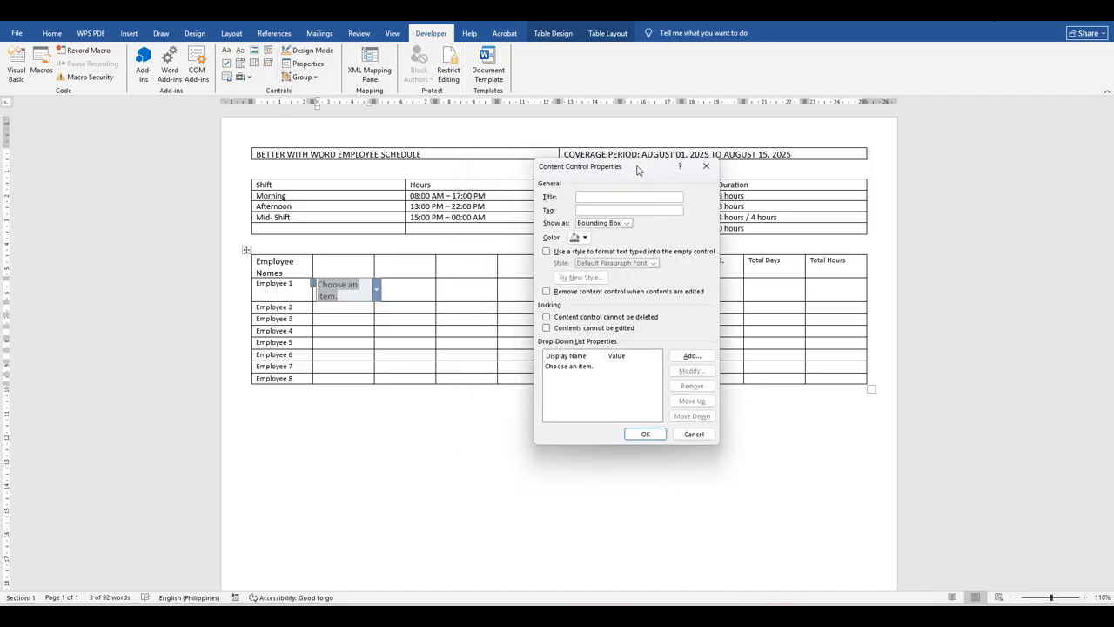
click(689, 357)
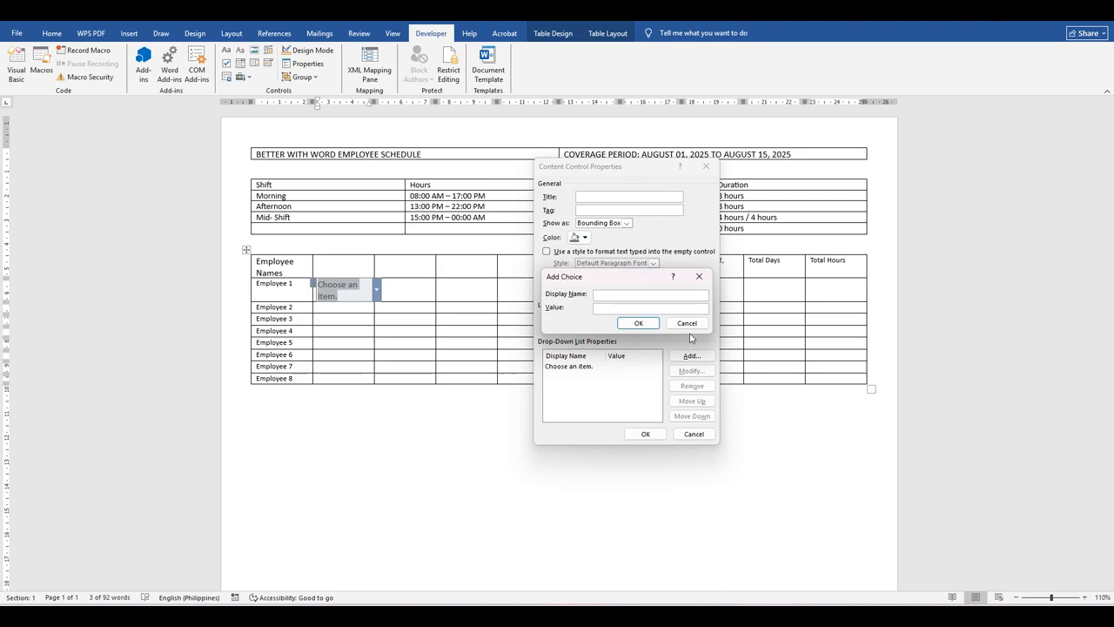
text(Morning)
click(640, 323)
click(690, 356)
text(Afternoon)
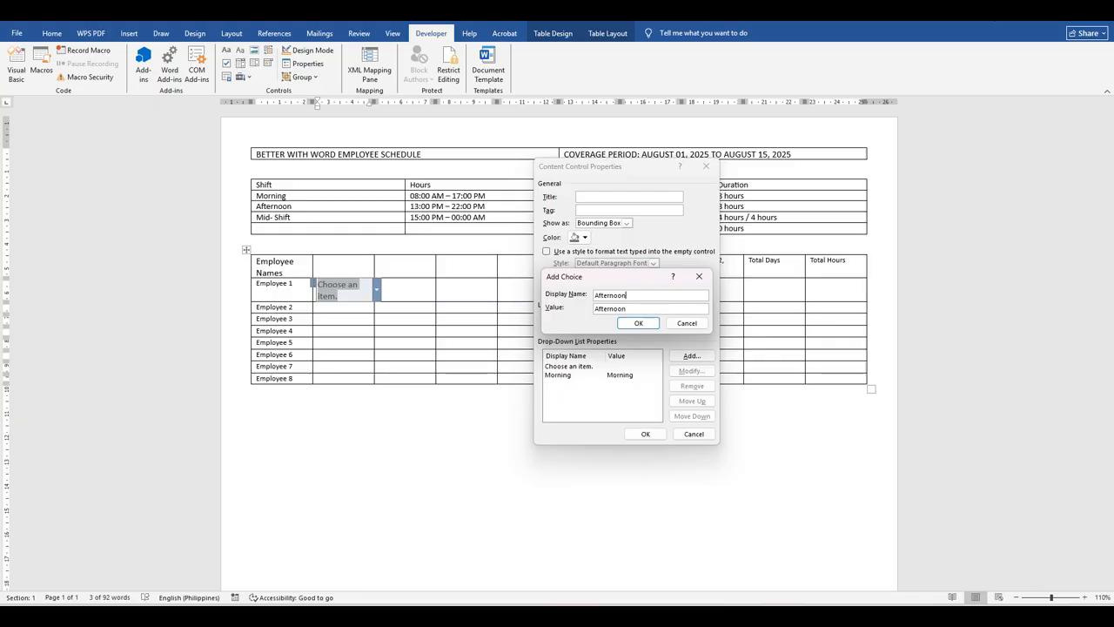
click(638, 323)
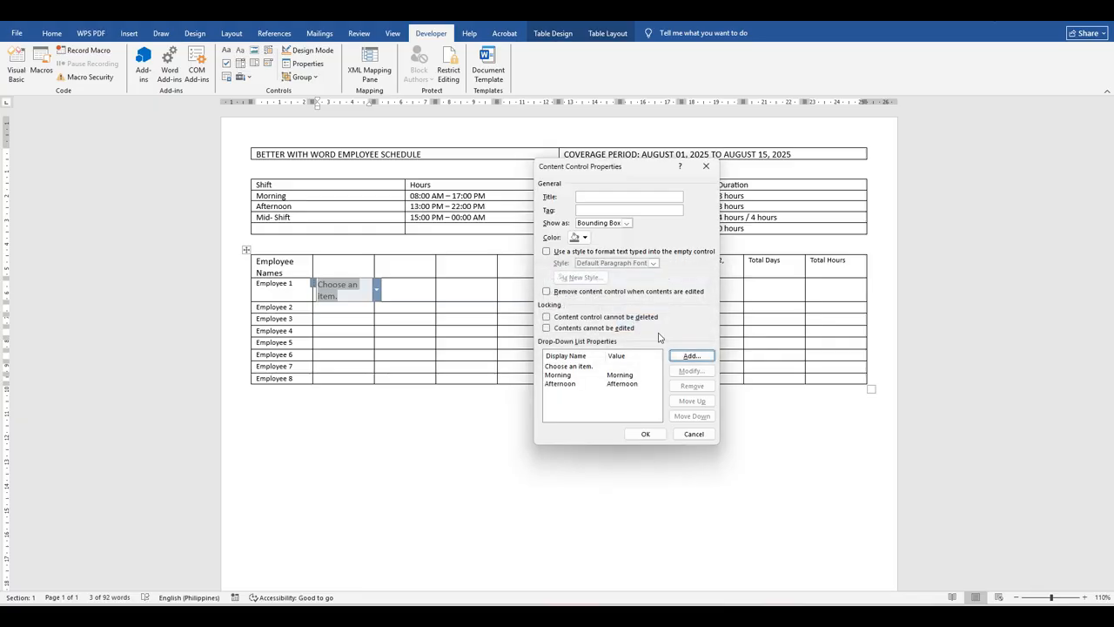
click(691, 356)
text(Mid-shift)
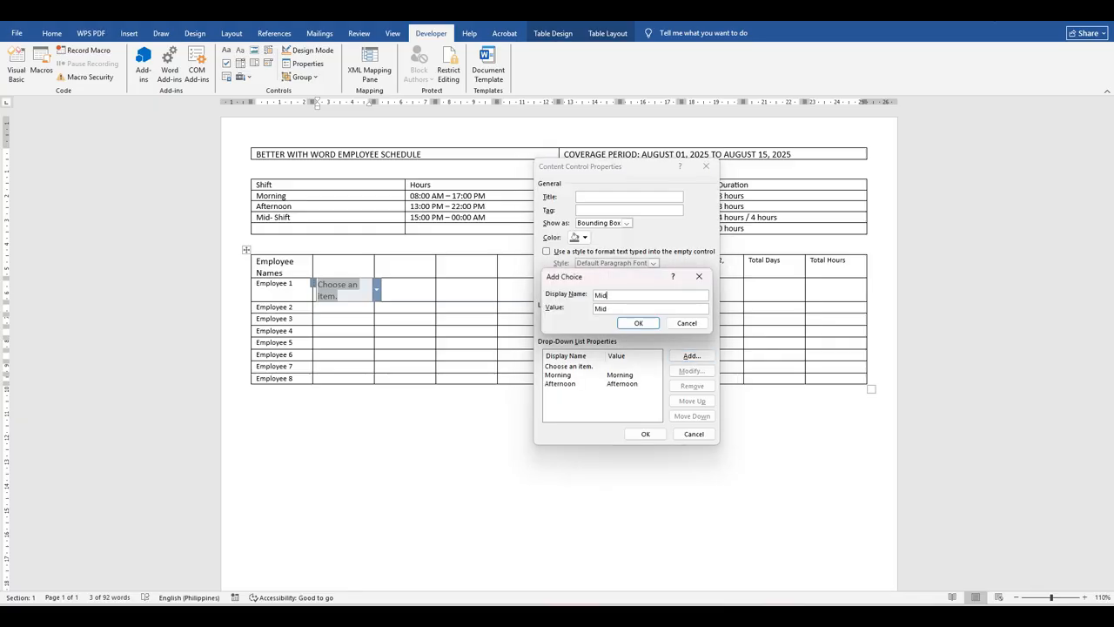
click(649, 324)
- Add the choices Vacation Leave, Half day 1st half and Half day 2nd half to the same drop-down list
click(691, 356)
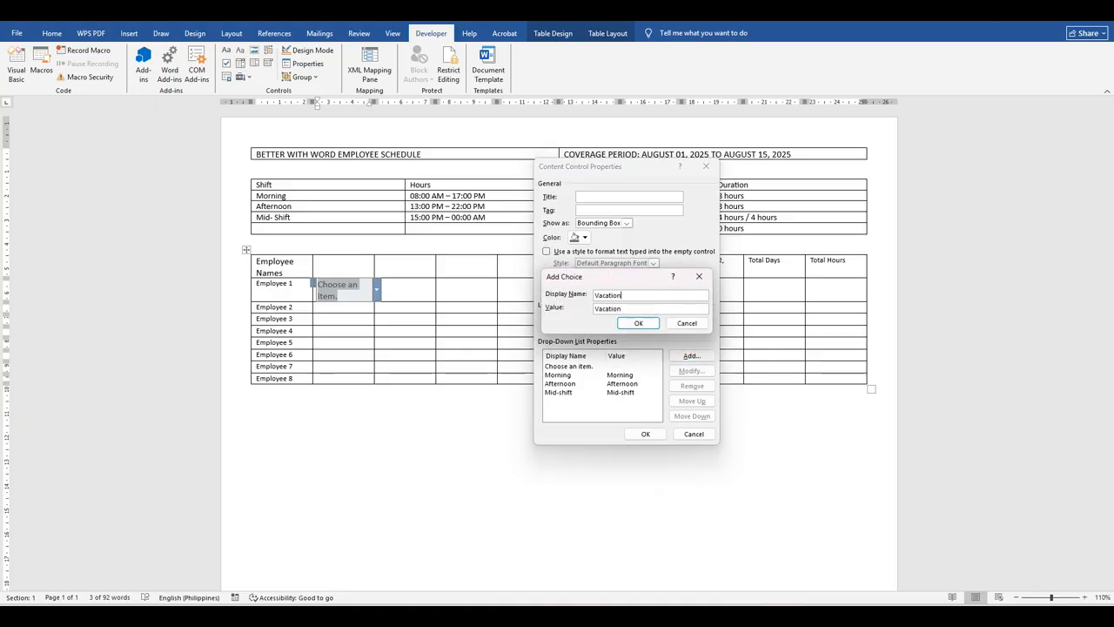
click(639, 323)
click(691, 356)
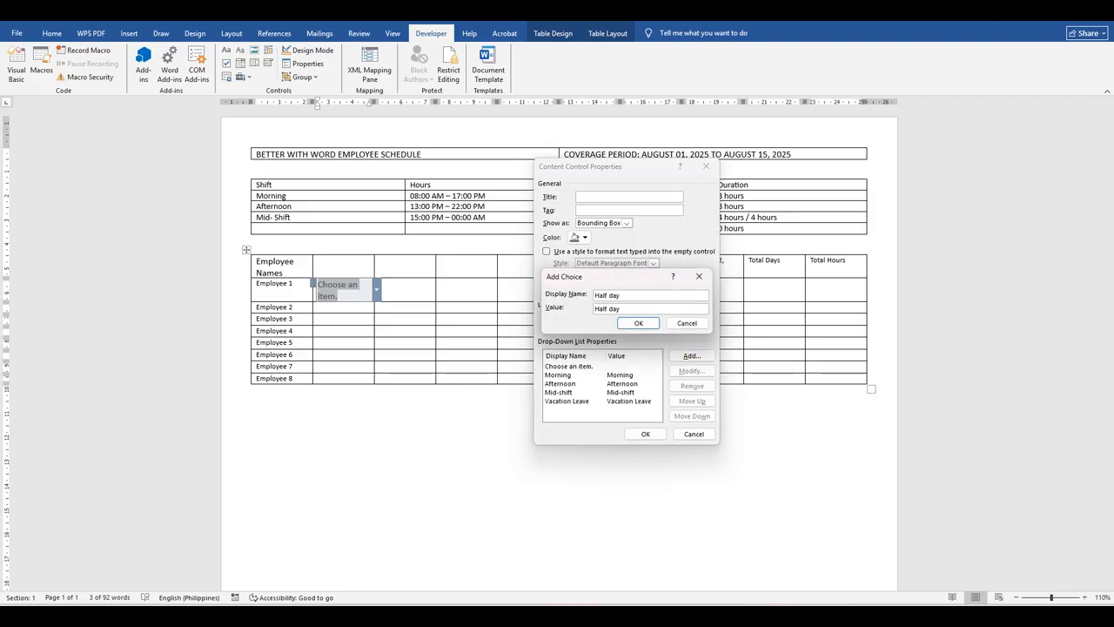
text(Half day 1st half)
click(638, 323)
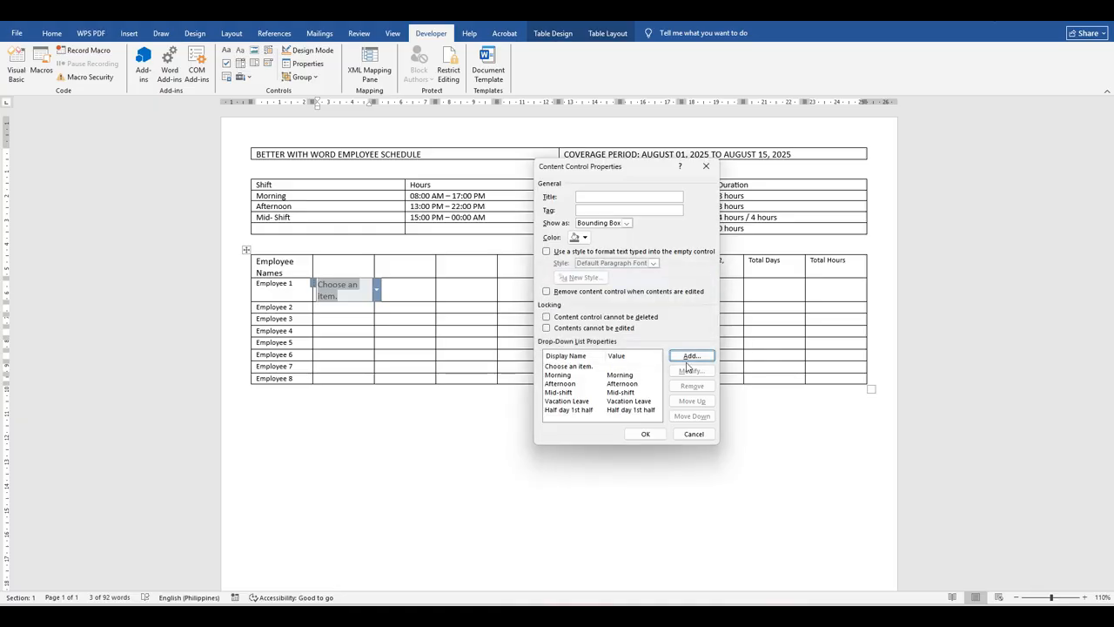
click(691, 356)
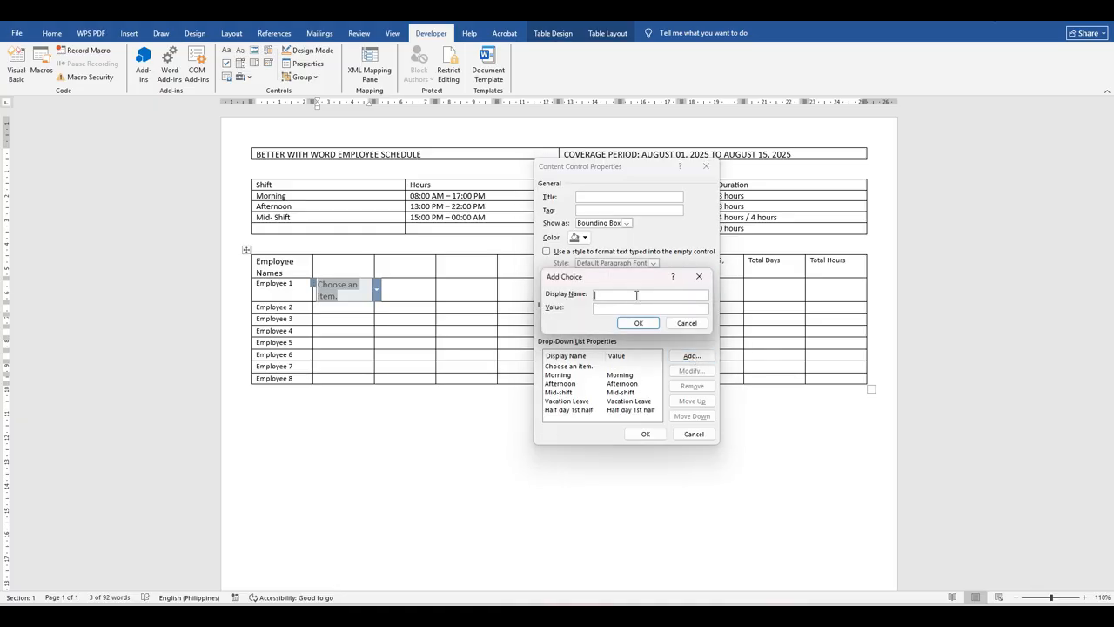
text(Half day 2nd half)
click(638, 323)
- Add the choices Sick Leave and Leave without Pay, and apply the drop-down list's properties
scroll(646, 396, down, 1)
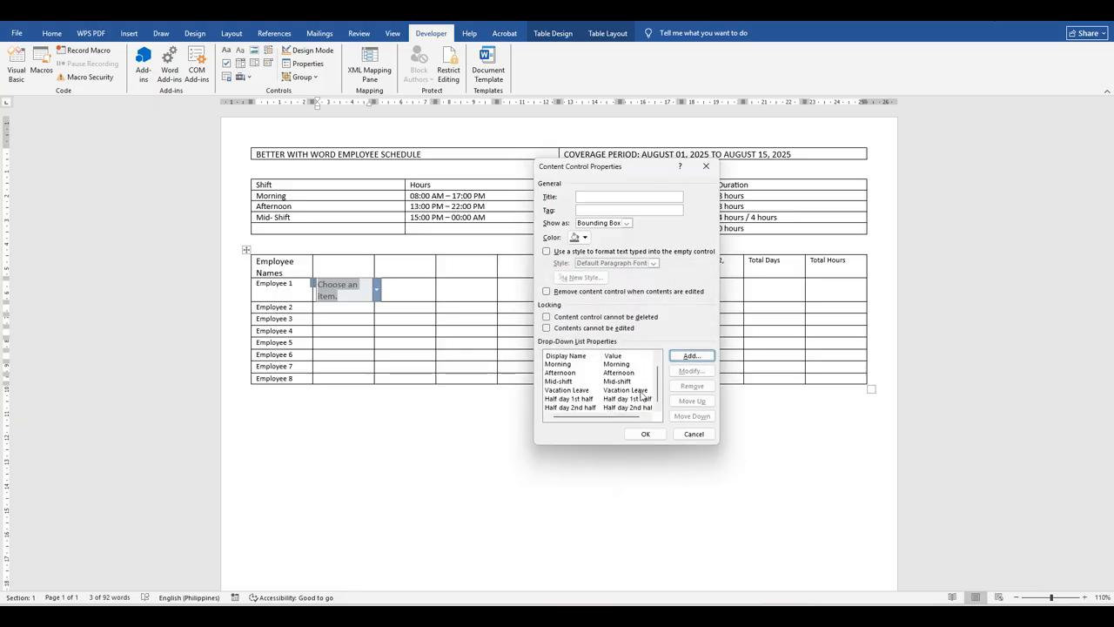
click(687, 356)
text(Sick Leave)
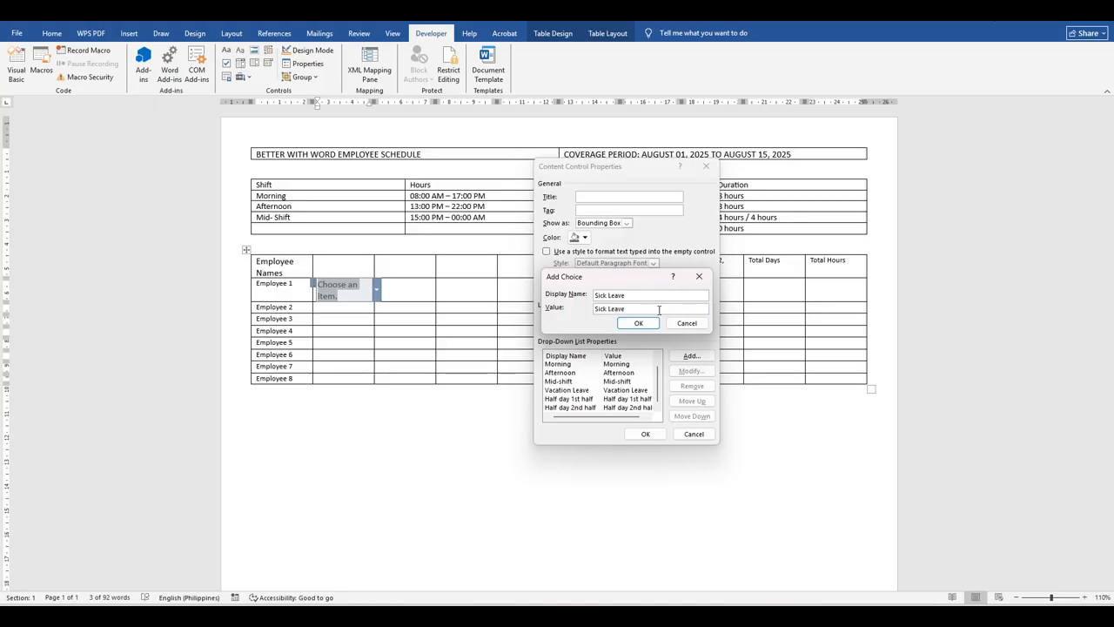
click(638, 323)
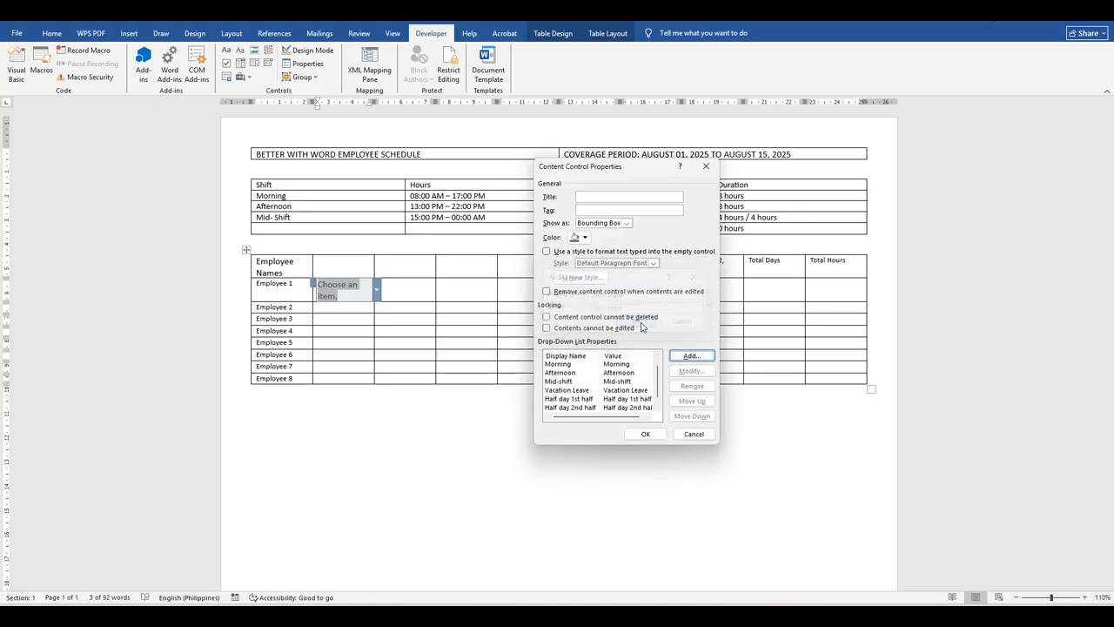
click(692, 356)
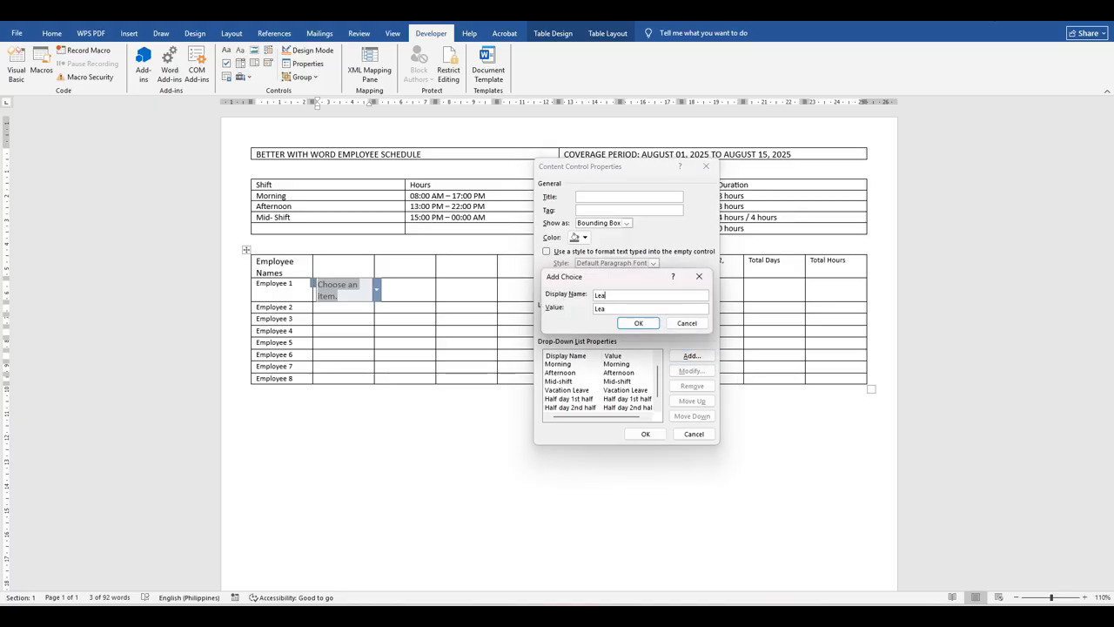
text(Leave without Pay)
click(639, 322)
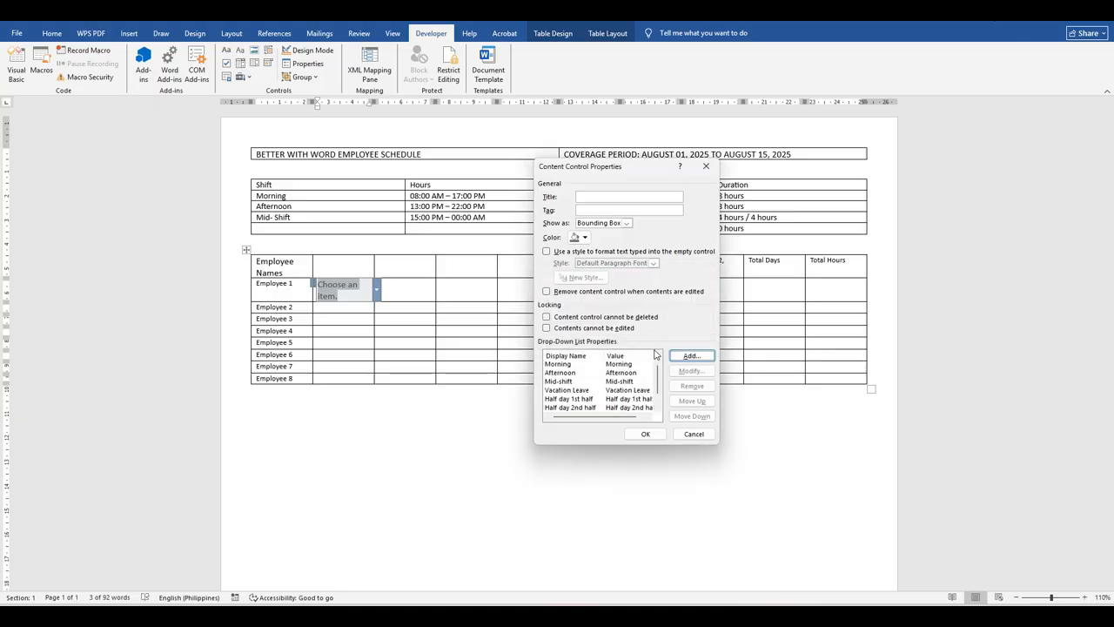
click(644, 432)
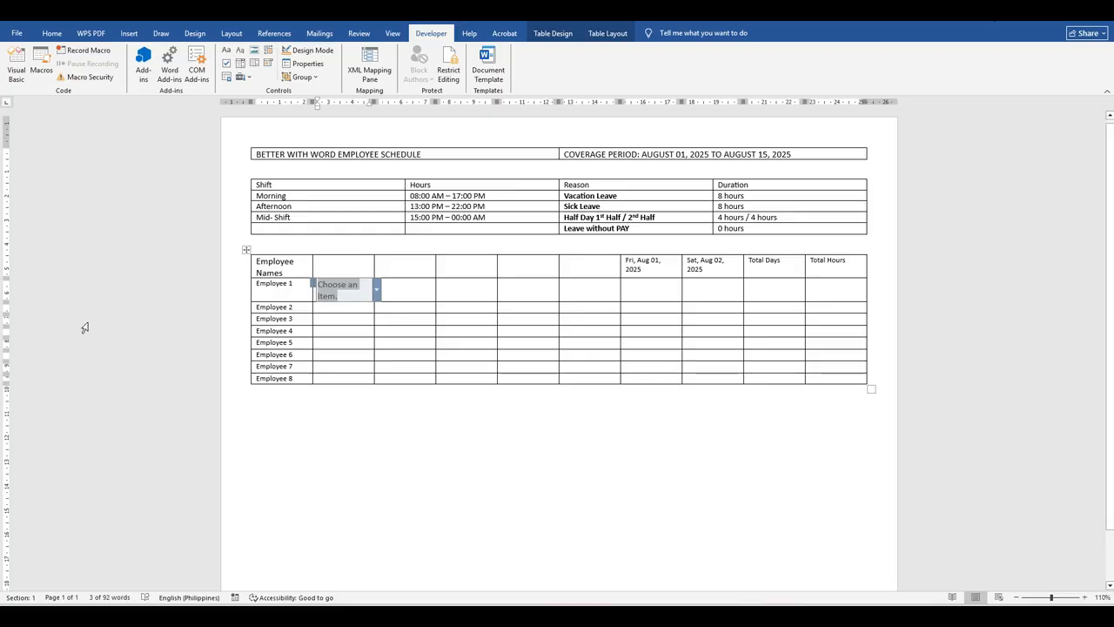
- Open Employee 1's drop-down list in the weekly table to check its choices without picking one
click(414, 297)
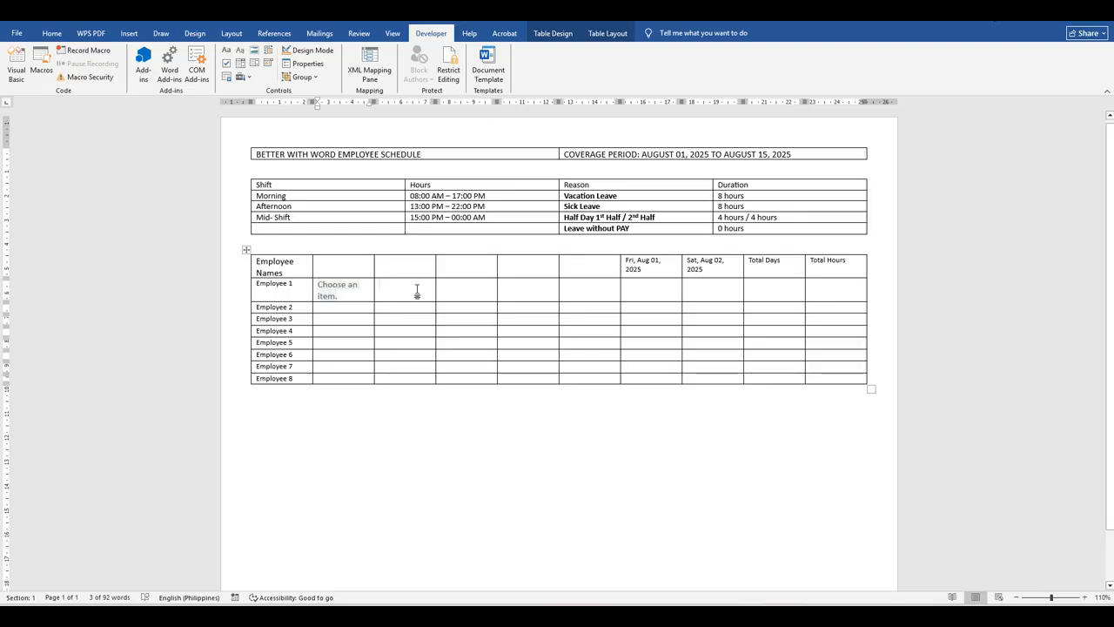
click(370, 296)
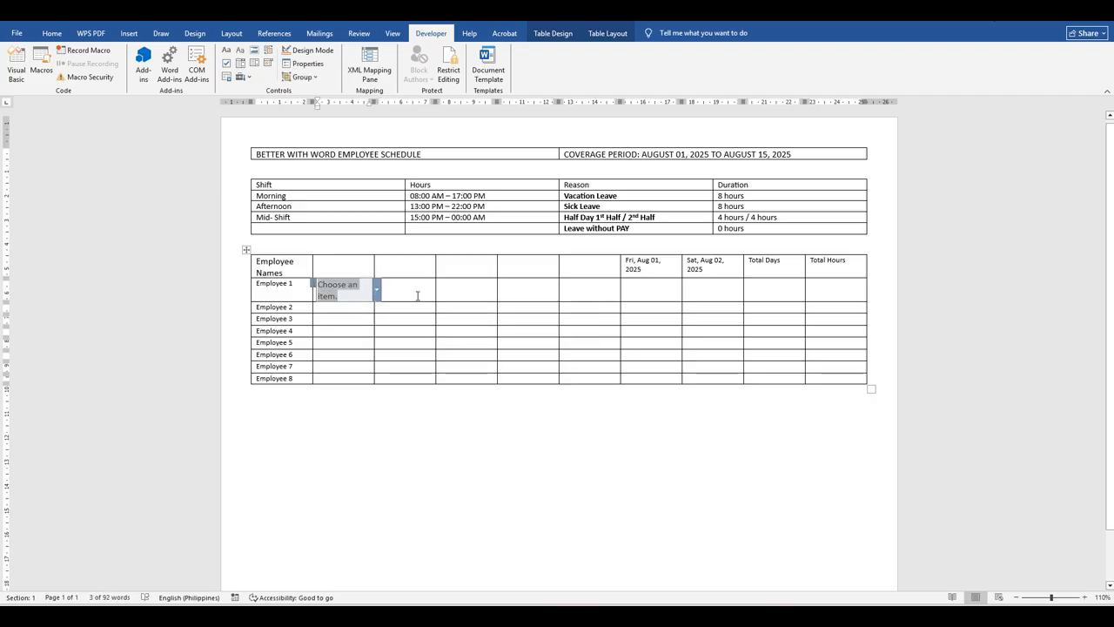
click(410, 287)
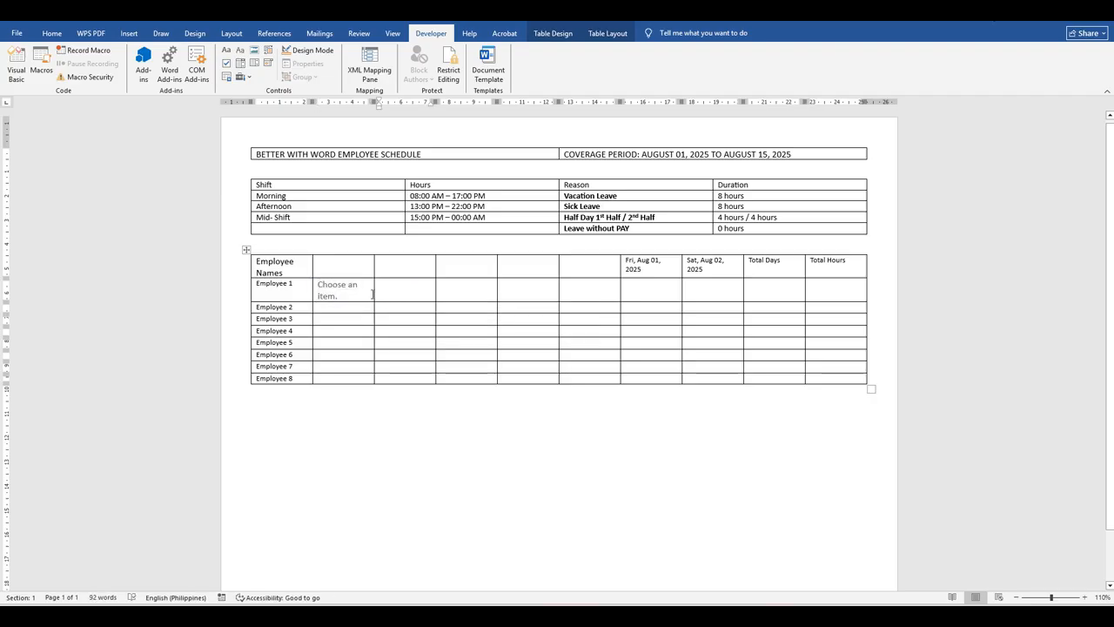
click(371, 294)
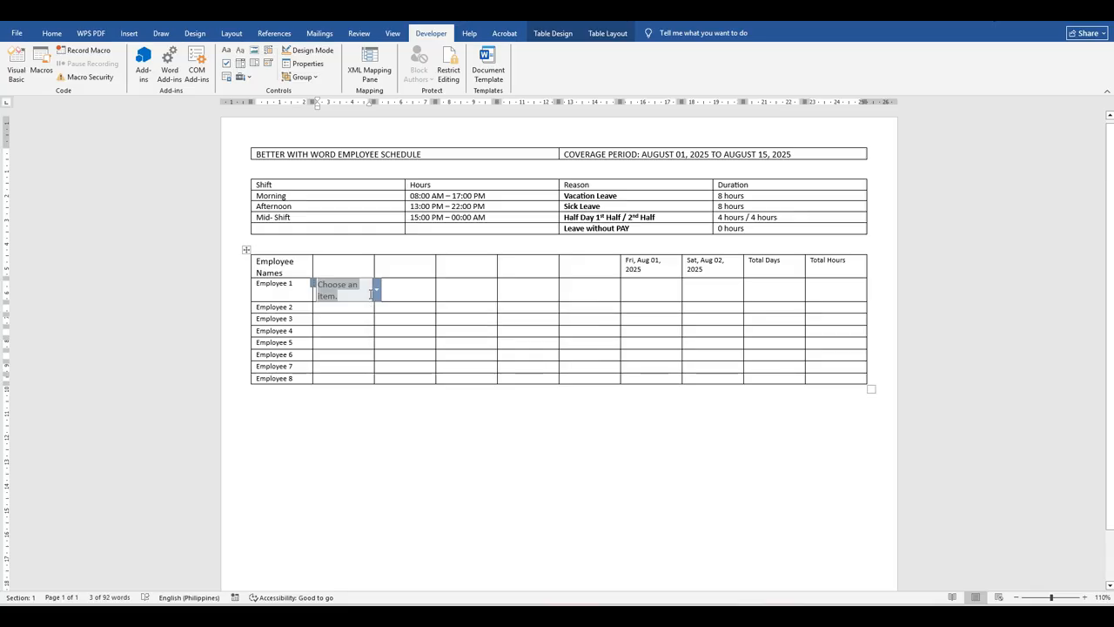
click(420, 290)
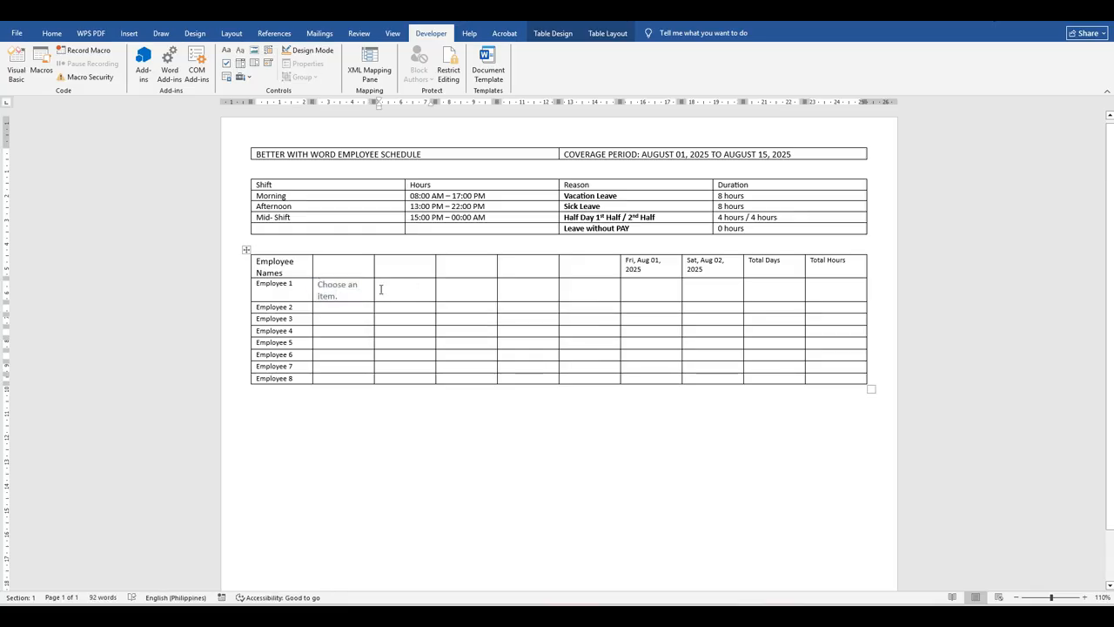
click(371, 293)
click(376, 289)
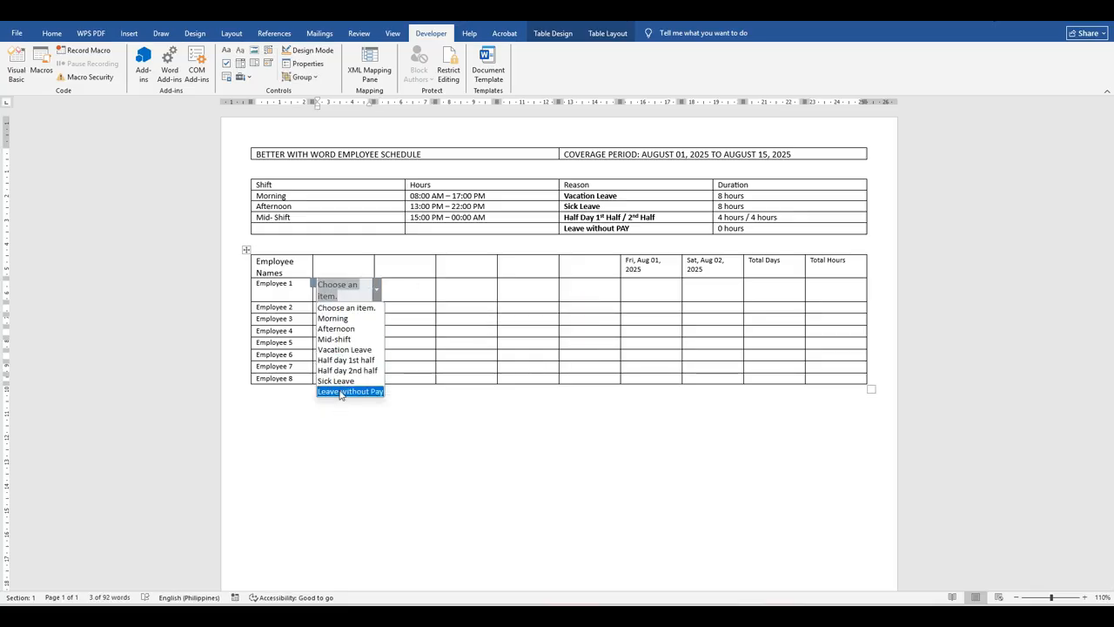
click(405, 289)
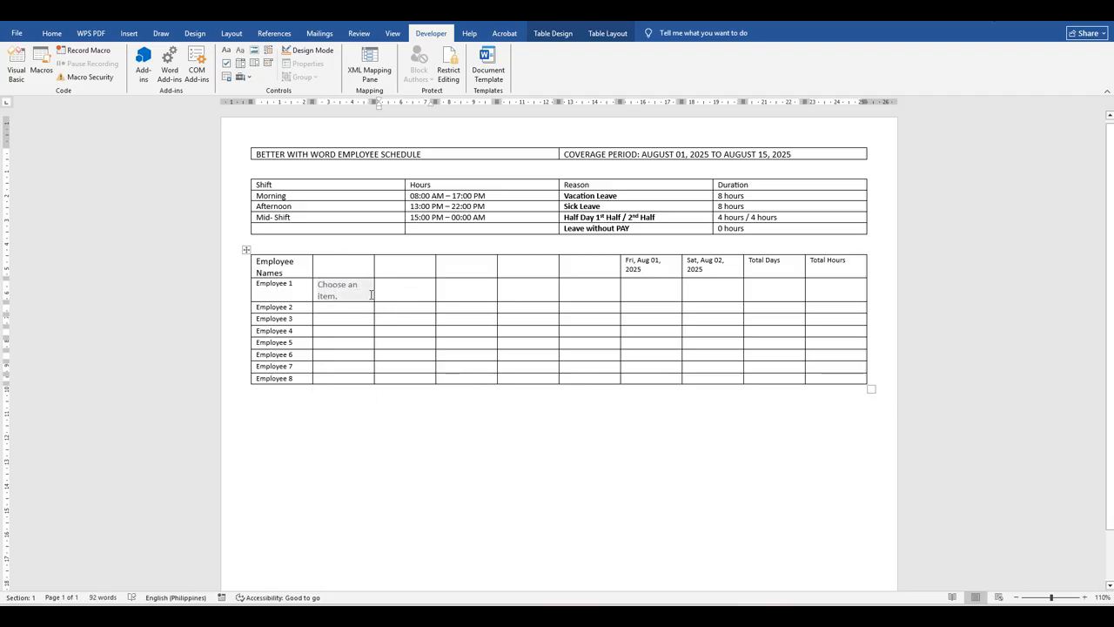
- Copy Employee 1's drop-down list into the first schedule column for Employees 2 to 8
click(370, 295)
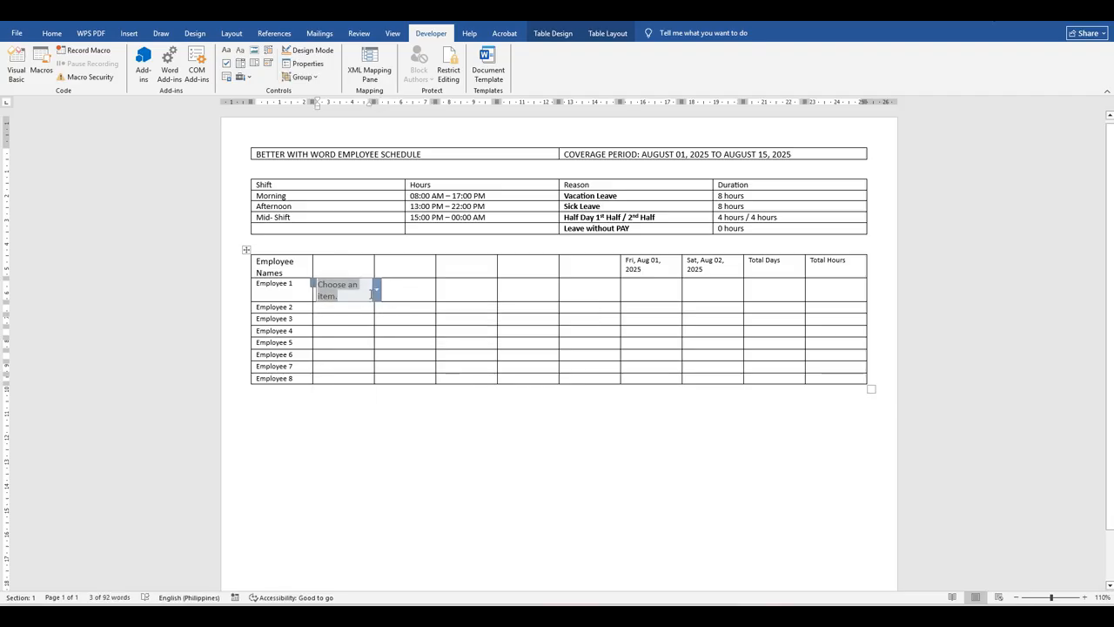
drag(324, 307, 361, 377)
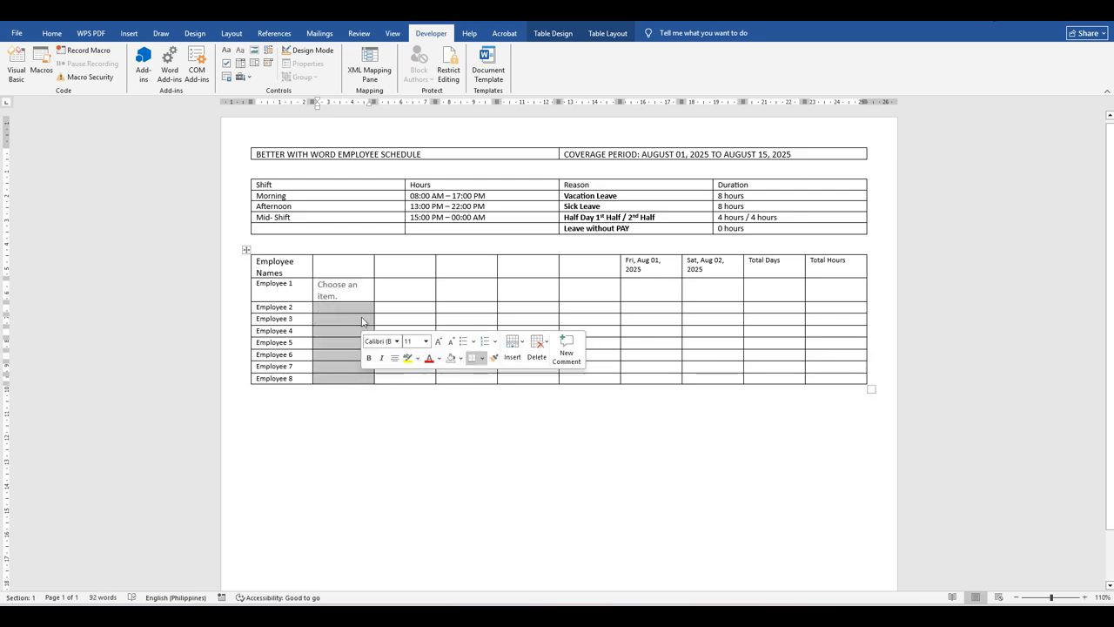
key(ctrl+v)
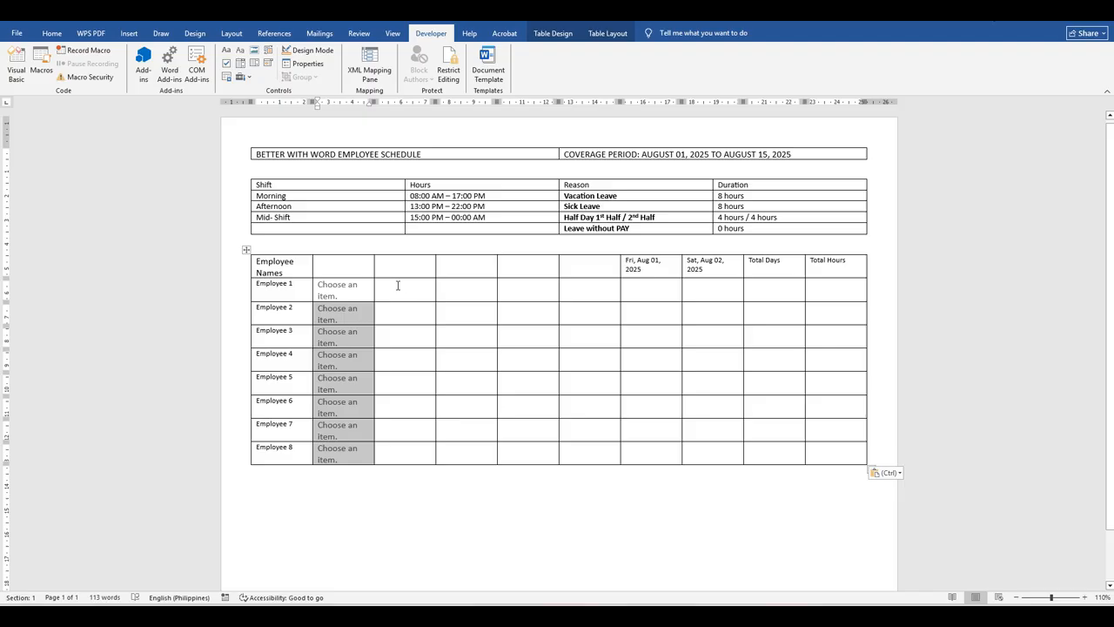
- Paste the drop-down list into the remaining six day columns, through Sat, Aug 02, for all eight employees
drag(396, 285, 712, 461)
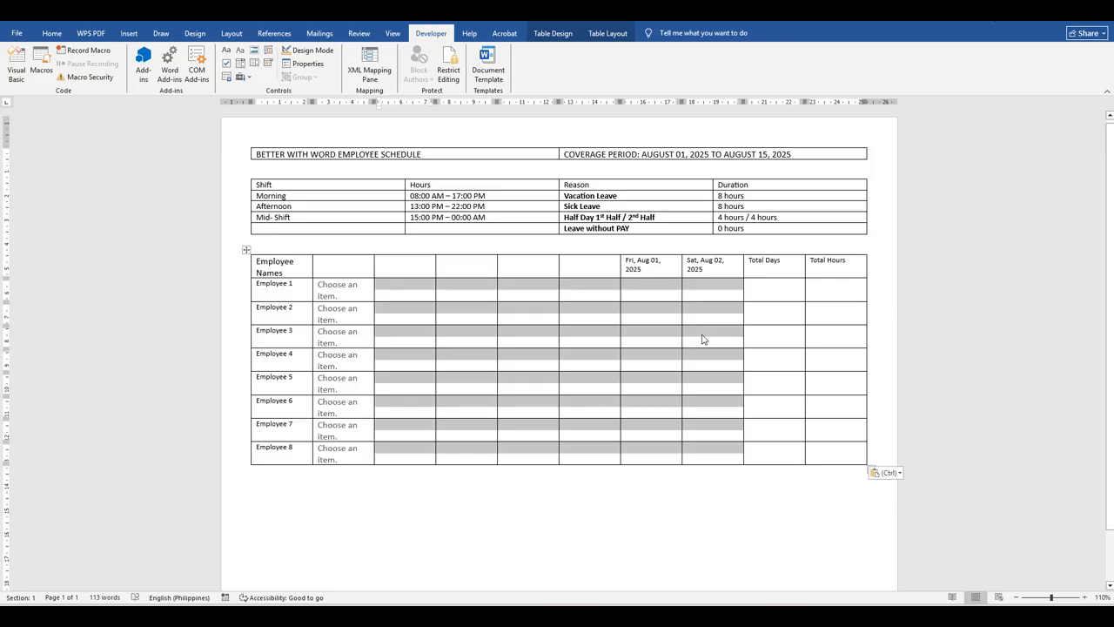
key(ctrl+v)
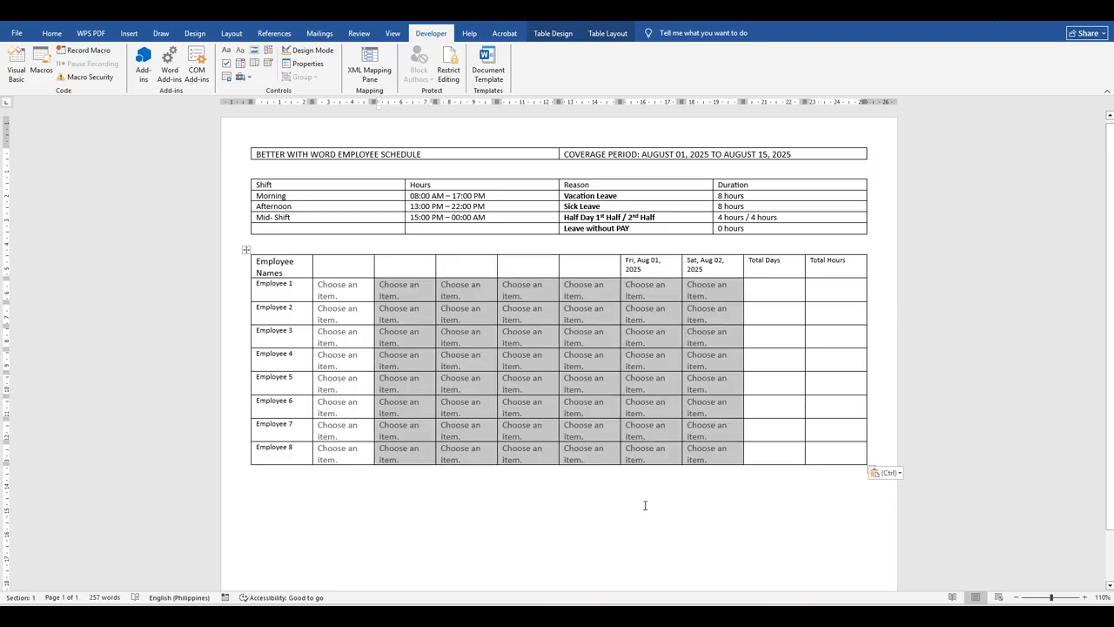
click(645, 505)
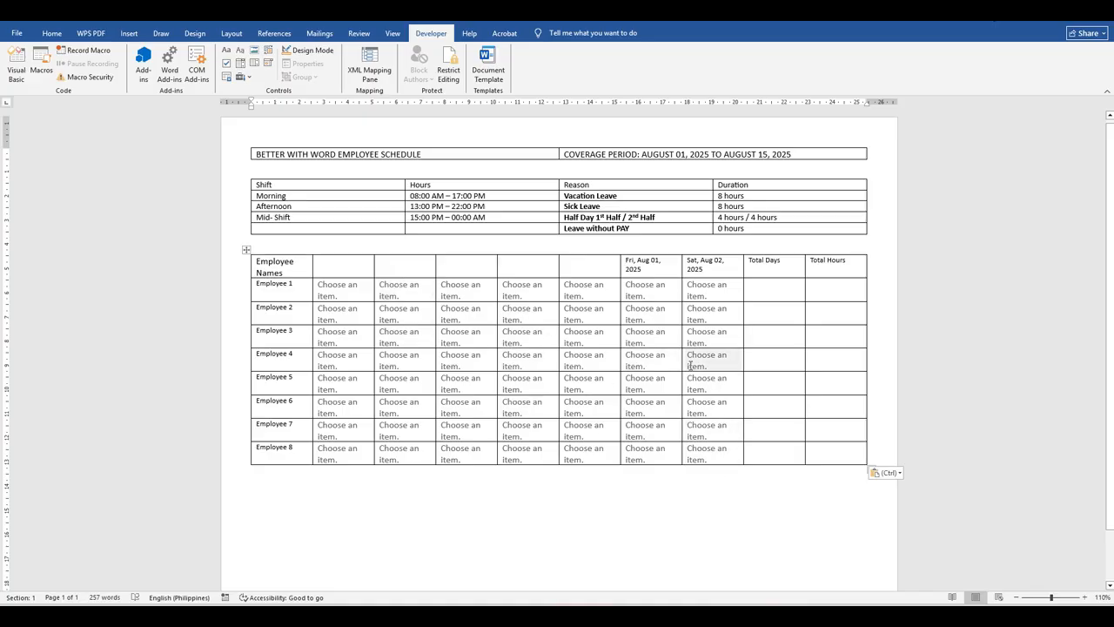
scroll(691, 359, down, 1)
scroll(679, 348, up, 1)
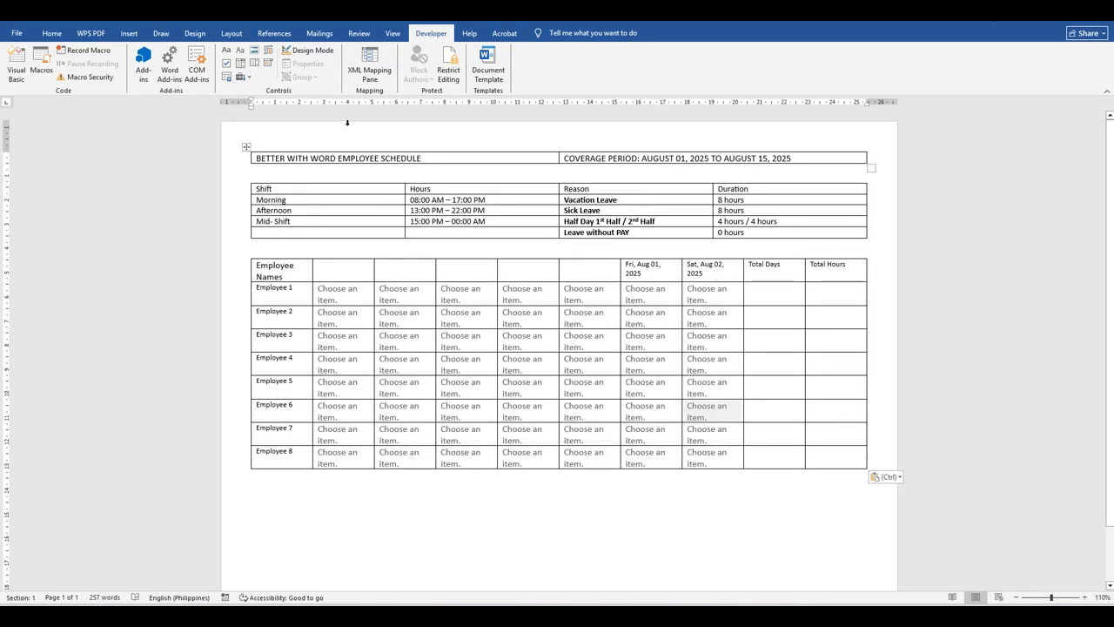
- Center the text horizontally and vertically in both cells of the title table
click(245, 148)
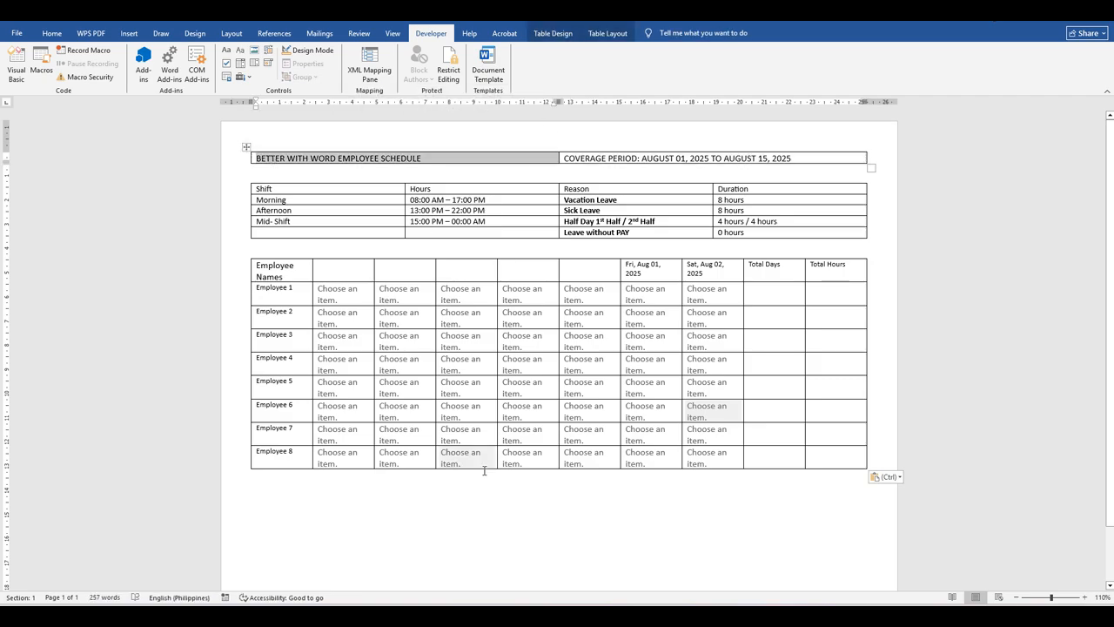
click(493, 525)
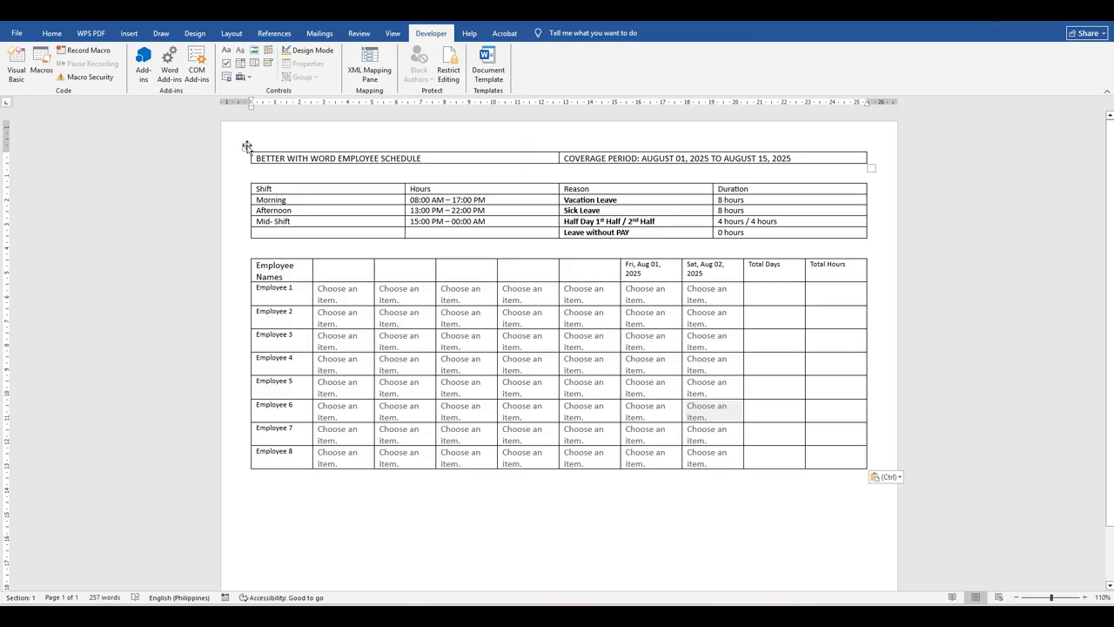
click(245, 148)
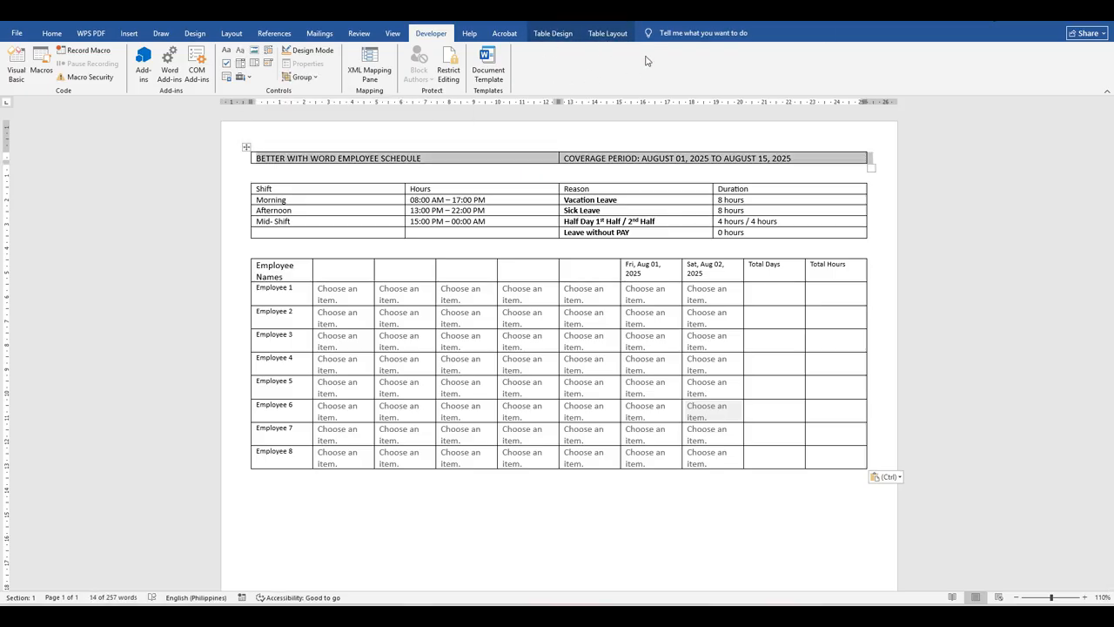
click(611, 33)
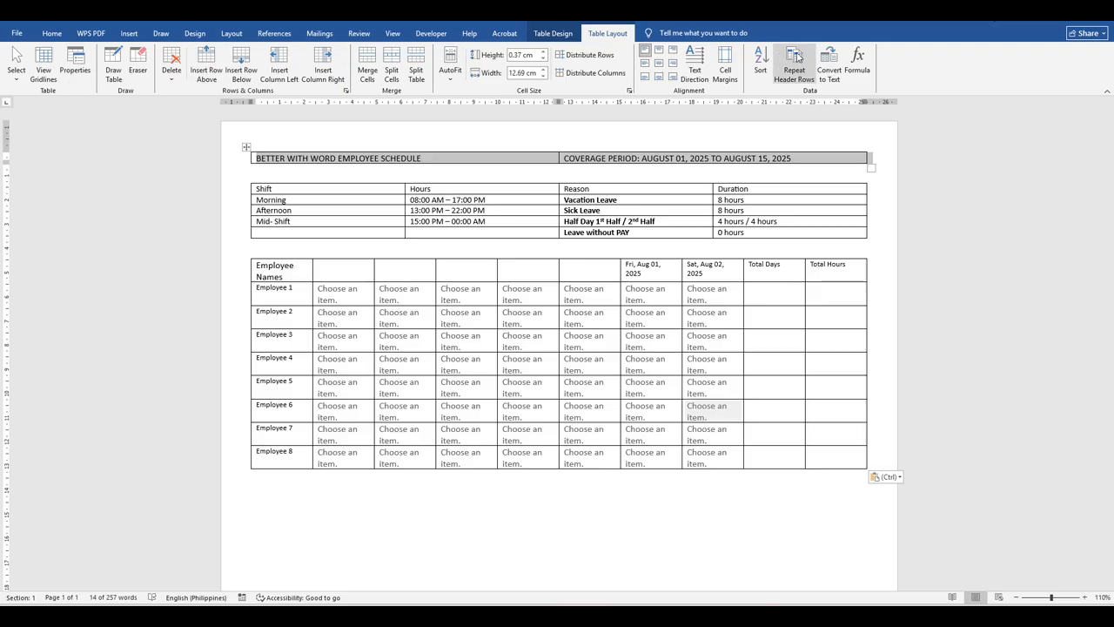
click(660, 63)
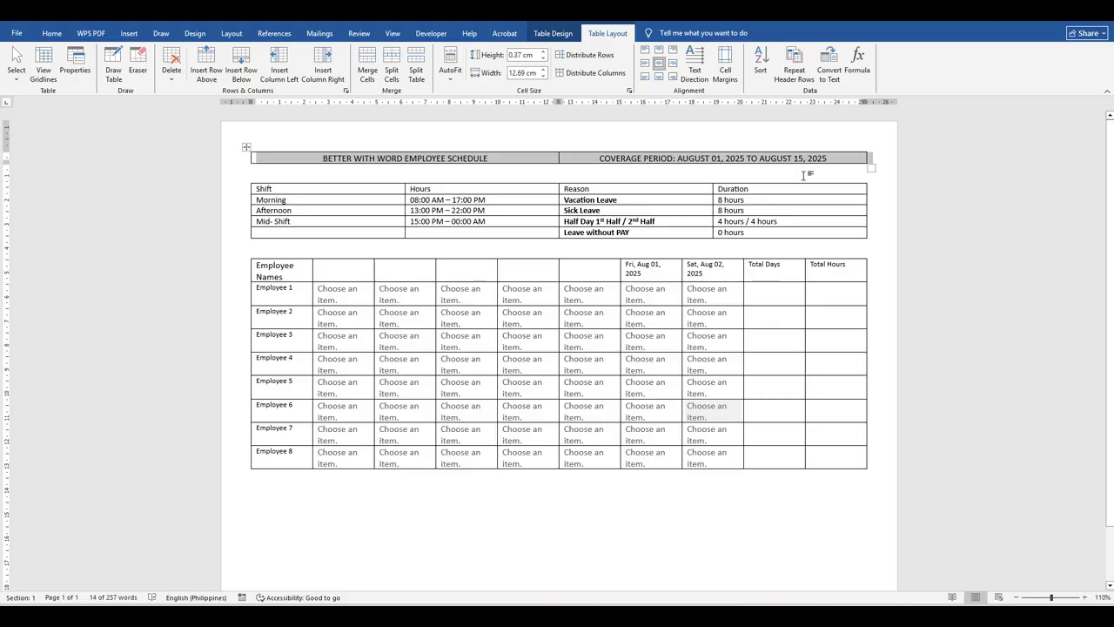
- Apply the blue grid table style with a solid header row and banded rows to the title table
click(555, 35)
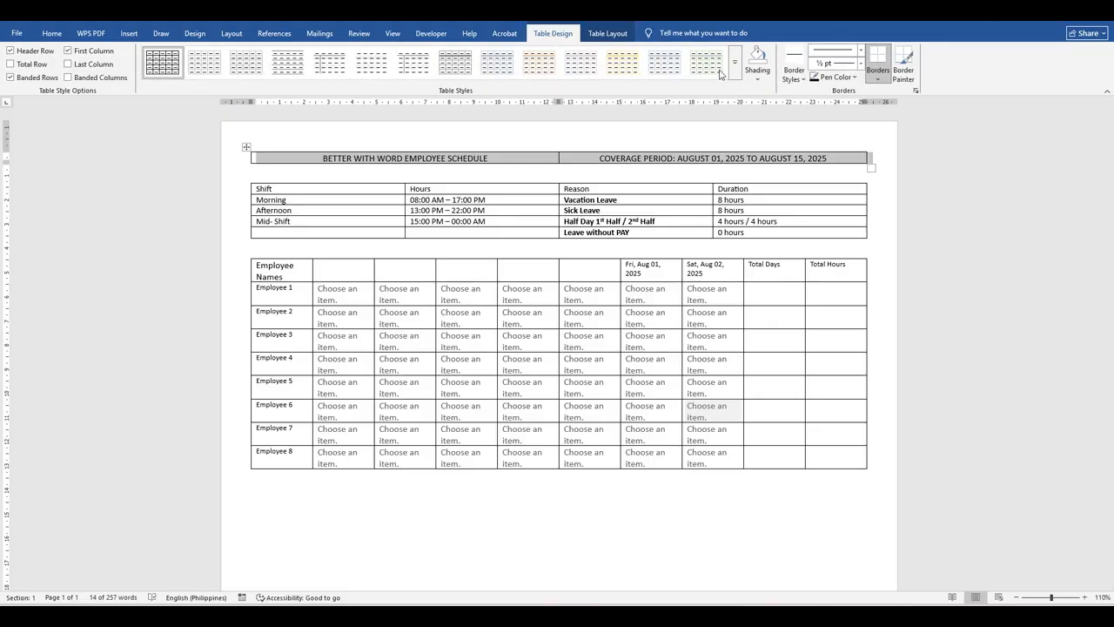
click(736, 70)
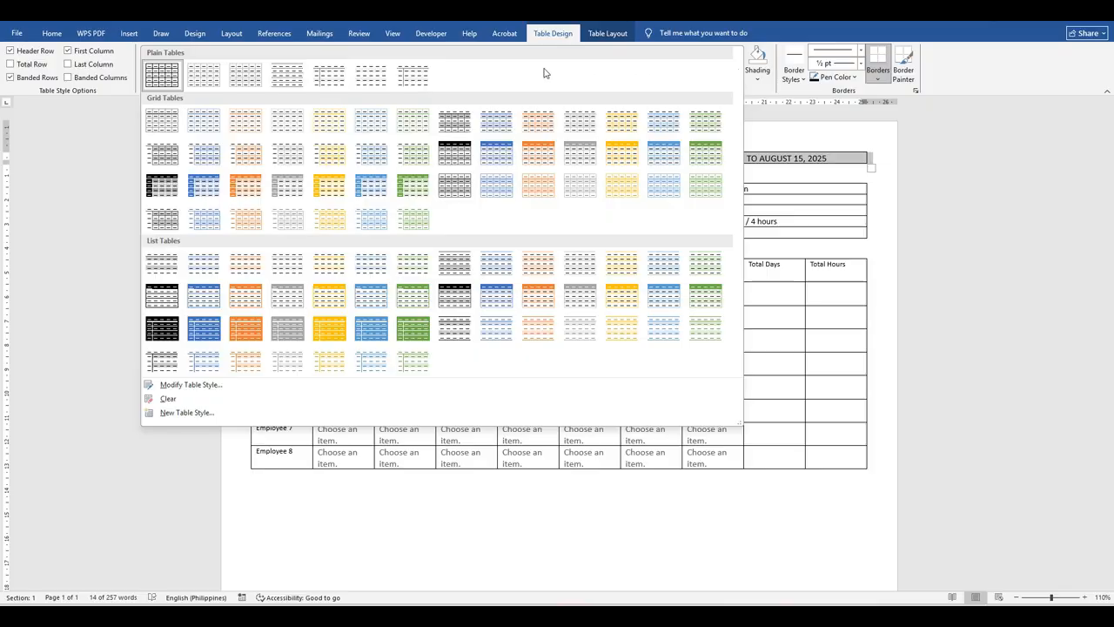
click(504, 153)
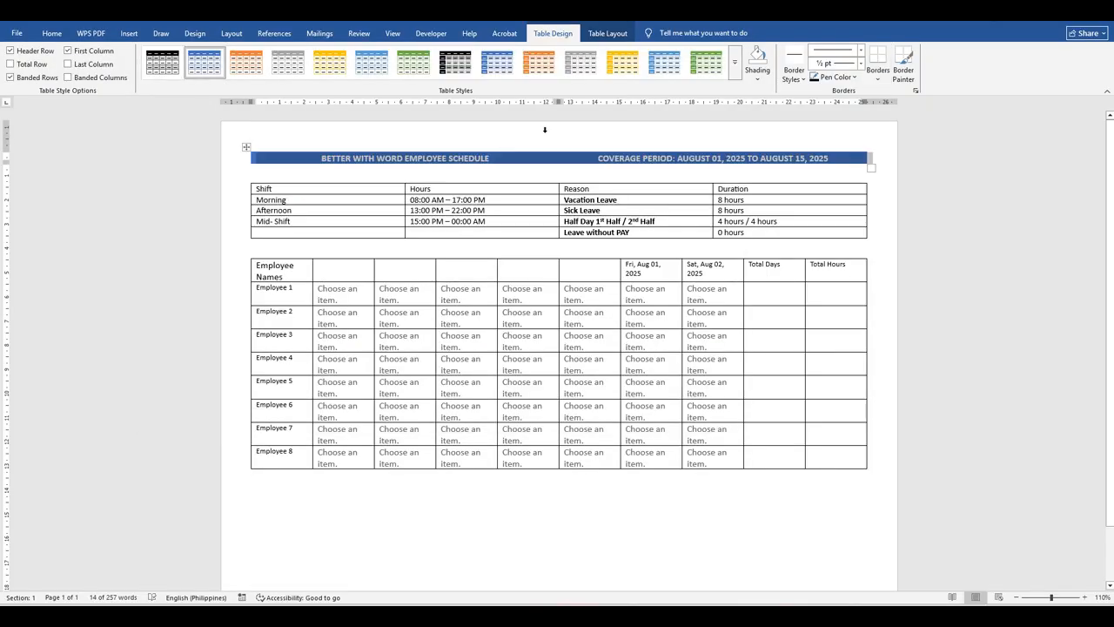
click(558, 175)
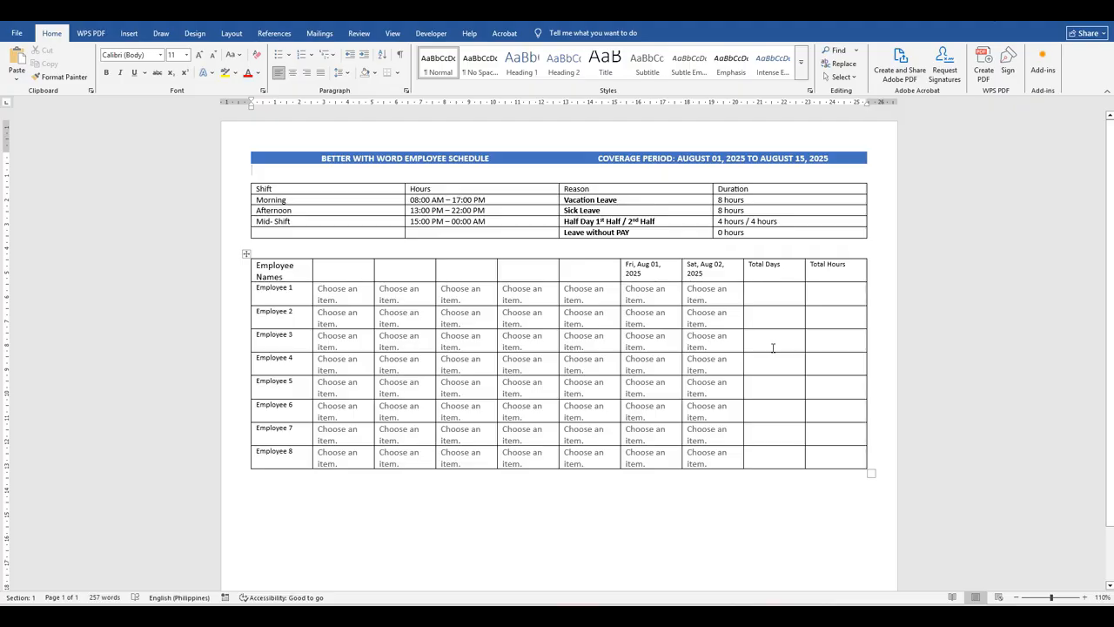
- Try the dark blue grid table style with a solid header row and first column on the shift table
click(247, 177)
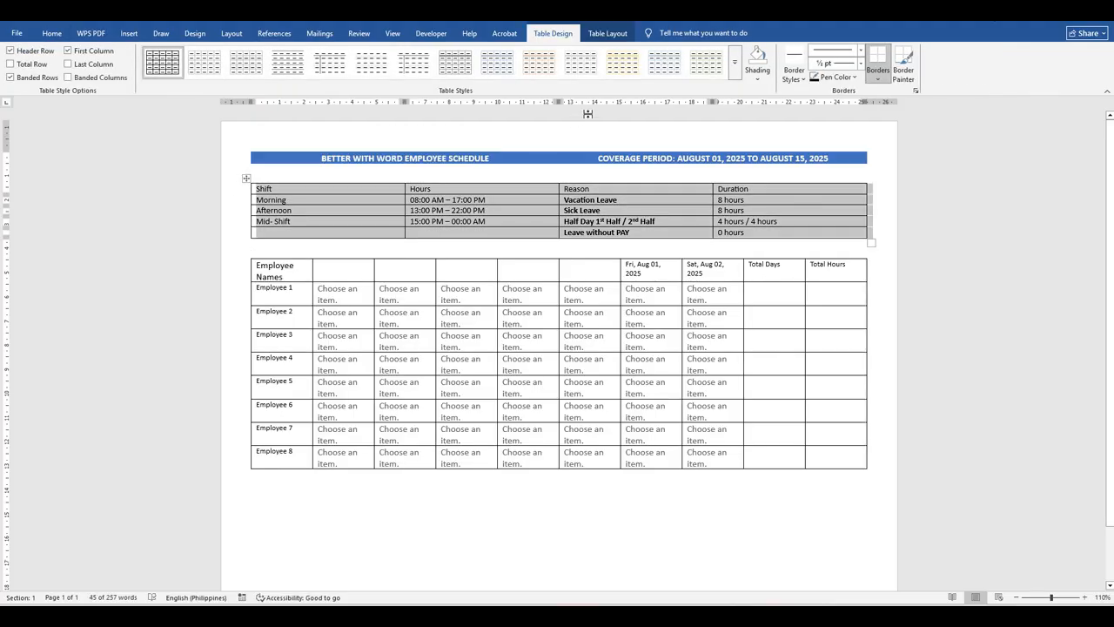
click(734, 70)
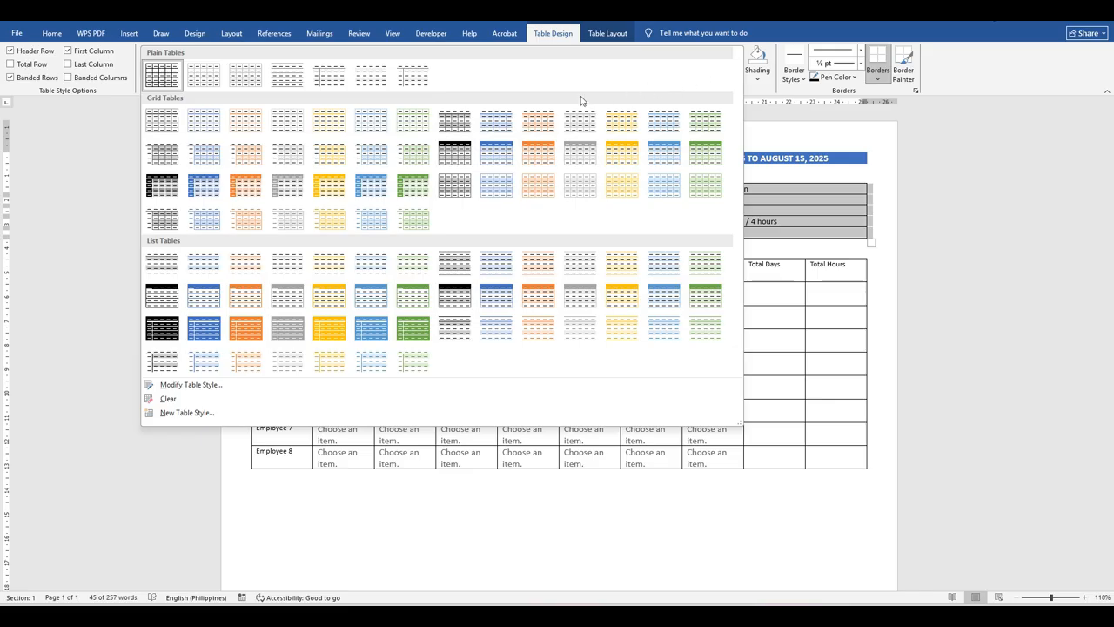
click(211, 191)
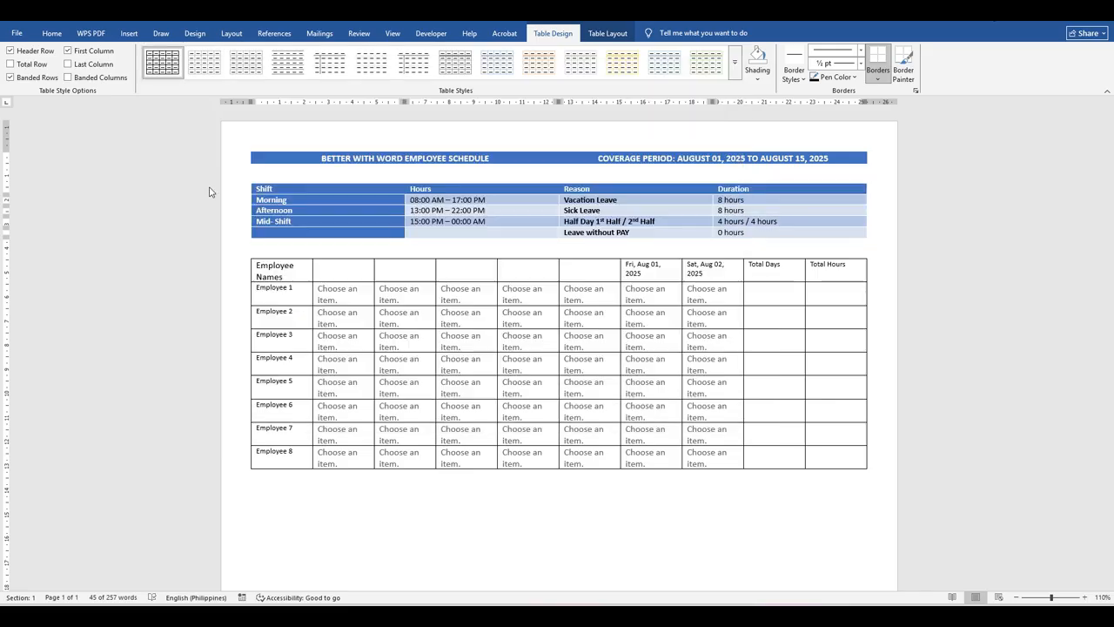
click(792, 244)
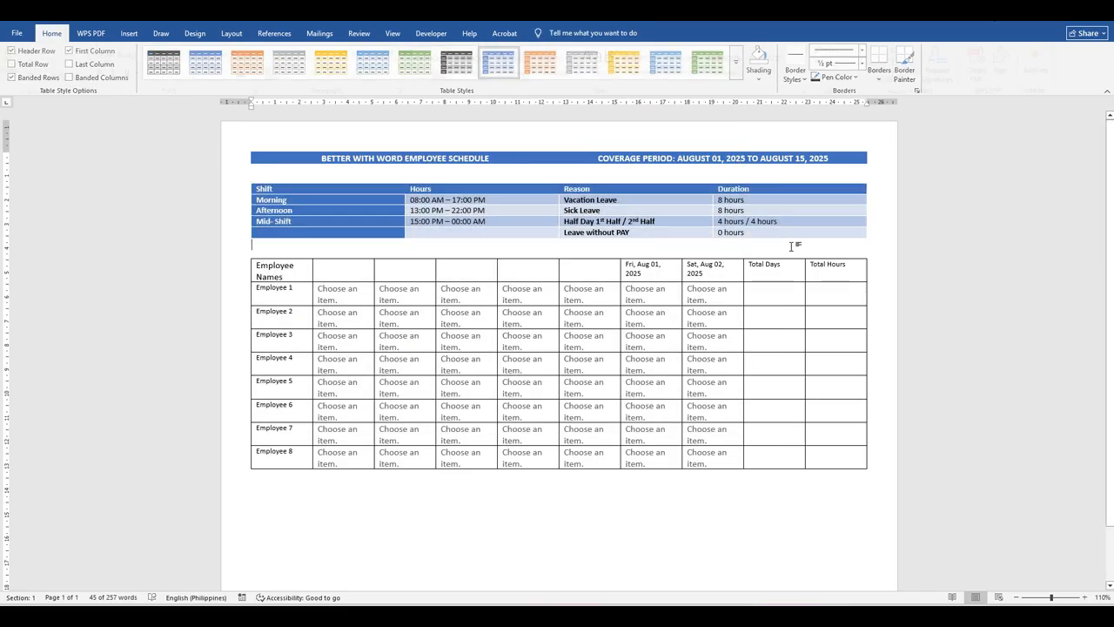
- Give the shift table the same blue grid style as the title table, with a solid header and lightly banded rows
click(246, 181)
click(728, 68)
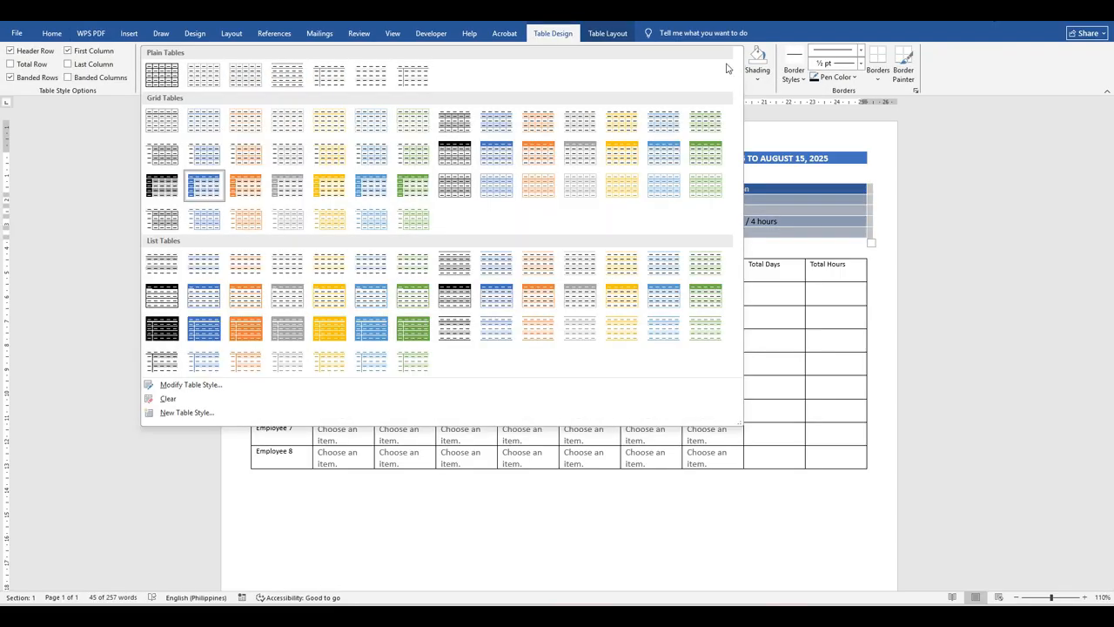
click(499, 149)
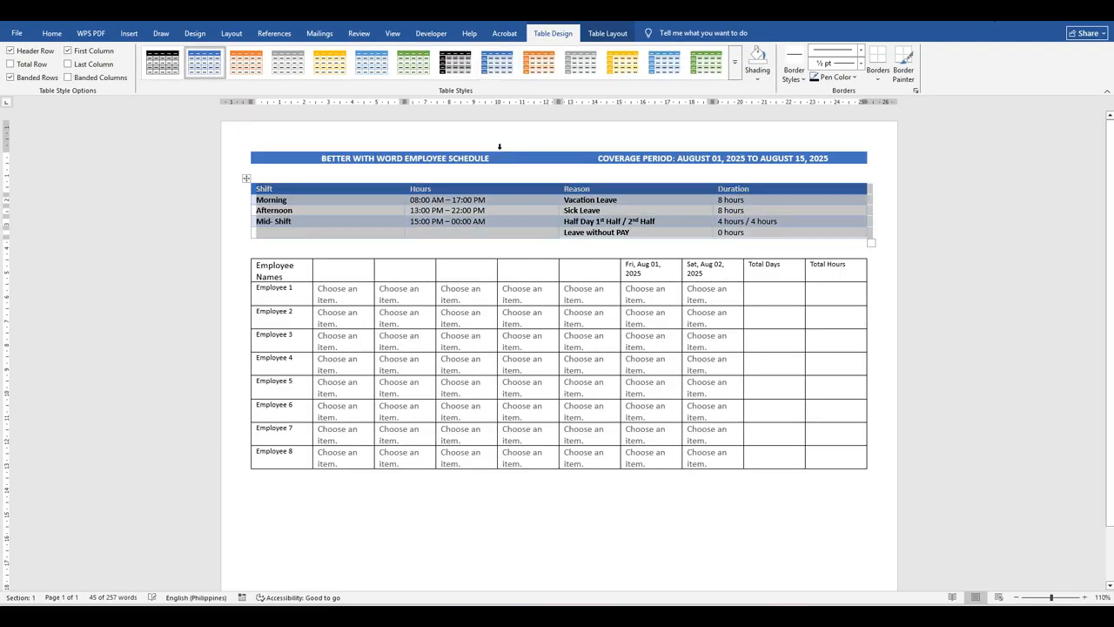
click(872, 268)
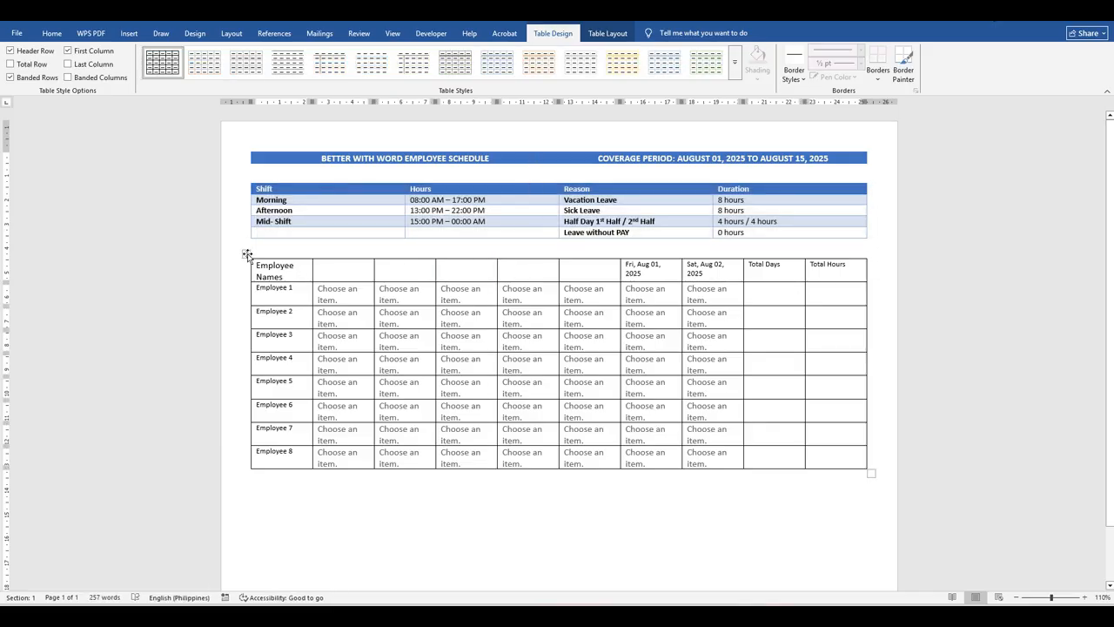
- Apply the dark blue grid table style with a solid header row and first column to the weekly employee table
click(246, 253)
click(734, 62)
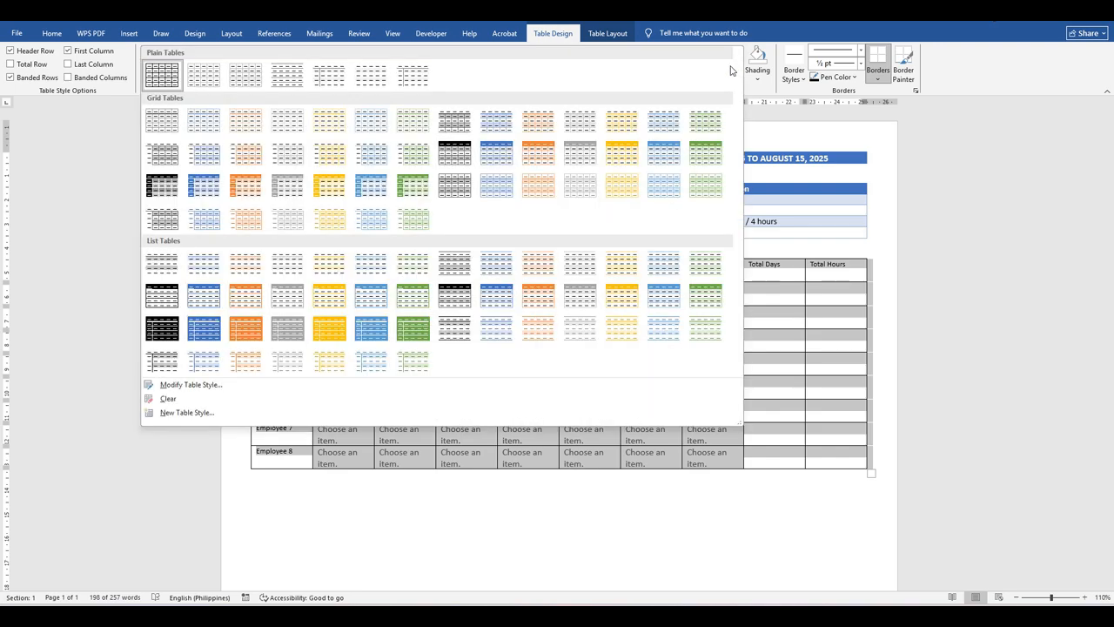
click(199, 193)
click(365, 482)
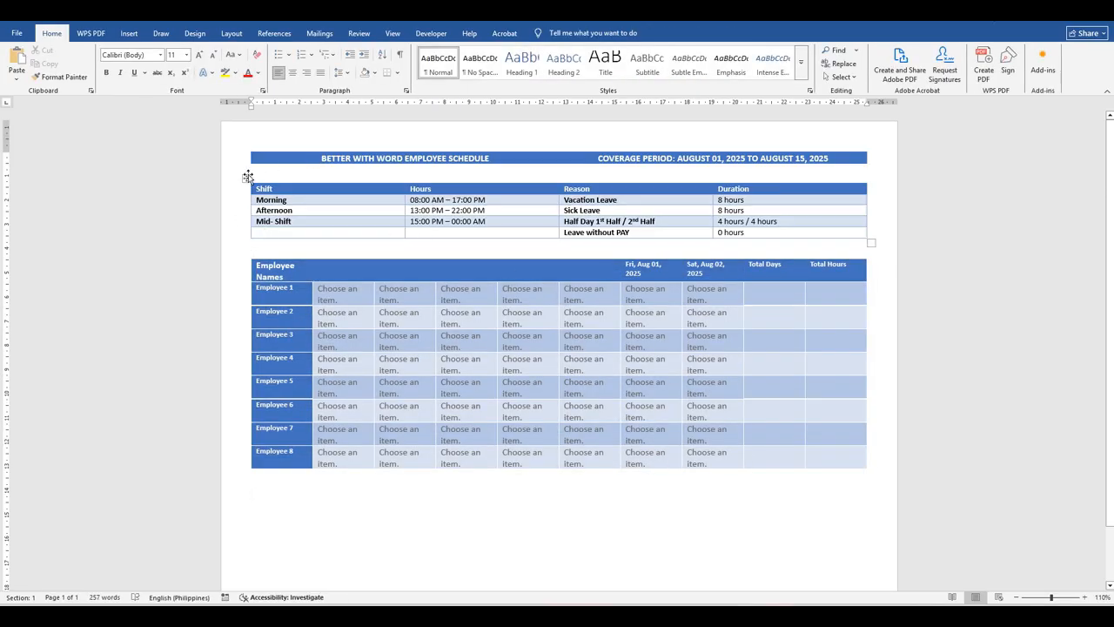
- Set the font size of the whole title table to 14
click(247, 148)
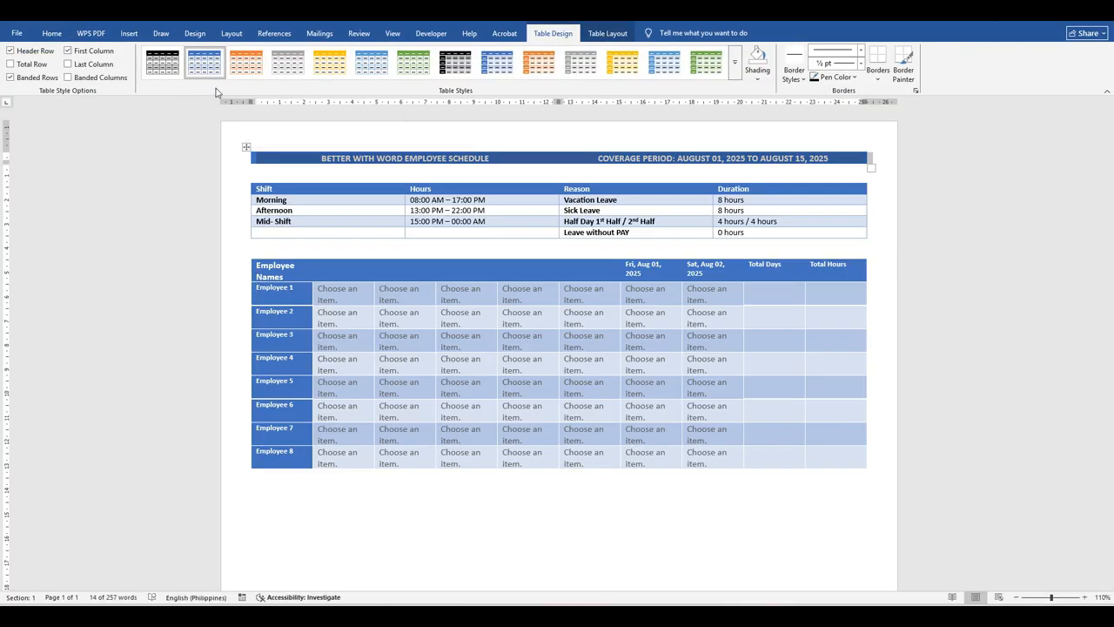
click(246, 148)
click(54, 33)
click(186, 55)
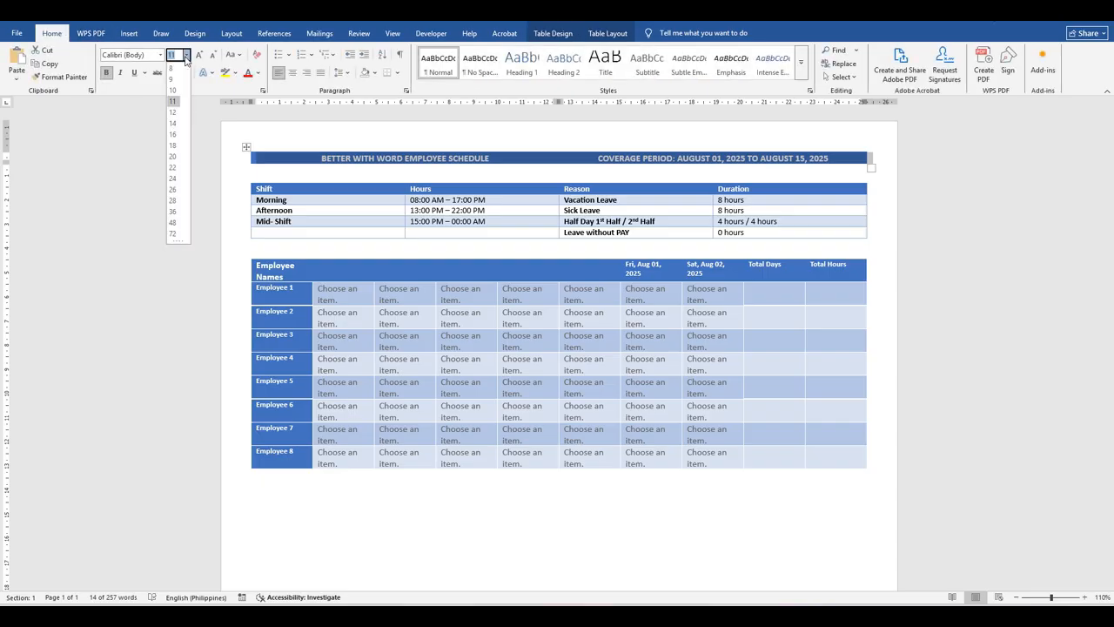
click(173, 128)
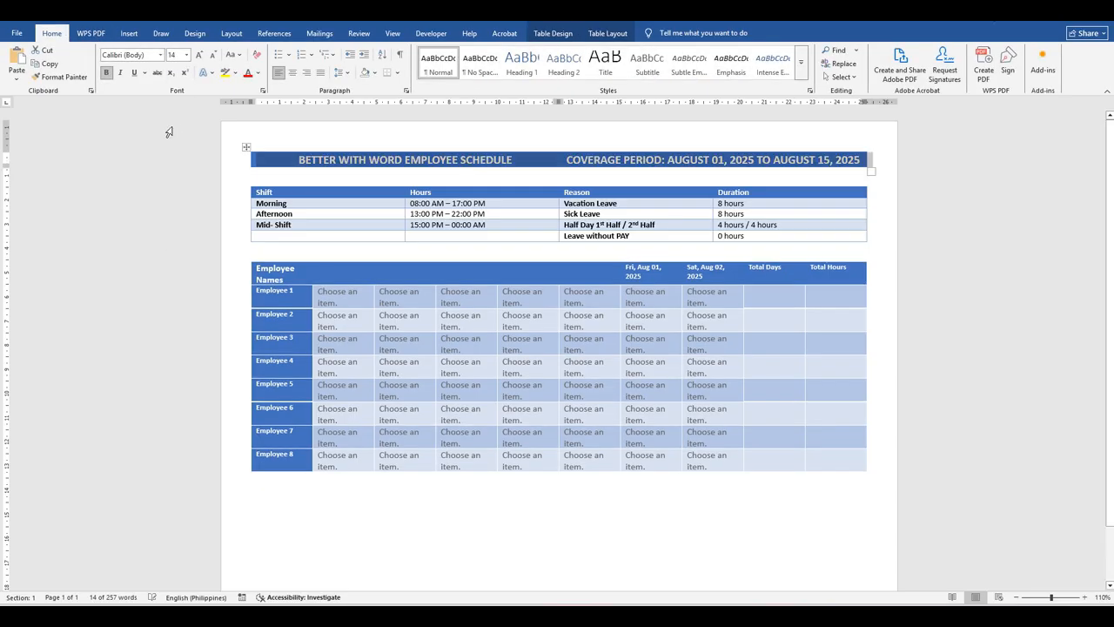
click(794, 255)
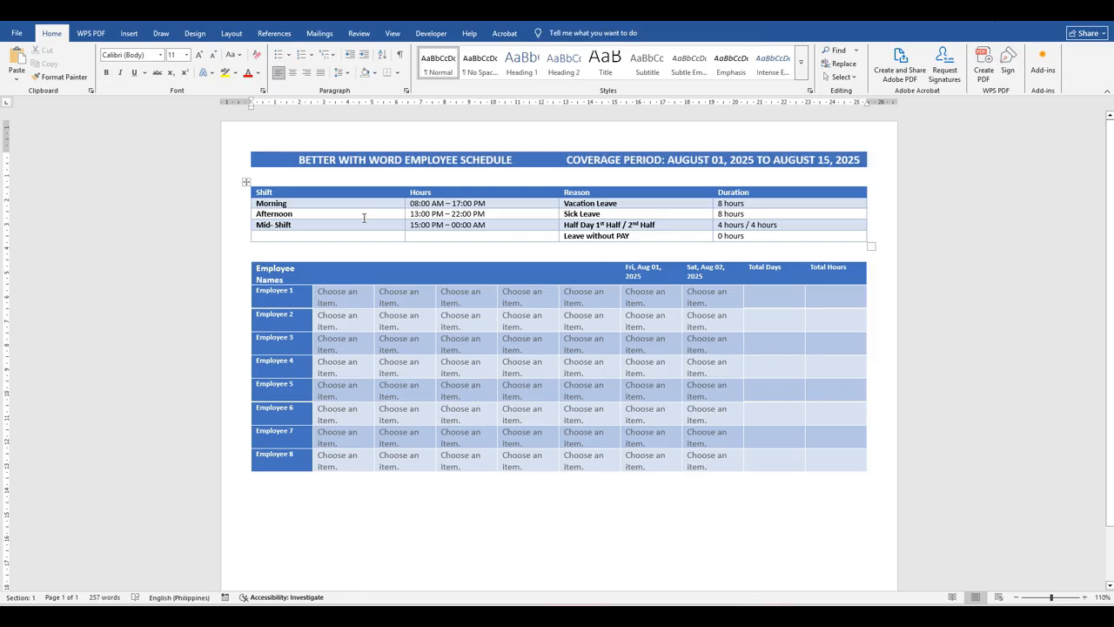
- Set the font size of the whole shift table to 12
click(247, 184)
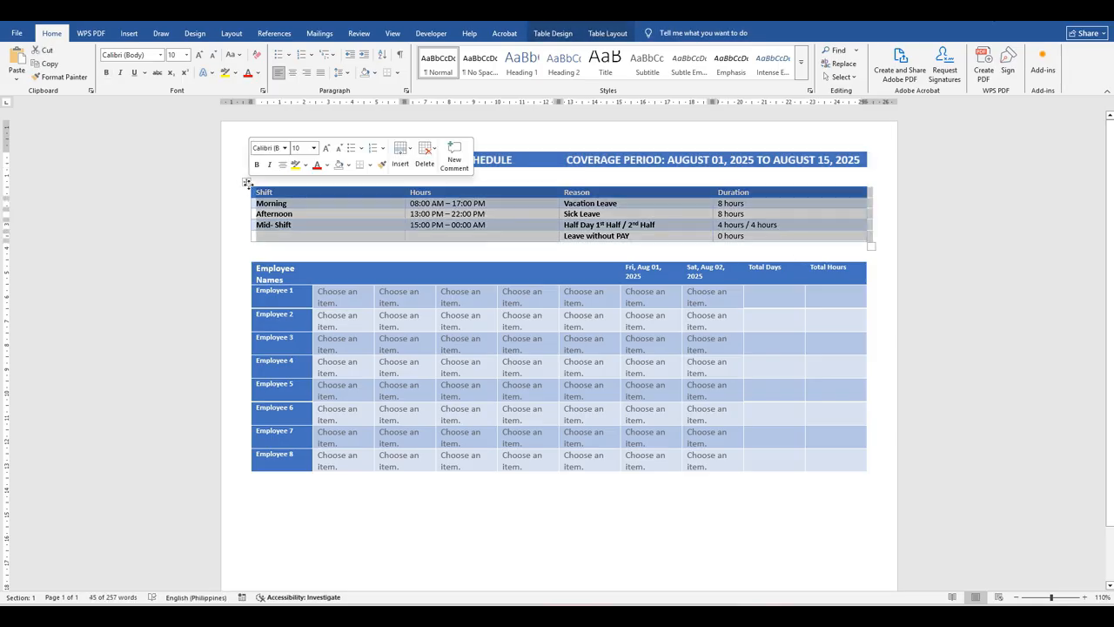
click(185, 54)
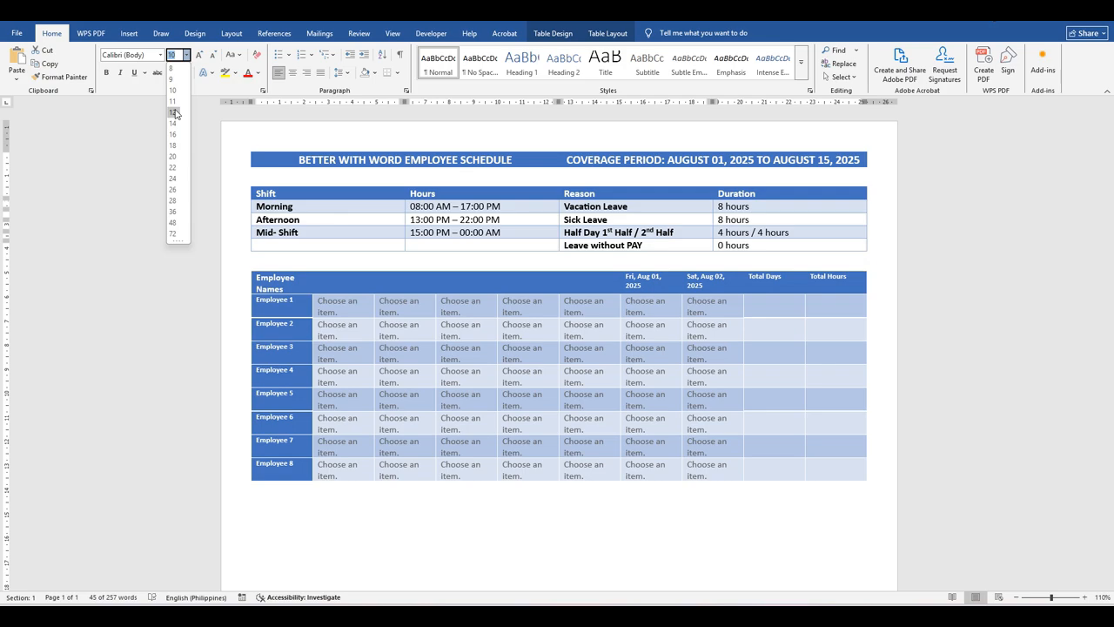
click(173, 112)
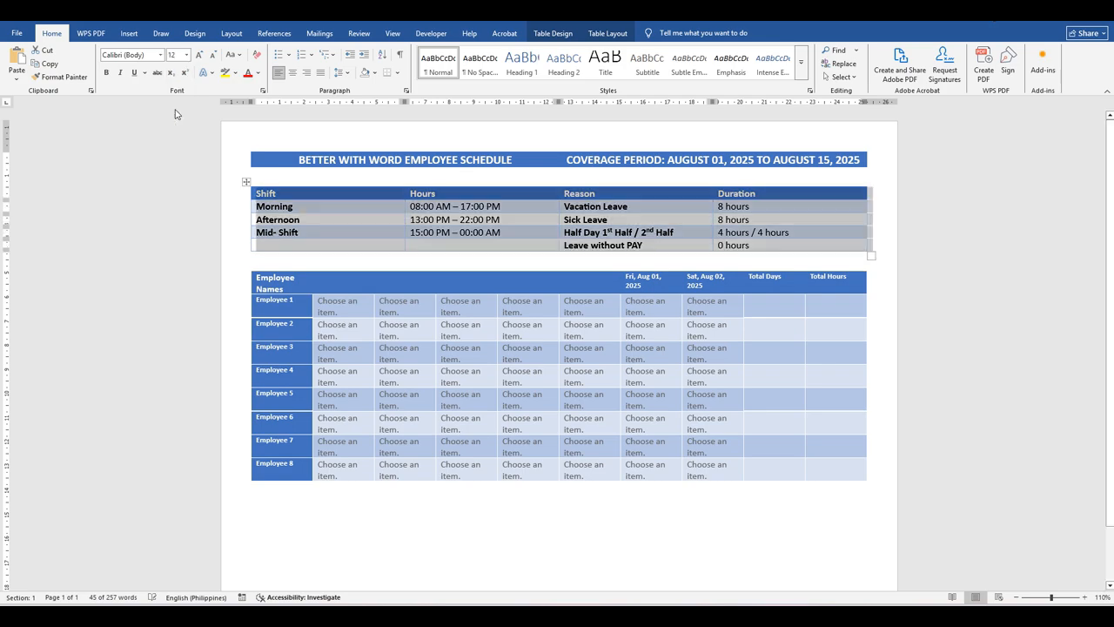
click(873, 309)
- Set the font size of the whole weekly employee table to 9
click(246, 266)
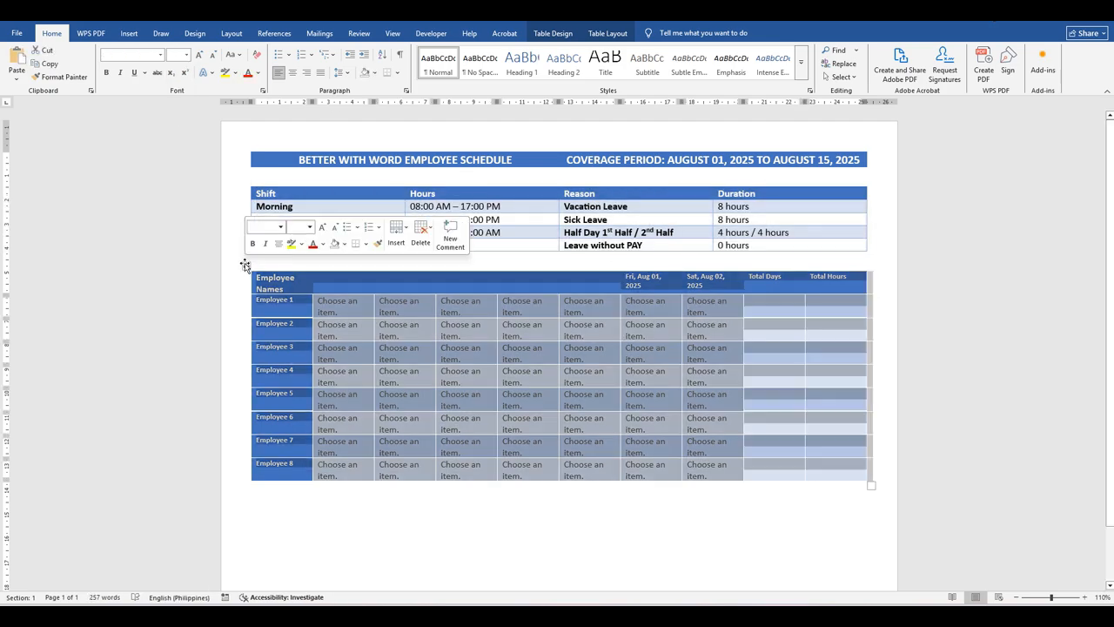
click(186, 55)
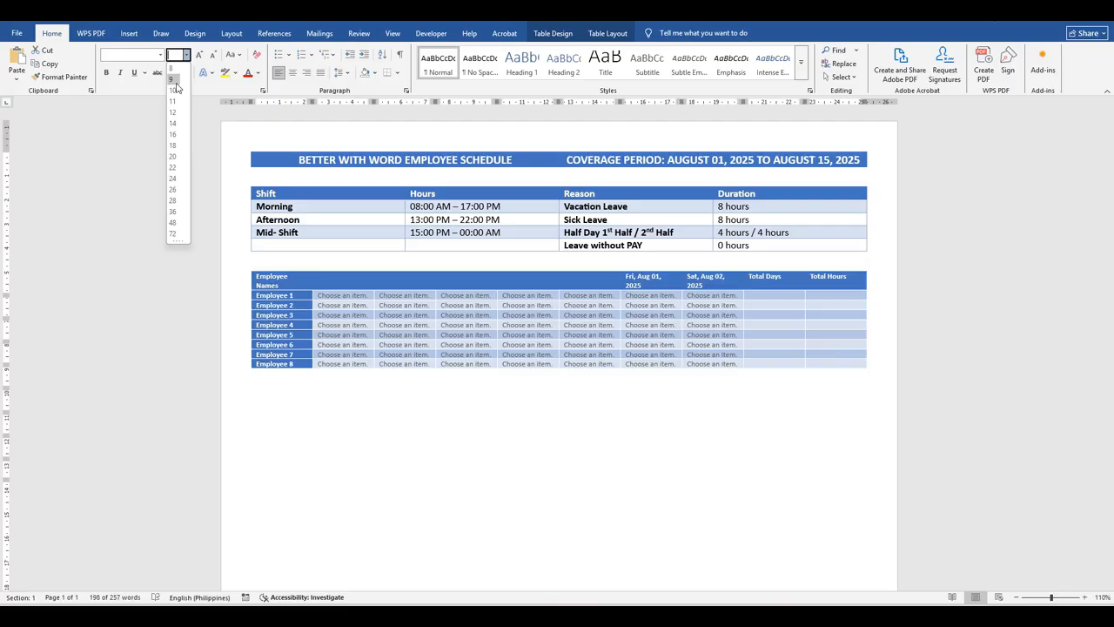
click(175, 82)
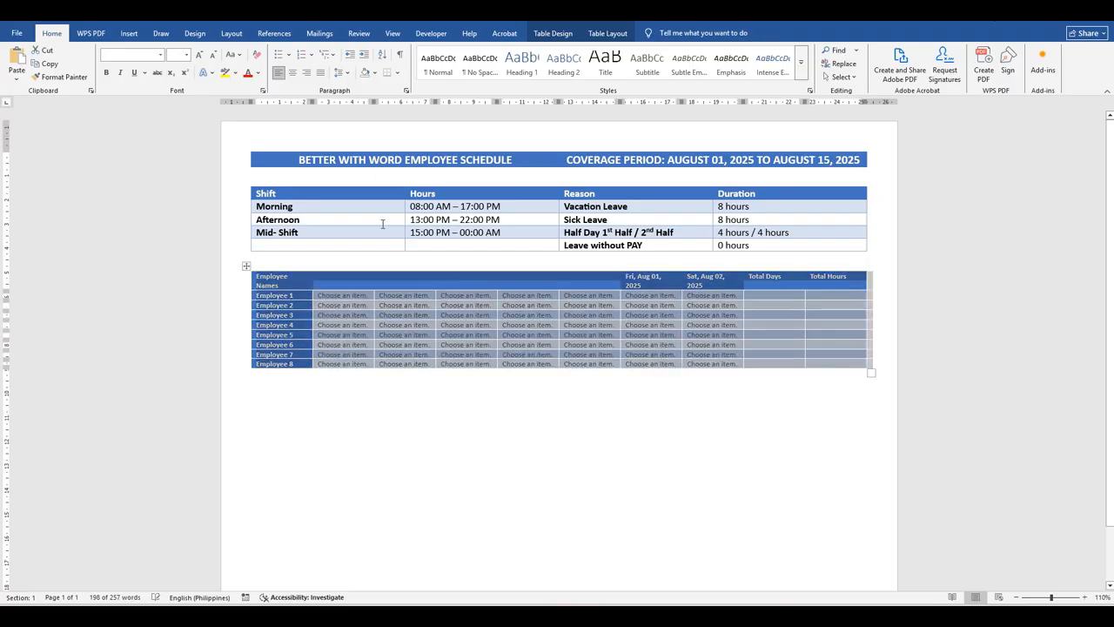
click(599, 422)
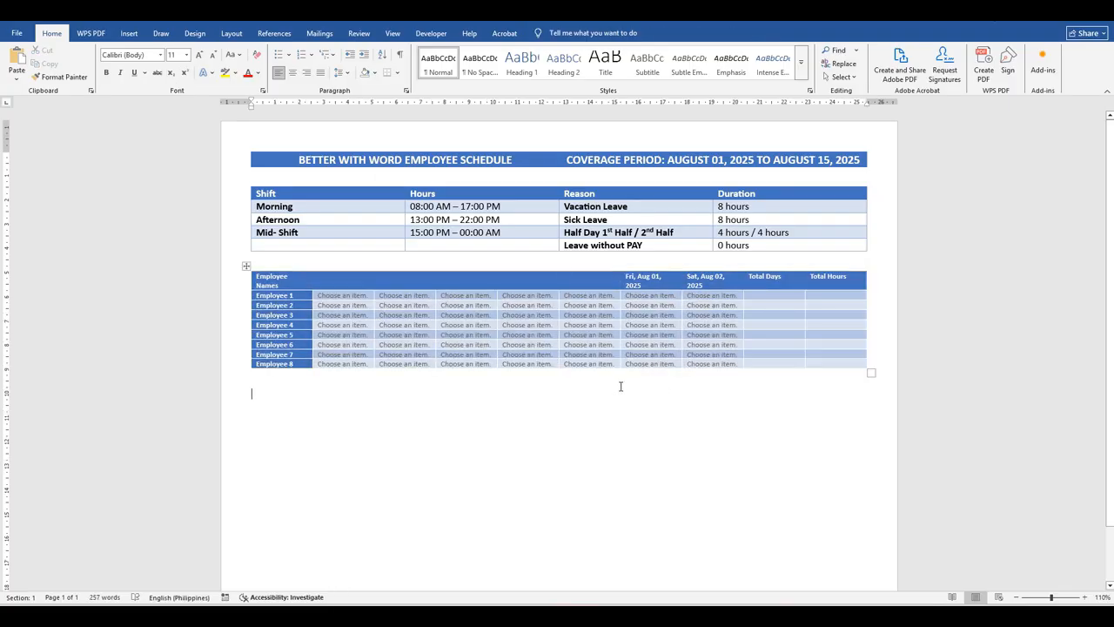
- Copy the entire weekly employee table and paste a duplicate on the empty line below it
scroll(685, 432, up, 2)
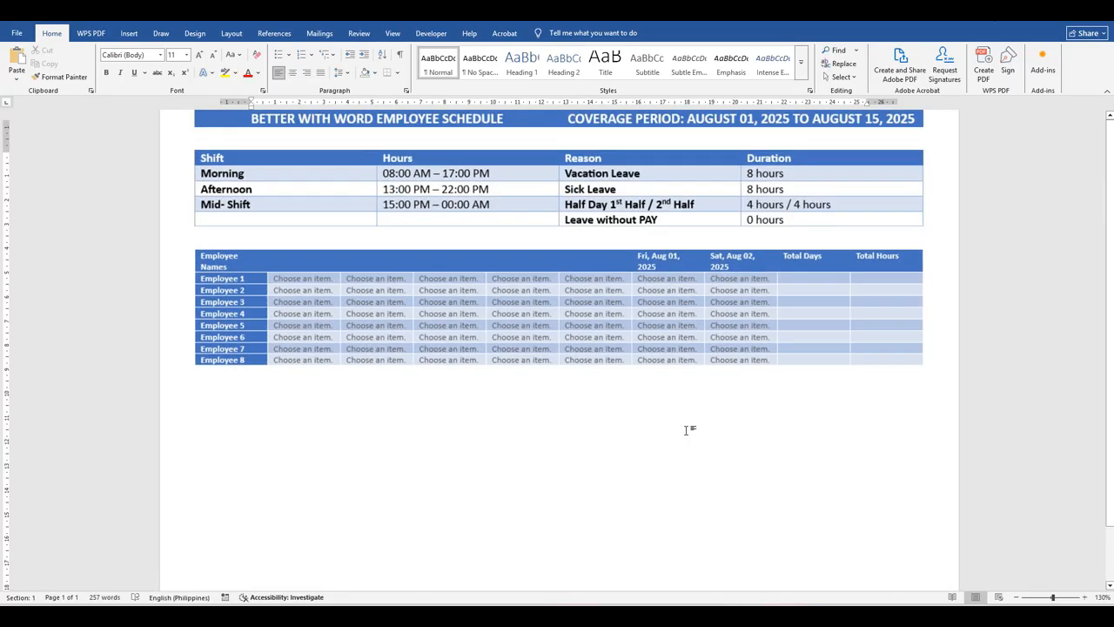
scroll(743, 406, up, 1)
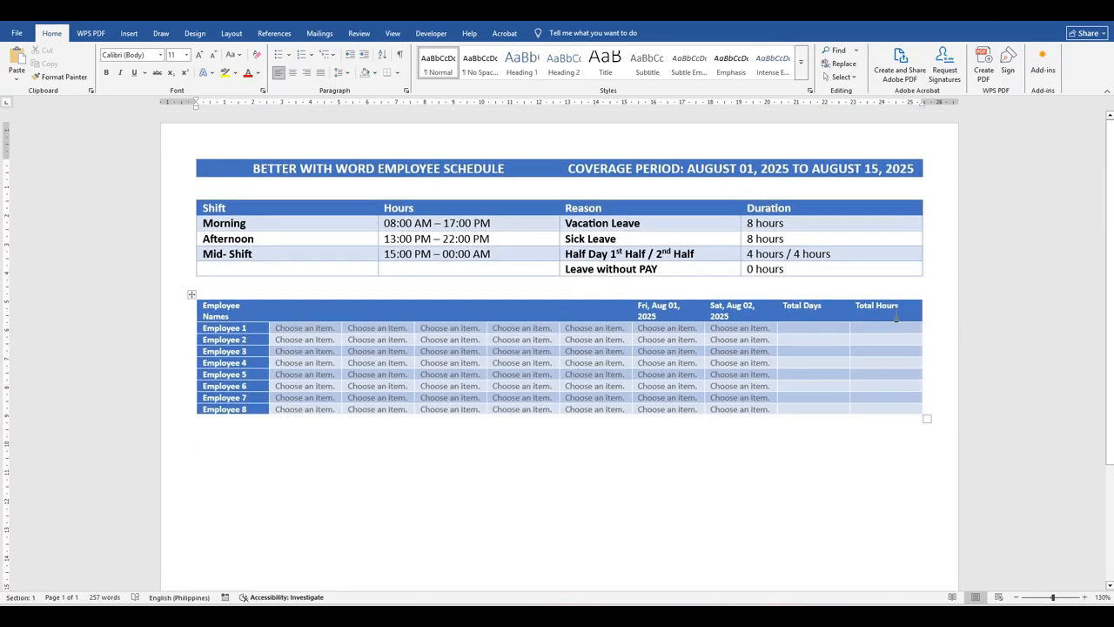
click(190, 296)
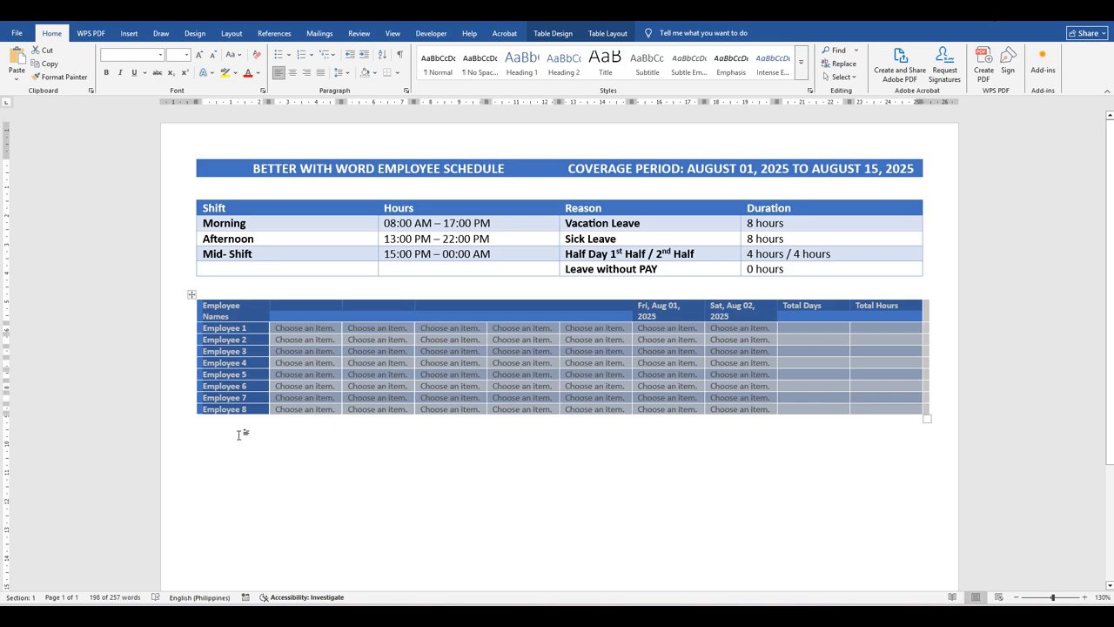
click(213, 443)
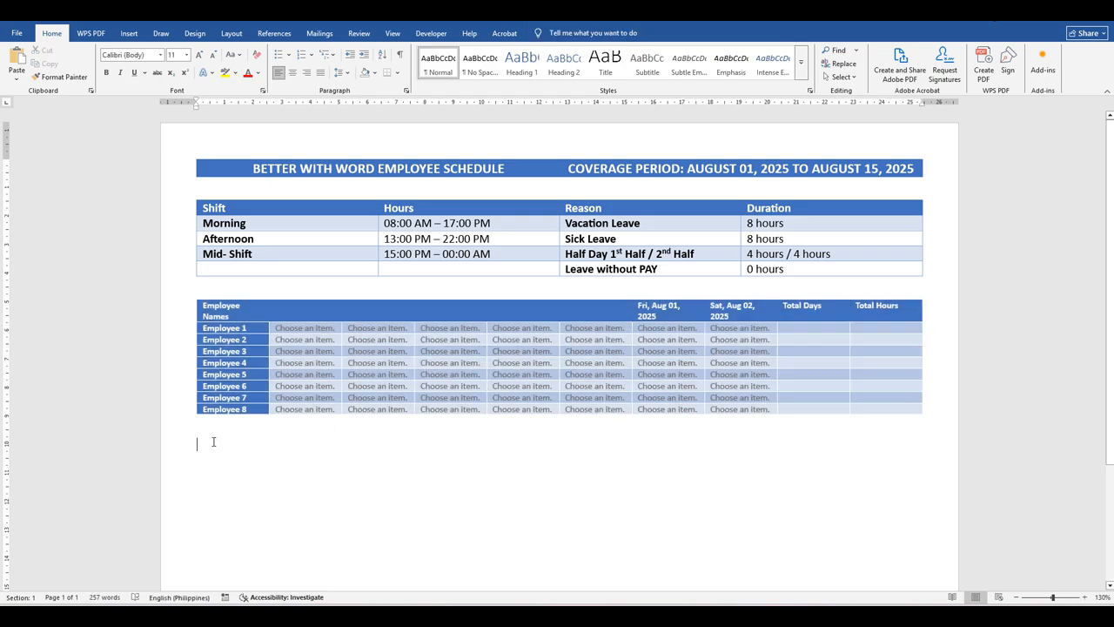
key(ctrl+v)
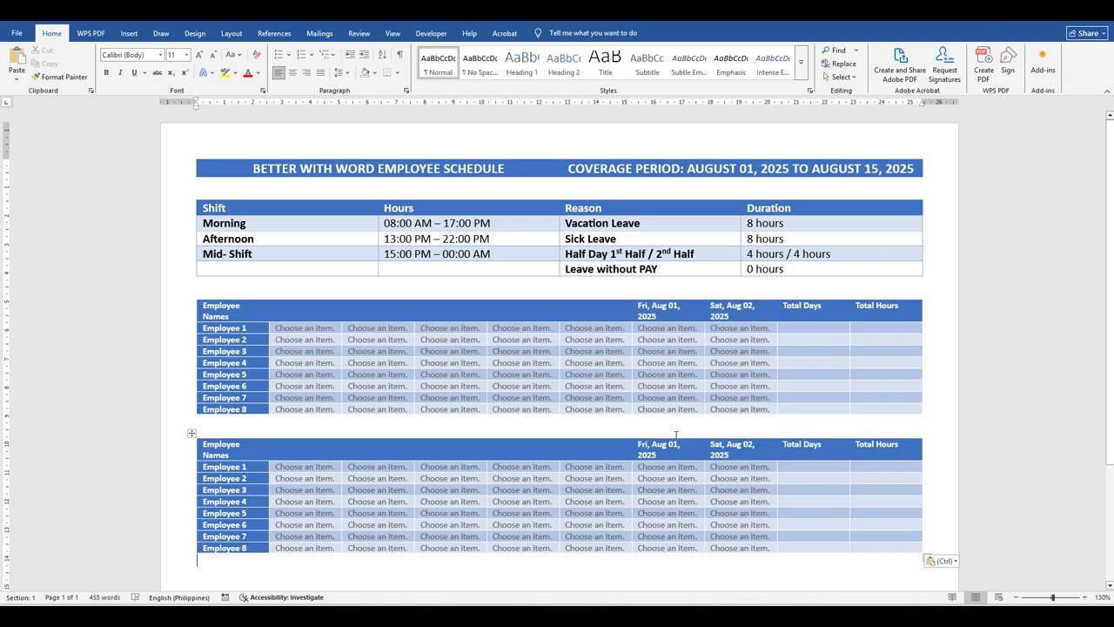
scroll(675, 433, down, 3)
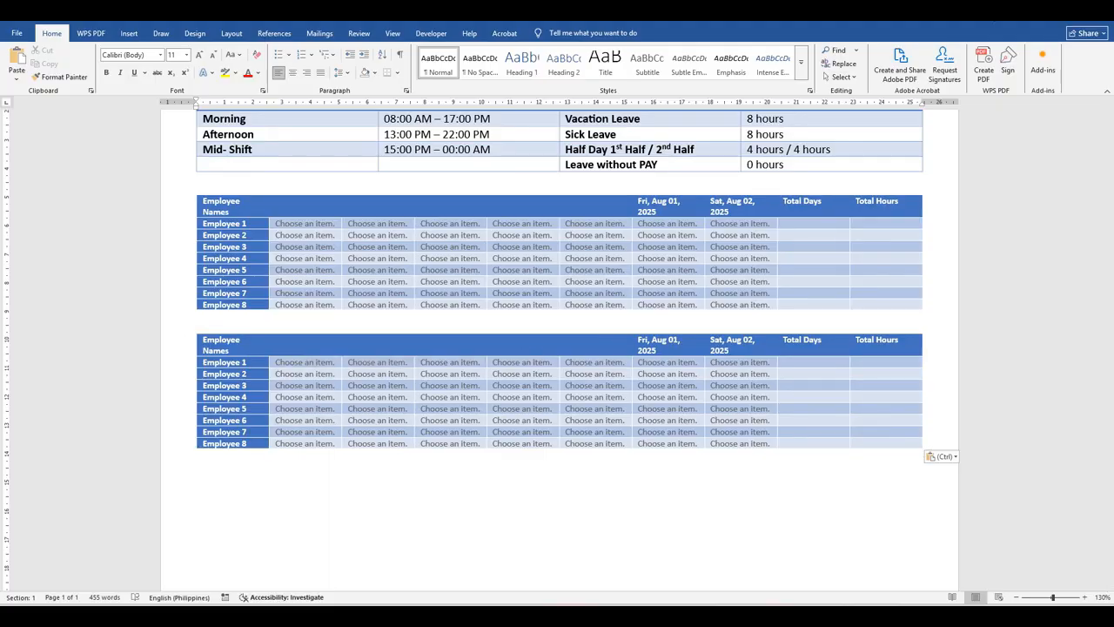
- Copy the date headings Sun, Aug 03 to Sat, Aug 09, 2025 from the finished schedule document into the second weekly table's header row
click(316, 584)
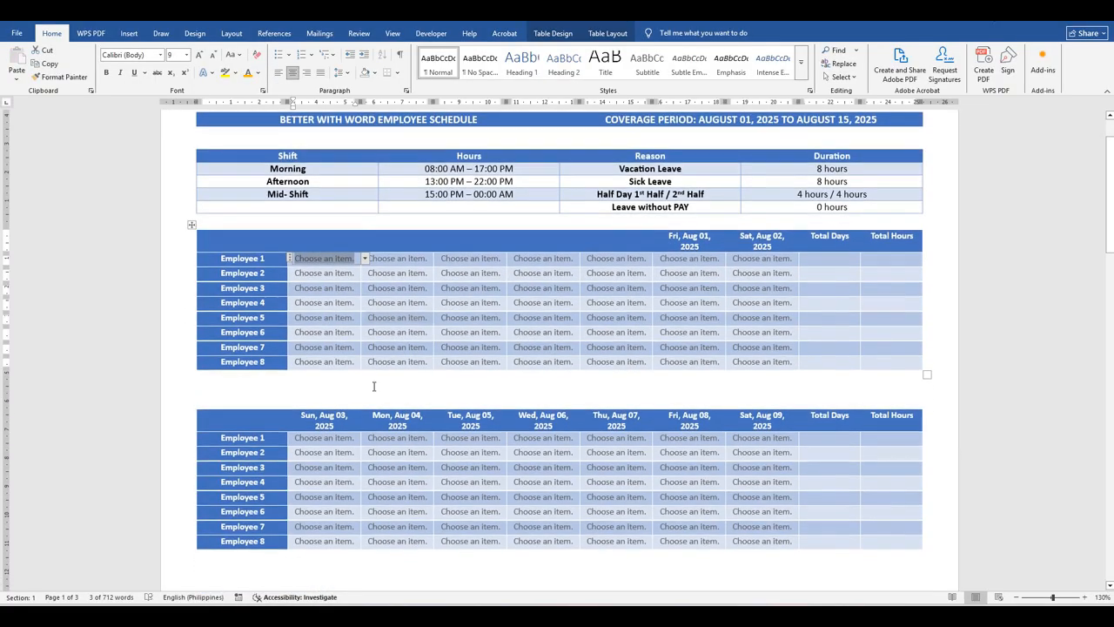
drag(299, 409, 763, 418)
key(ctrl+c)
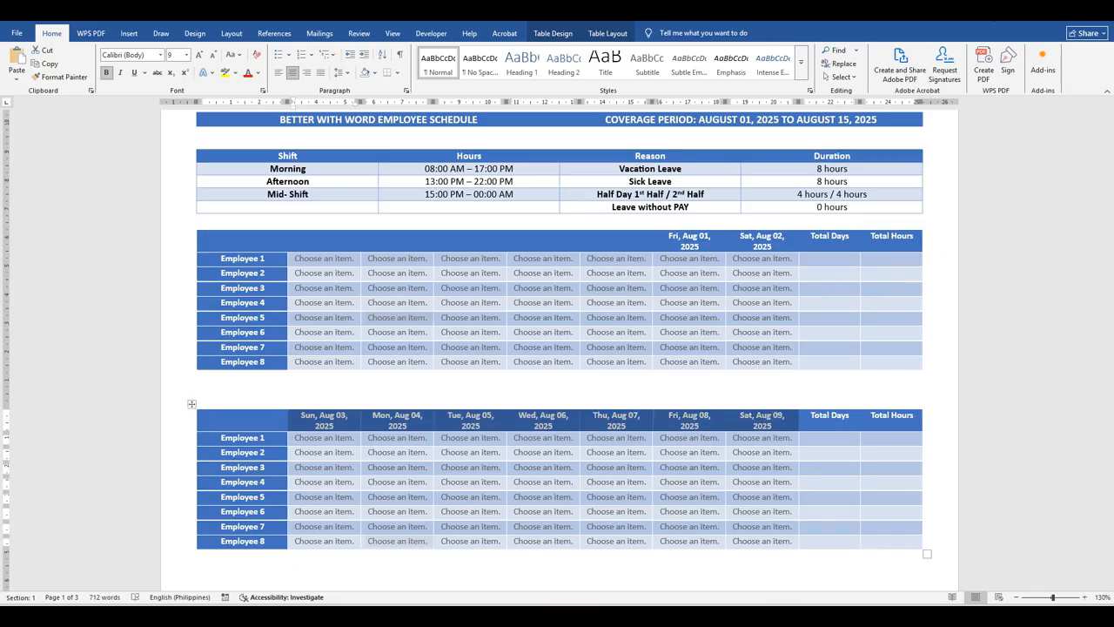
click(418, 589)
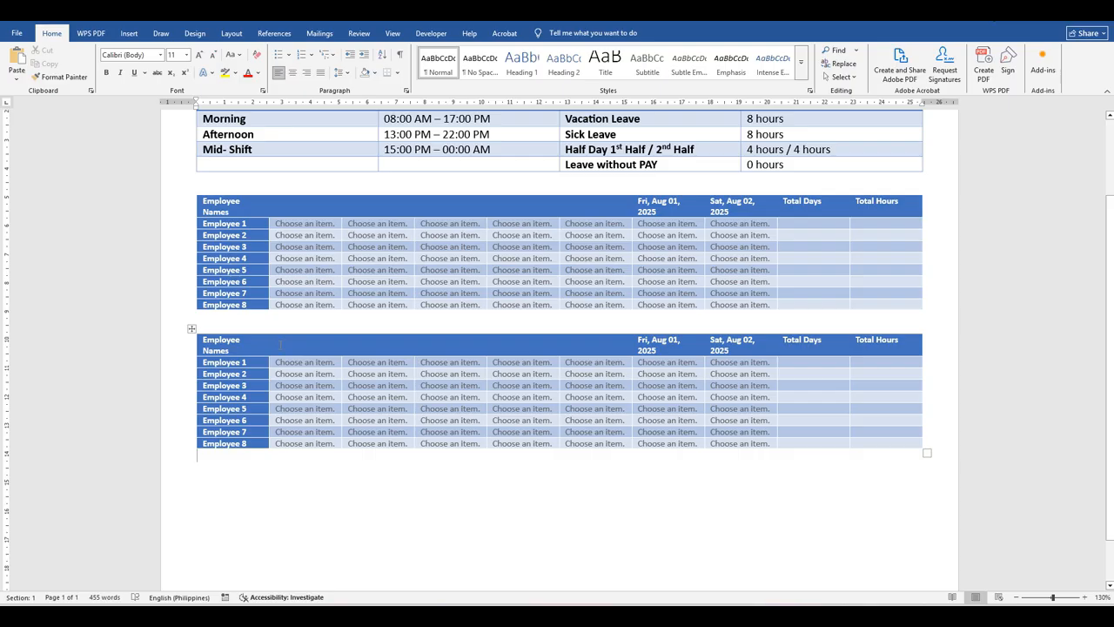
click(279, 341)
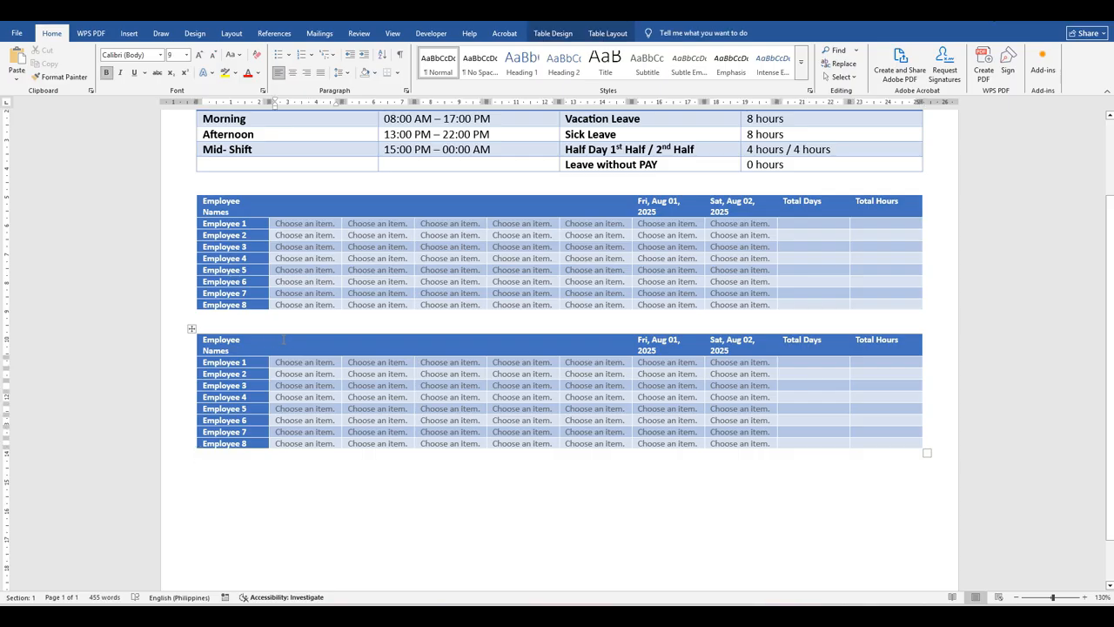
key(ctrl+v)
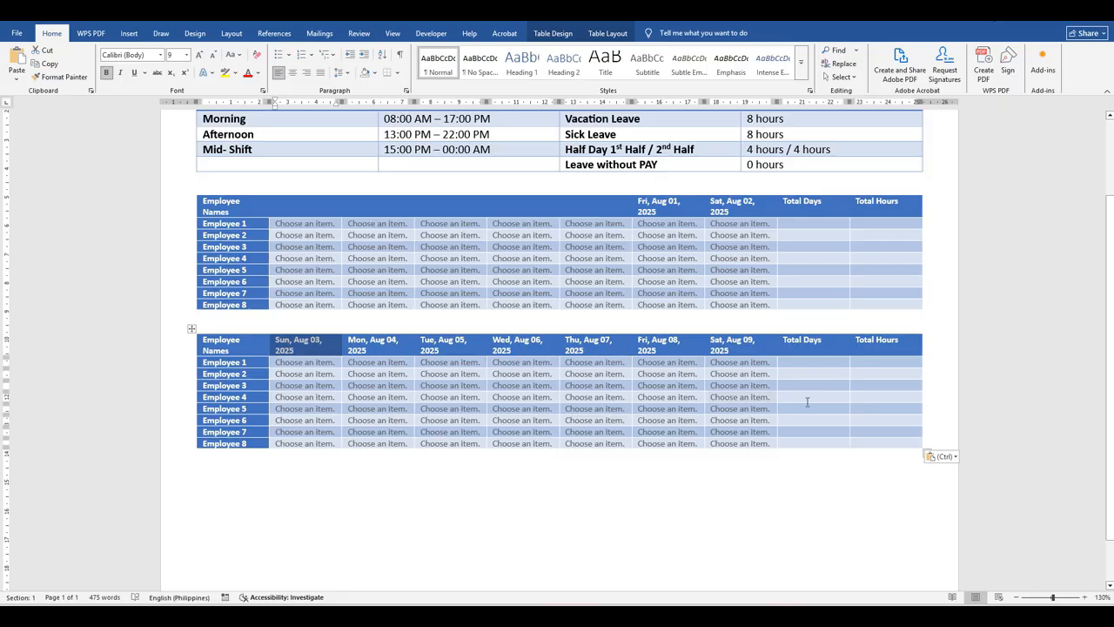
- Copy the entire second weekly table and paste a duplicate on the empty line below it
click(191, 329)
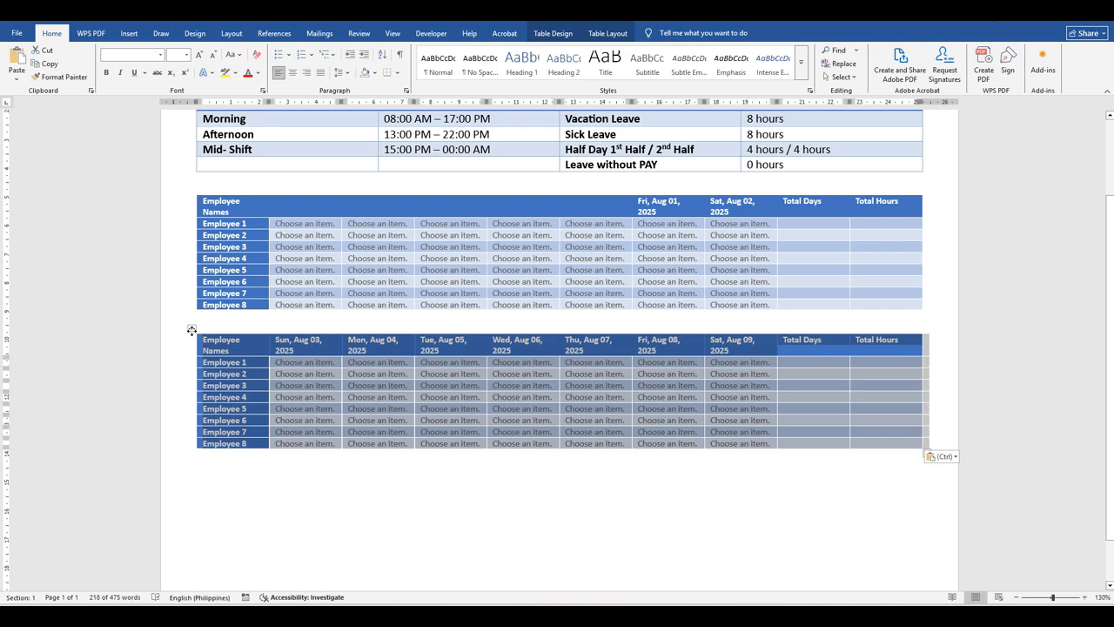
click(226, 476)
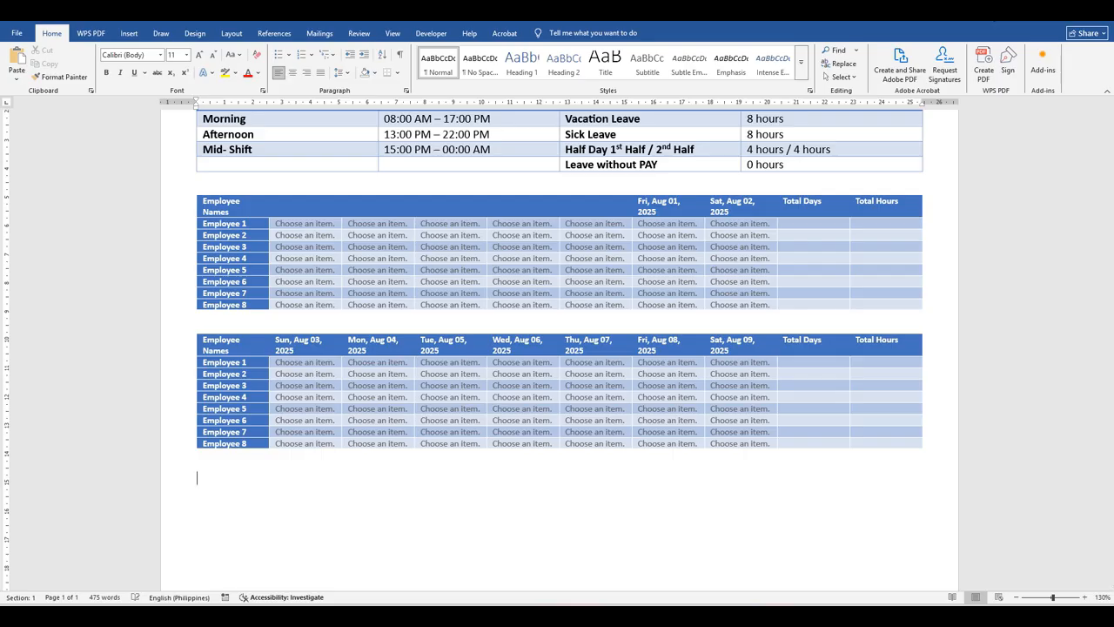
key(ctrl+v)
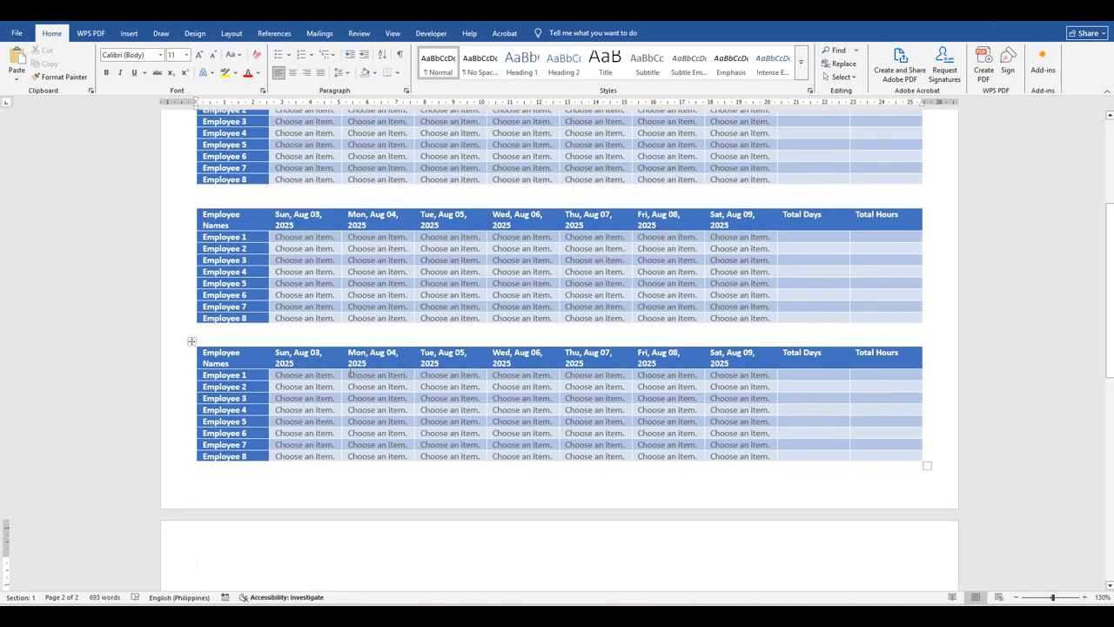
- Change the Sunday heading of the third weekly table to Sun, Aug 10, 2025
click(277, 348)
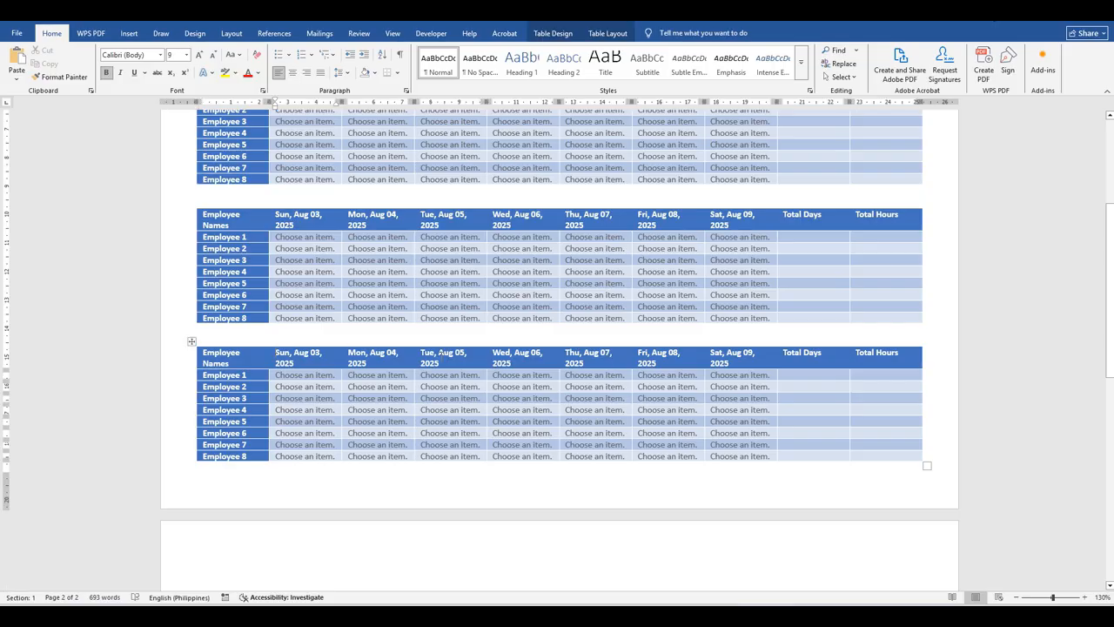
scroll(754, 366, up, 2)
scroll(748, 366, down, 5)
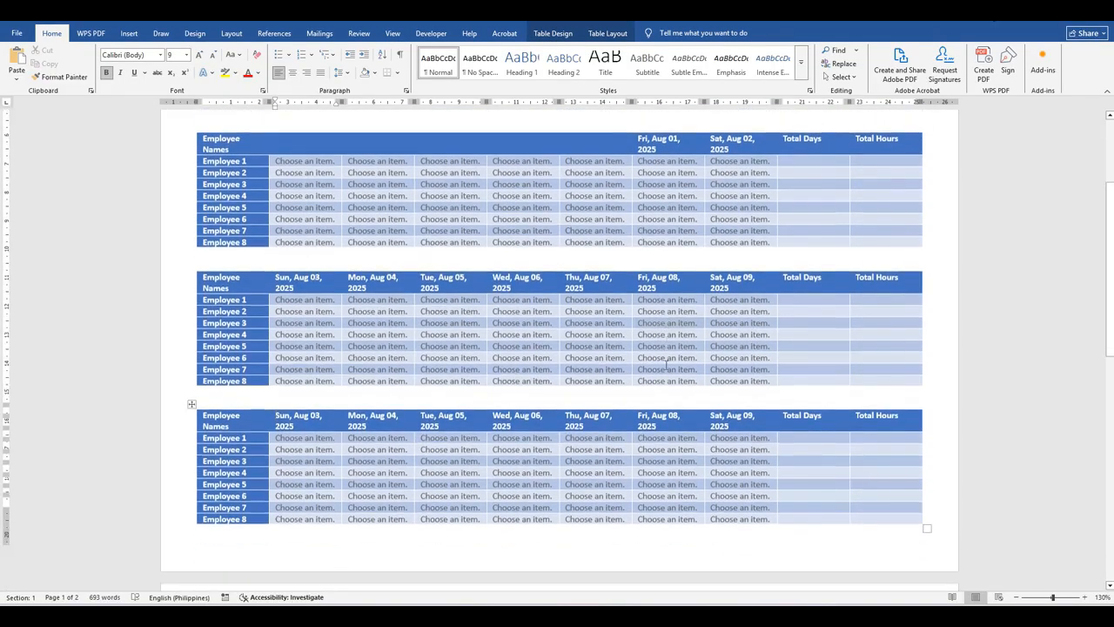
scroll(666, 365, up, 7)
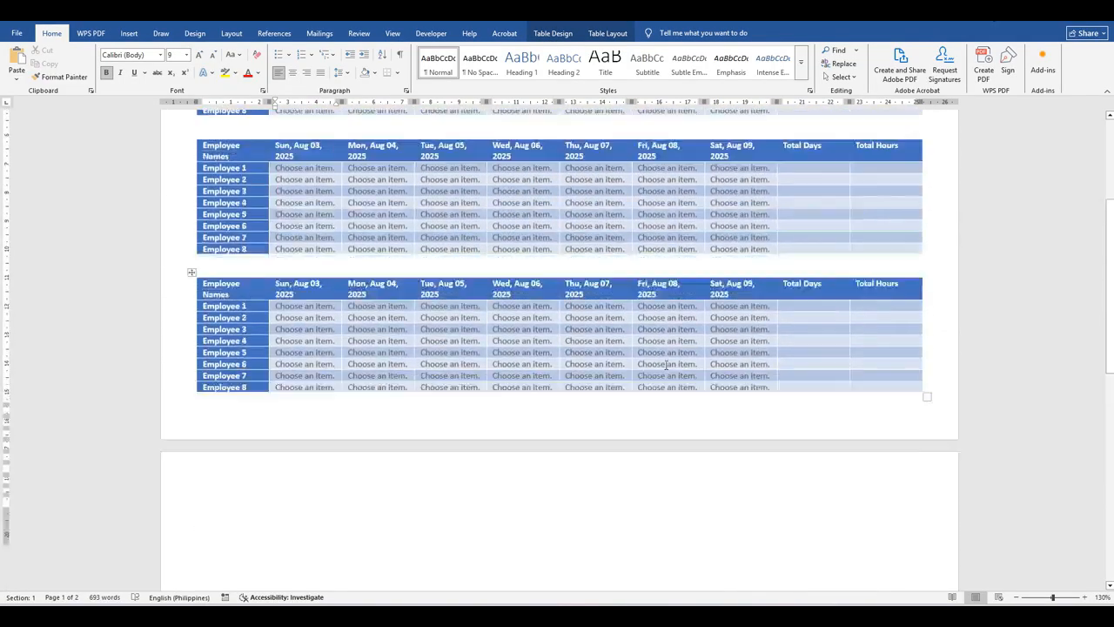
scroll(666, 365, down, 2)
scroll(666, 365, down, 1)
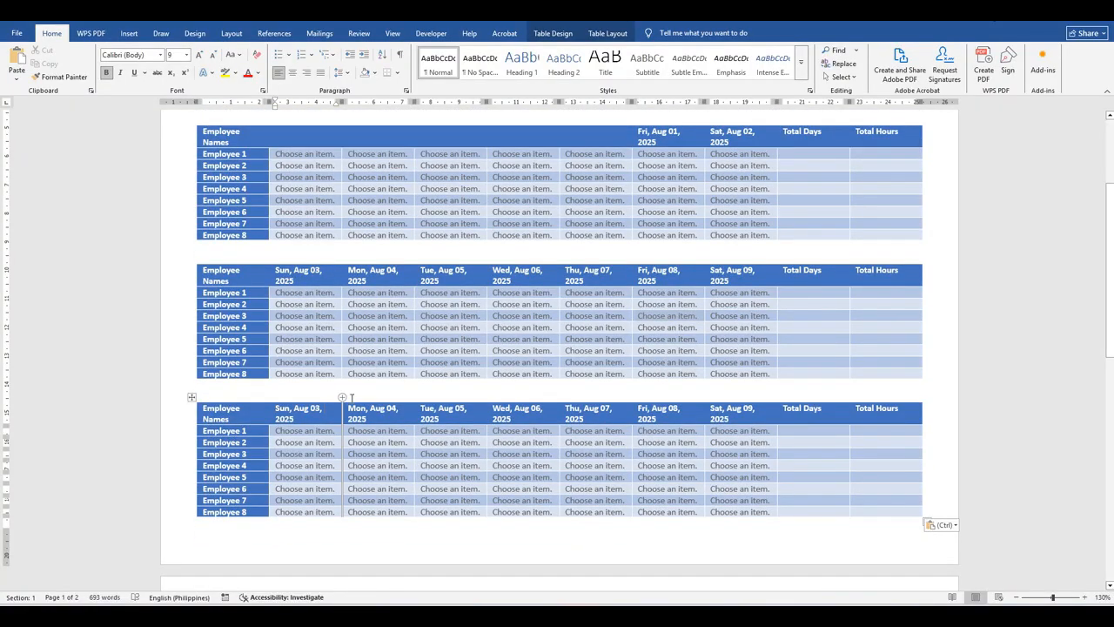
mouse_move(328, 620)
key(BackSpace)
key(BackSpace)
text(10)
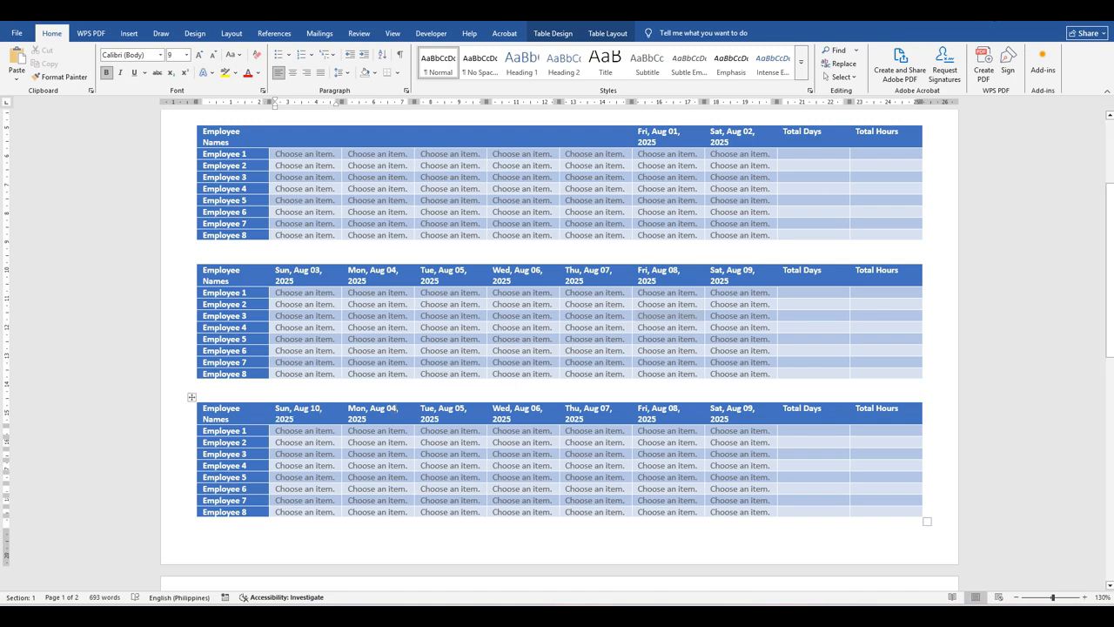
- Change the third weekly table's Monday and Tuesday headings to Aug 11 and Aug 12
click(396, 408)
key(BackSpace)
key(BackSpace)
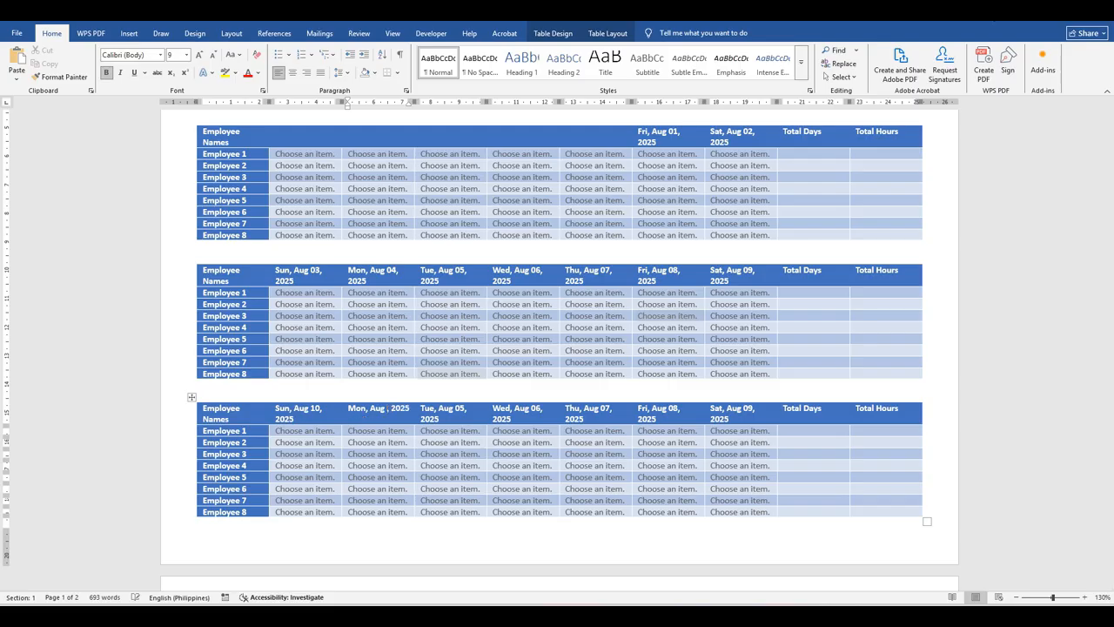
text(11)
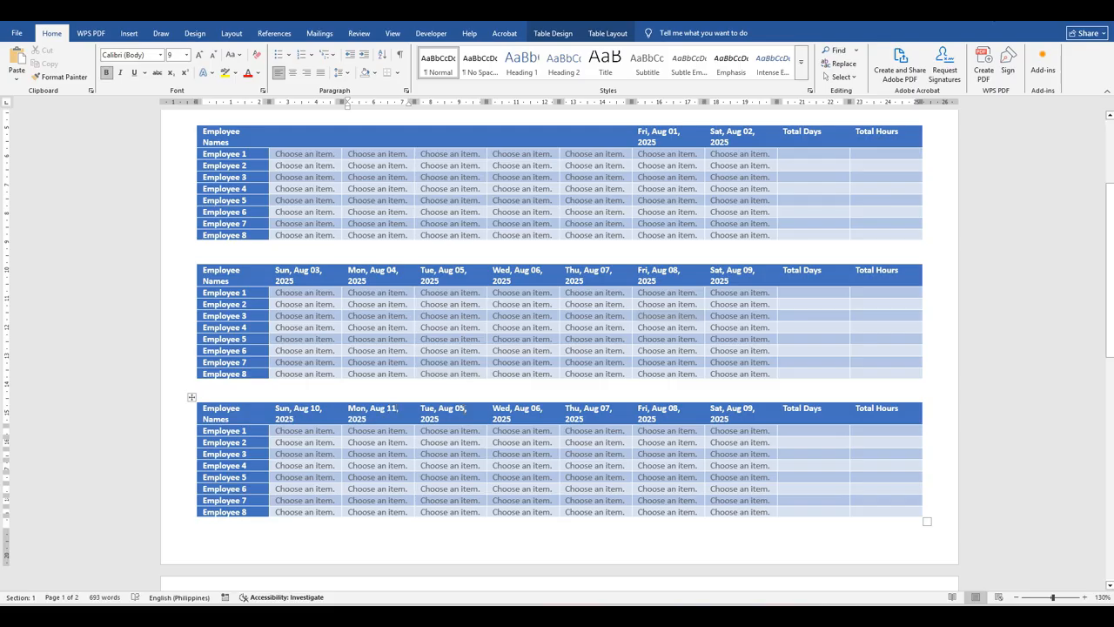
click(465, 408)
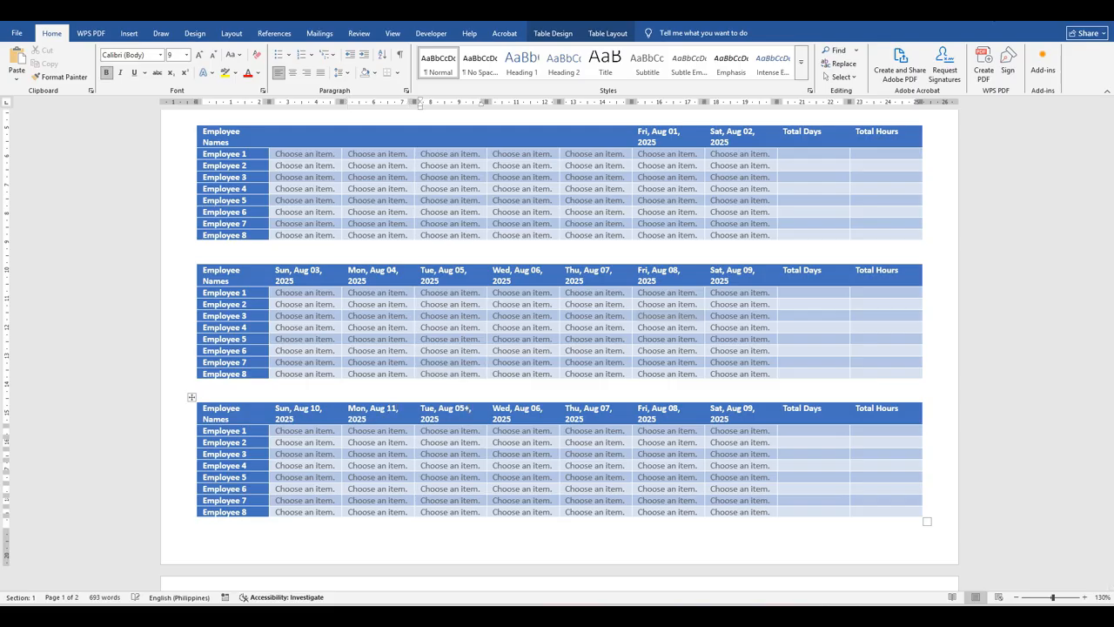
key(BackSpace)
text(12)
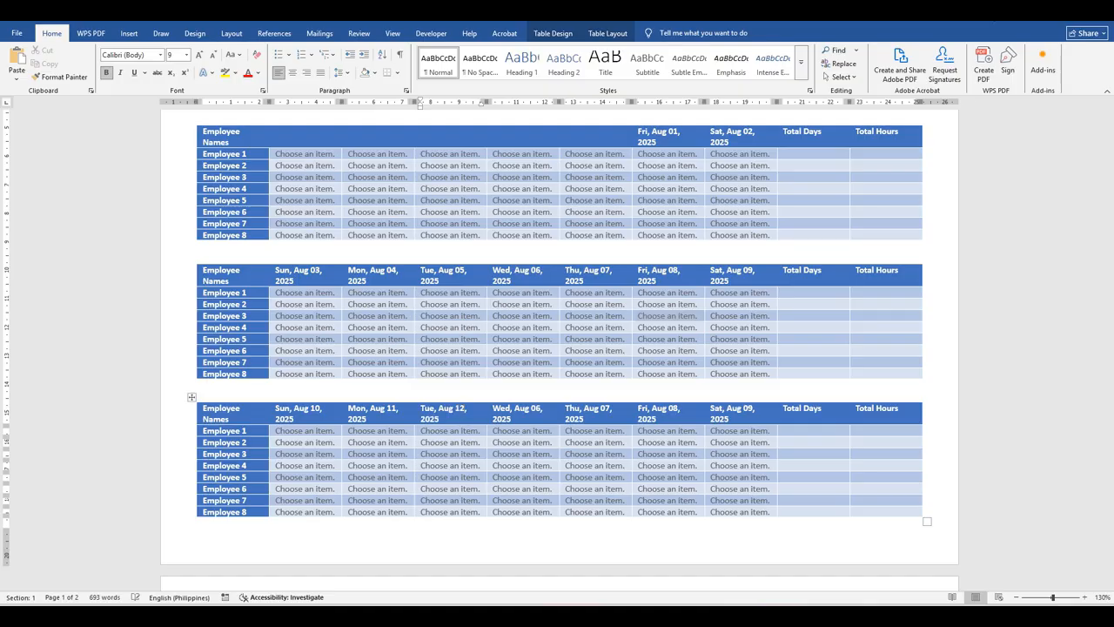
- Change the third weekly table's Wednesday and Thursday headings to Aug 13 and Aug 14
click(539, 407)
key(BackSpace)
key(BackSpace)
text(13)
key(BackSpace)
text(14)
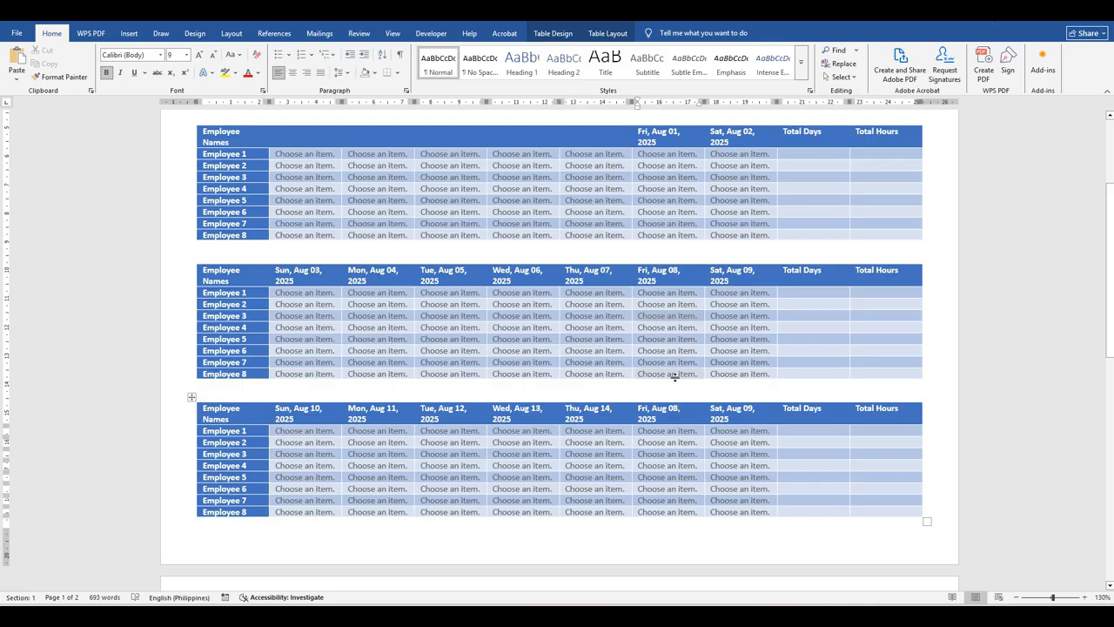
- Change the third weekly table's Friday and Saturday headings to Aug 15 and Aug 16
click(678, 408)
key(BackSpace)
key(BackSpace)
text(1)
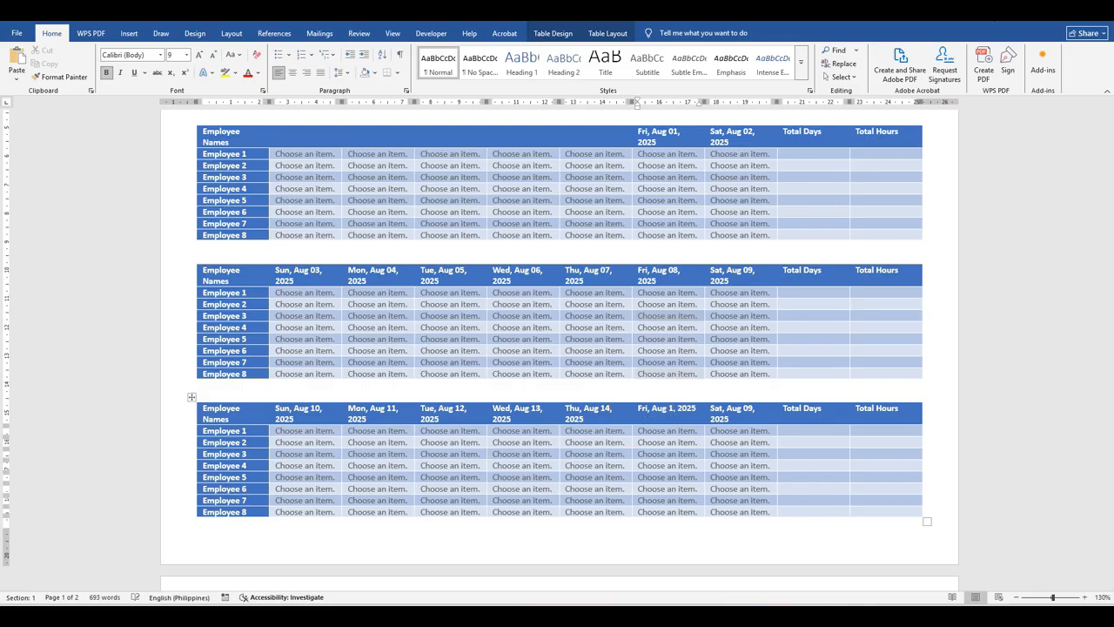
text(5)
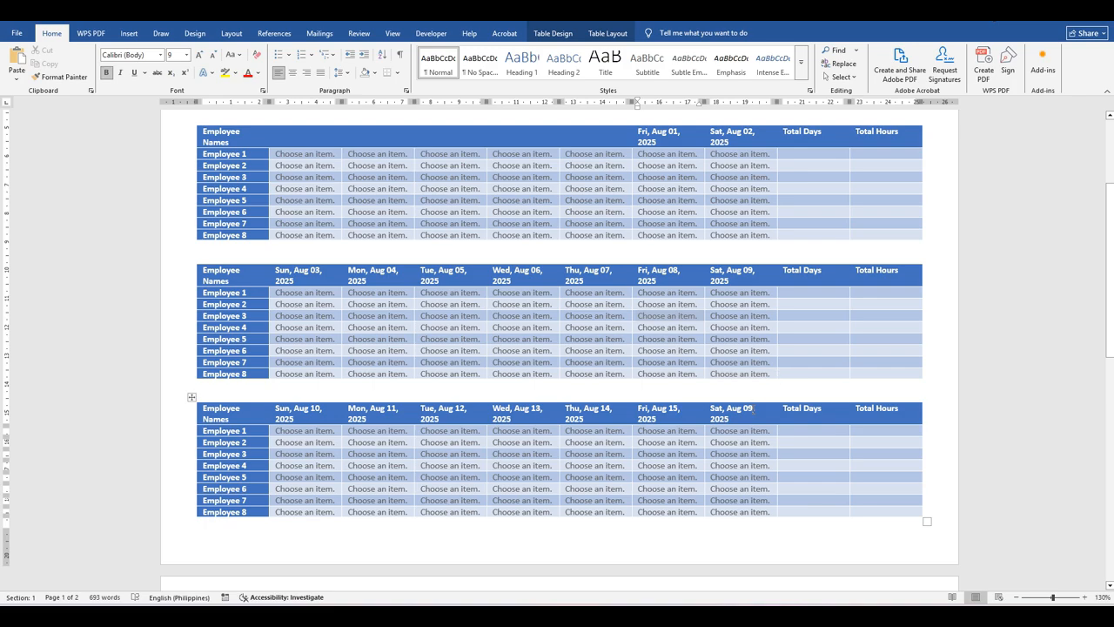
click(753, 408)
key(BackSpace)
key(BackSpace)
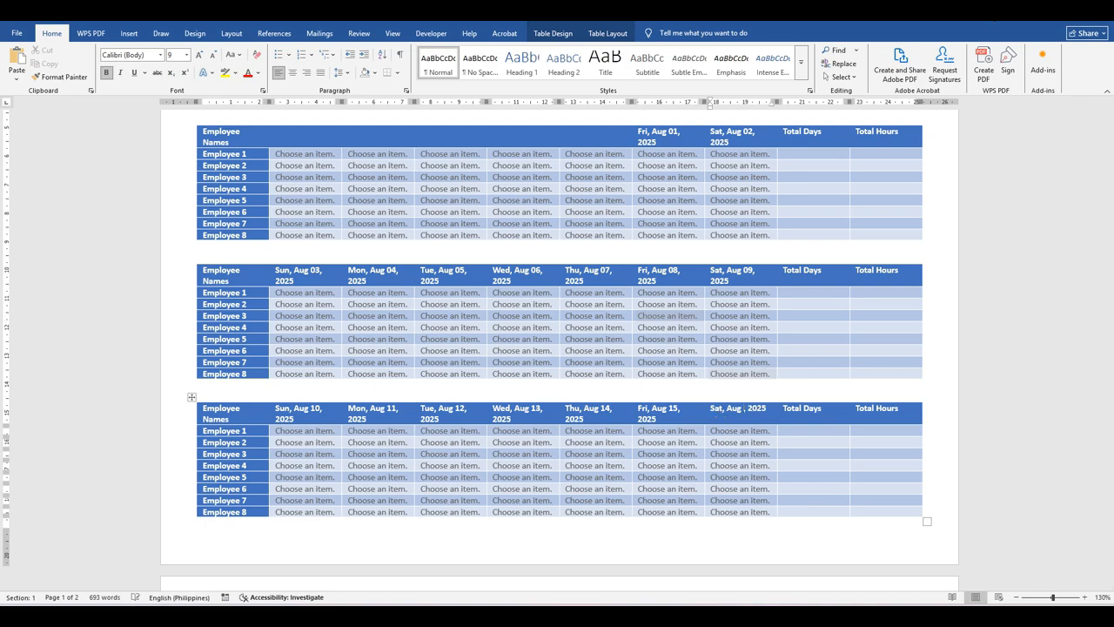
text(16)
click(688, 550)
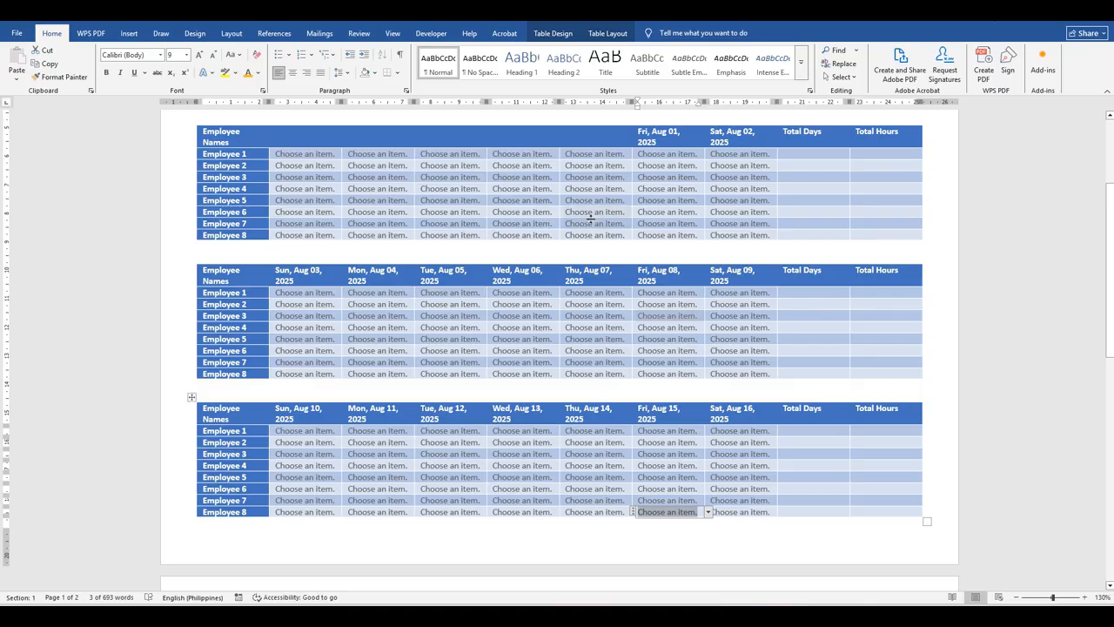
- Add a Rest Day choice to the drop-down list in Employee 1's first day cell of the first weekly table
scroll(590, 218, up, 4)
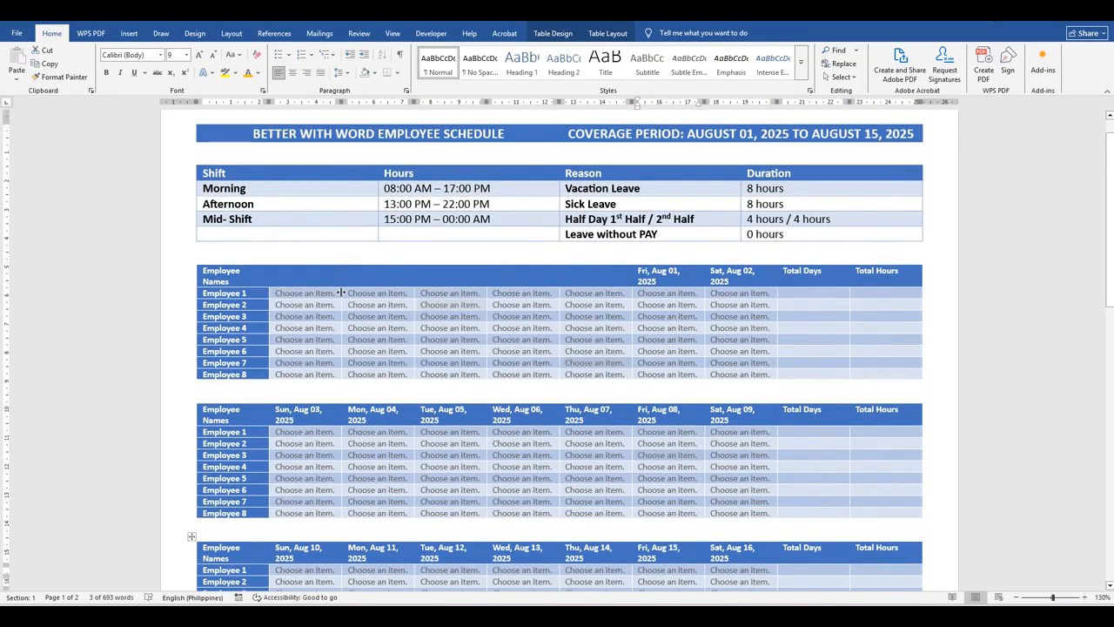
click(338, 292)
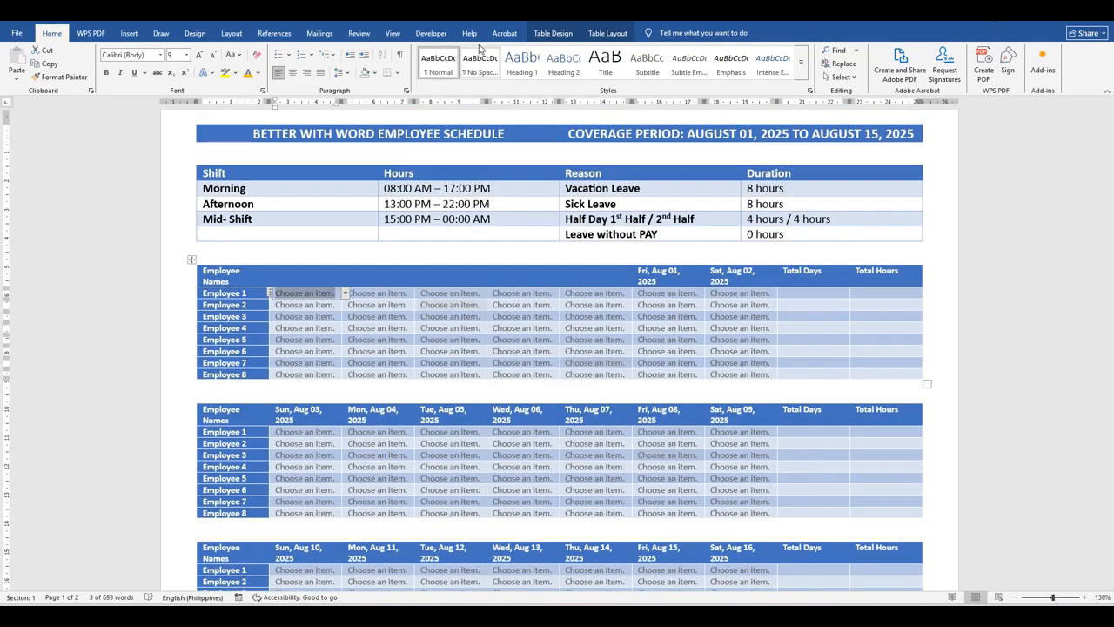
click(436, 39)
click(309, 63)
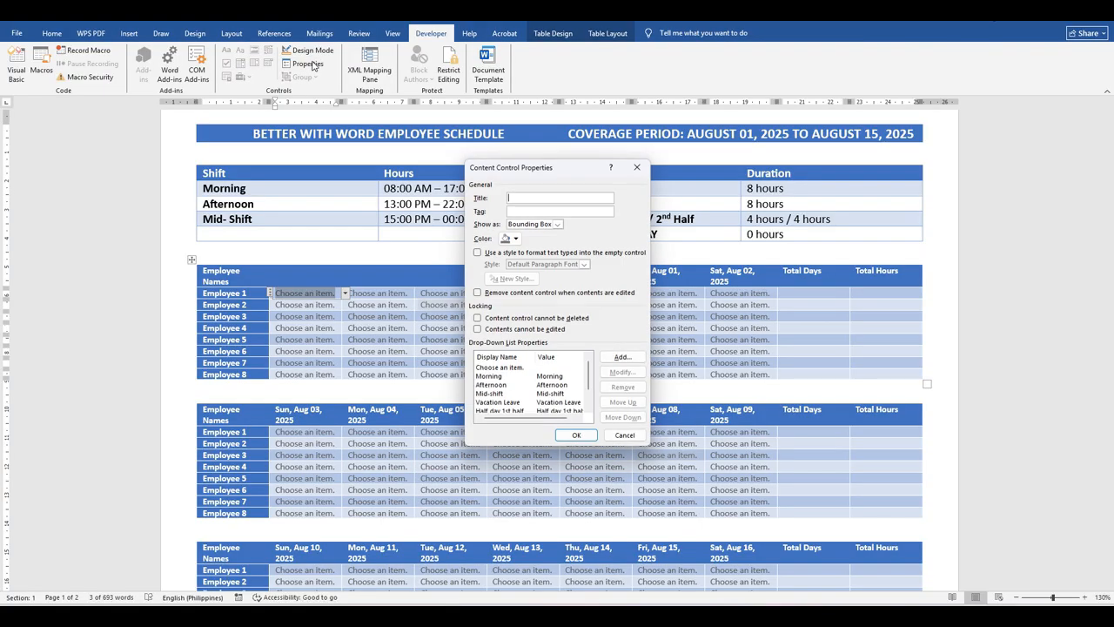
scroll(555, 374, down, 1)
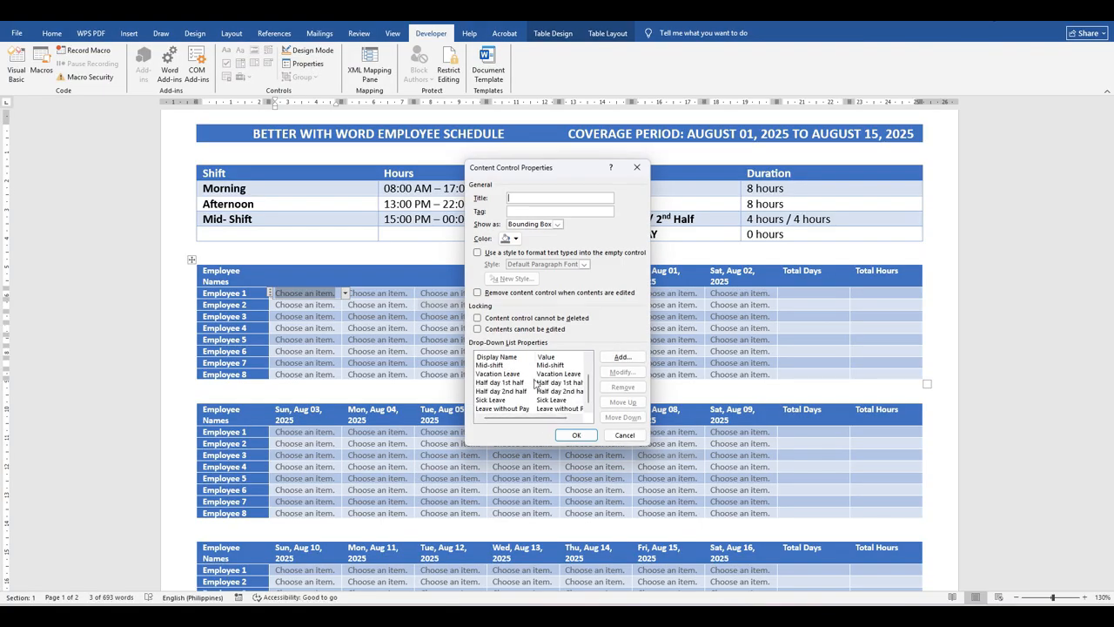
scroll(536, 383, up, 1)
click(621, 358)
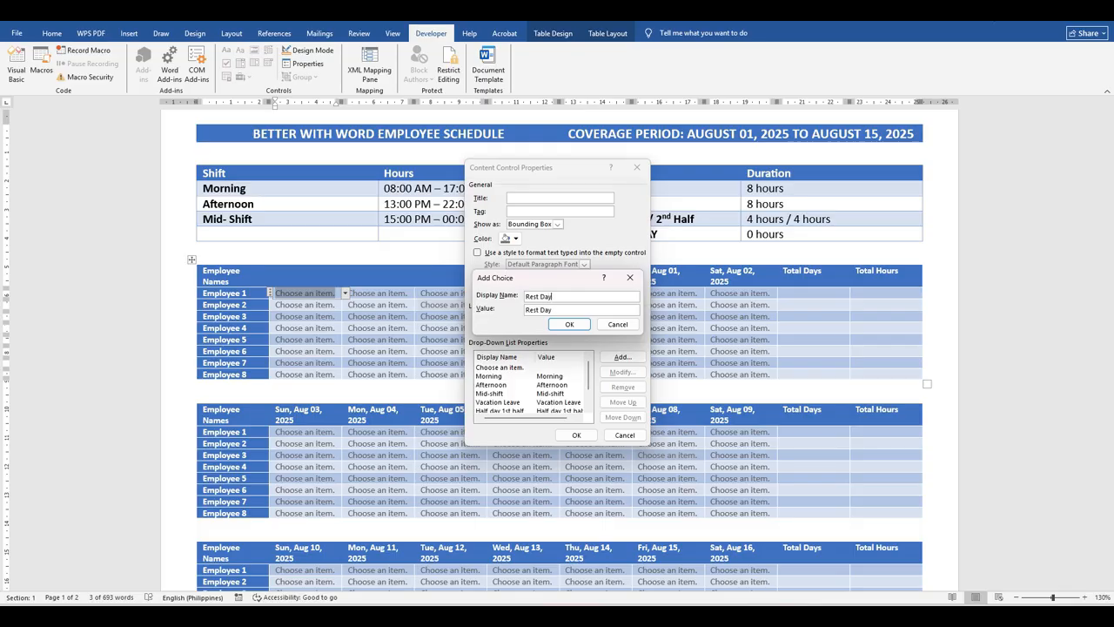
click(569, 325)
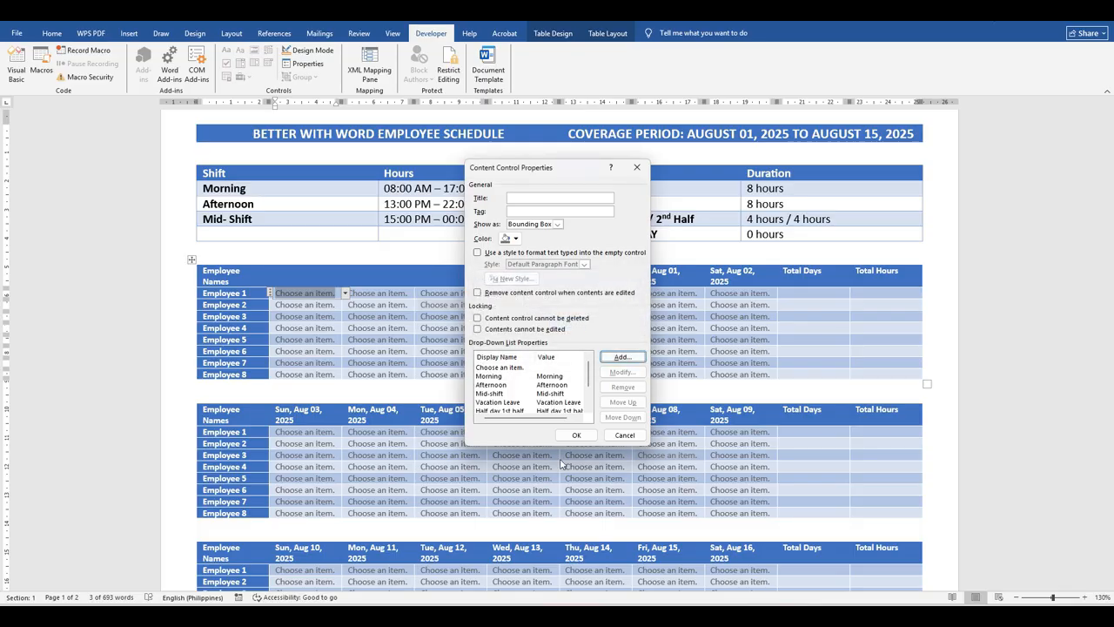
click(577, 435)
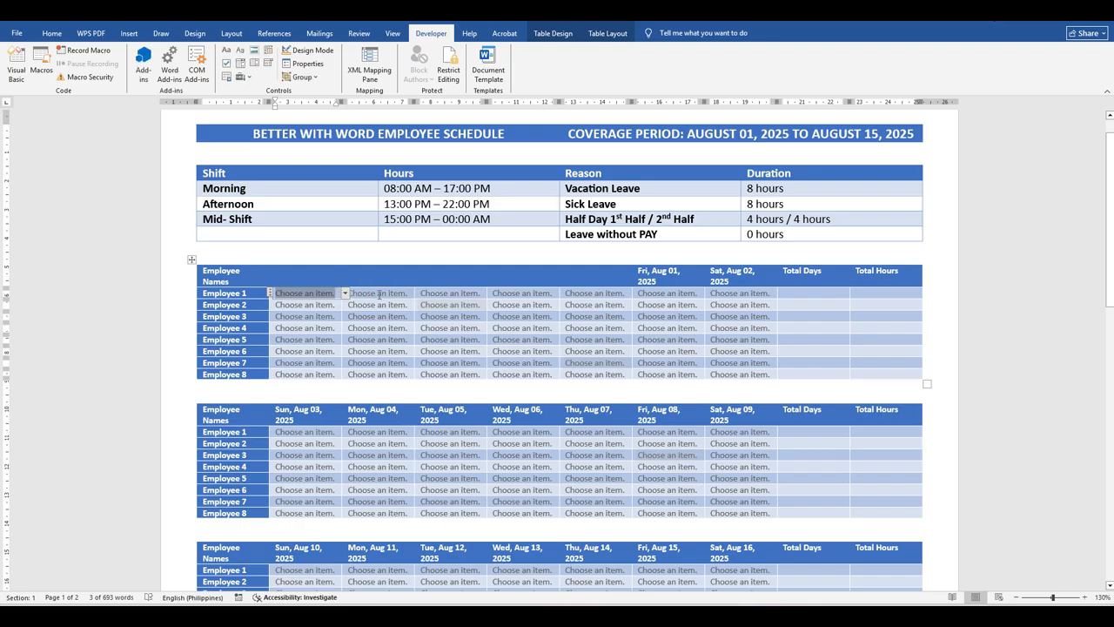
- Copy Employee 1's drop-down with the Rest Day choice over the remaining shift cells of all three weekly tables
drag(408, 294, 748, 376)
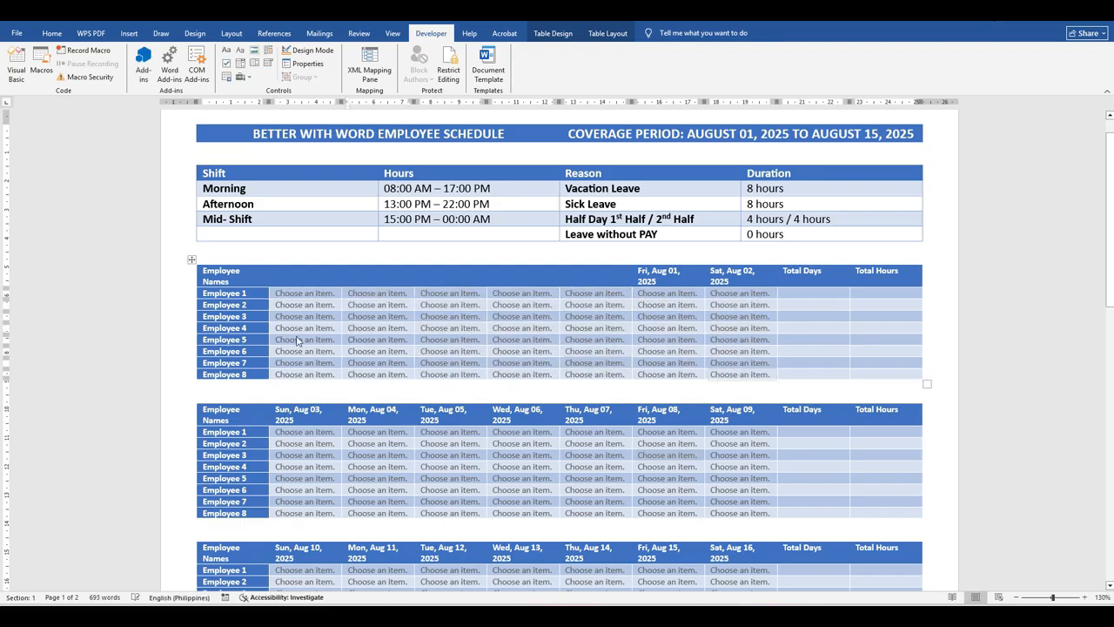
drag(276, 304, 330, 376)
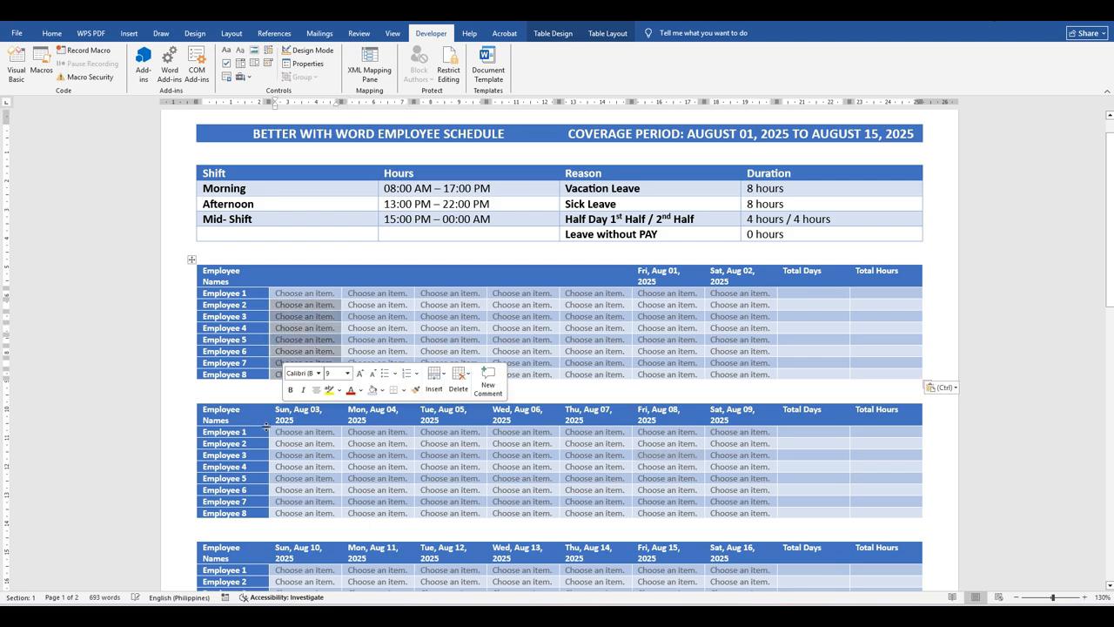
drag(277, 429, 749, 513)
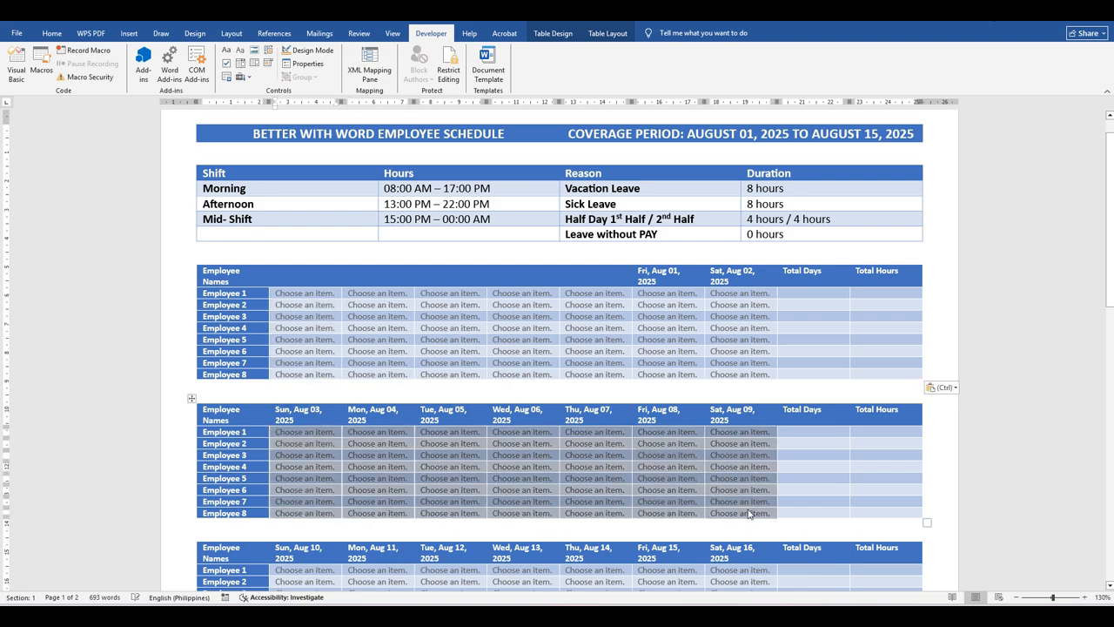
scroll(746, 387, down, 5)
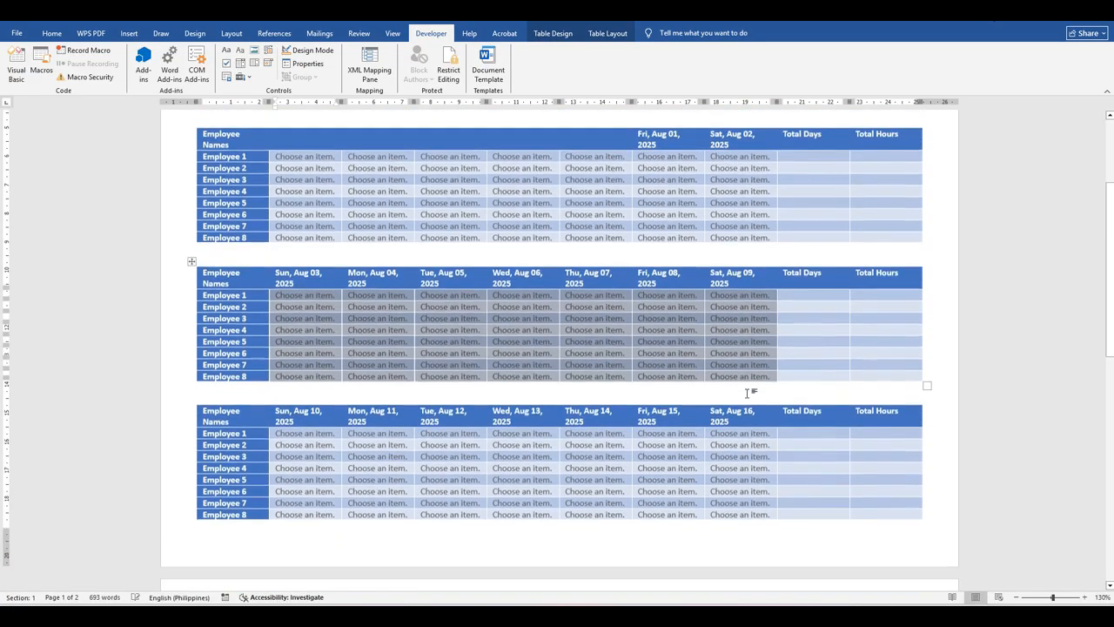
key(ctrl+v)
drag(276, 326, 788, 418)
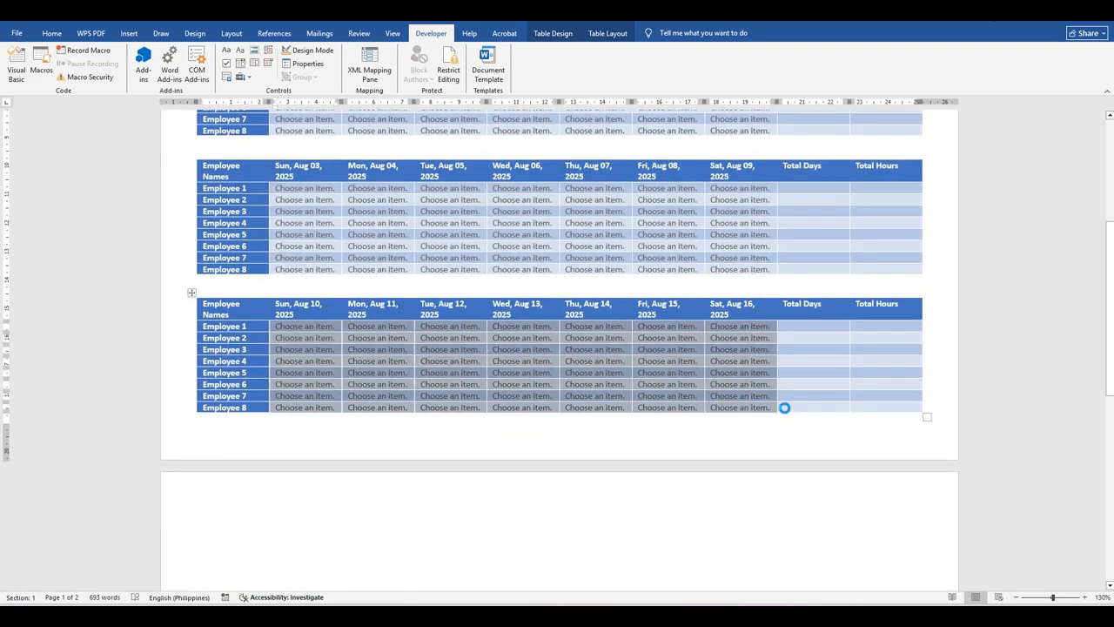
click(784, 407)
scroll(785, 408, down, 3)
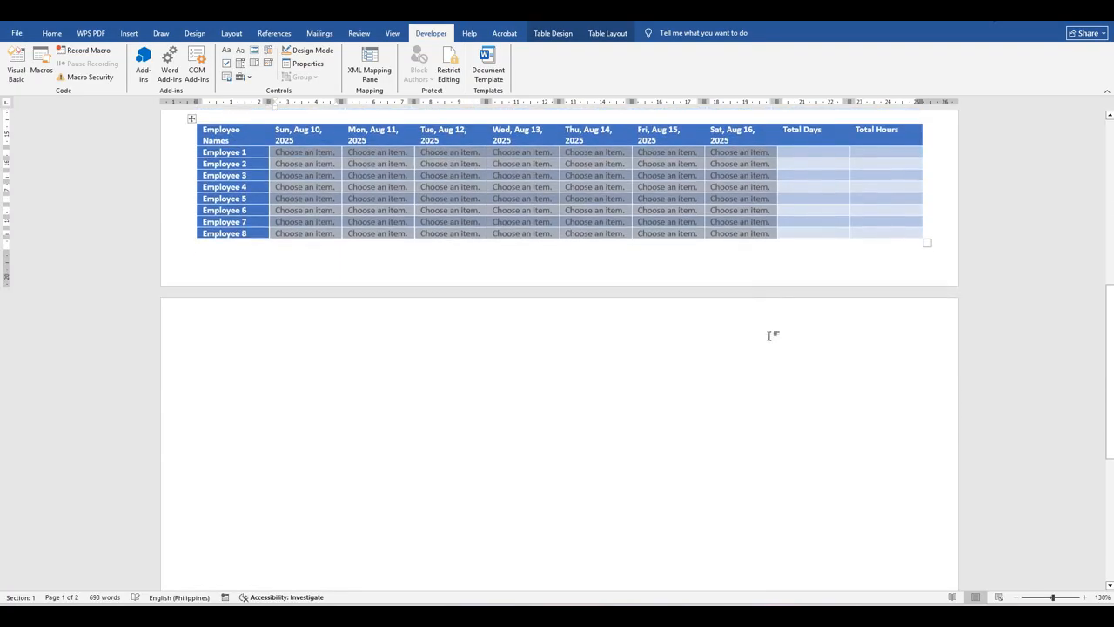
- Check the choices in Employee 1's first drop-down list in the first weekly table, including Rest Day
scroll(765, 308, up, 8)
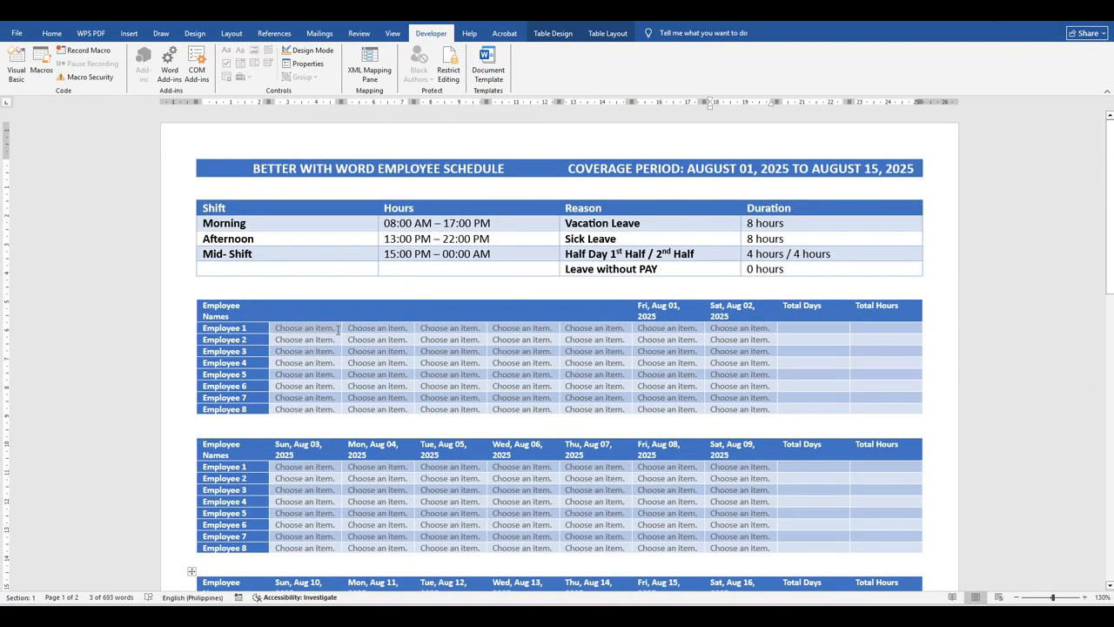
click(340, 329)
click(345, 329)
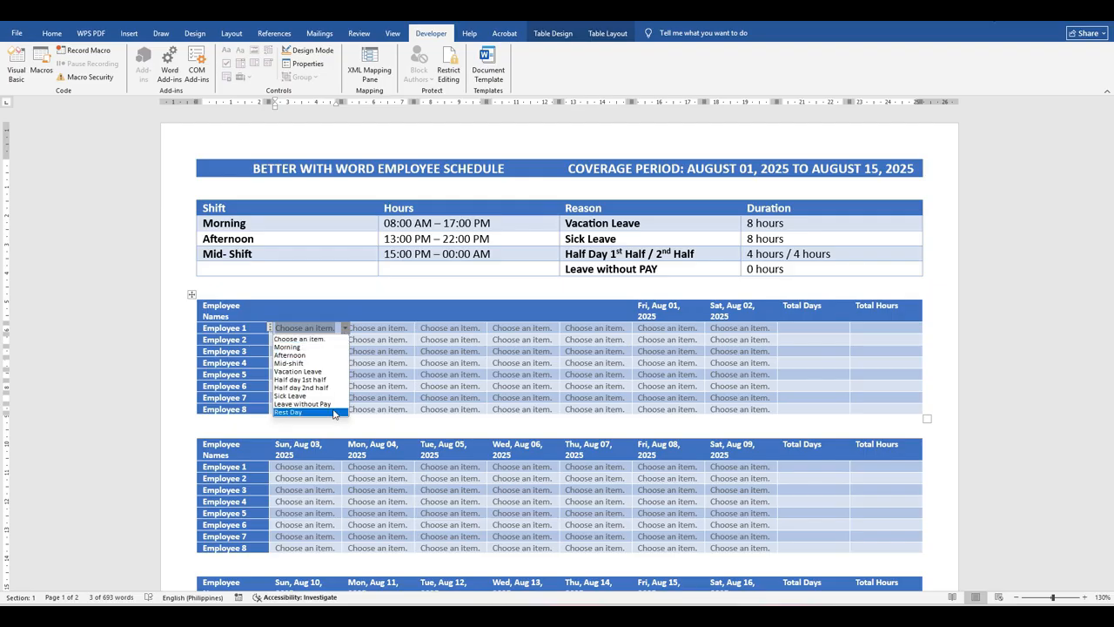
click(934, 306)
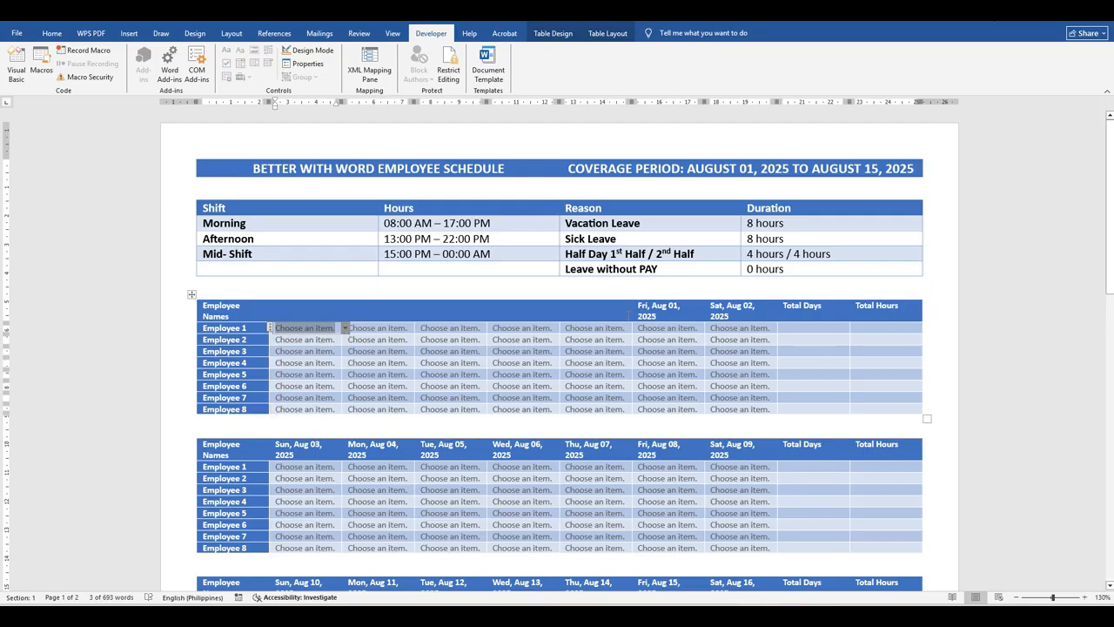
click(505, 292)
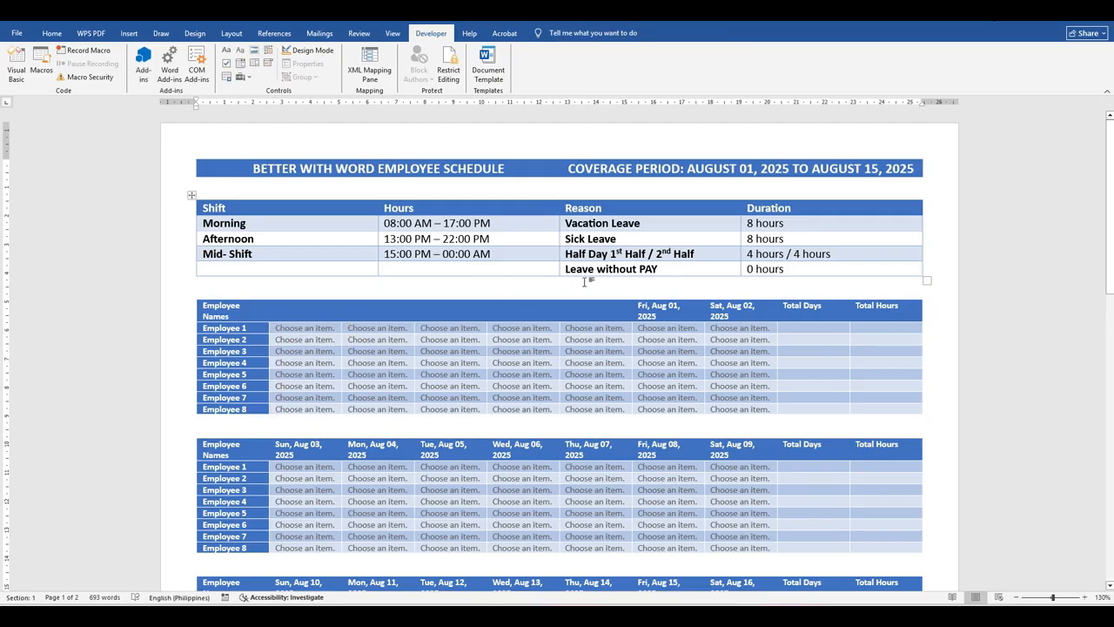
- Fill the empty Shift and Hours cells in the shift table's last row with Rest Day and OFF
click(256, 269)
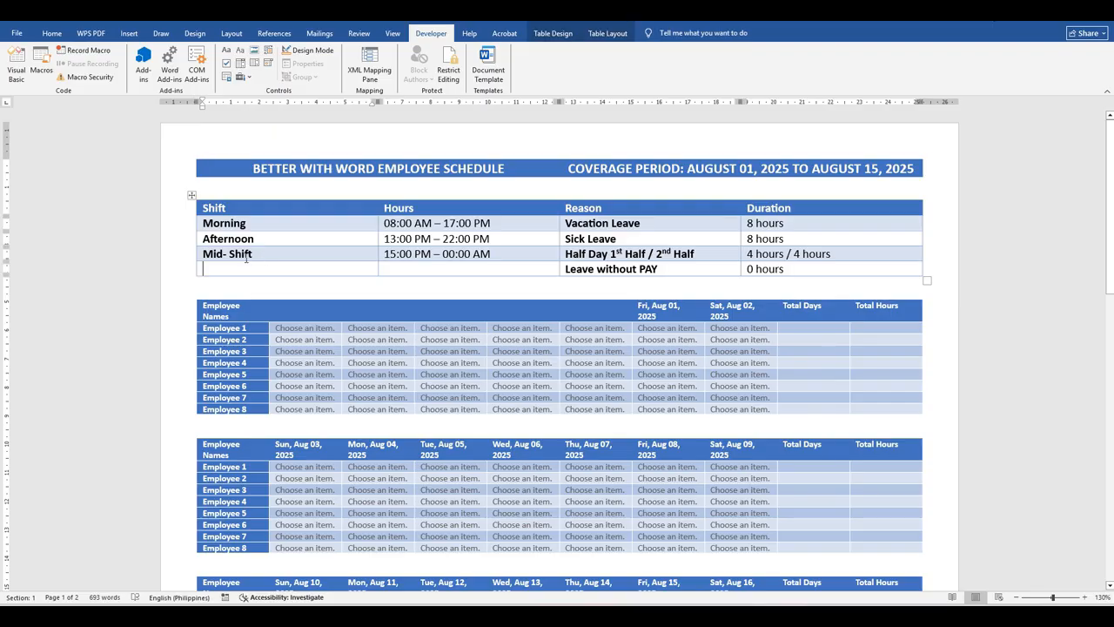
text(Res)
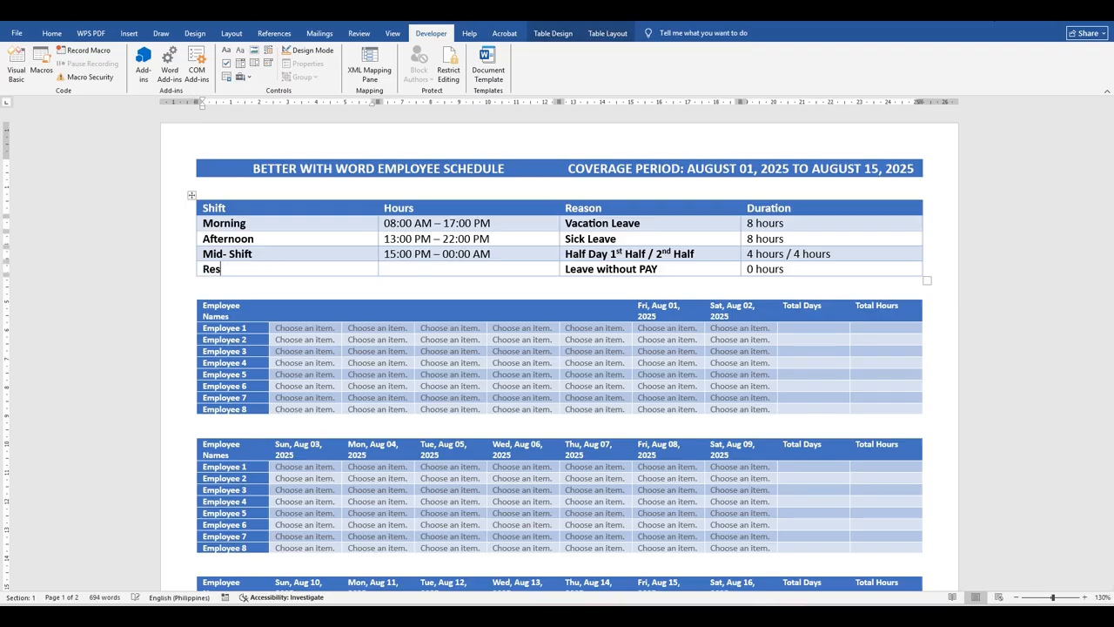
text(yt FDay)
key(BackSpace)
key(BackSpace)
key(BackSpace)
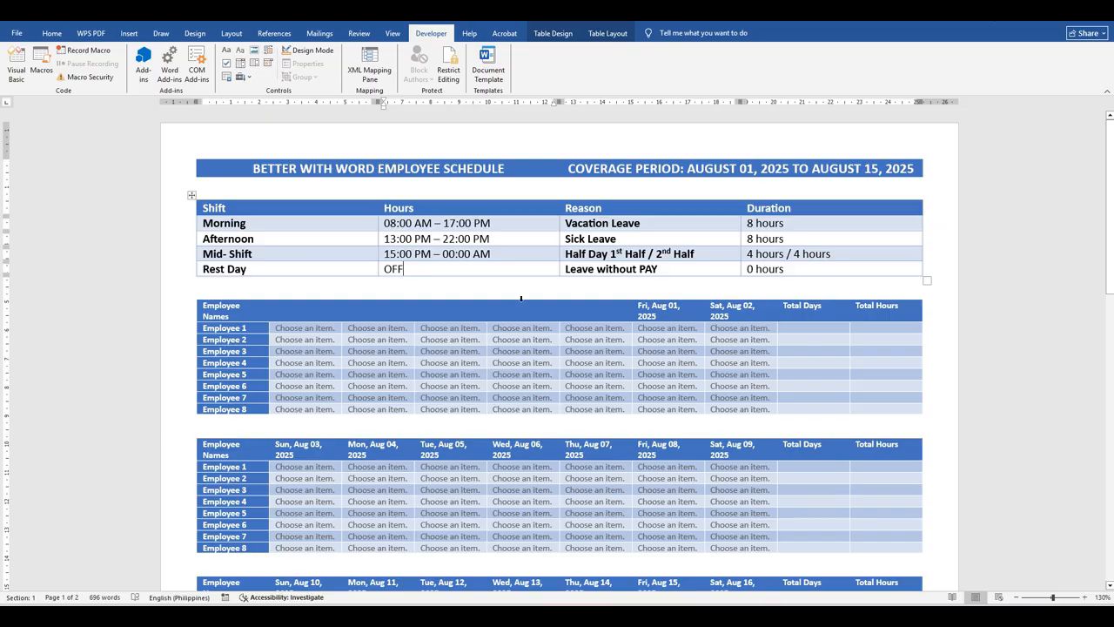
key(ctrl+s)
- Place the insertion point at the start of the blank second page, below the third weekly table
click(651, 373)
scroll(896, 304, down, 5)
scroll(897, 305, up, 2)
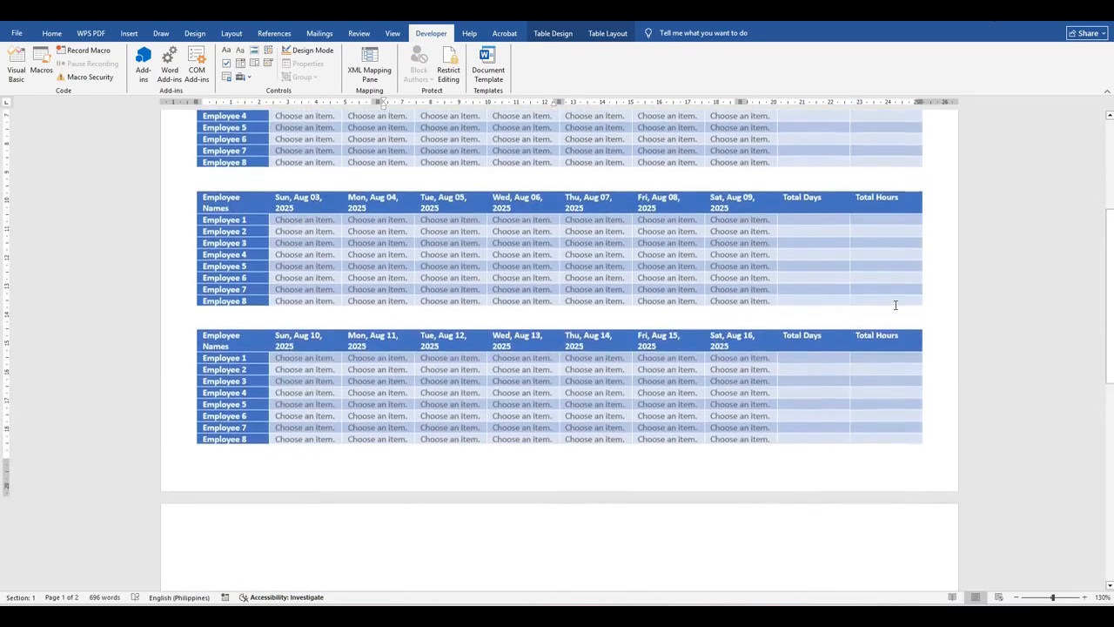
scroll(895, 304, up, 2)
scroll(832, 279, down, 4)
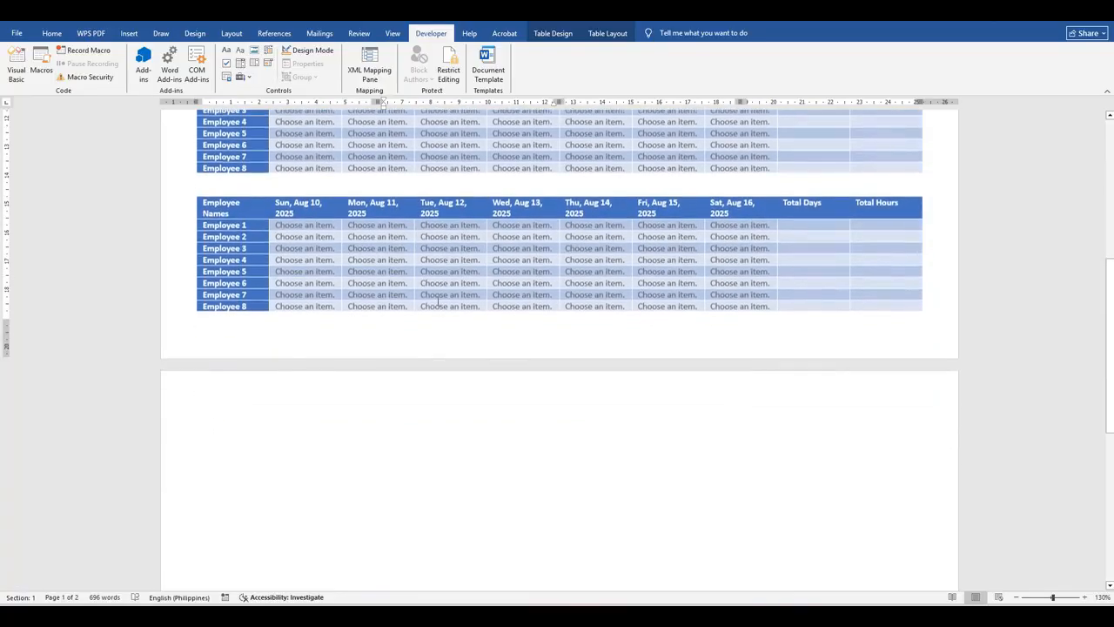
click(405, 333)
click(772, 331)
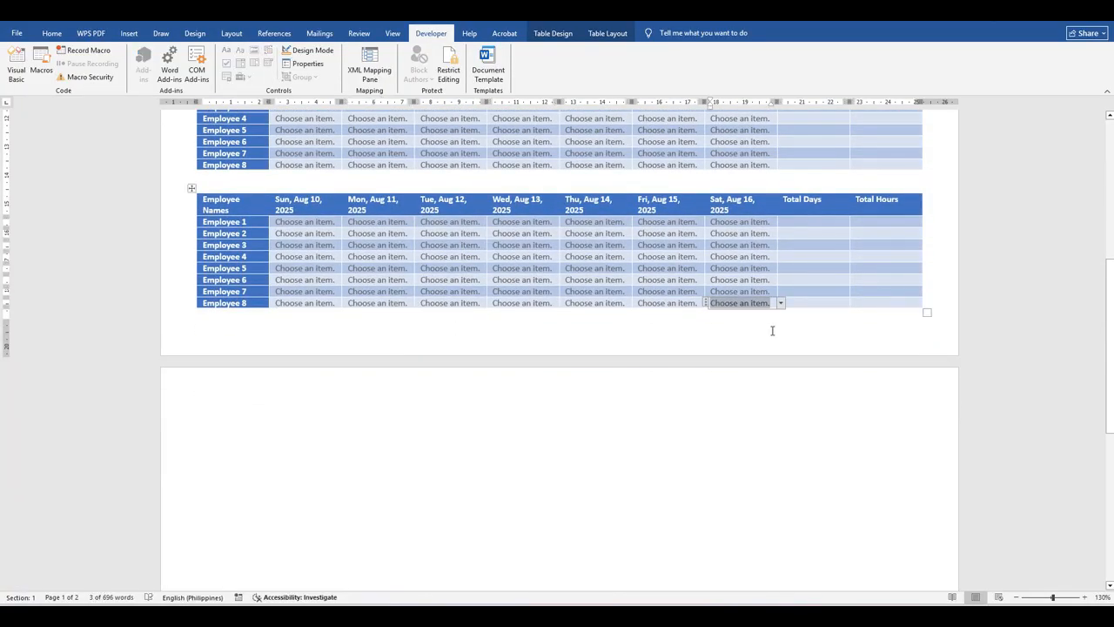
click(368, 400)
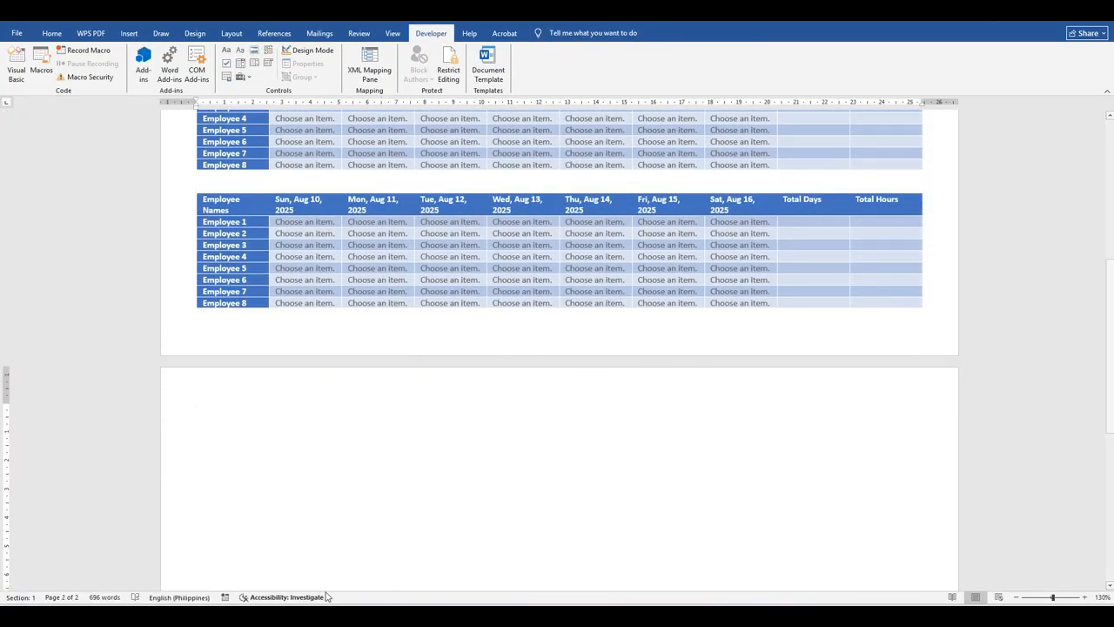
- Switch to the Employee Schedule Template document and copy its table of employee names, total days and total hours
mouse_move(328, 616)
click(306, 568)
scroll(434, 396, down, 5)
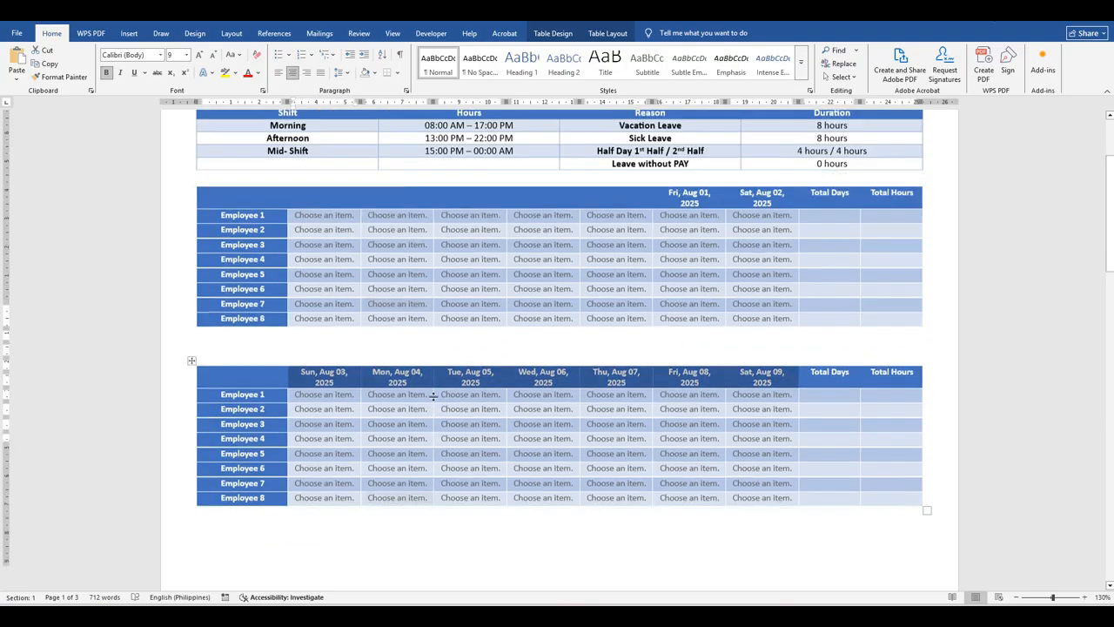
scroll(435, 396, down, 3)
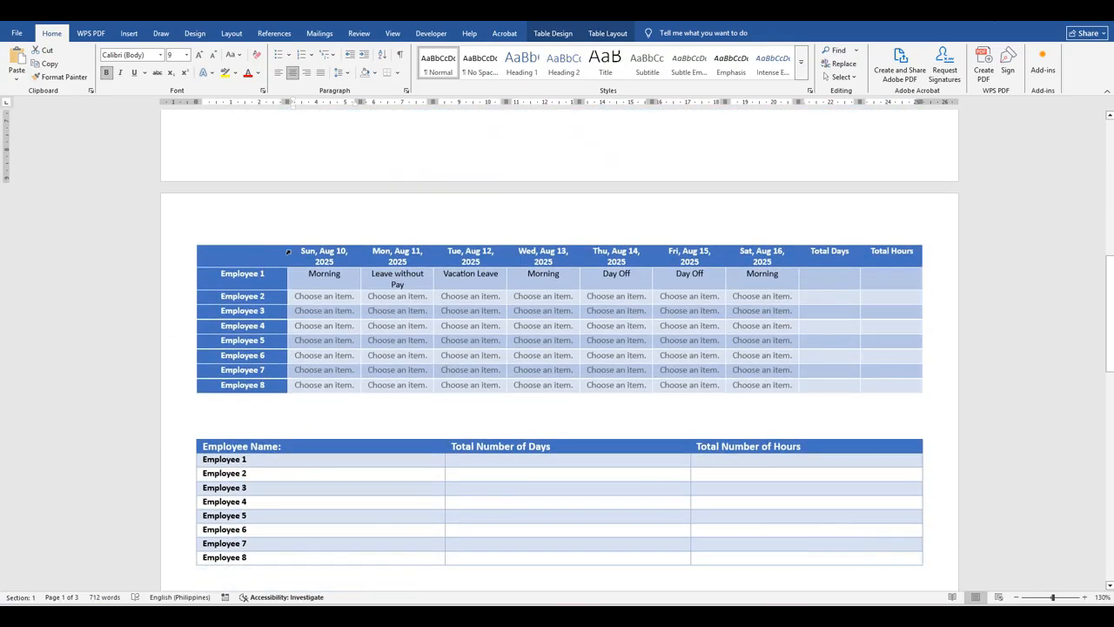
scroll(368, 284, up, 12)
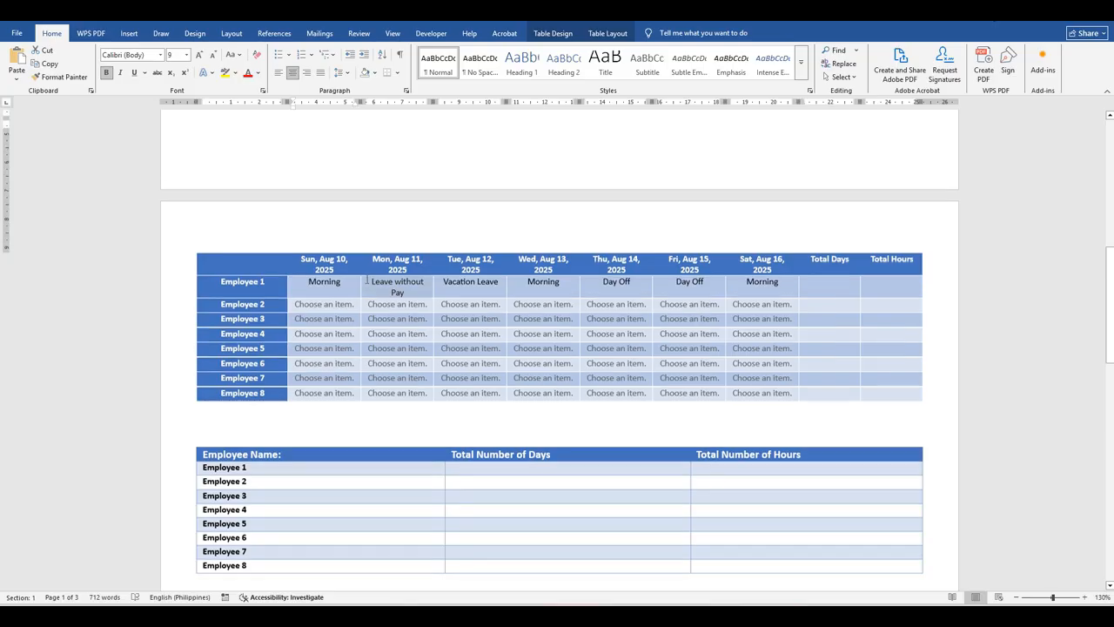
scroll(366, 279, down, 14)
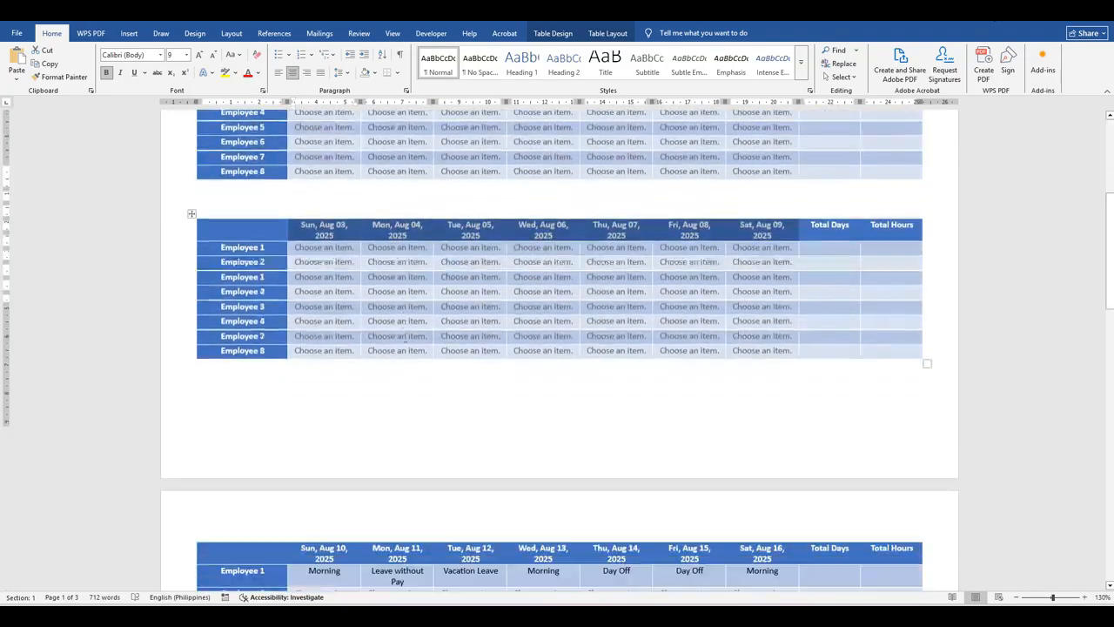
scroll(351, 328, down, 1)
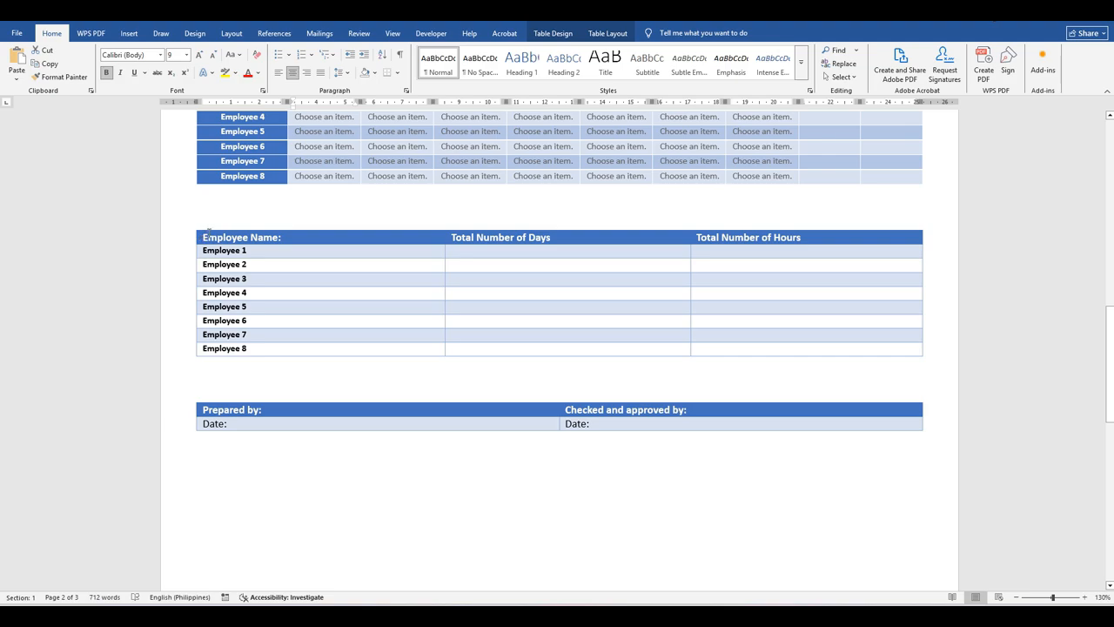
drag(209, 233, 879, 353)
key(ctrl+c)
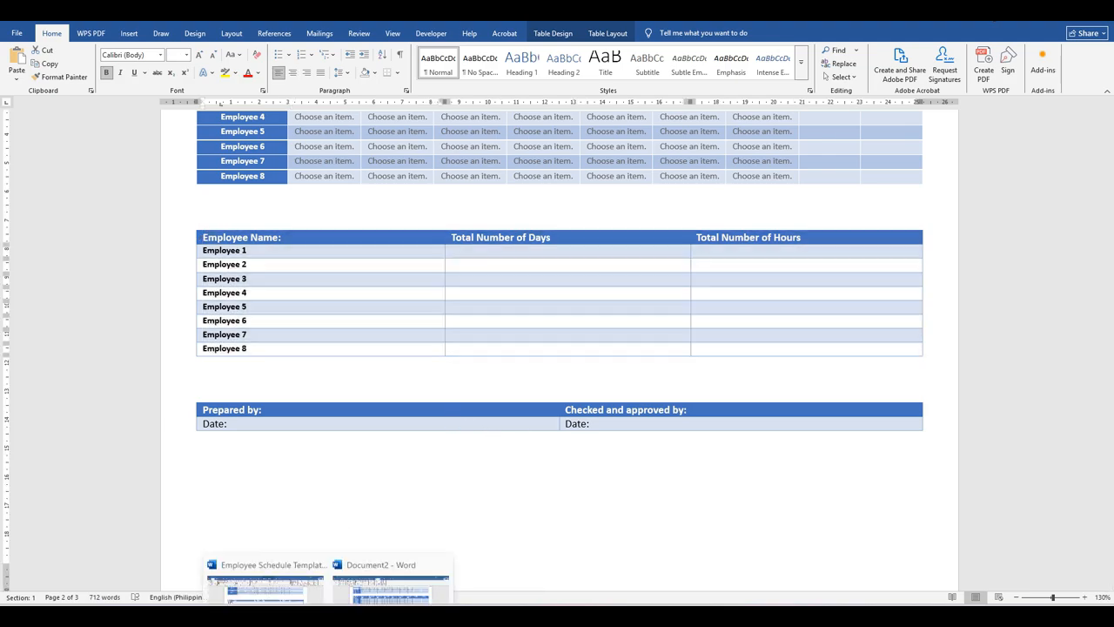
- Switch to Document2, paste the employee totals table on its second page and add a blank line below it
click(418, 579)
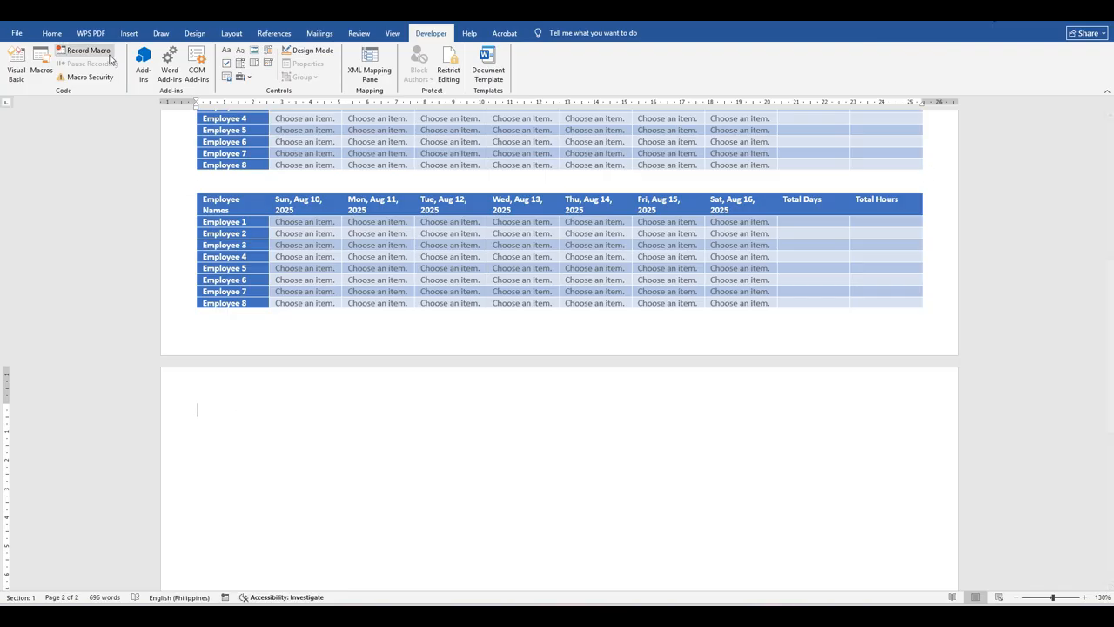
key(ctrl+v)
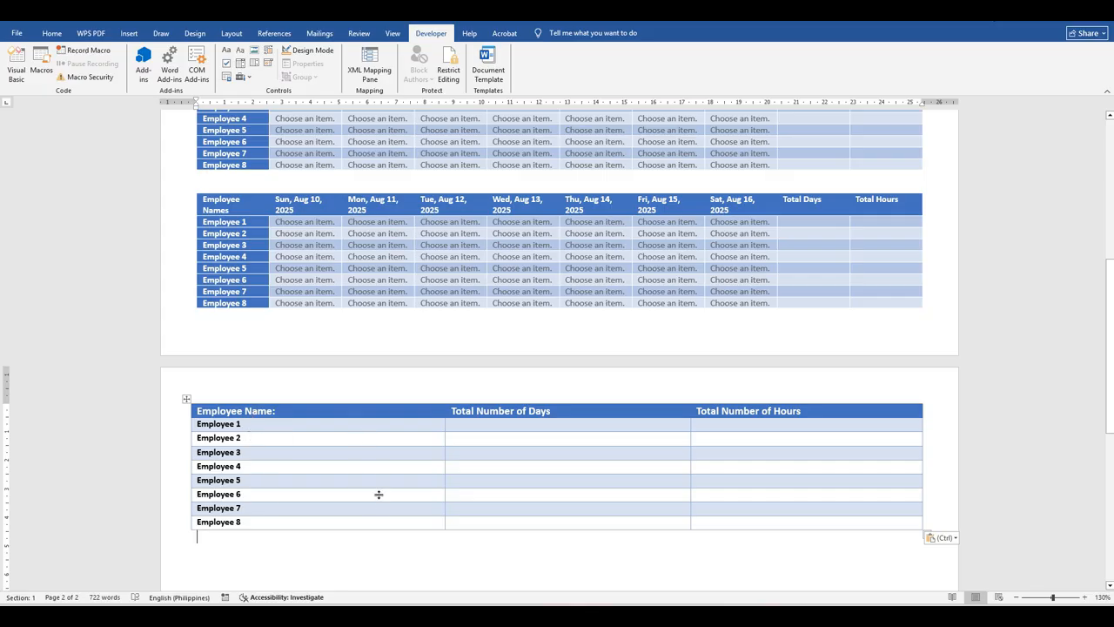
scroll(240, 476, down, 2)
key(Return)
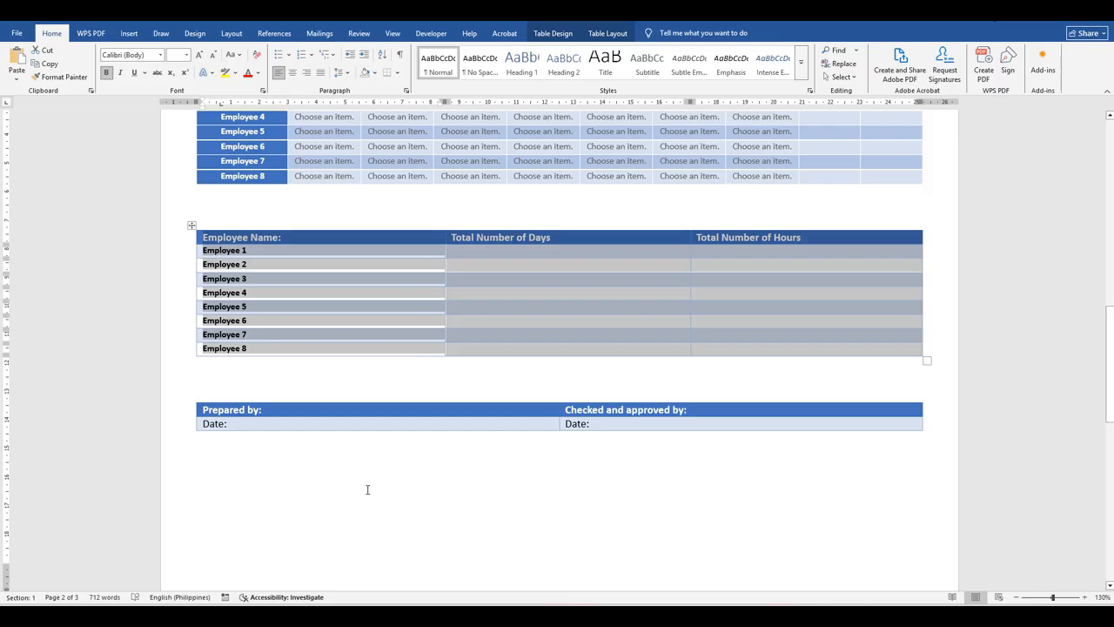
- Return to the template document and place the insertion point in its Prepared by and Checked and approved by table
click(367, 489)
scroll(410, 479, down, 4)
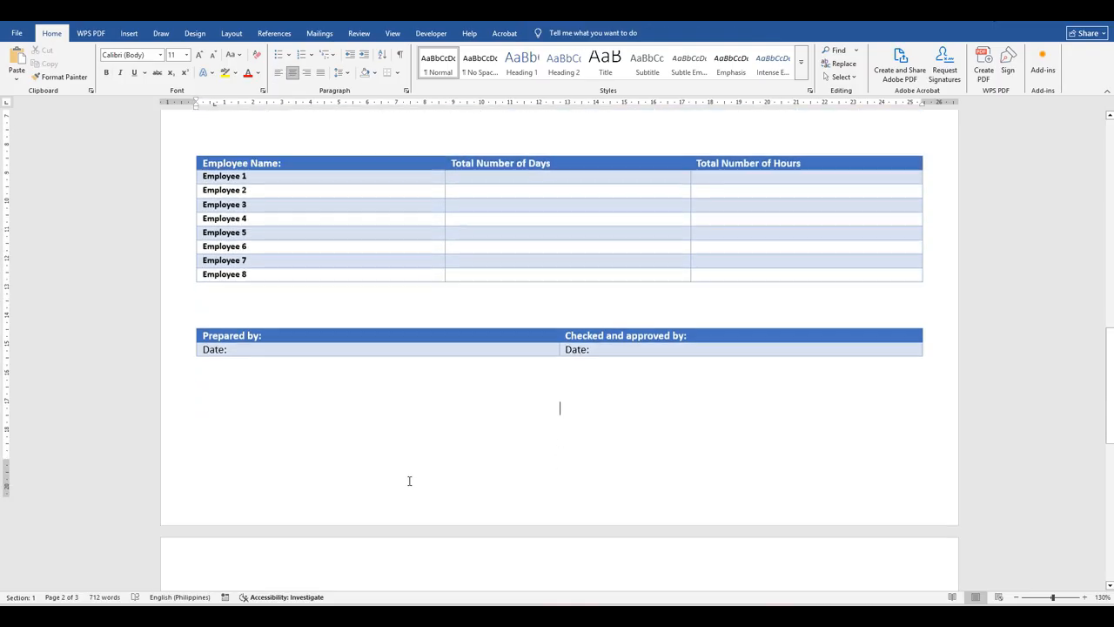
scroll(410, 478, up, 3)
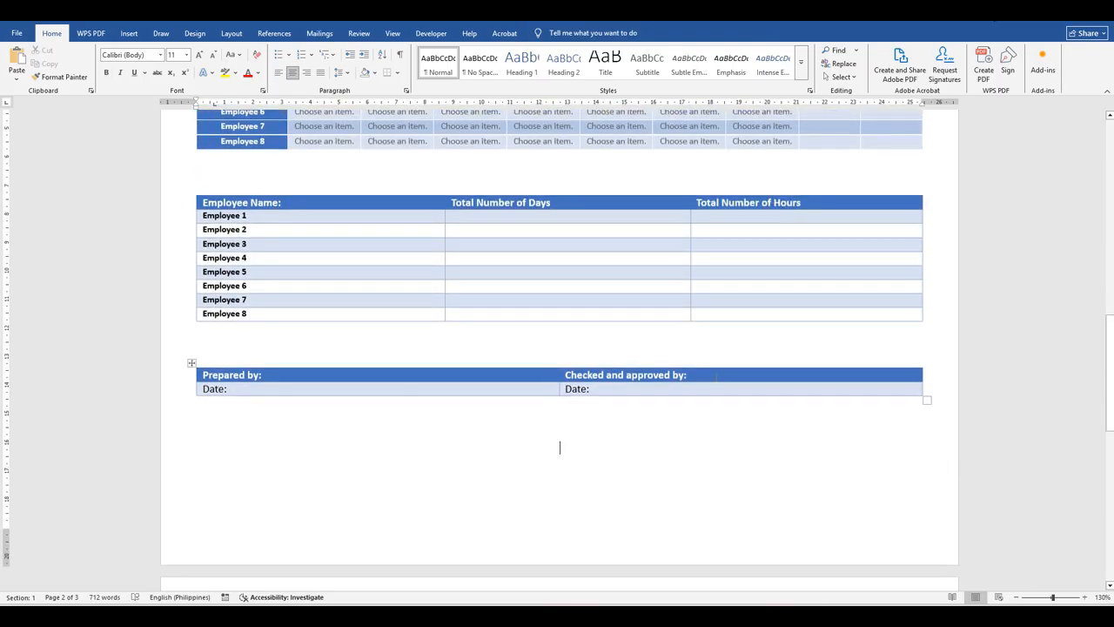
click(320, 394)
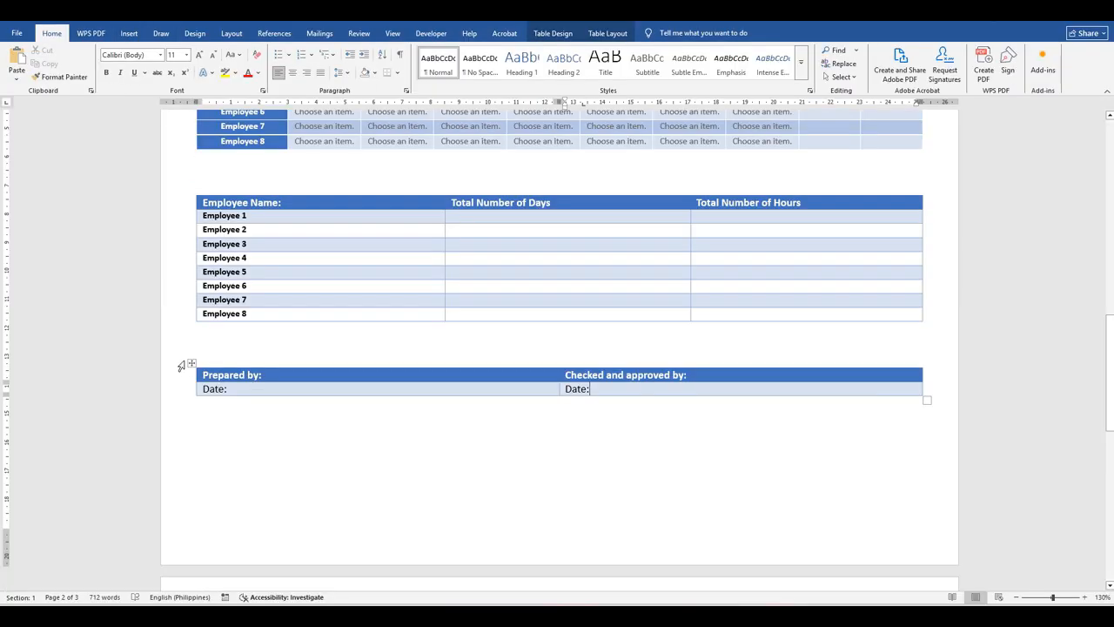
- Copy the "Prepared by / Checked and approved by" table from the finished document and paste it below the totals table in the new schedule
click(190, 363)
key(ctrl+c)
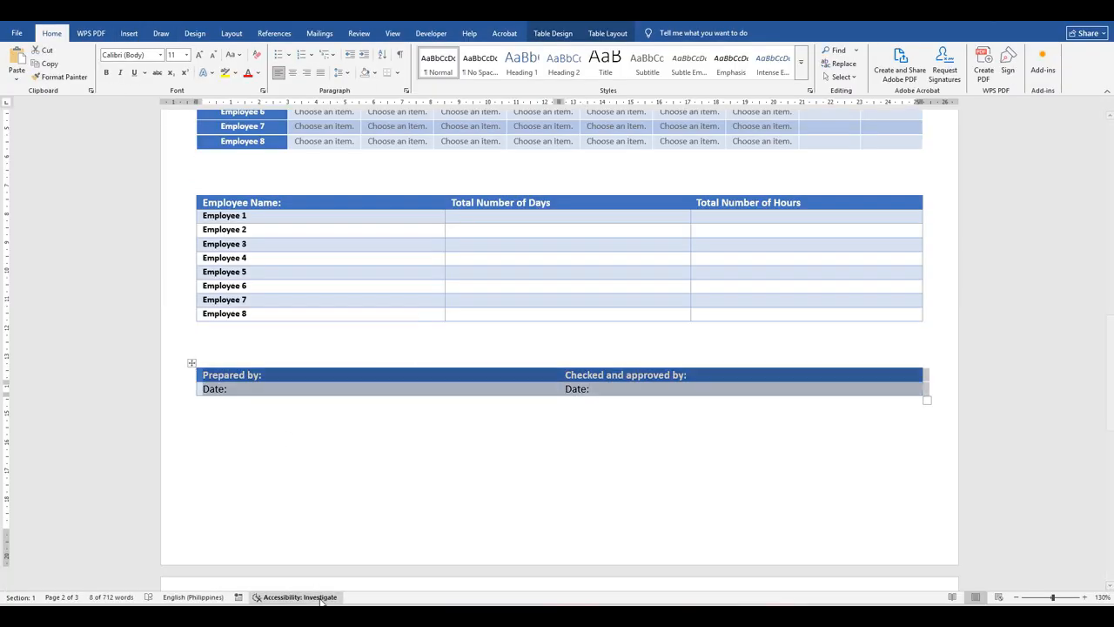
click(329, 616)
click(405, 584)
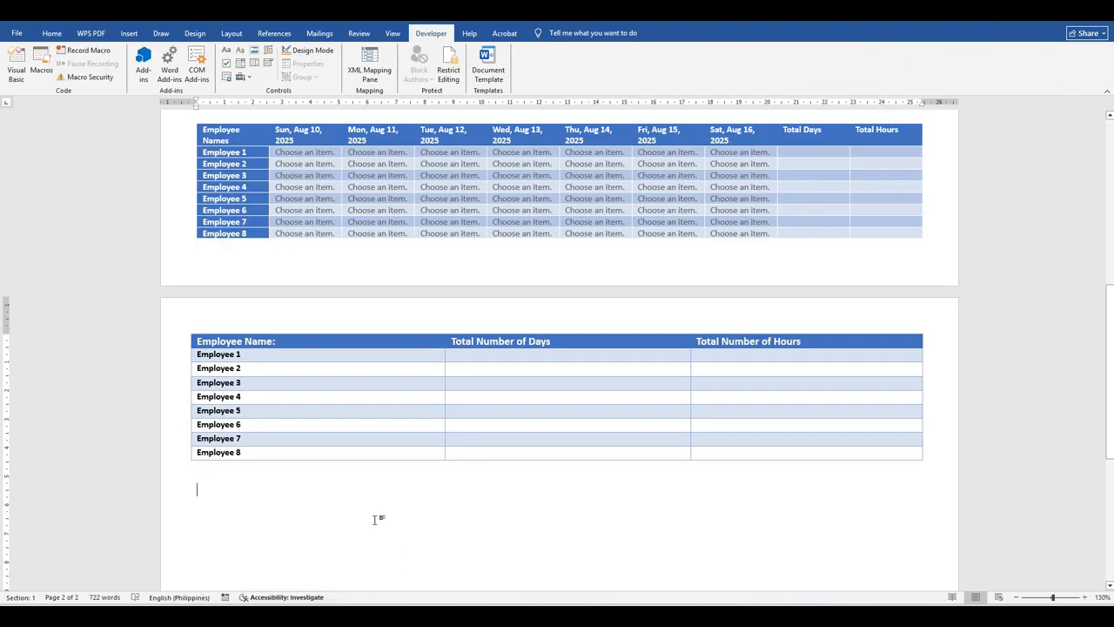
key(ctrl+v)
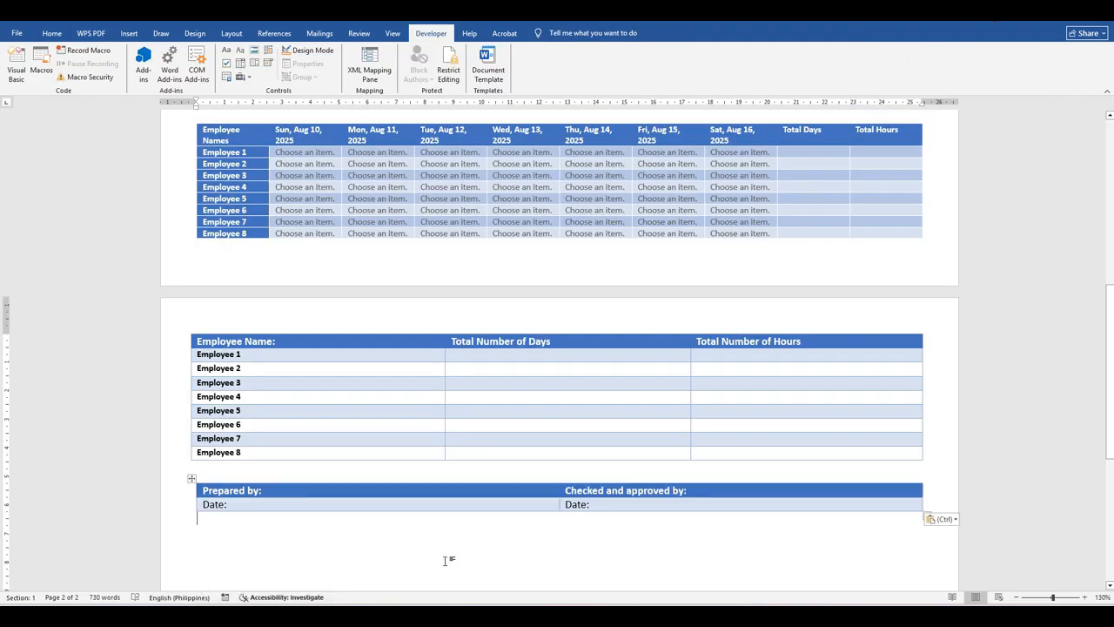
- Look through the whole schedule, from the title and shift legend to the weekly, totals and sign-off tables
scroll(704, 525, up, 10)
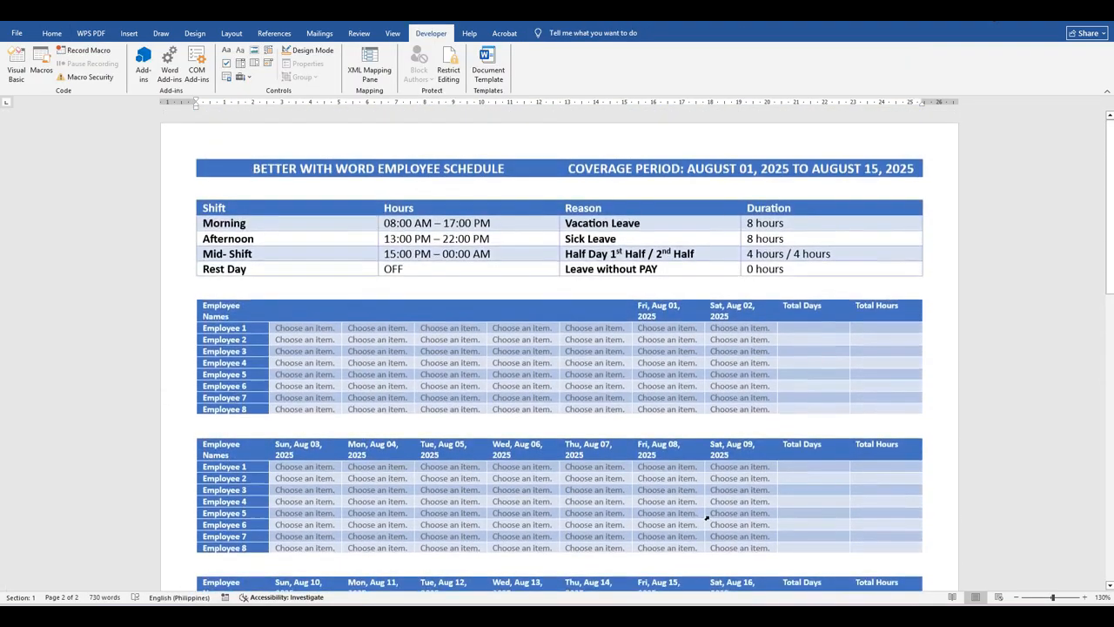
scroll(707, 517, down, 3)
scroll(694, 465, up, 2)
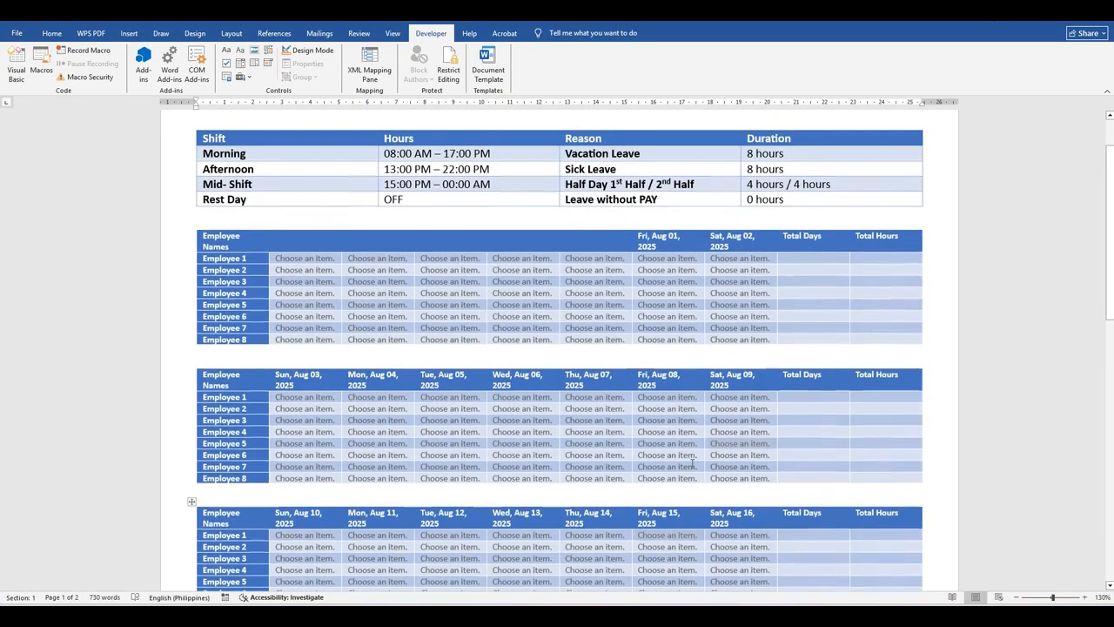
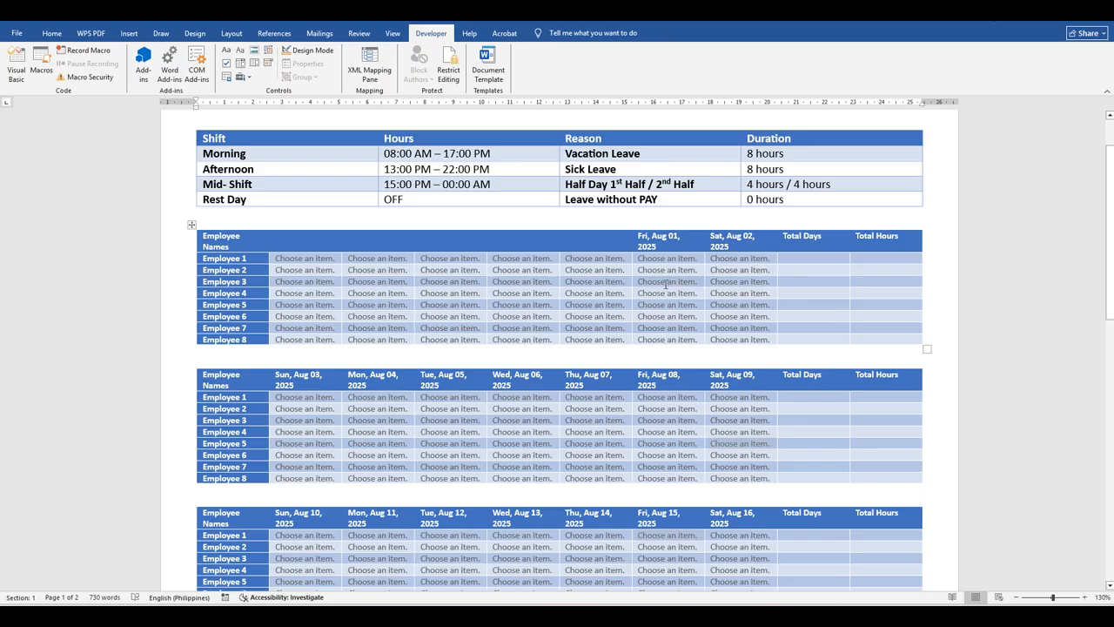
scroll(666, 283, down, 7)
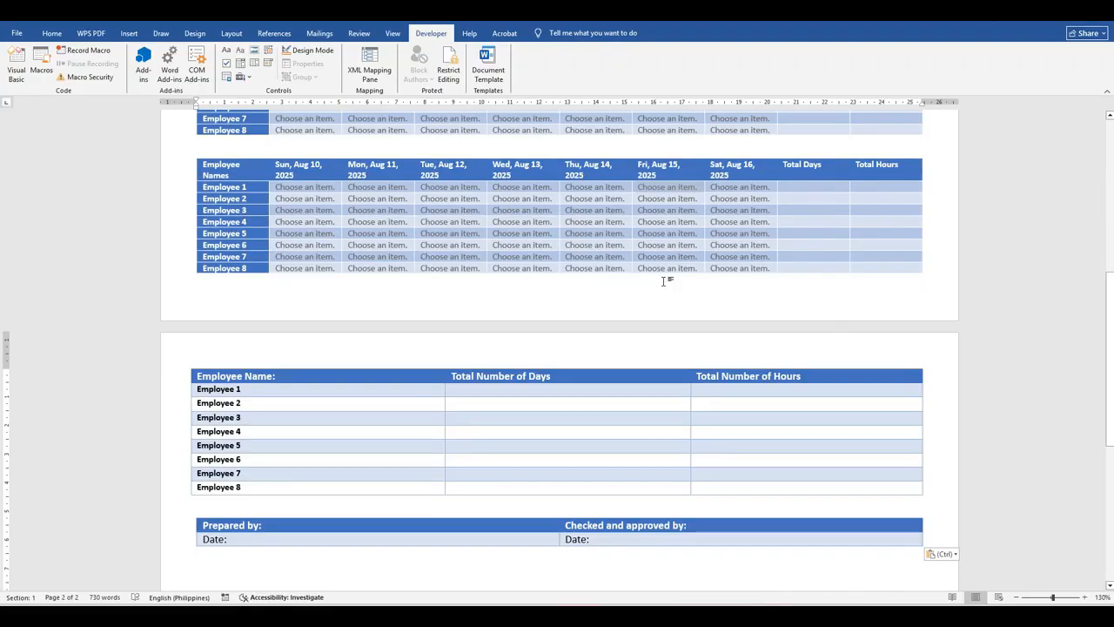
scroll(663, 281, up, 3)
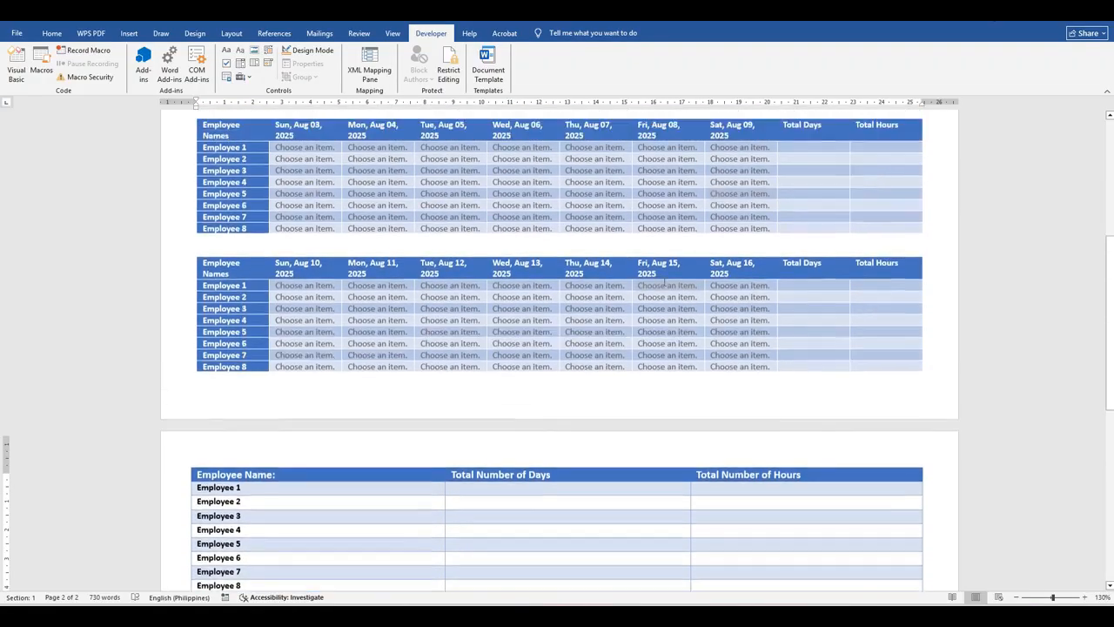
scroll(666, 281, up, 5)
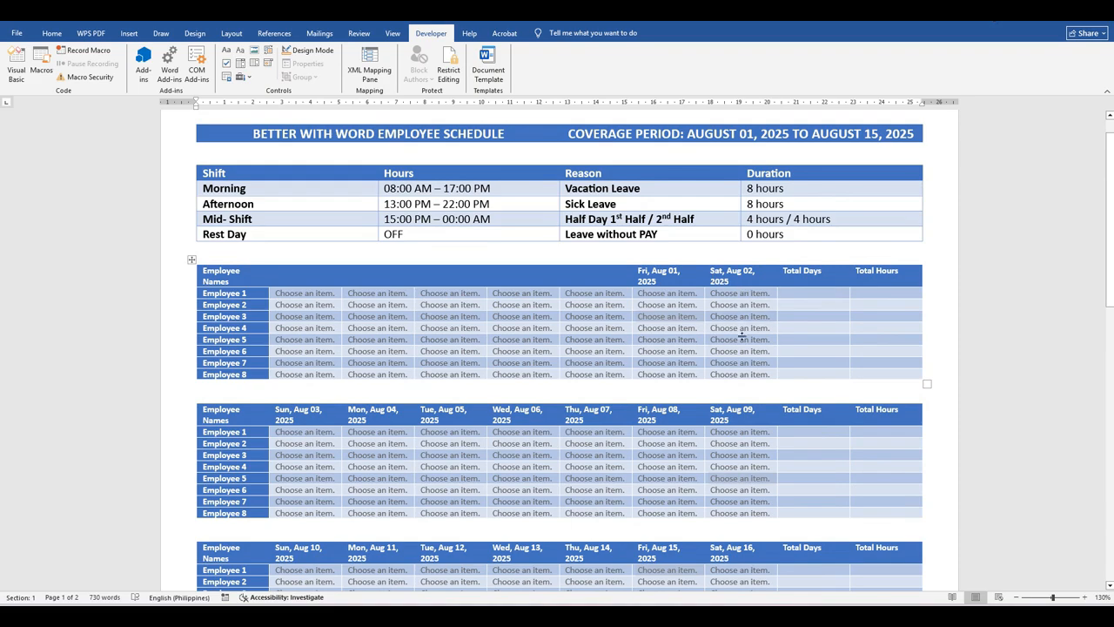
scroll(747, 306, down, 3)
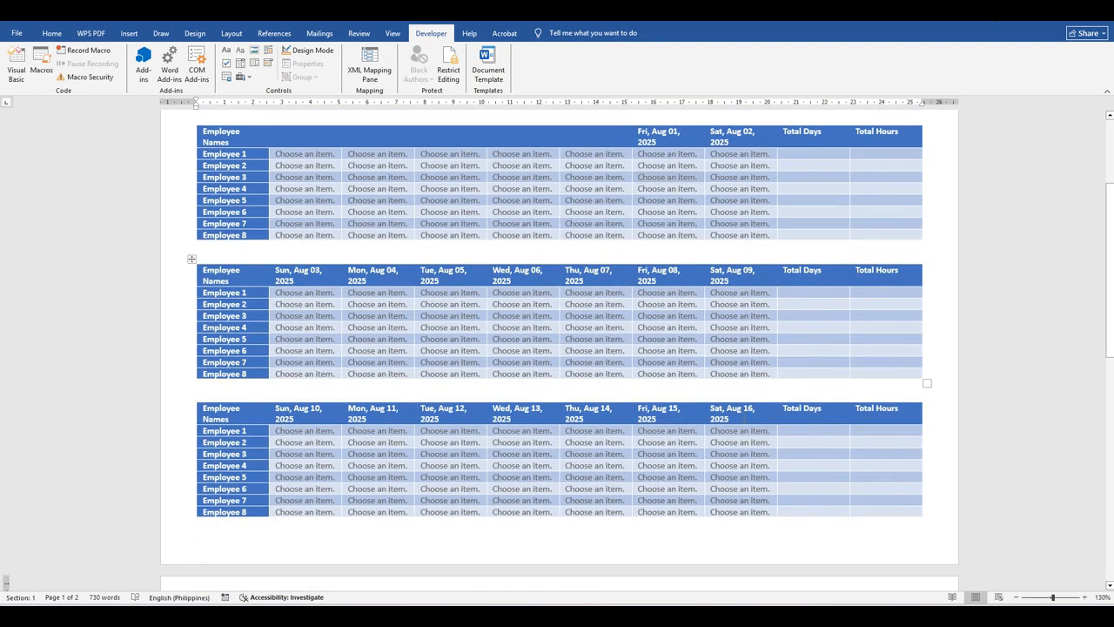
scroll(744, 419, up, 3)
- For Fri, Aug 01, assign Morning to Employee 1, Afternoon to Employee 2 and Mid-shift to Employee 3
click(679, 293)
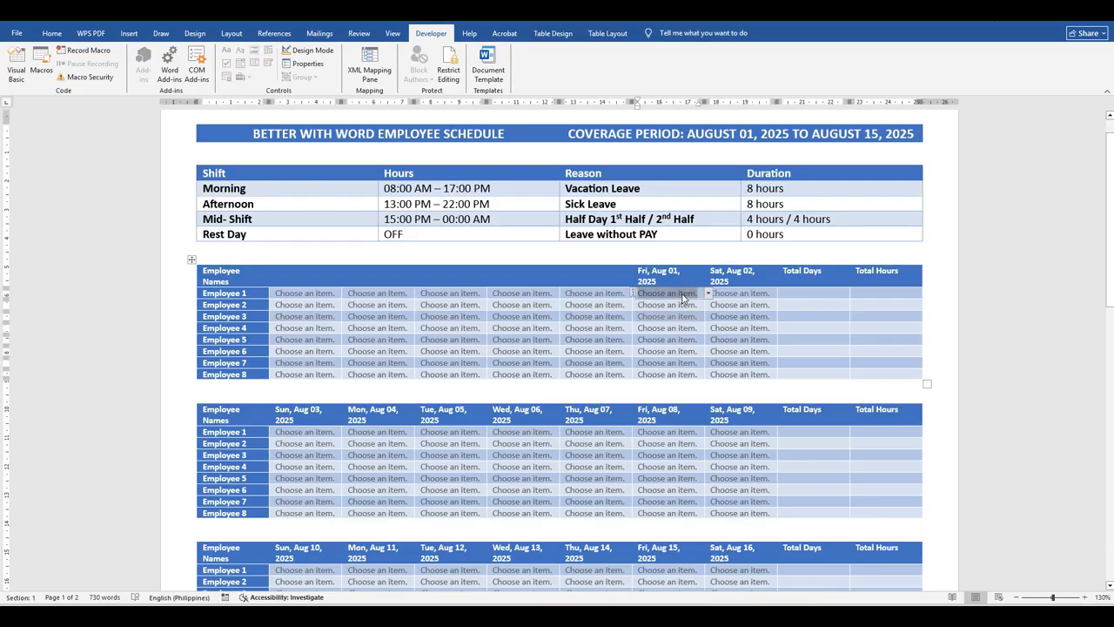
click(709, 294)
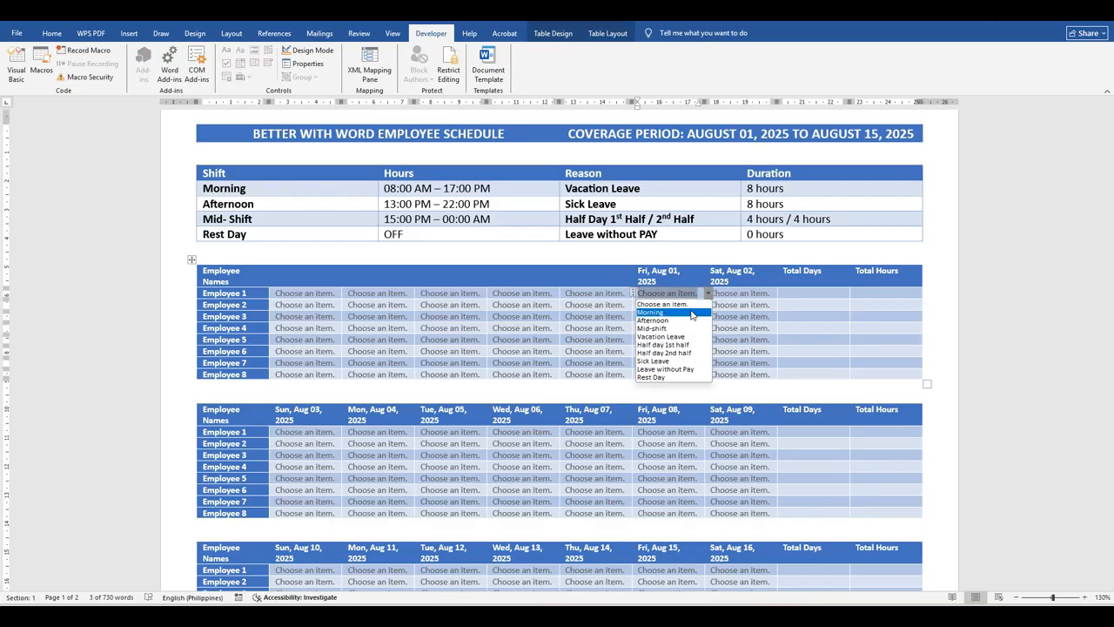
click(690, 315)
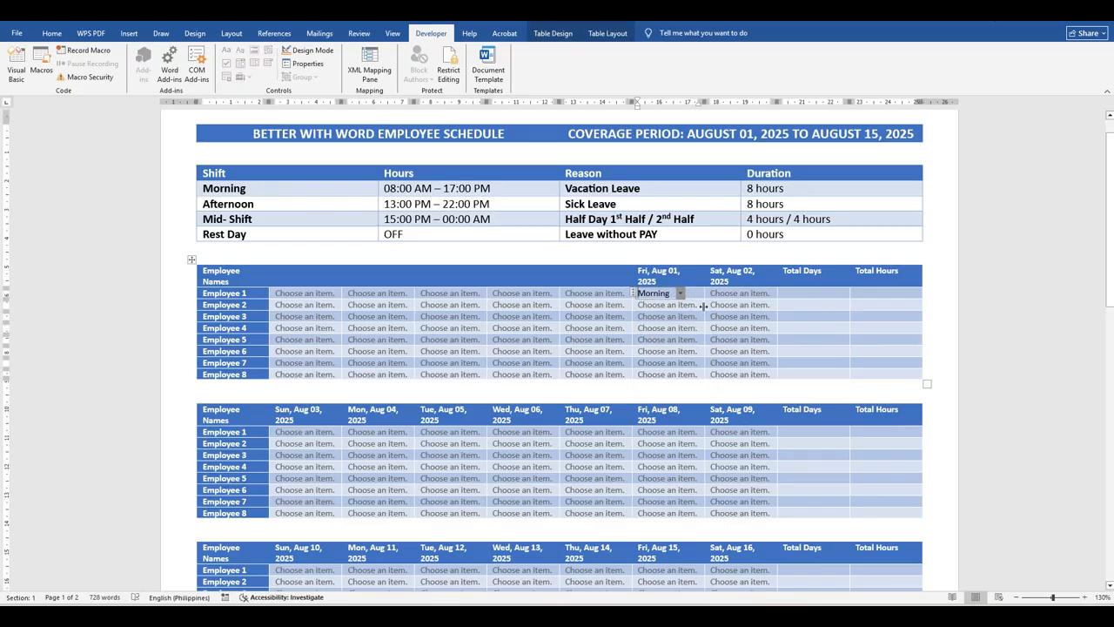
click(701, 304)
click(708, 305)
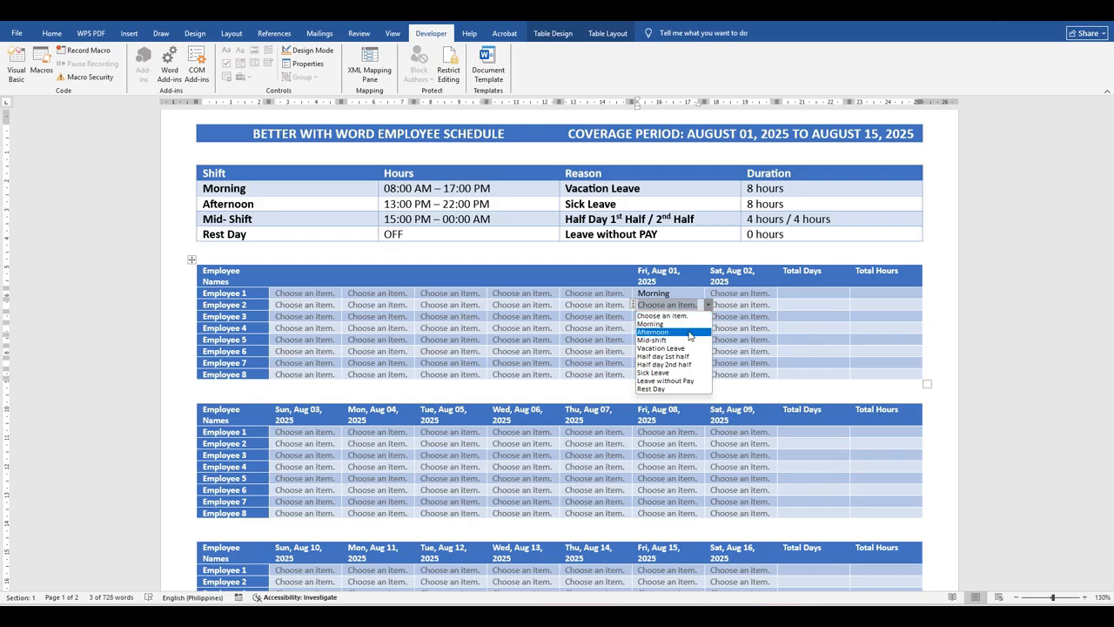
click(694, 329)
click(694, 317)
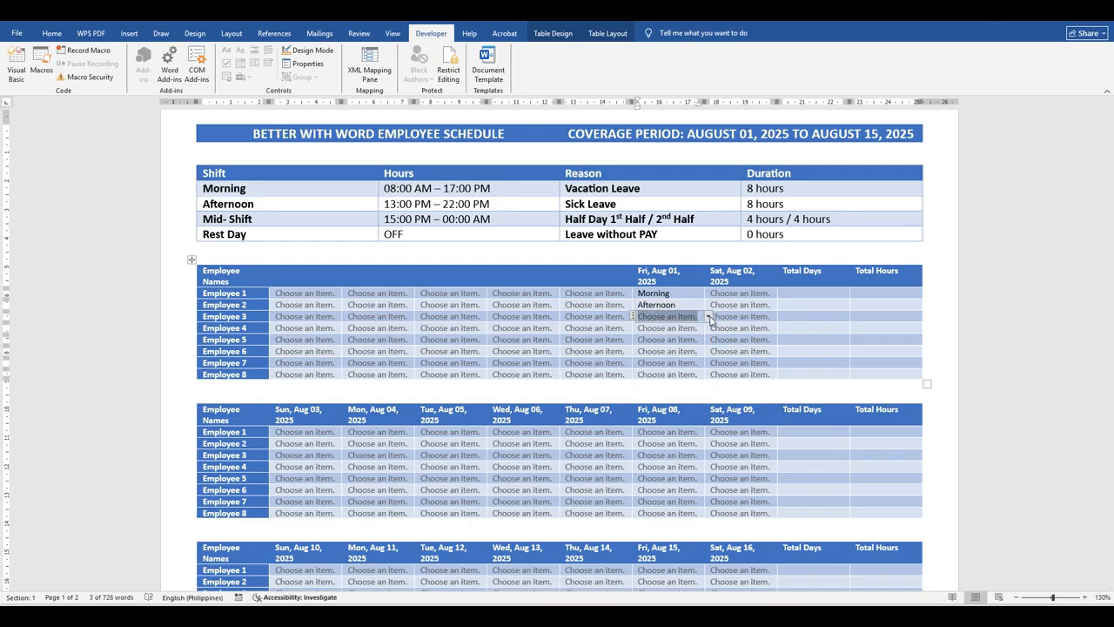
click(710, 317)
click(687, 351)
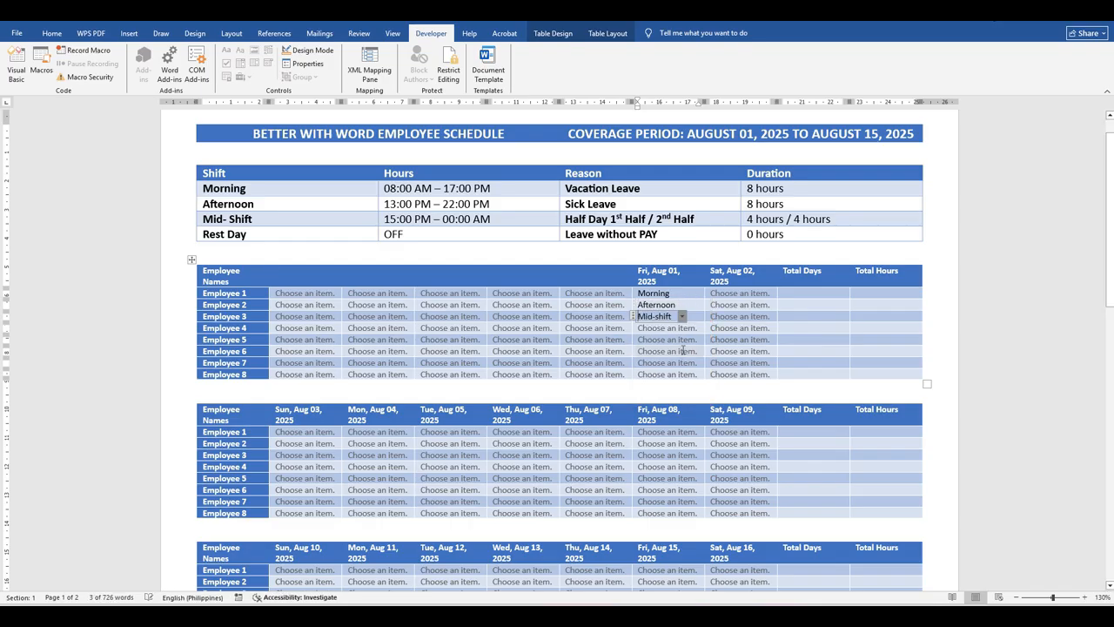
- For Fri, Aug 01, assign Half day 1st half to Employee 4, Half day 2nd half to Employee 5 and Vacation Leave to Employee 6
click(691, 328)
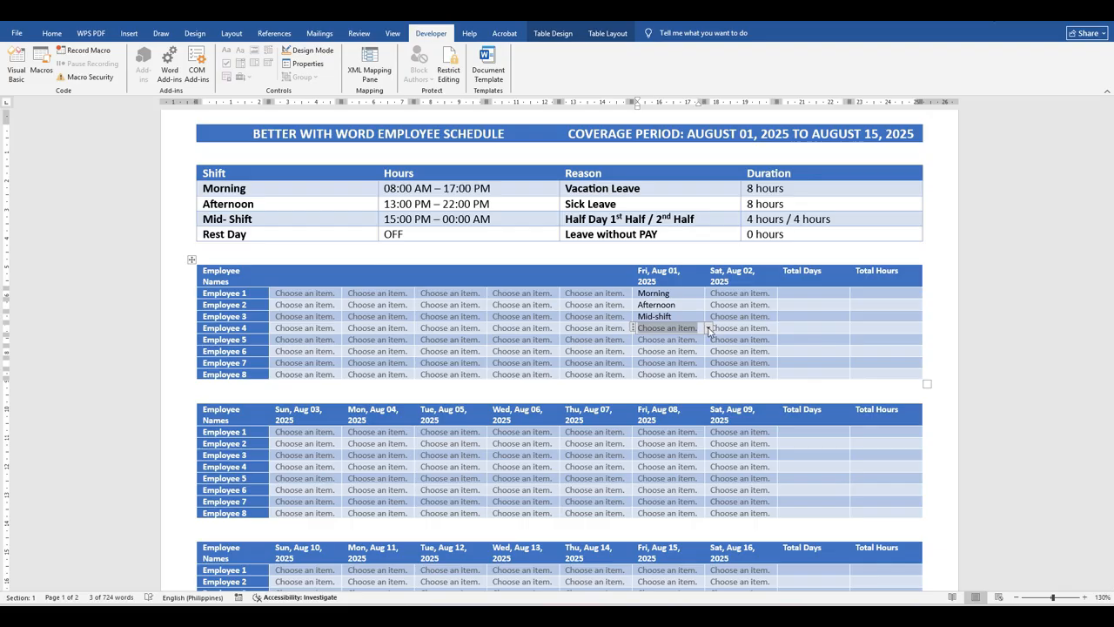
click(709, 328)
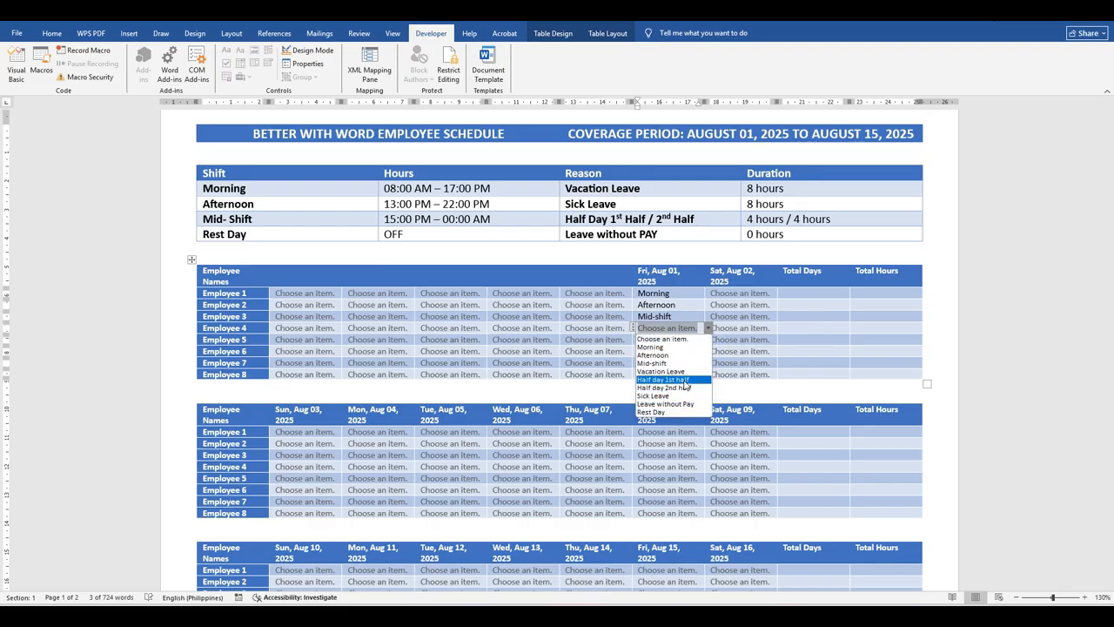
click(684, 380)
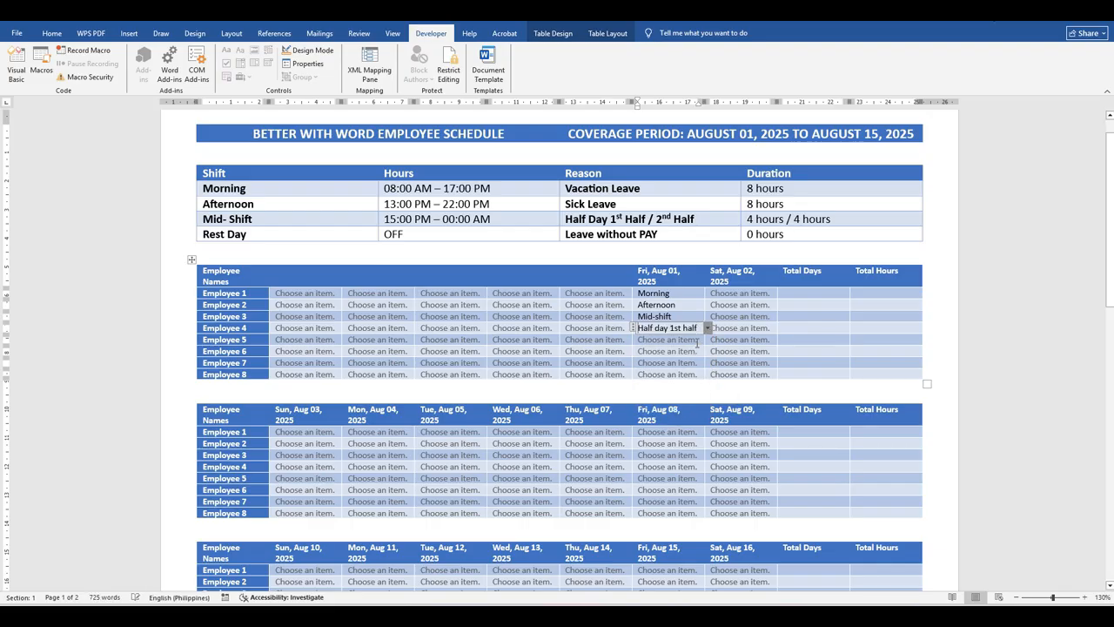
click(695, 343)
click(708, 341)
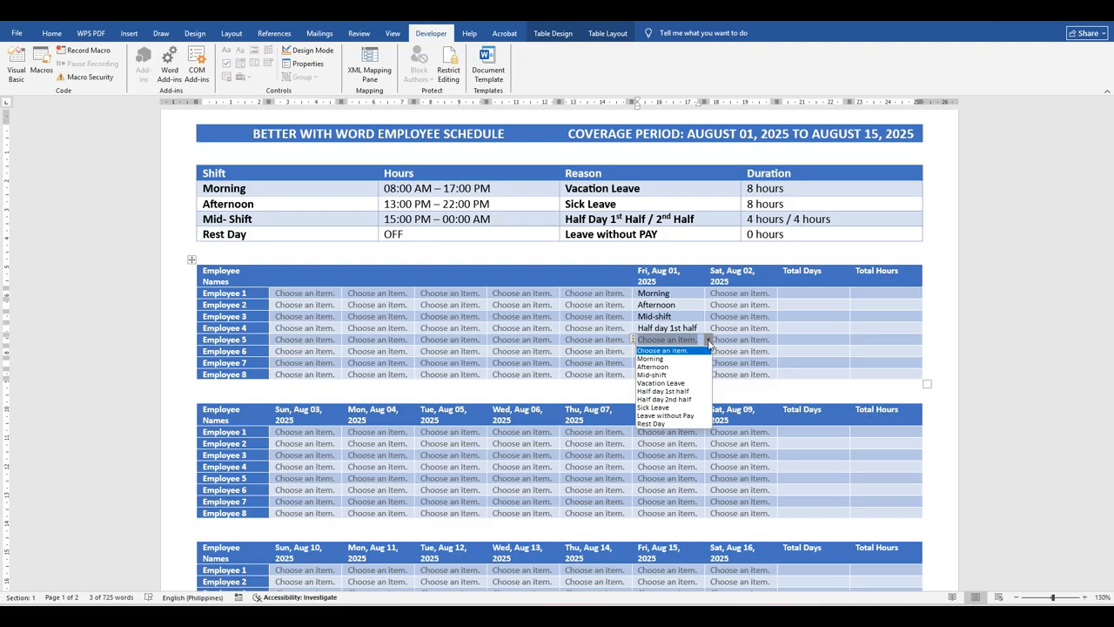
click(691, 399)
click(686, 362)
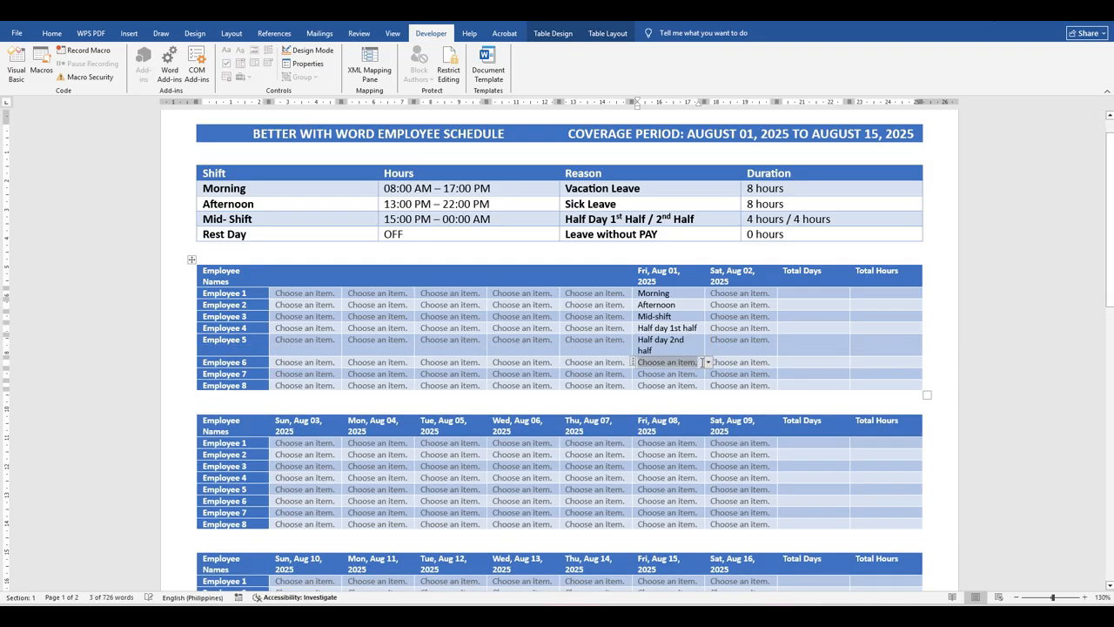
click(708, 362)
click(682, 406)
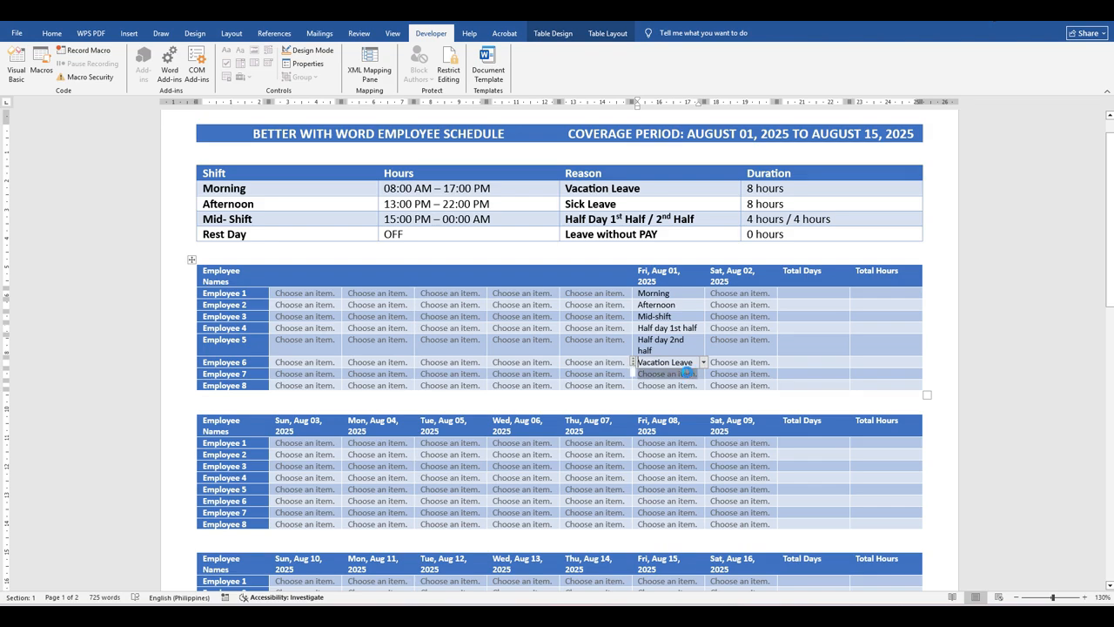
- For Fri, Aug 01, assign Leave without Pay to Employee 7 and Afternoon to Employee 8
click(685, 373)
click(707, 374)
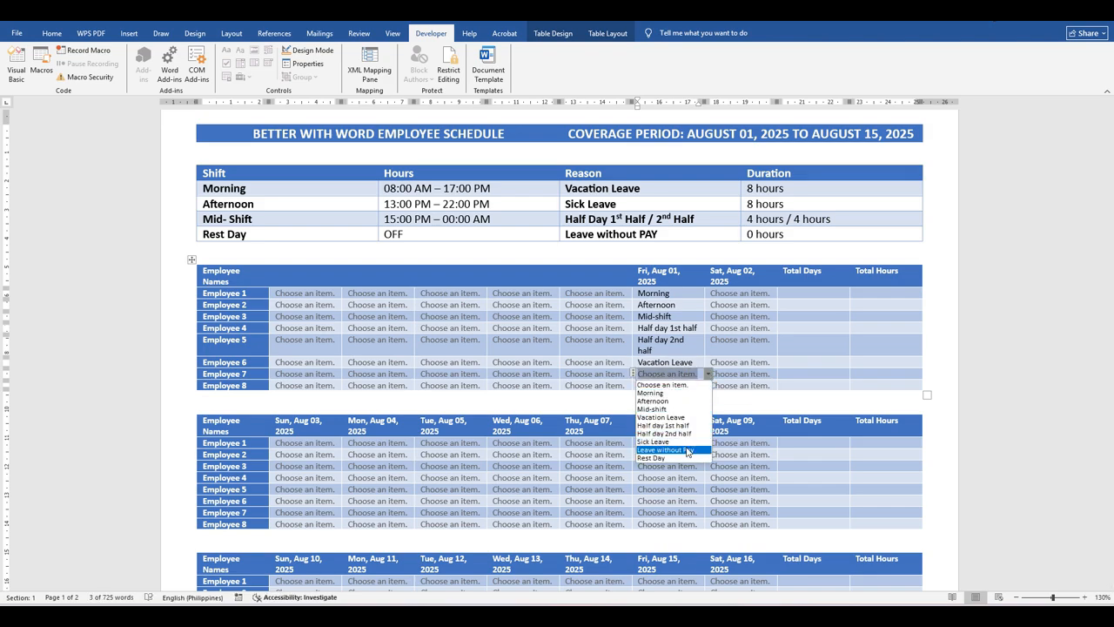
click(665, 449)
click(693, 397)
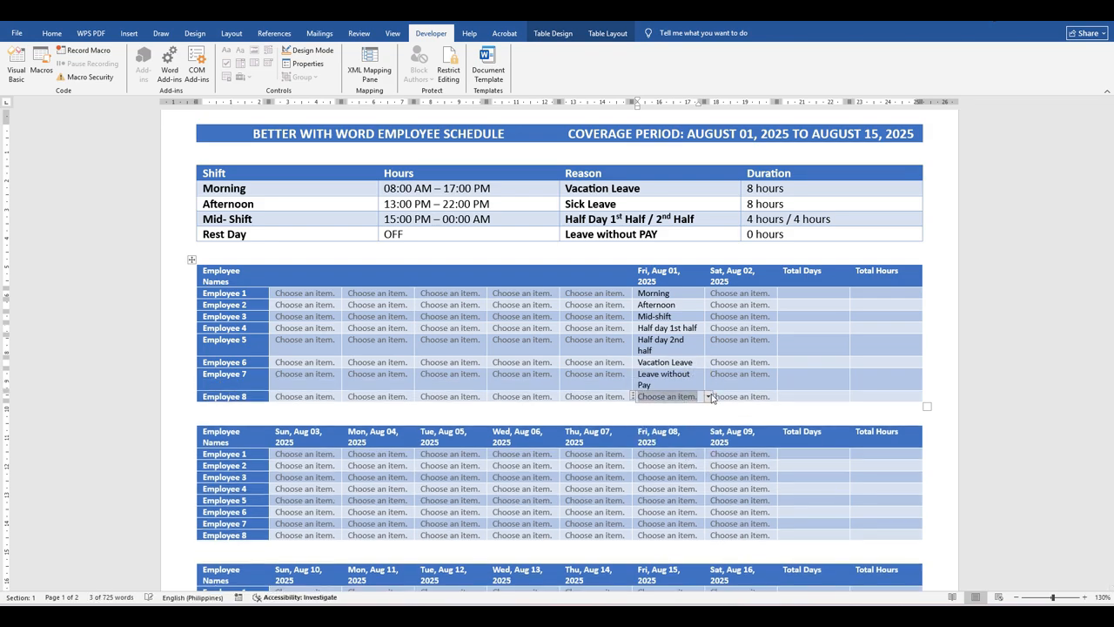
click(709, 396)
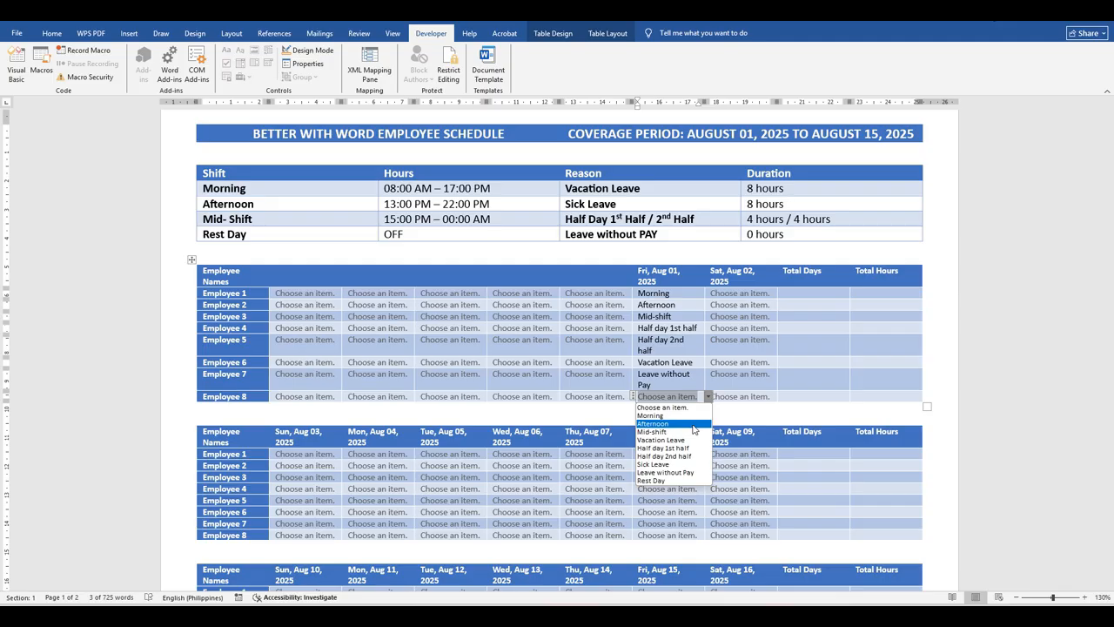
click(694, 424)
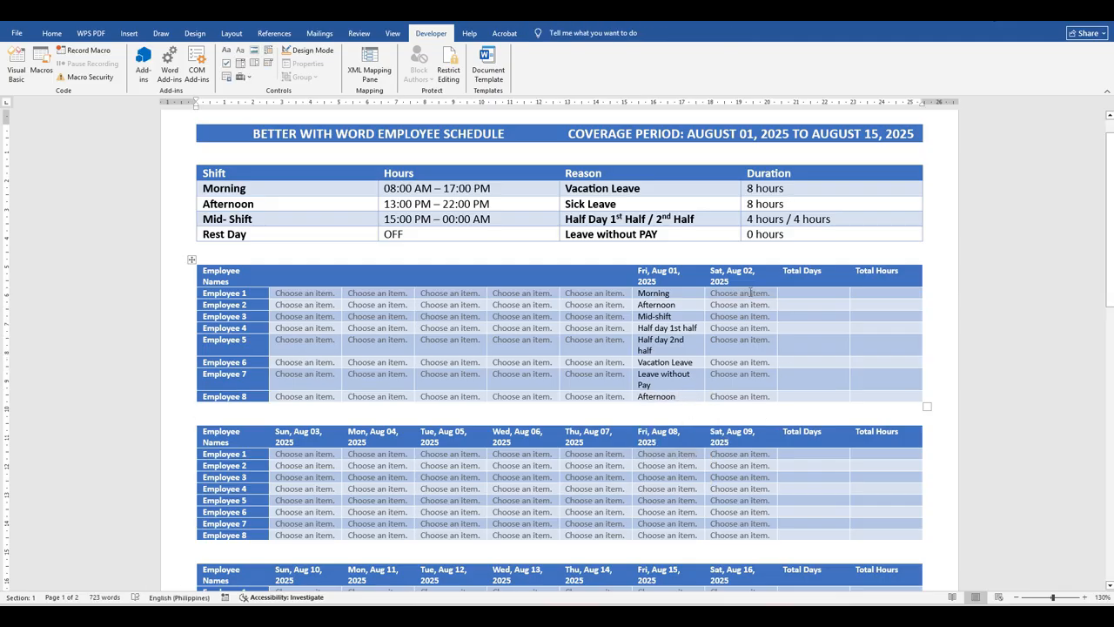
- For Sat, Aug 02, assign Rest Day to Employees 1 through 4
click(775, 294)
click(778, 293)
click(740, 379)
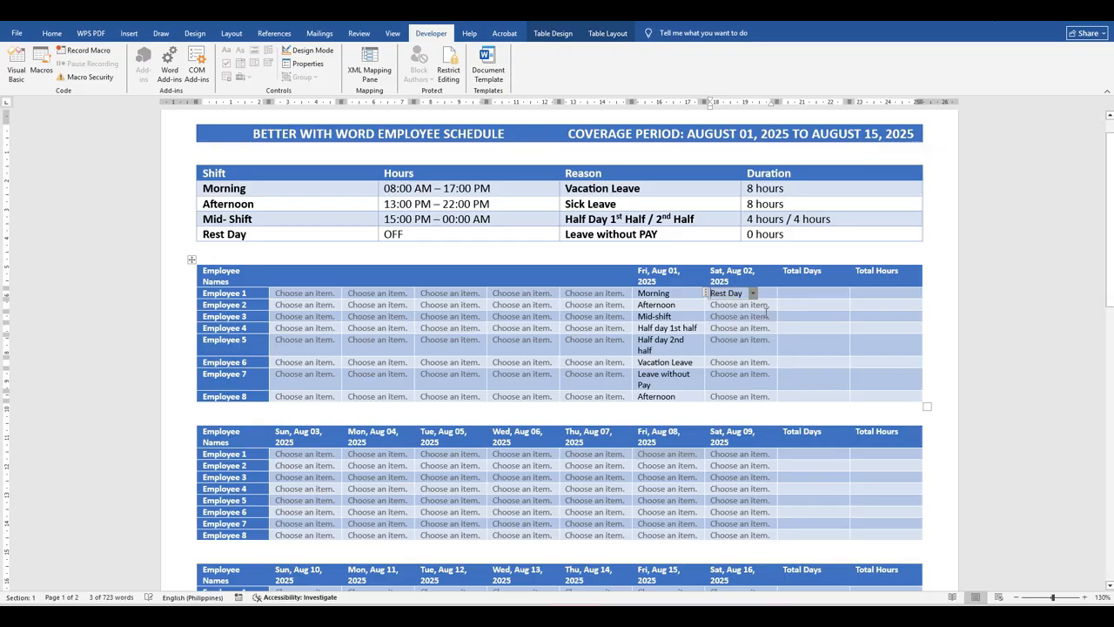
click(770, 305)
click(780, 305)
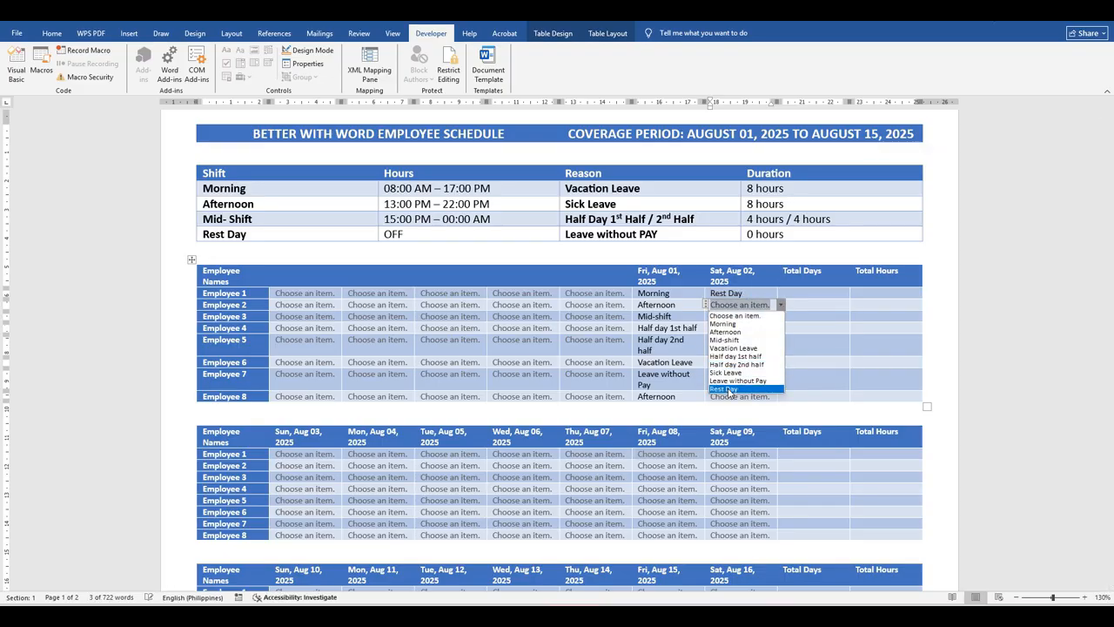
click(725, 388)
click(773, 317)
click(779, 317)
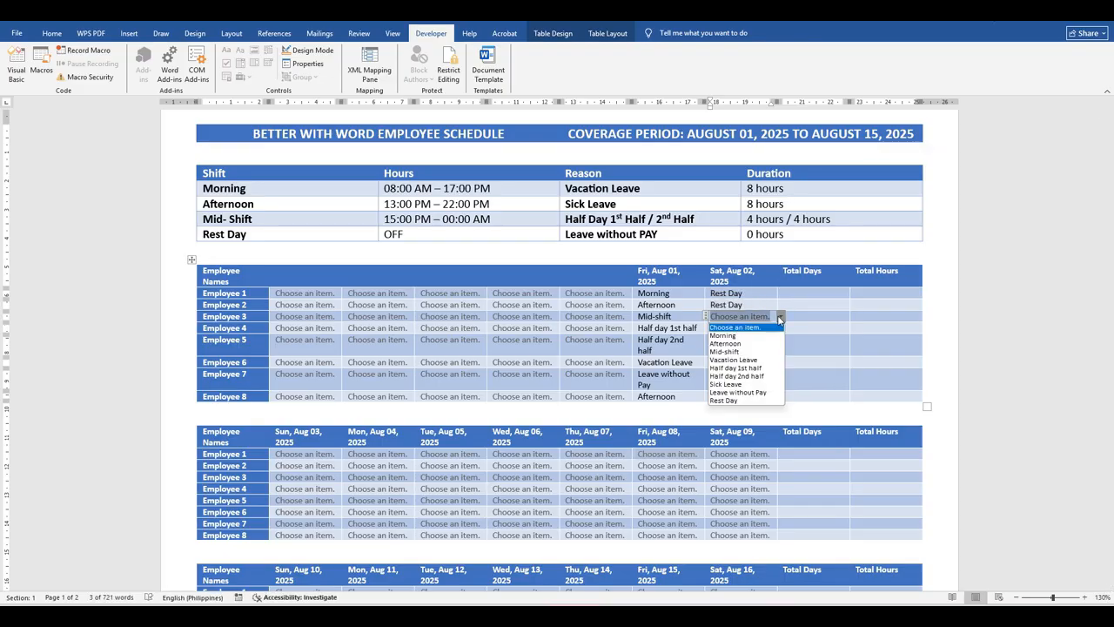
click(730, 399)
click(753, 328)
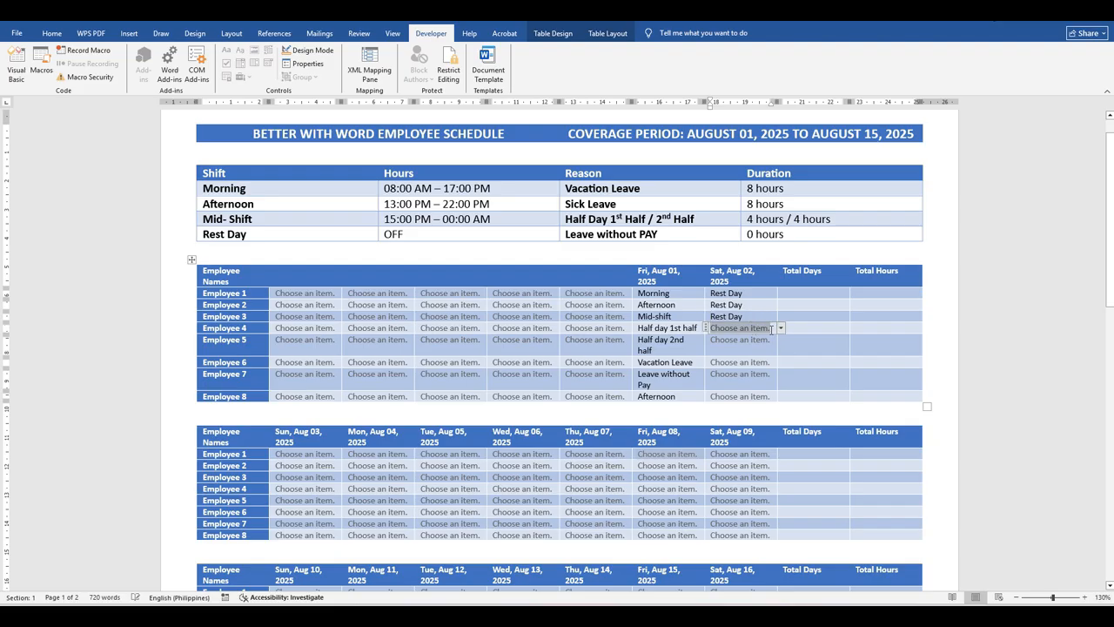
click(781, 328)
click(727, 412)
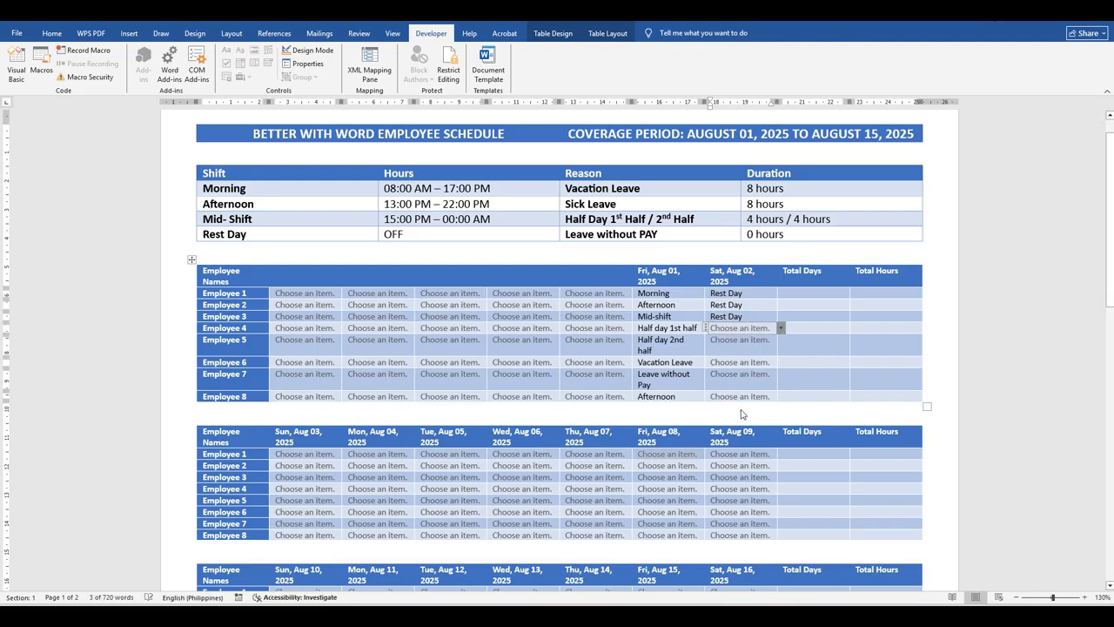
- For Sat, Aug 02, assign Rest Day to Employees 5, 6 and 7
click(773, 339)
click(781, 340)
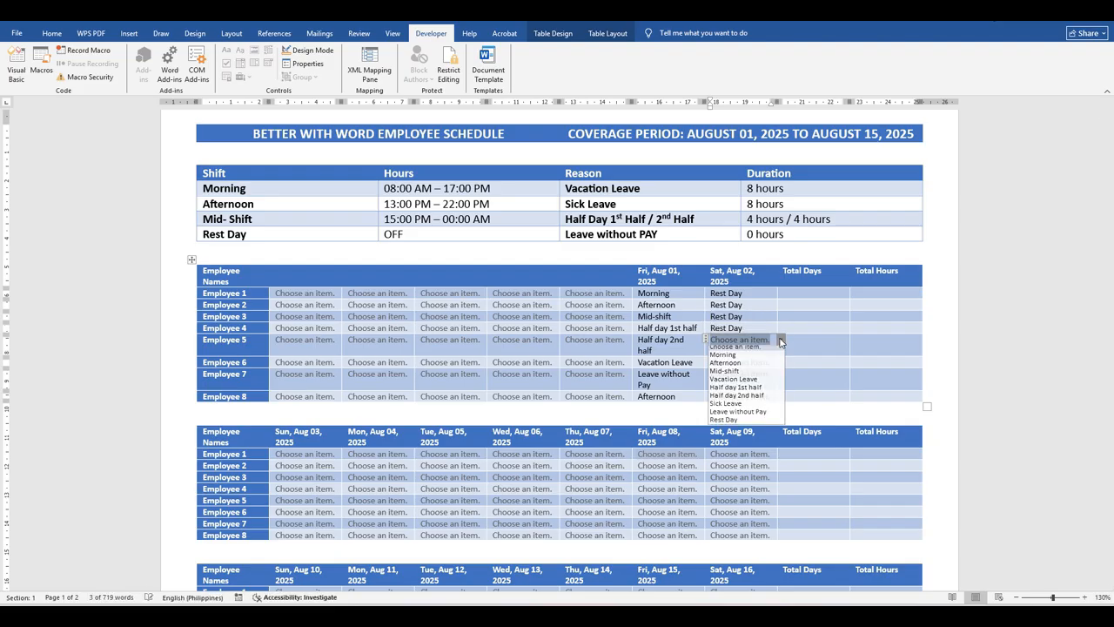
click(726, 418)
click(743, 362)
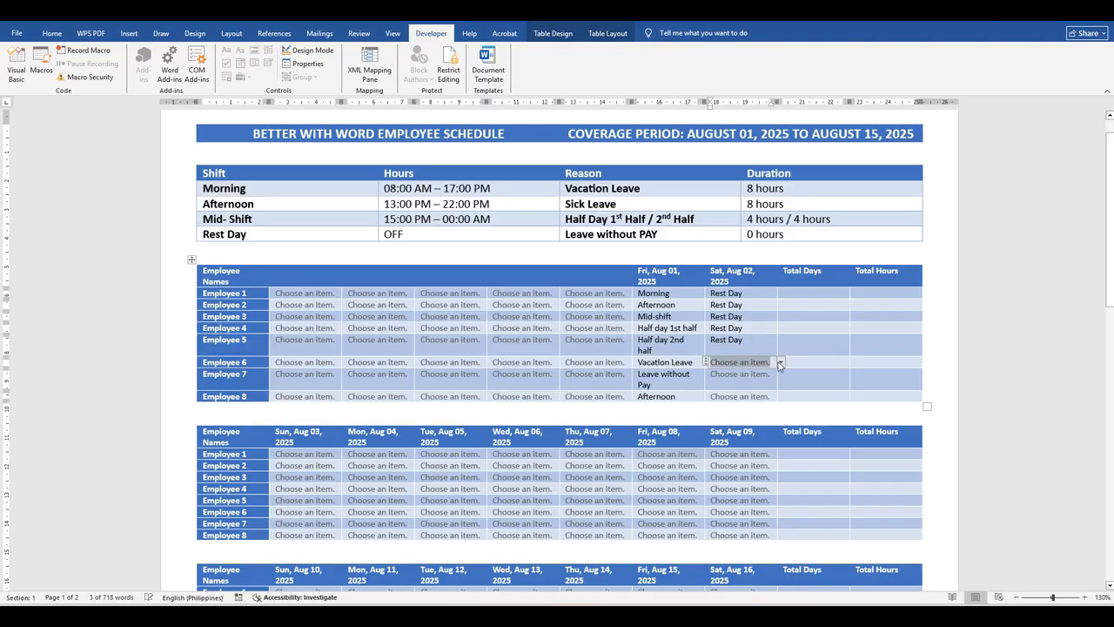
click(780, 362)
click(731, 450)
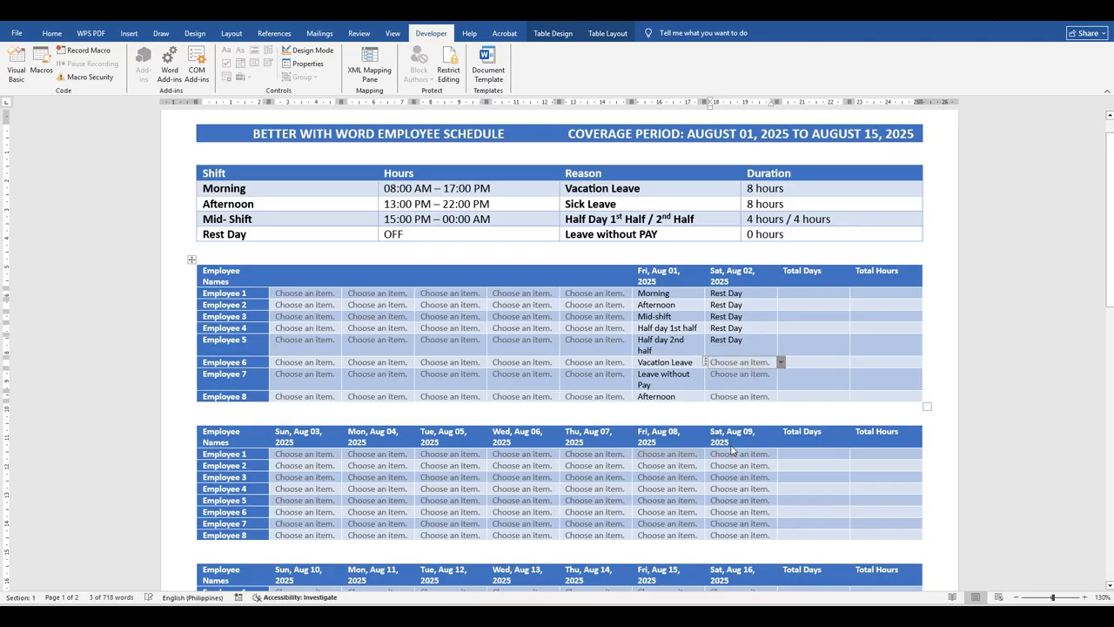
click(739, 374)
click(780, 374)
click(727, 458)
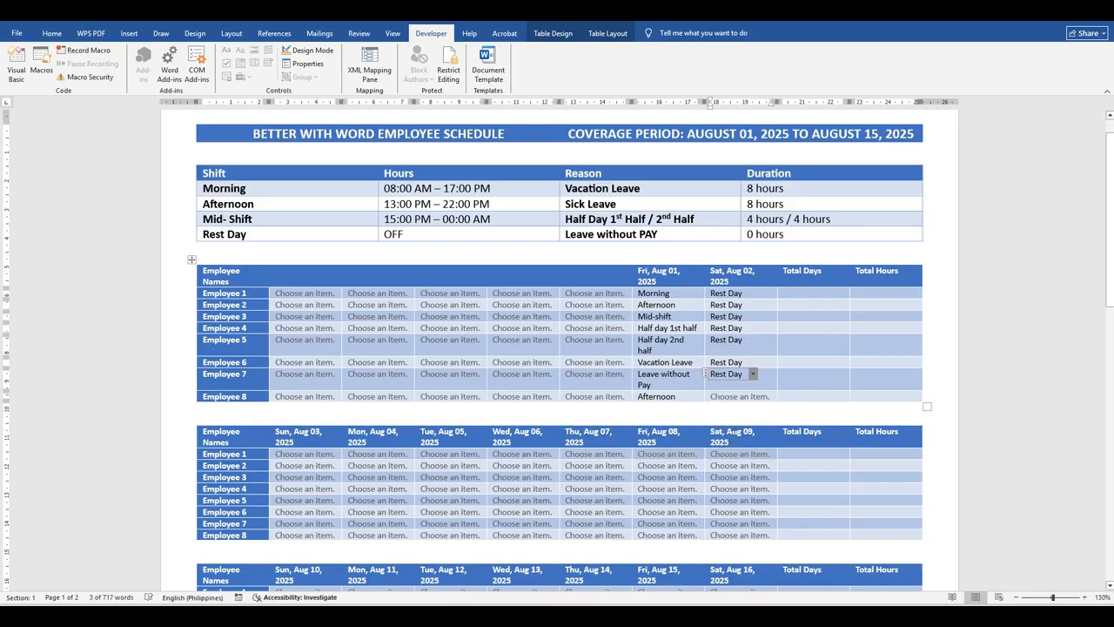
- For Sat, Aug 02, assign Rest Day to Employee 8
click(740, 396)
click(781, 396)
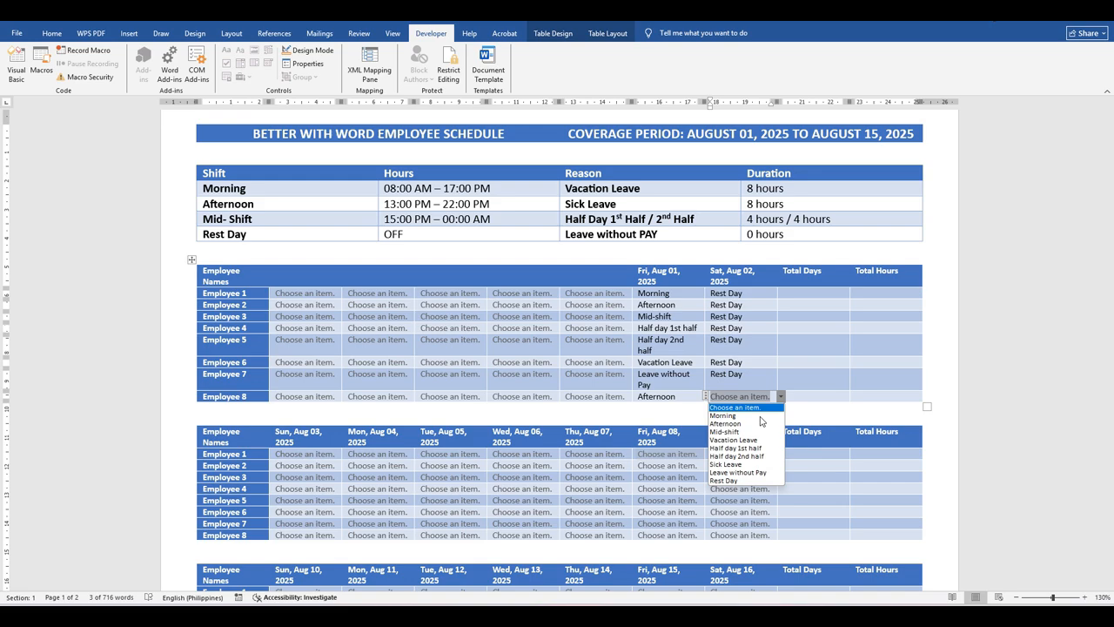
click(723, 480)
click(724, 410)
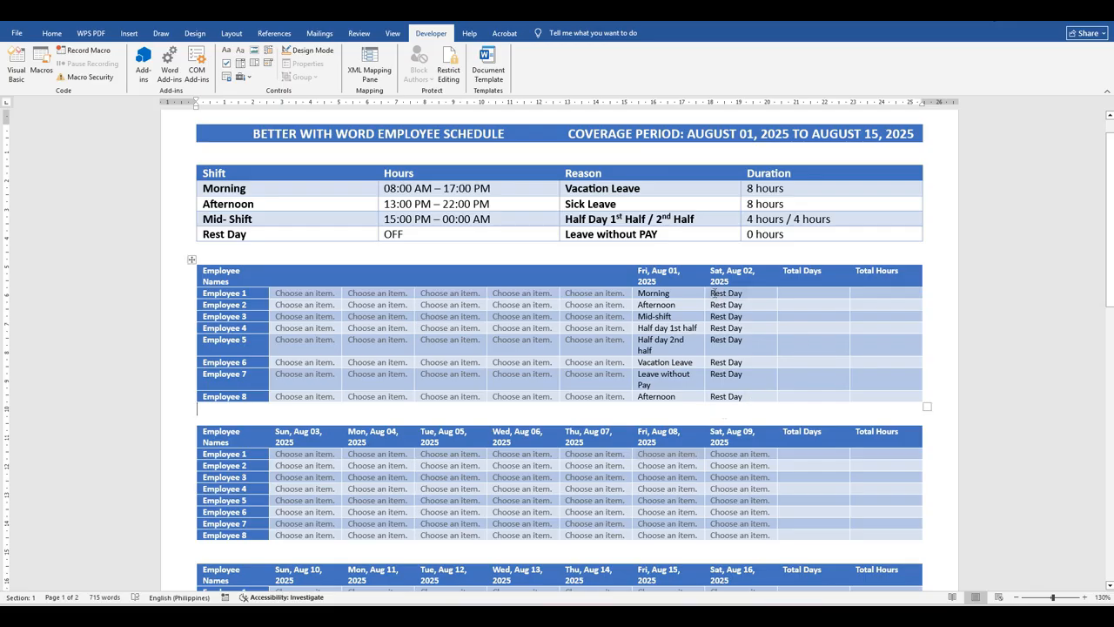
- Color all the Rest Day entries in the Sat, Aug 02 column with the standard red font color
drag(712, 293, 724, 399)
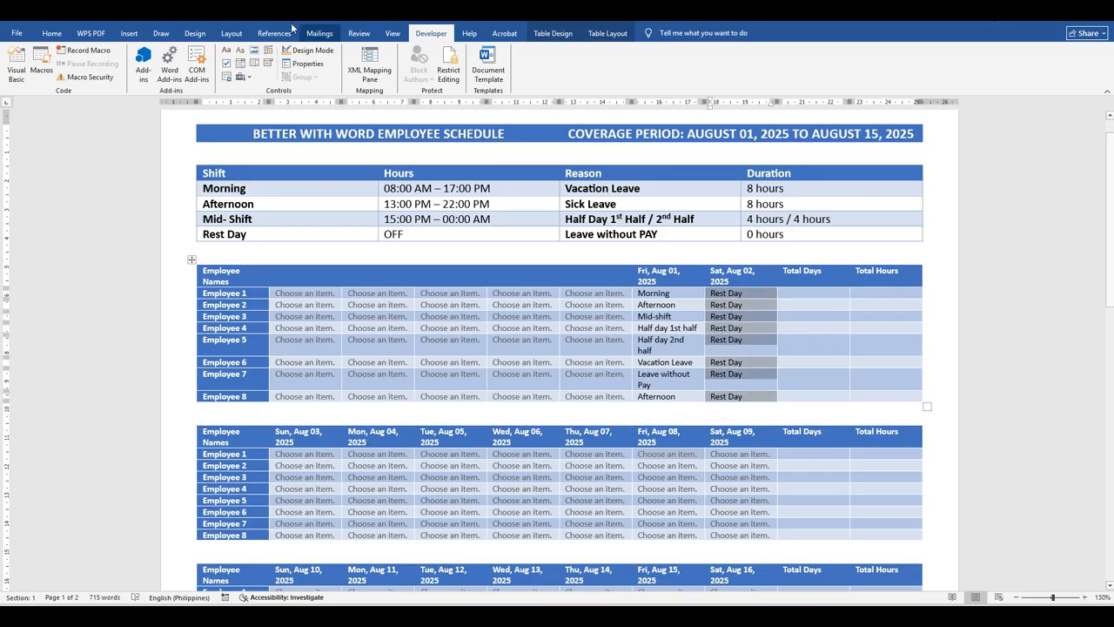
click(52, 33)
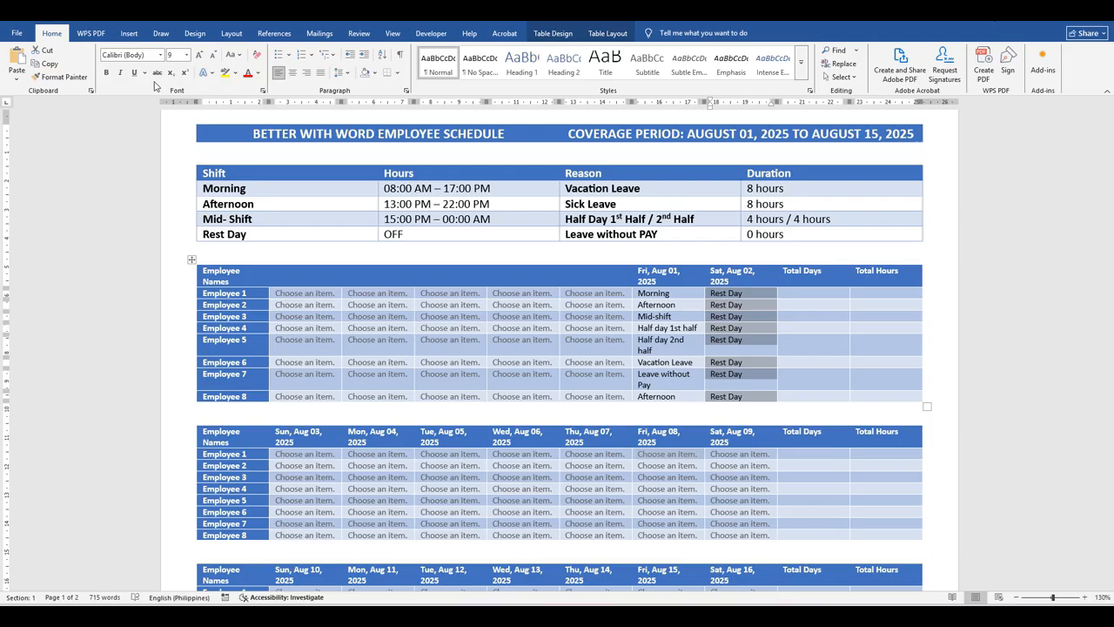
click(257, 73)
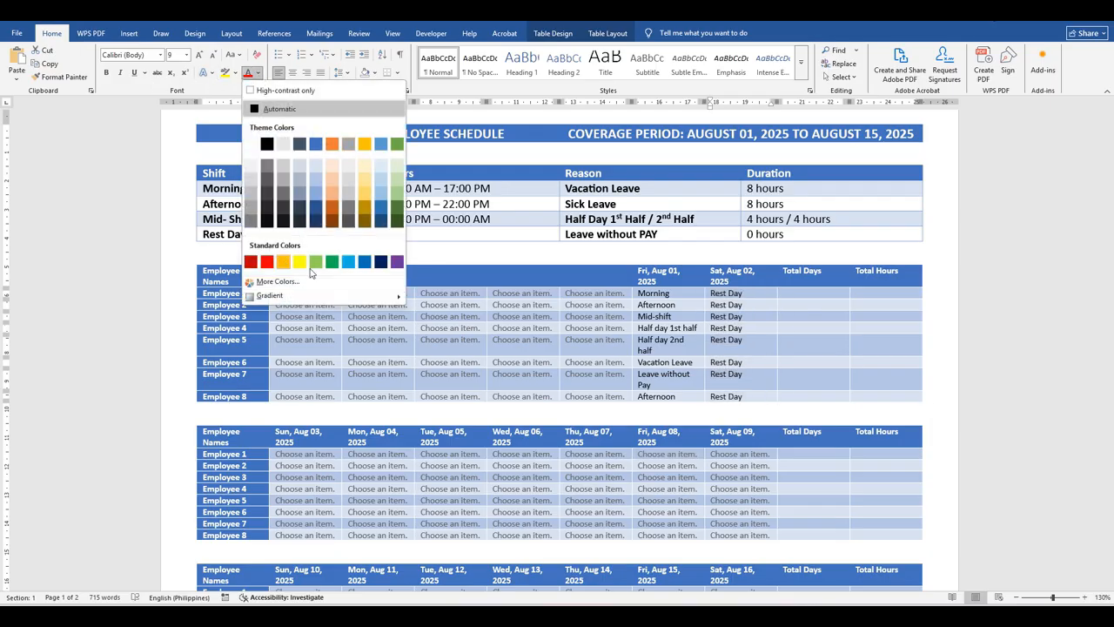
click(267, 262)
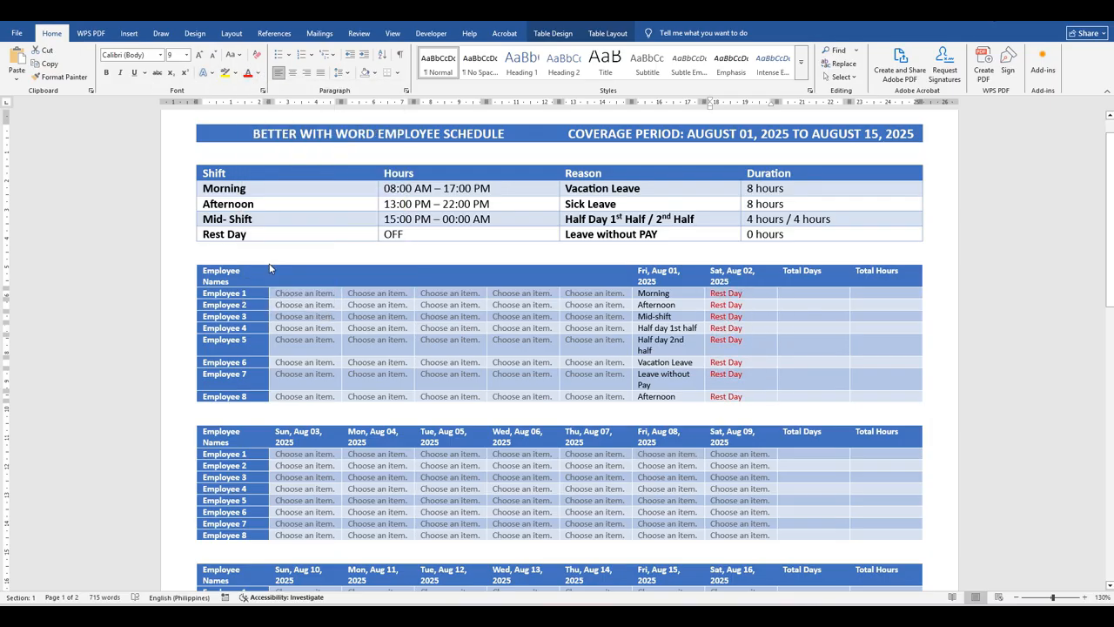
click(804, 407)
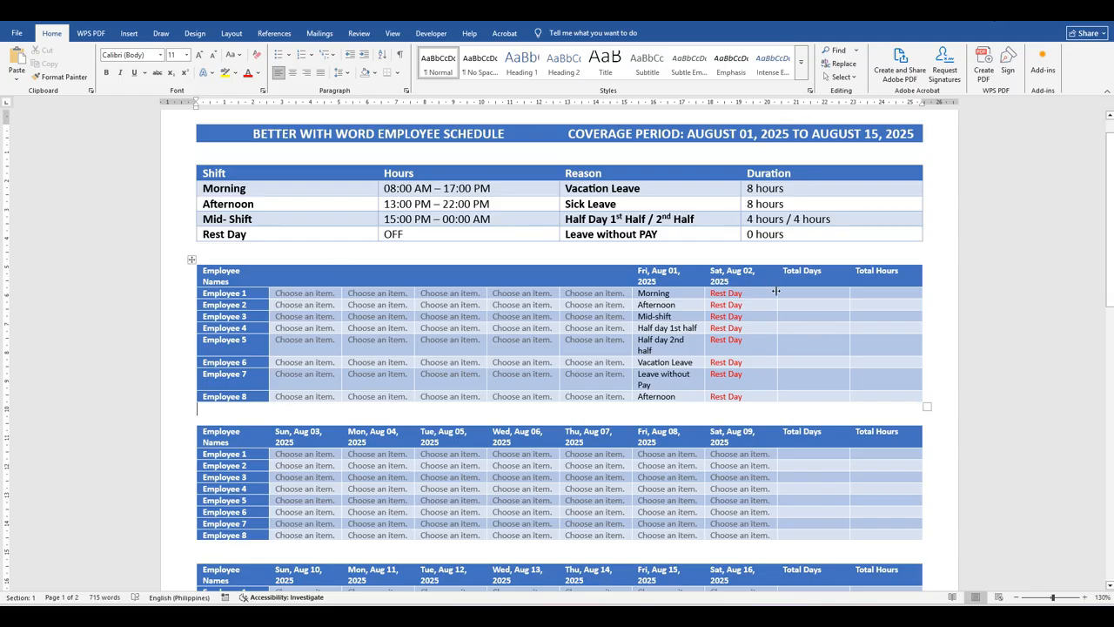
- Fill in Total Days in the first week's table for Employees 1 to 8: 1, 1, 1, .5, .5, 1, 0 and 1
click(805, 293)
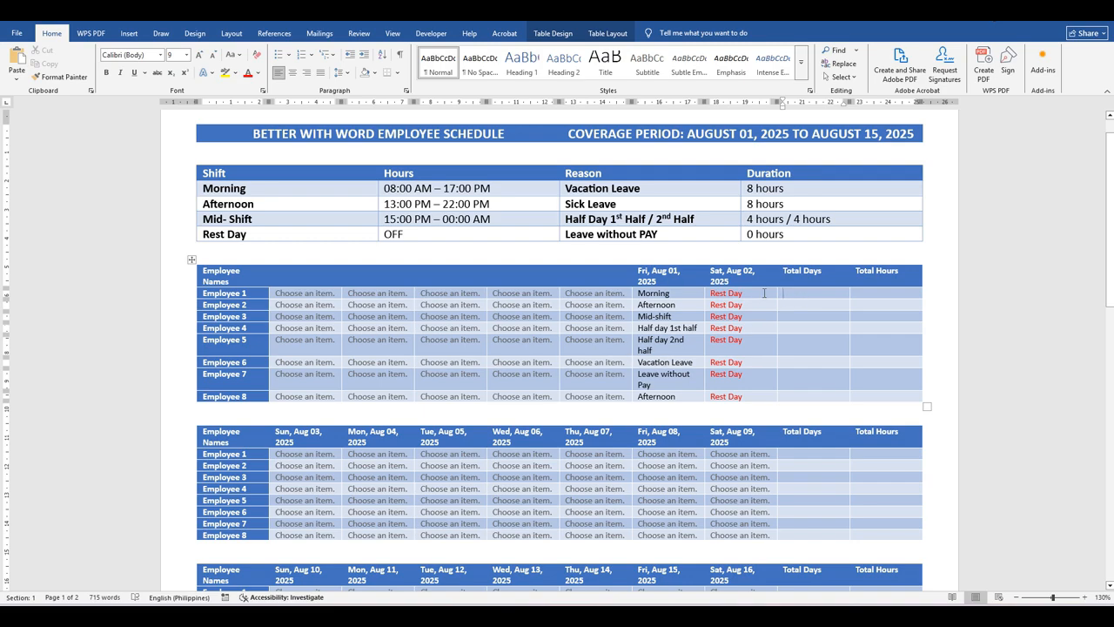
text(111)
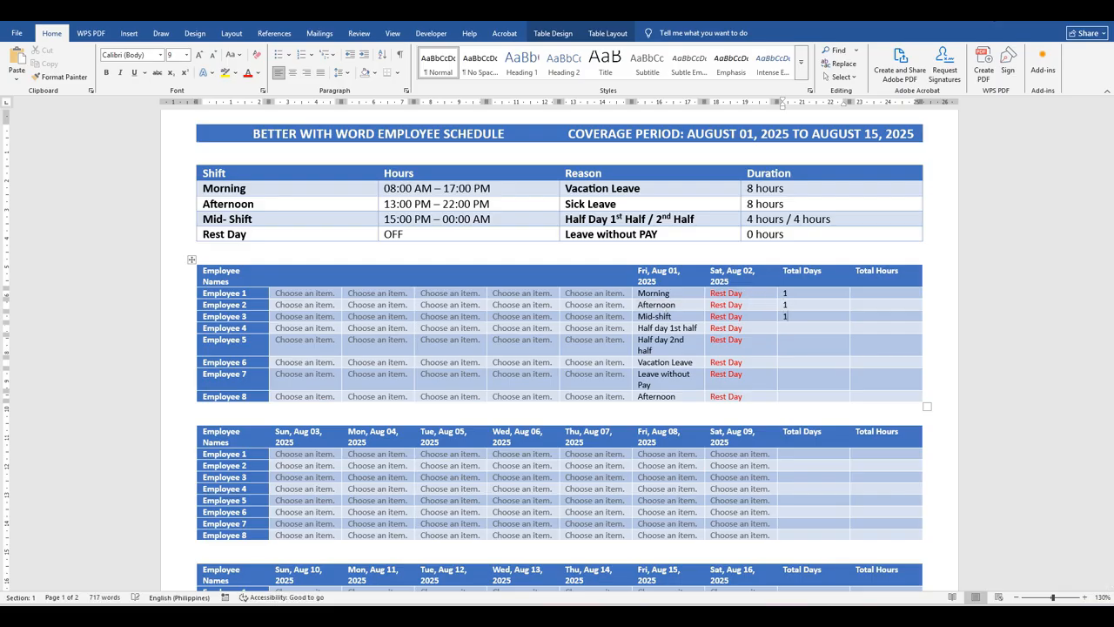
key(Down)
click(944, 307)
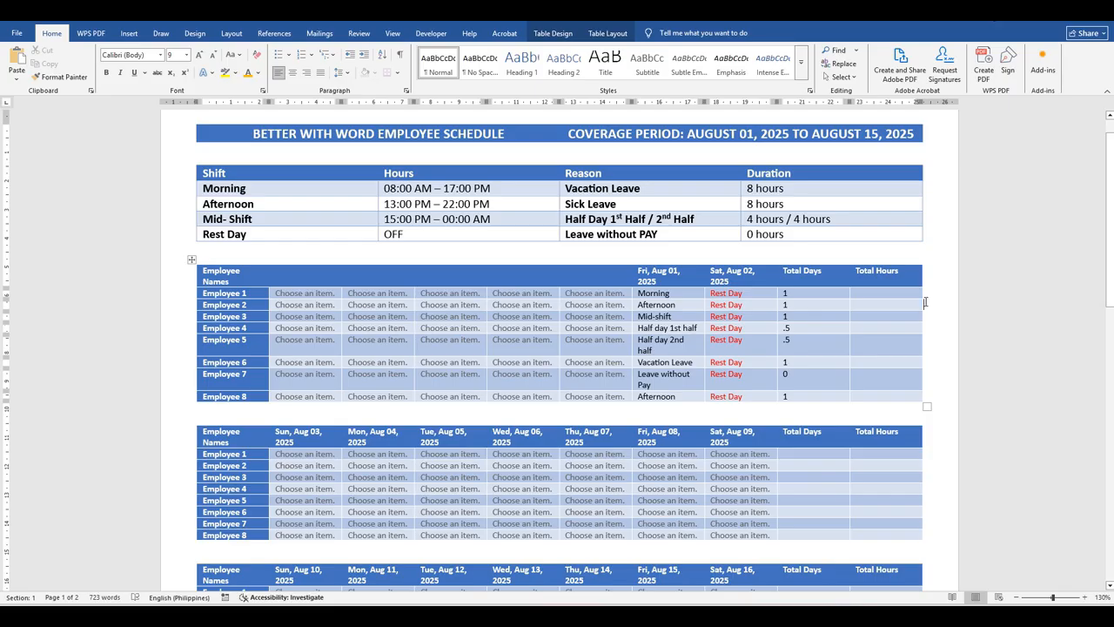
- Insert a formula field in Employee 1's Total Hours cell of the first week that uses SUM to calculate 1*8
click(896, 291)
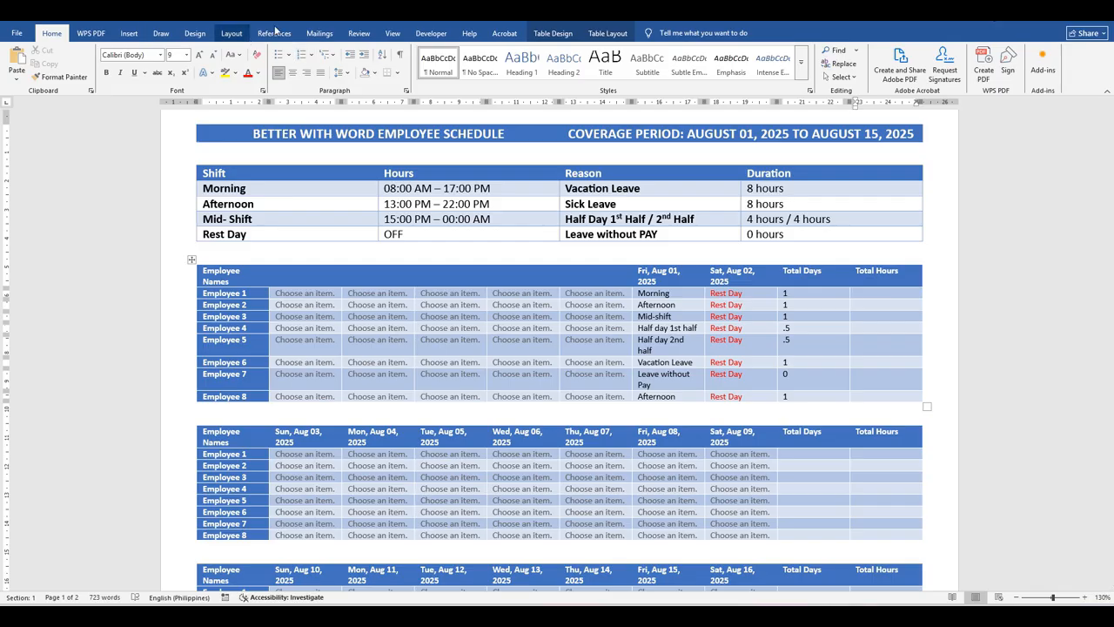
click(130, 33)
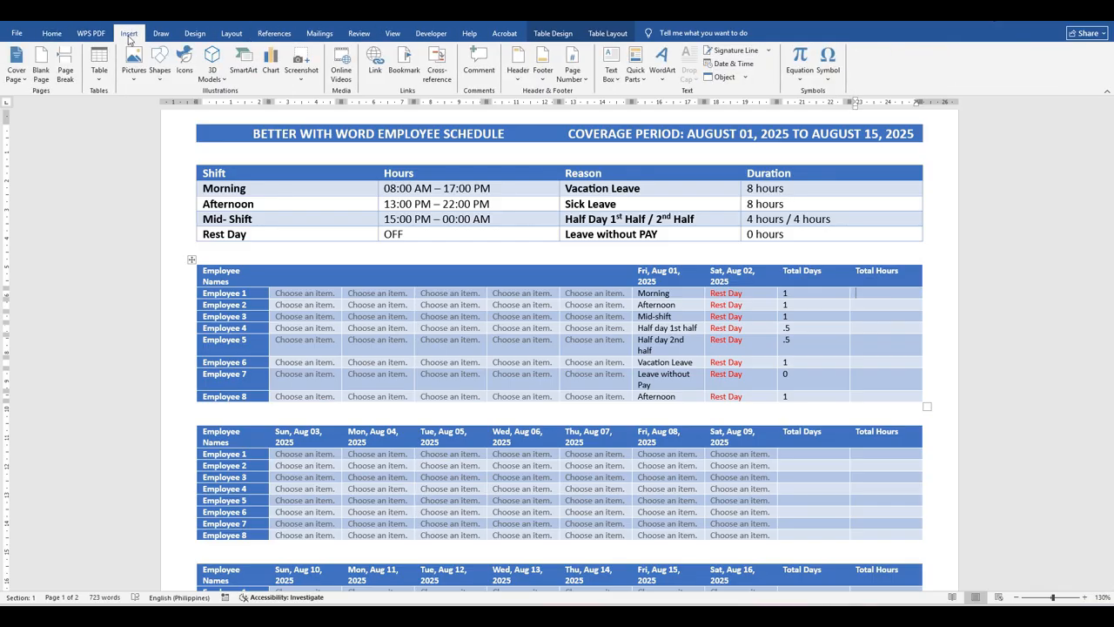
click(642, 73)
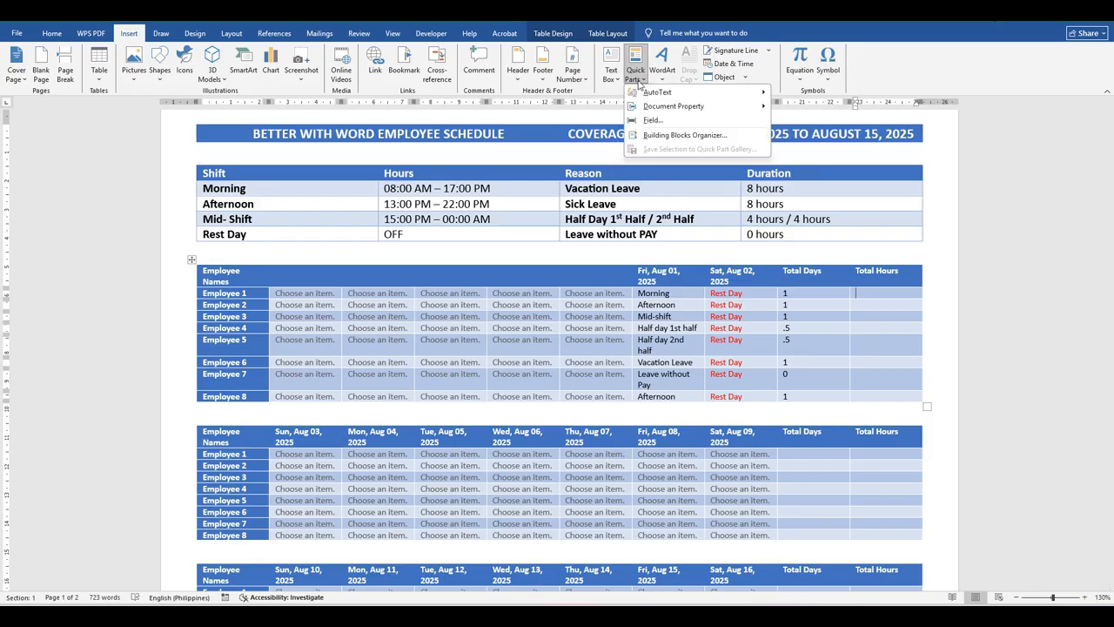
click(659, 121)
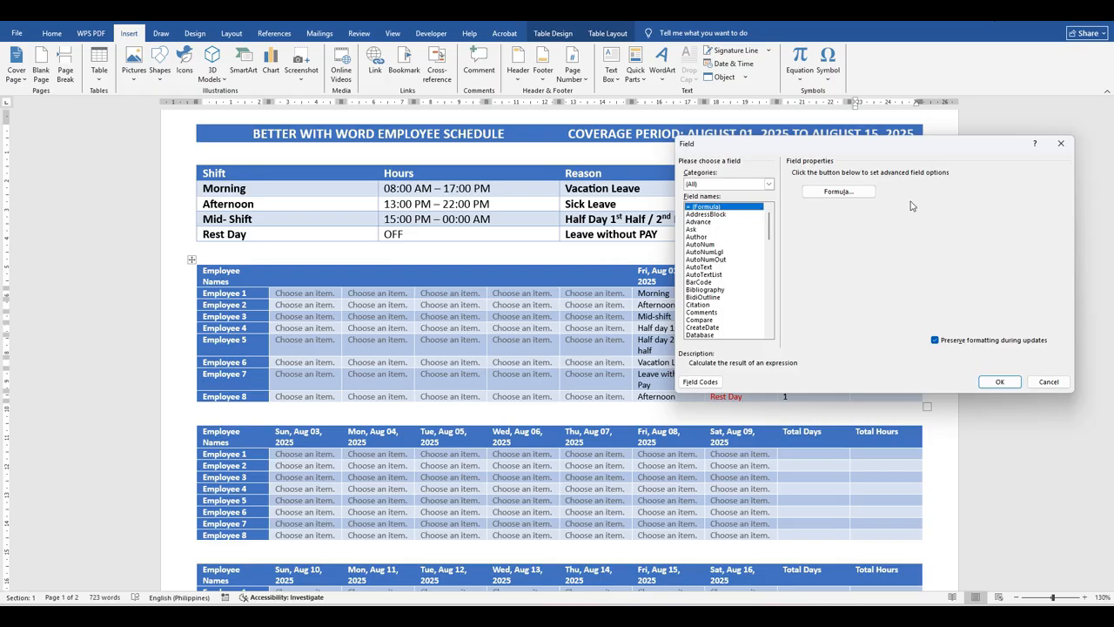
click(840, 192)
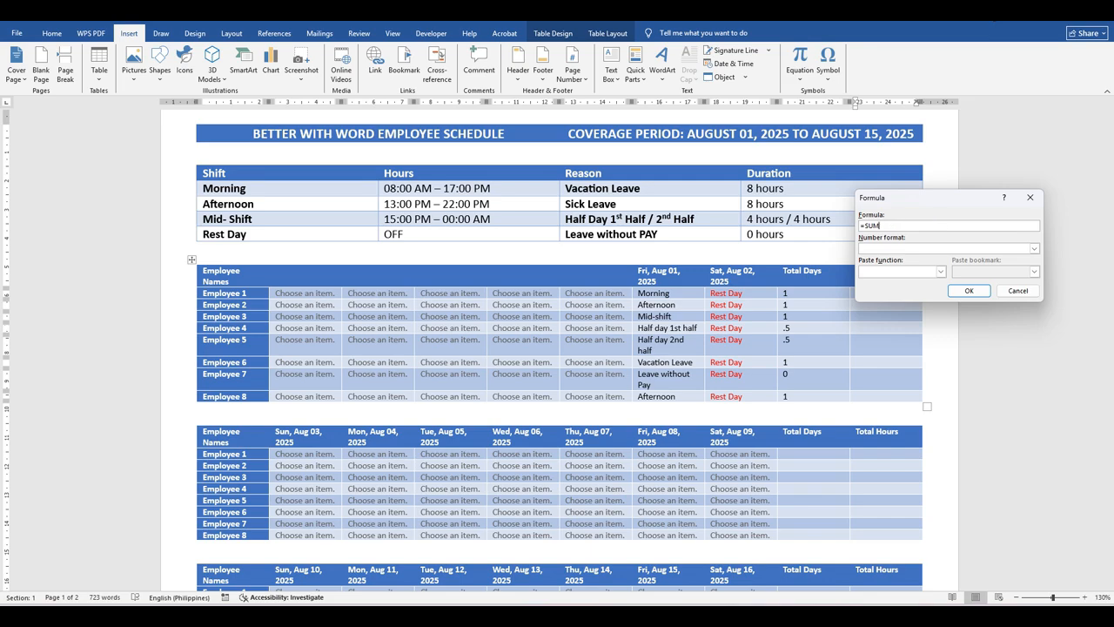
key(BackSpace)
text((1*8)
click(969, 293)
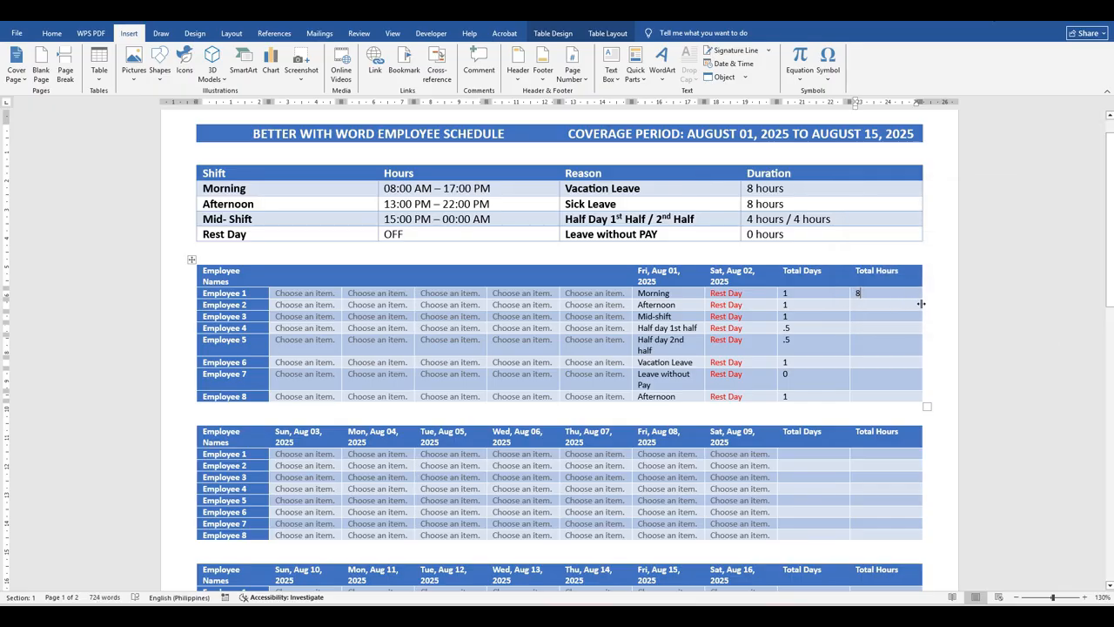
- Fill in Total Hours in the first week's table for Employees 2 to 8: 8, 8, 4, 4, 8, 0 and 8
click(875, 309)
drag(874, 296, 853, 294)
click(945, 274)
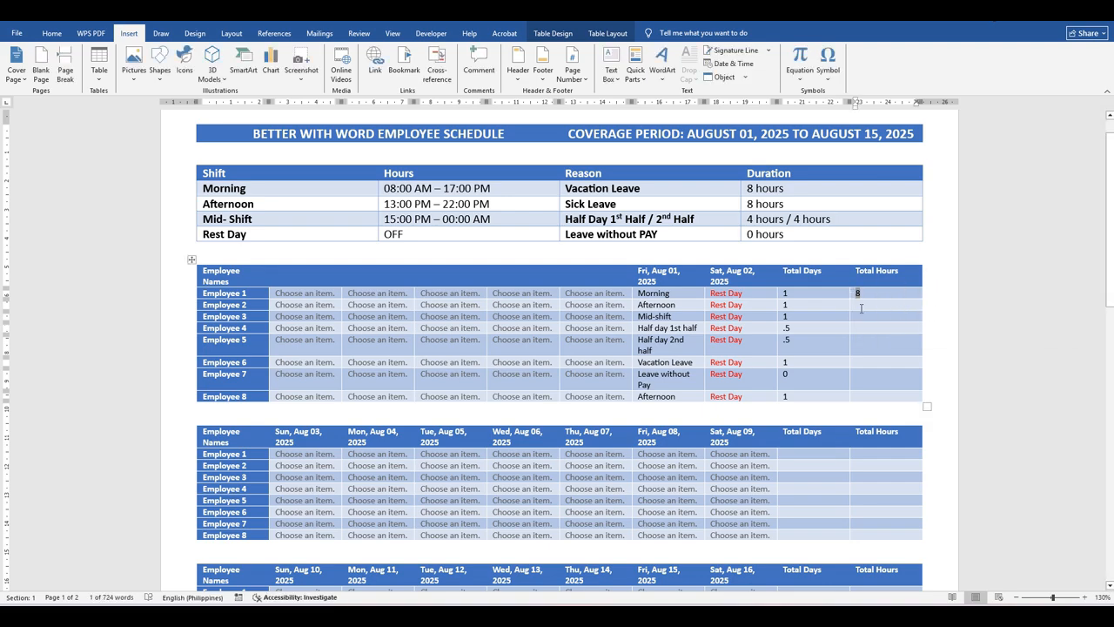
click(872, 301)
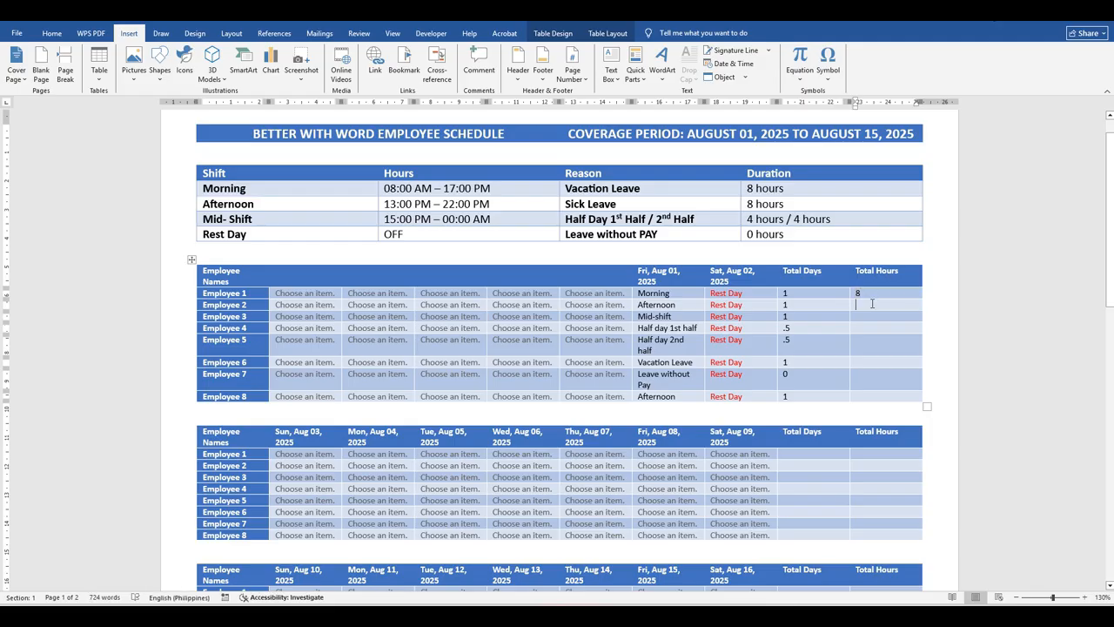
click(871, 305)
text(8)
key(Down)
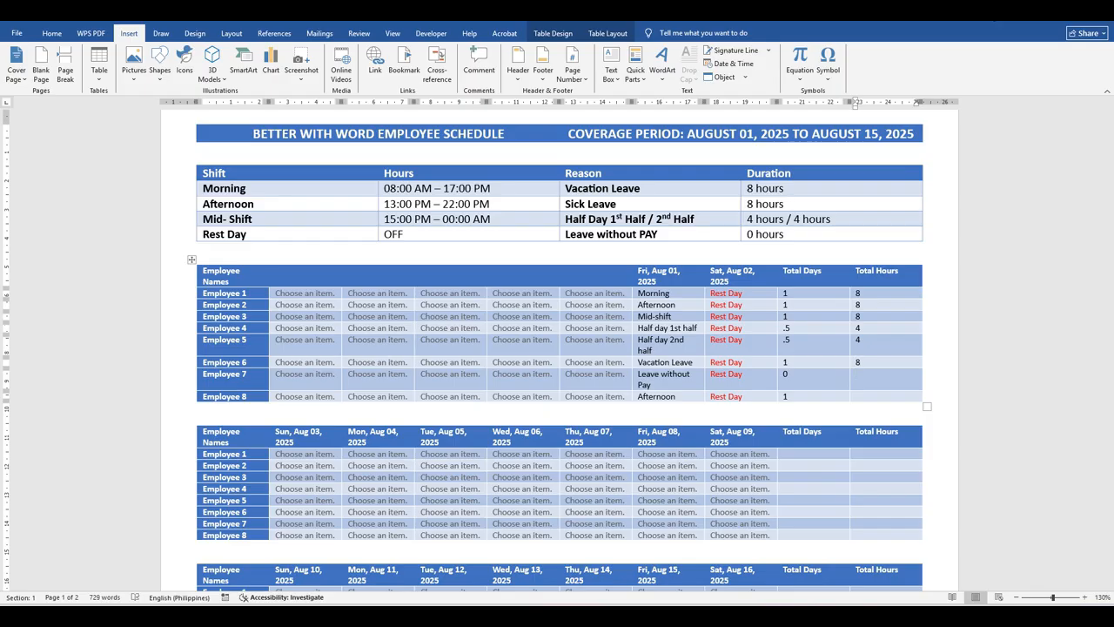
key(Down)
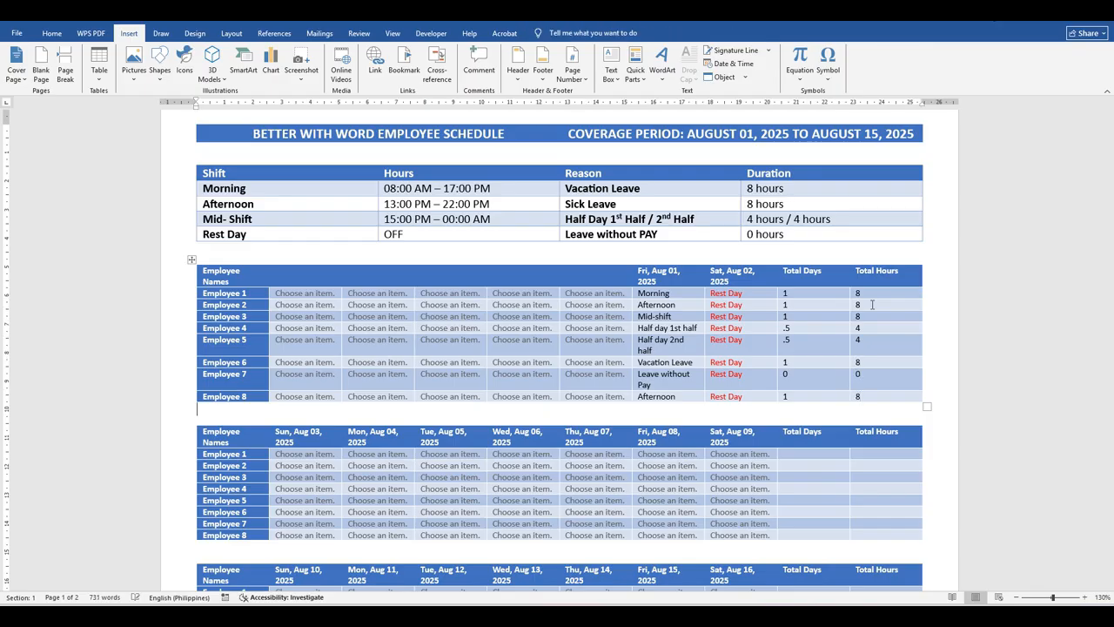
- For Sun, Aug 03, assign Rest Day to Employees 1 and 2
scroll(950, 324, down, 3)
scroll(950, 323, down, 2)
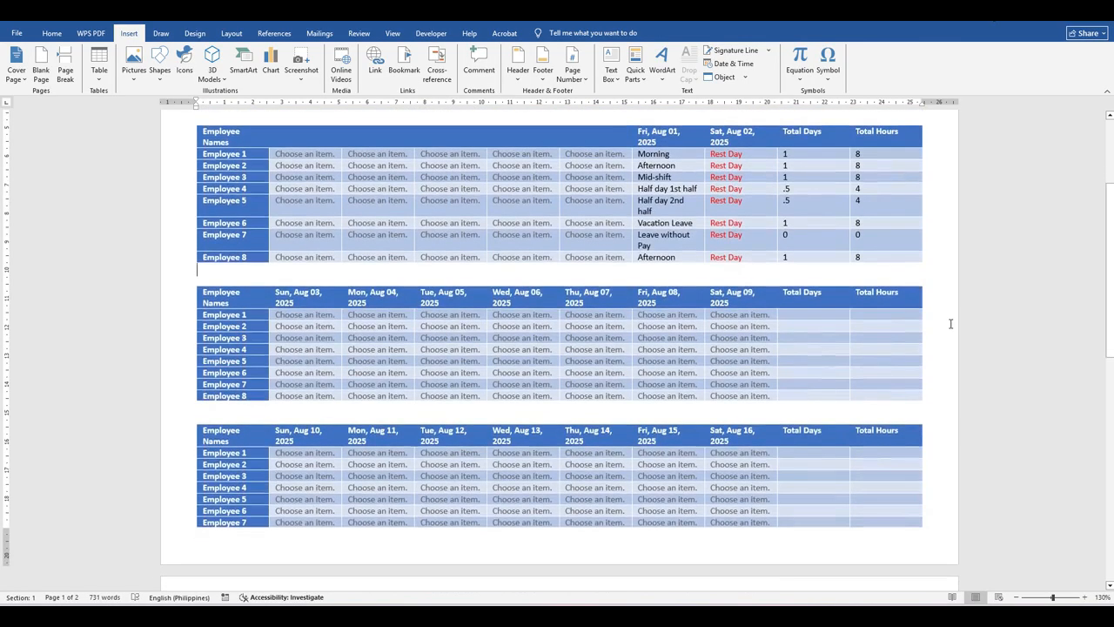
scroll(951, 321, up, 1)
click(318, 318)
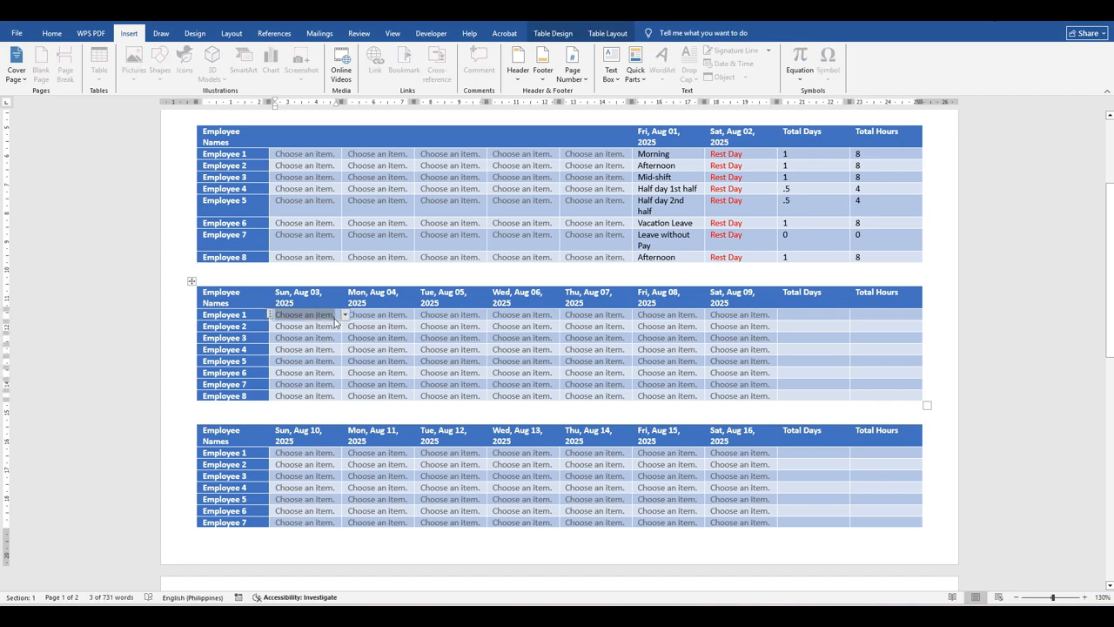
click(345, 314)
click(308, 399)
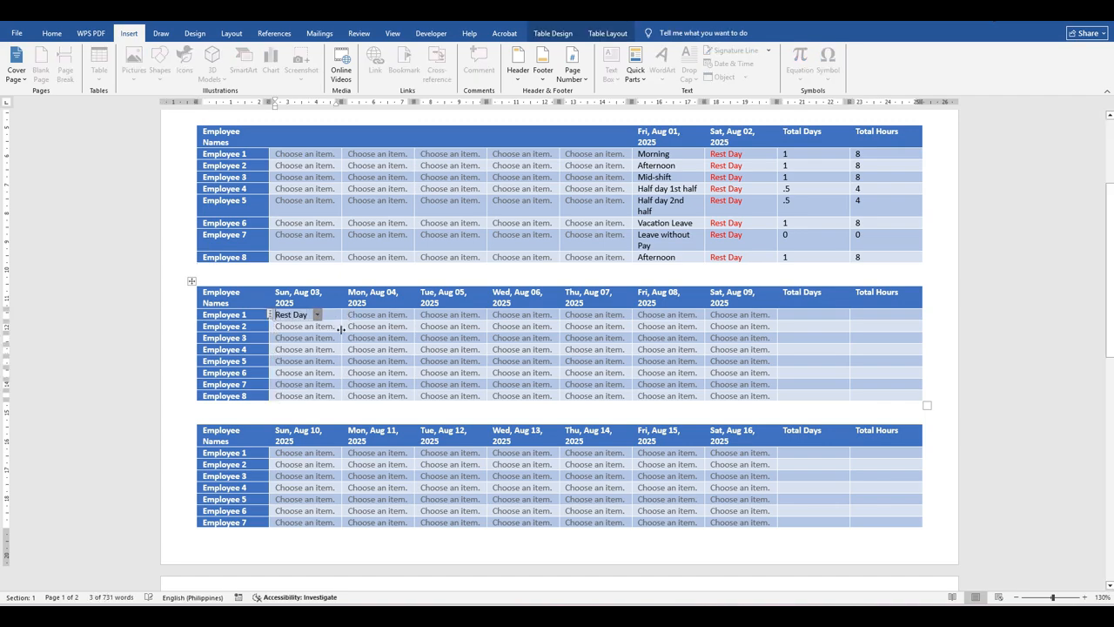
click(318, 327)
click(344, 326)
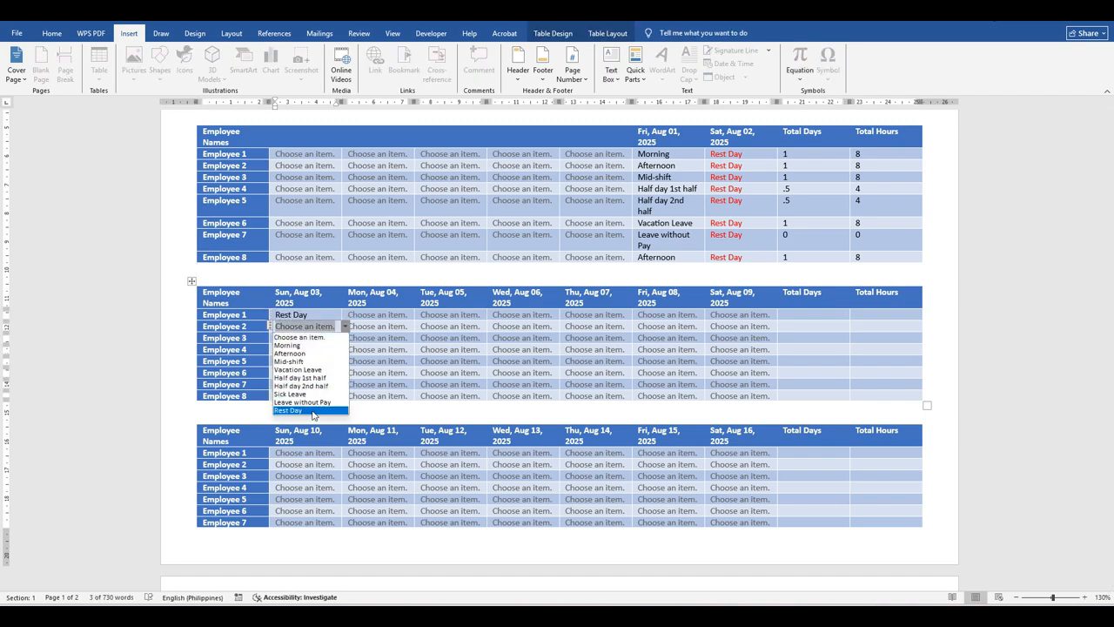
click(289, 410)
- For Sun, Aug 03, assign Rest Day to Employees 3 and 4
click(317, 337)
click(345, 337)
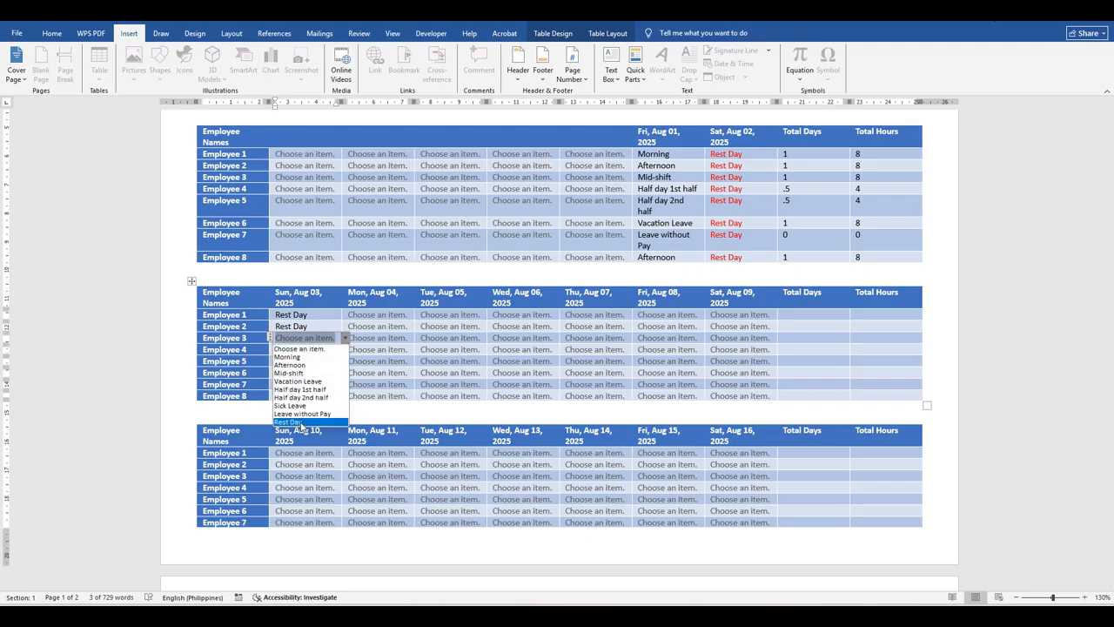
click(302, 423)
click(329, 350)
click(345, 349)
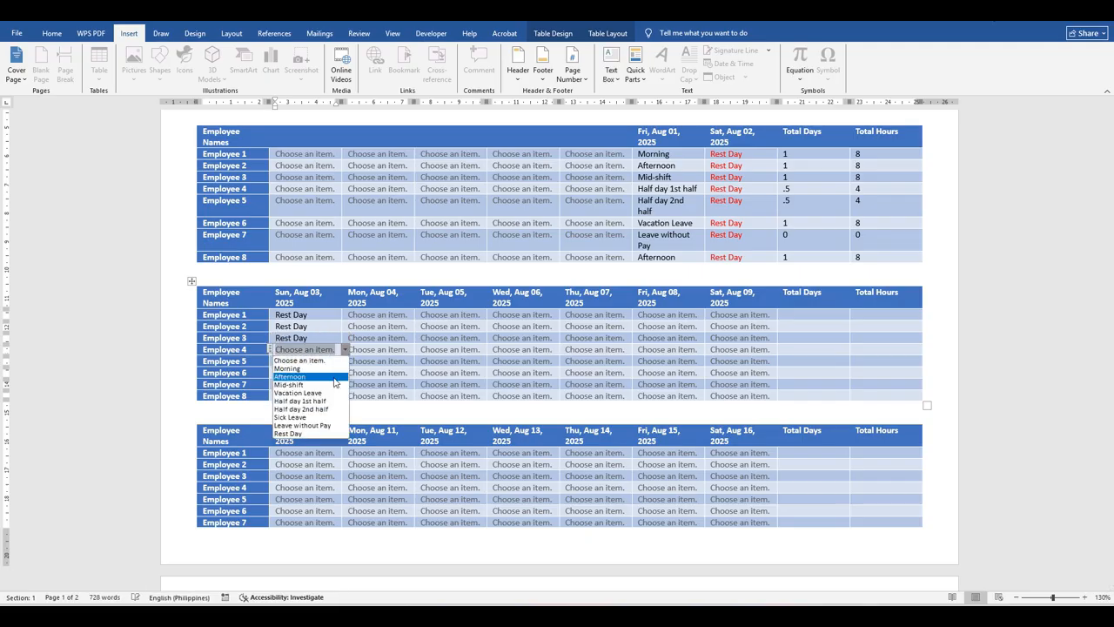
click(303, 434)
- For Sun, Aug 03, assign Rest Day to Employees 5 and 6
click(325, 363)
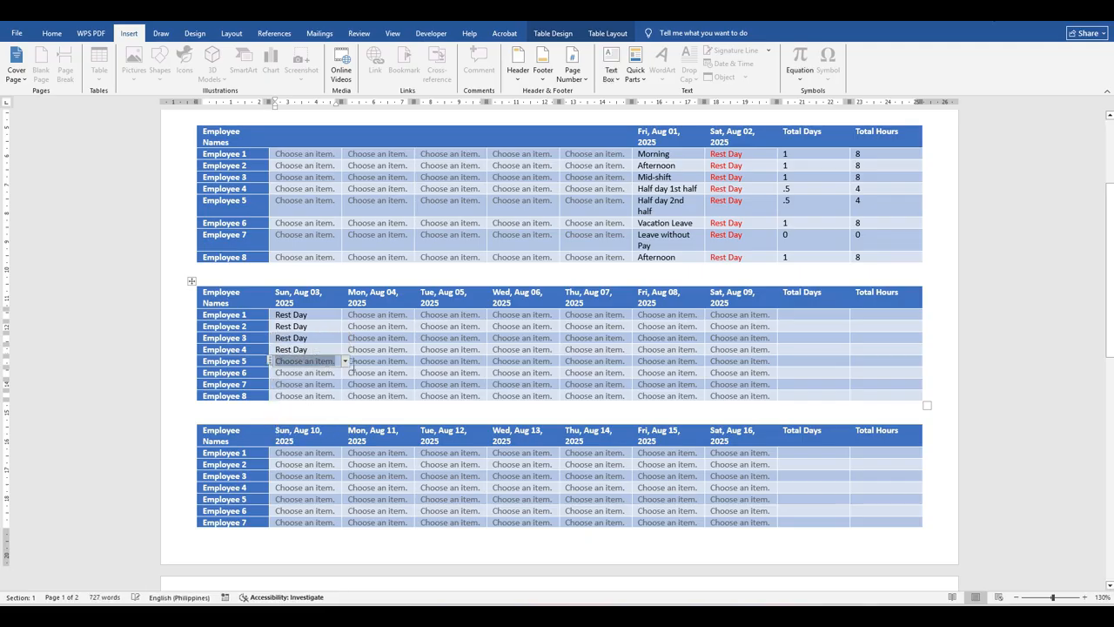
click(345, 360)
click(304, 445)
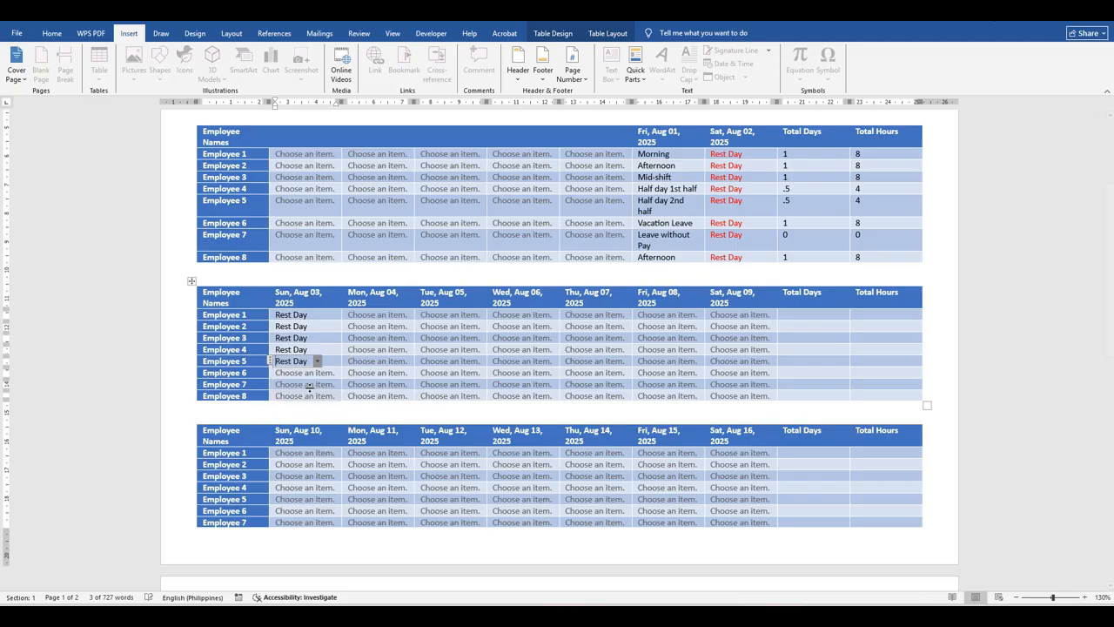
click(335, 373)
click(344, 374)
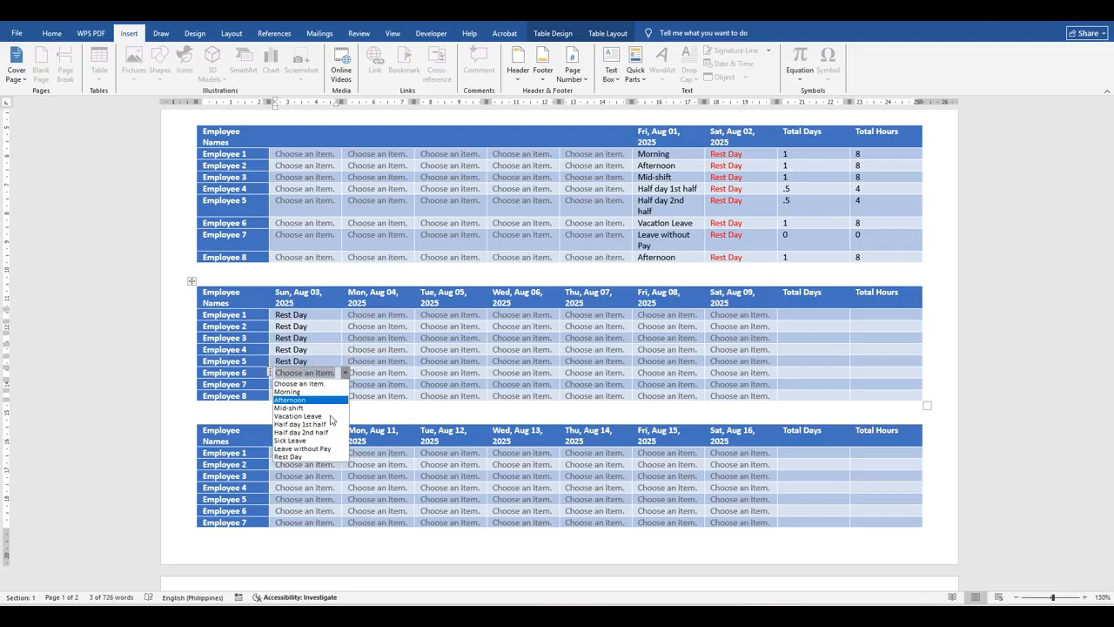
click(305, 457)
- For Sun, Aug 03, assign Rest Day to Employees 7 and 8
click(329, 387)
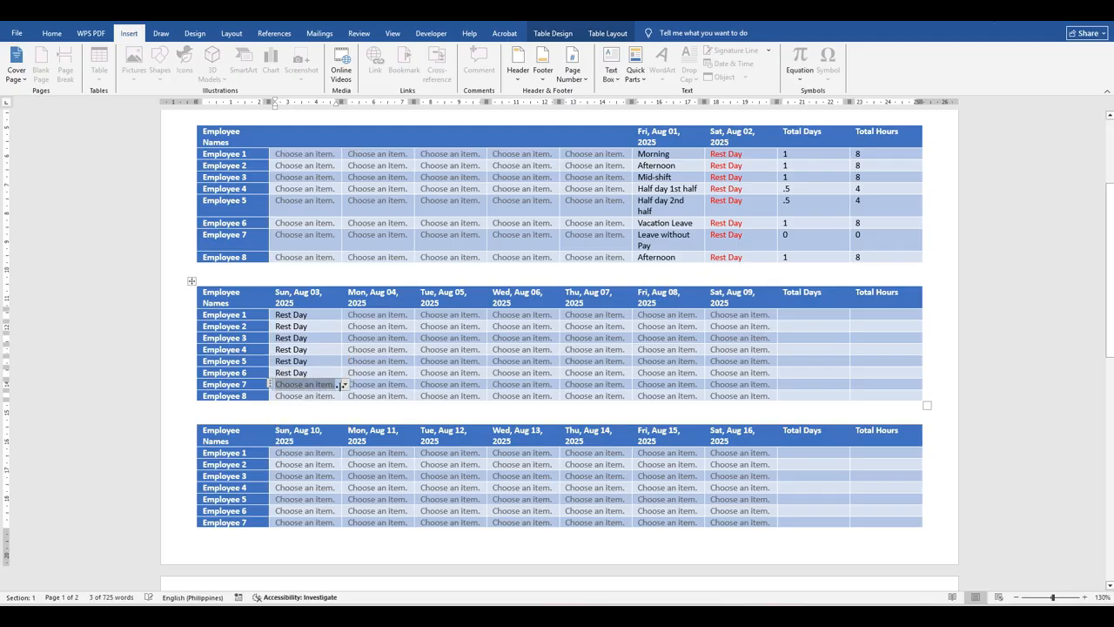
click(344, 384)
click(318, 469)
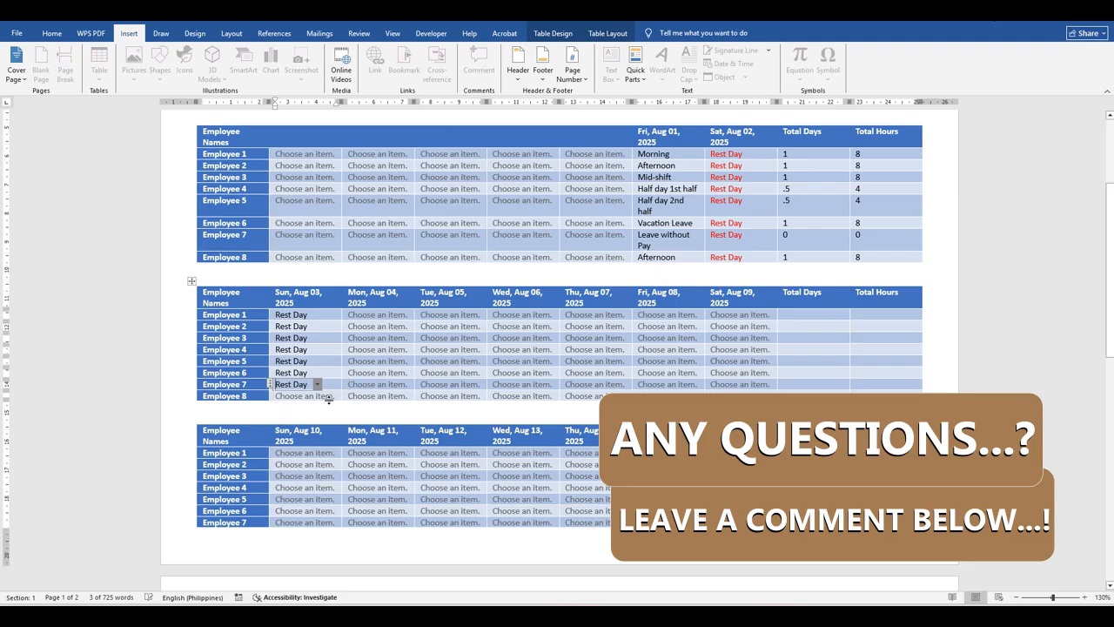
click(330, 396)
click(345, 396)
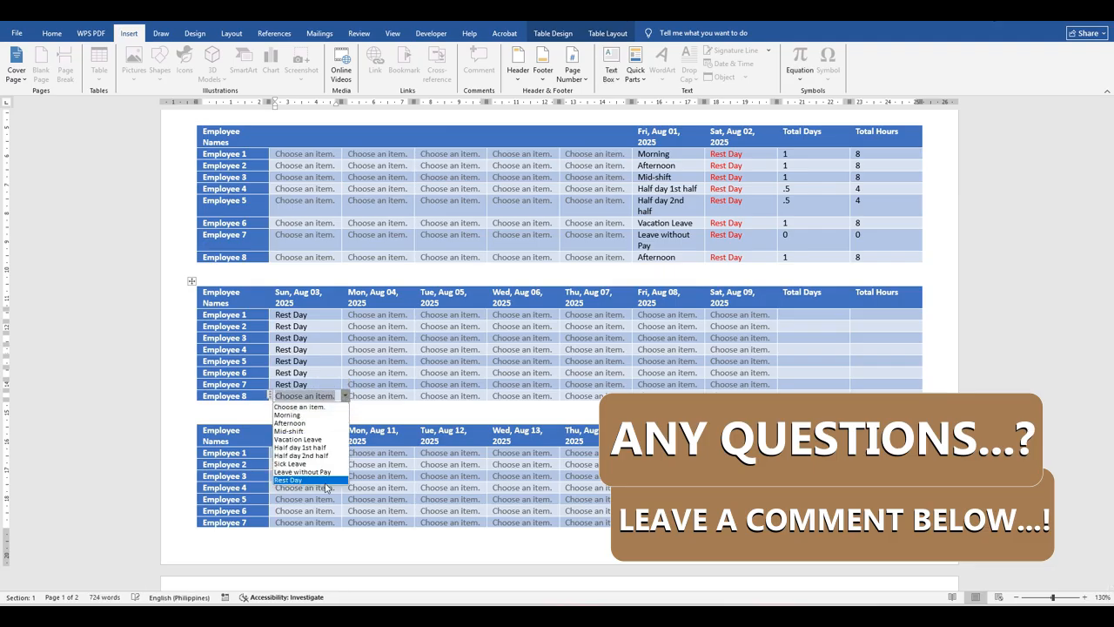
click(296, 480)
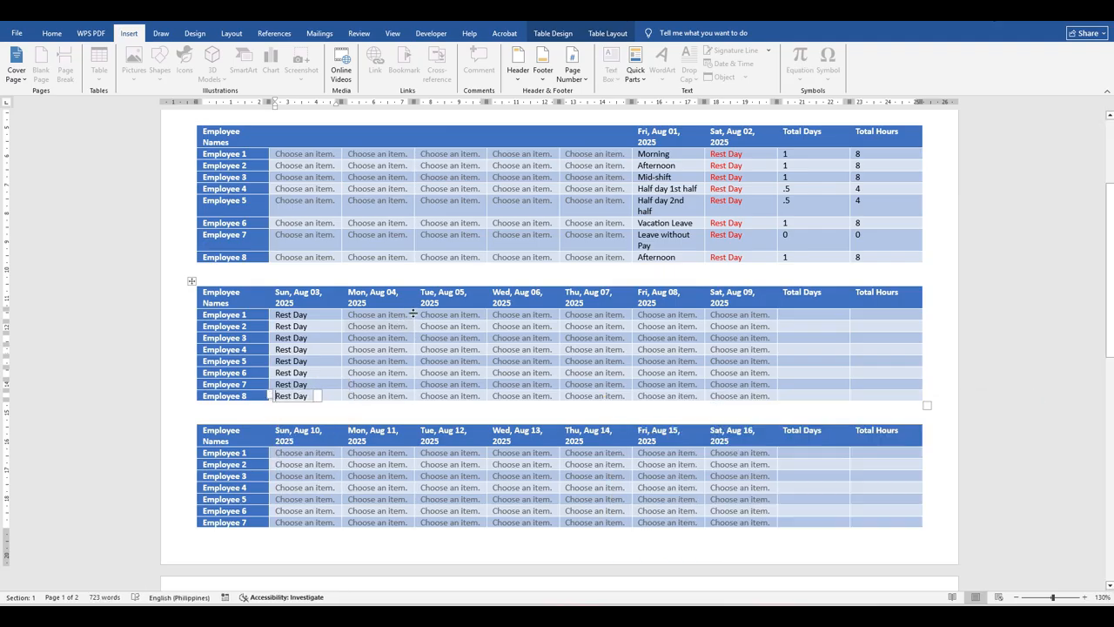
- For Mon, Aug 04, assign the Morning shift to Employees 1 and 2
click(407, 315)
click(418, 316)
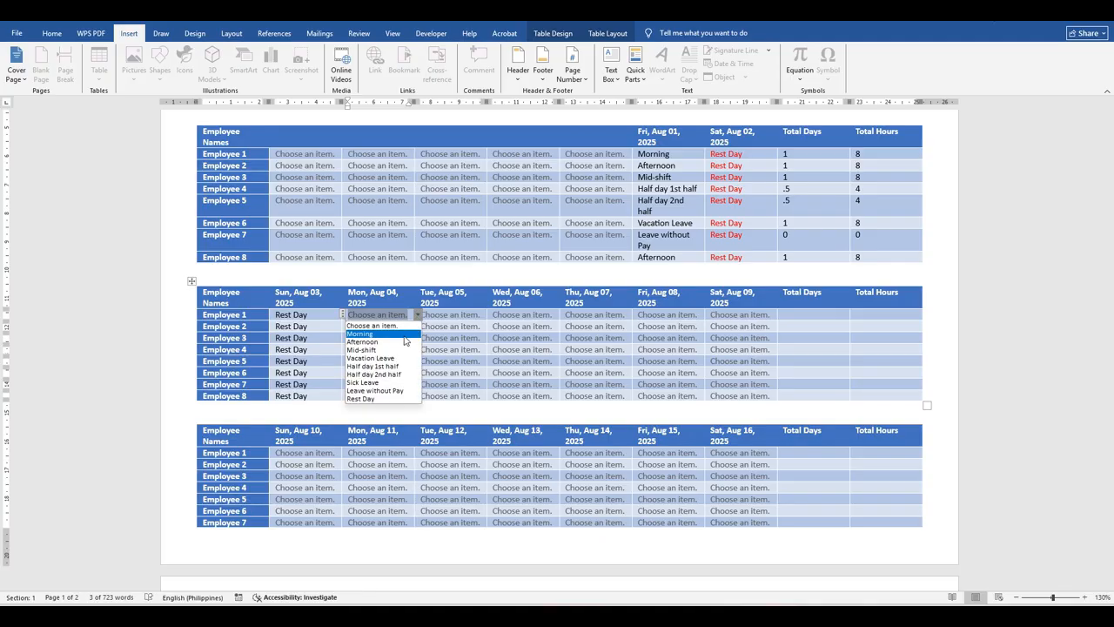
click(383, 333)
click(409, 326)
click(417, 327)
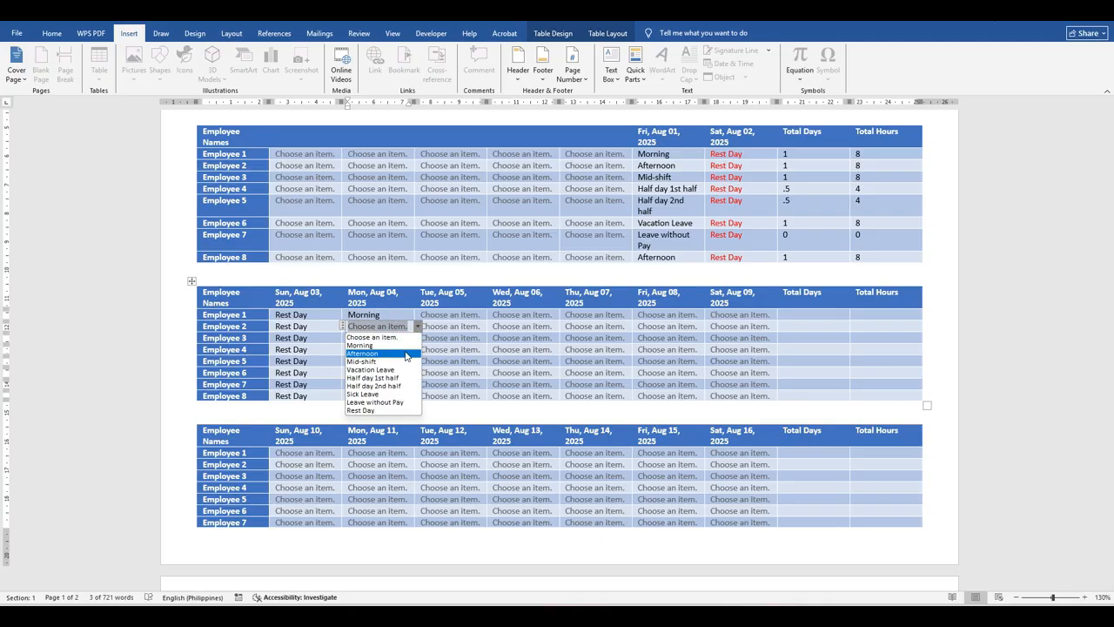
click(409, 356)
- For Mon, Aug 04, assign Afternoon to Employee 3 and Half day 1st half to Employee 4
click(416, 339)
click(417, 338)
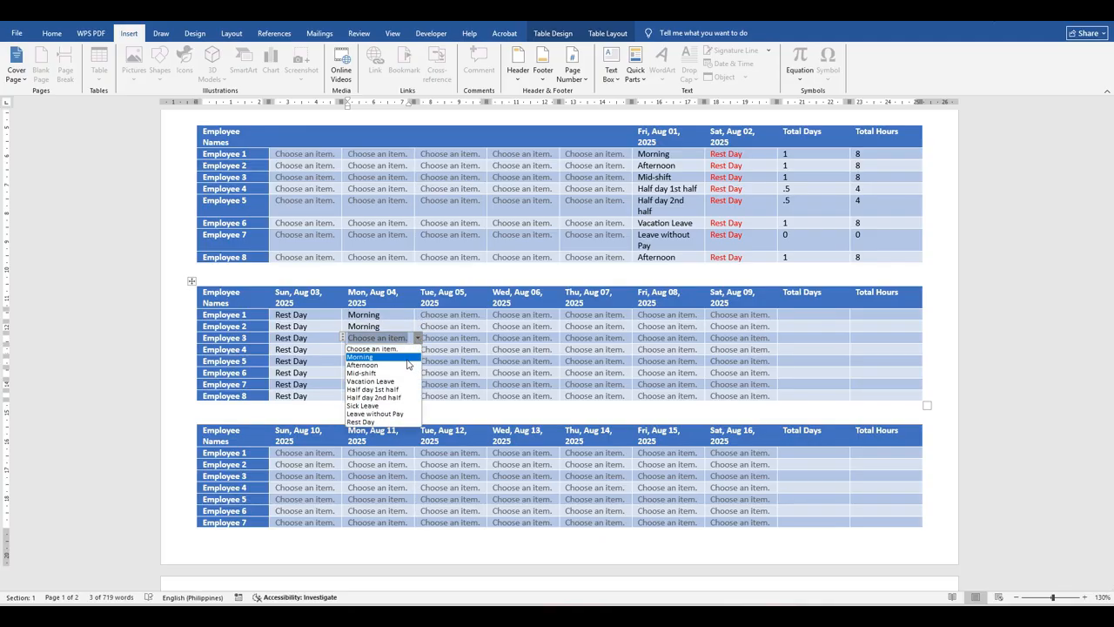
click(383, 377)
click(416, 350)
click(416, 350)
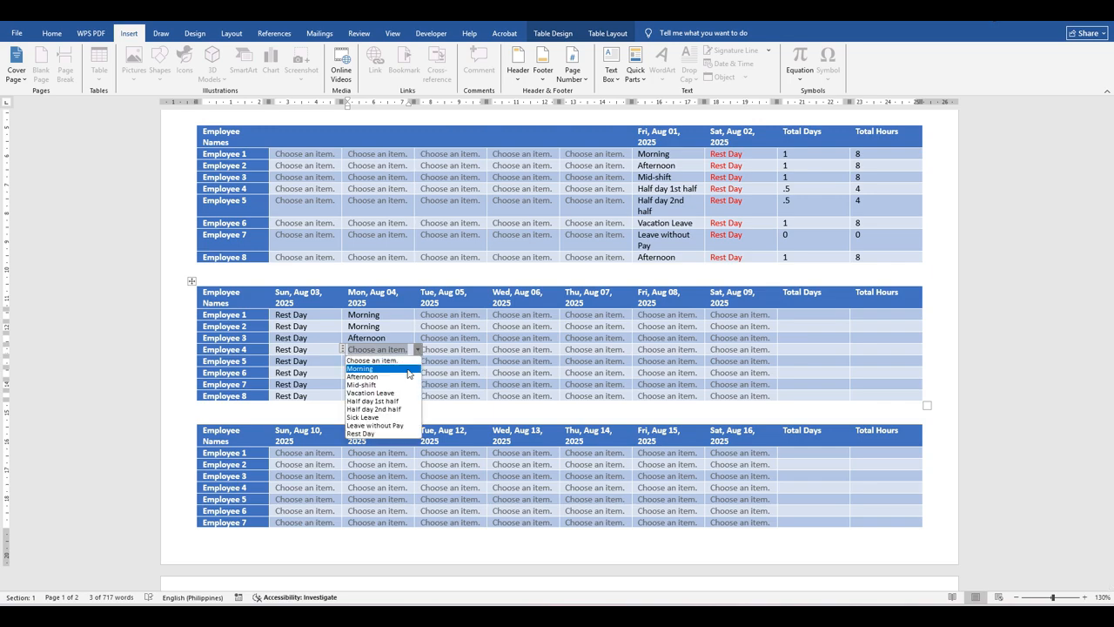
click(383, 401)
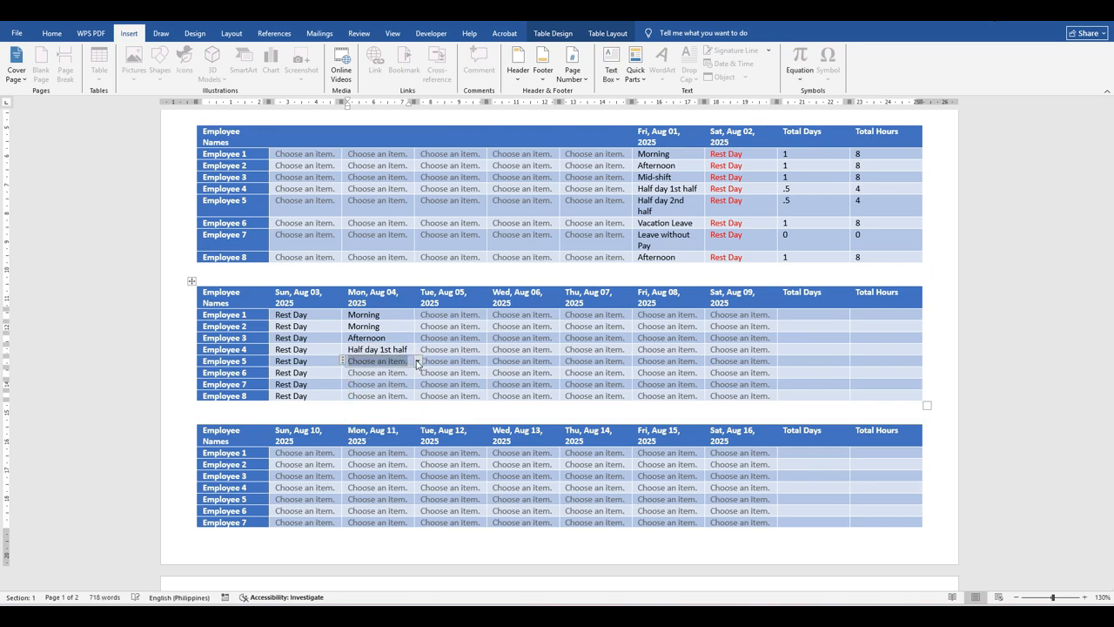
- For Mon, Aug 04, assign Mid-shift to Employees 5 and 6
click(418, 360)
click(375, 402)
click(412, 373)
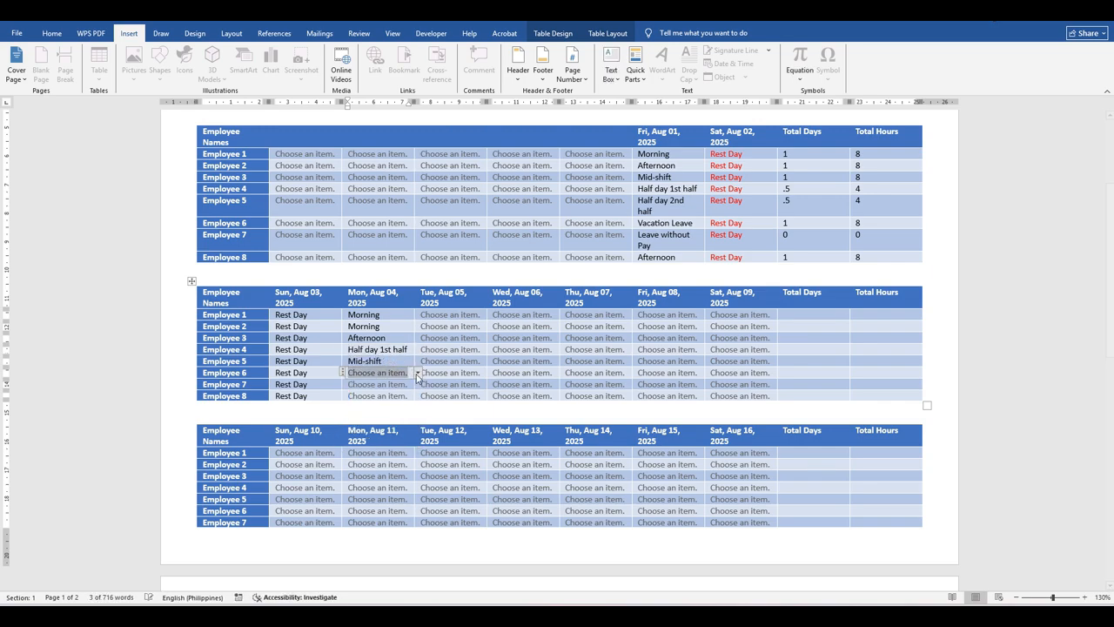
click(417, 373)
click(404, 408)
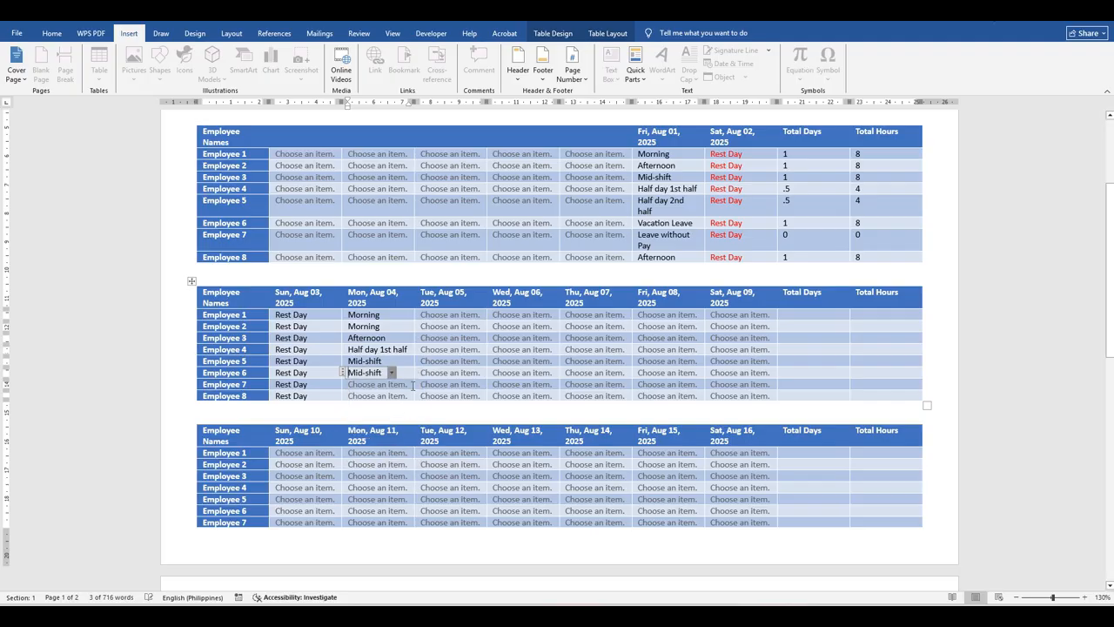
- For Mon, Aug 04, assign Half day 2nd half to Employee 7 and Sick Leave to Employee 8
click(408, 384)
click(422, 389)
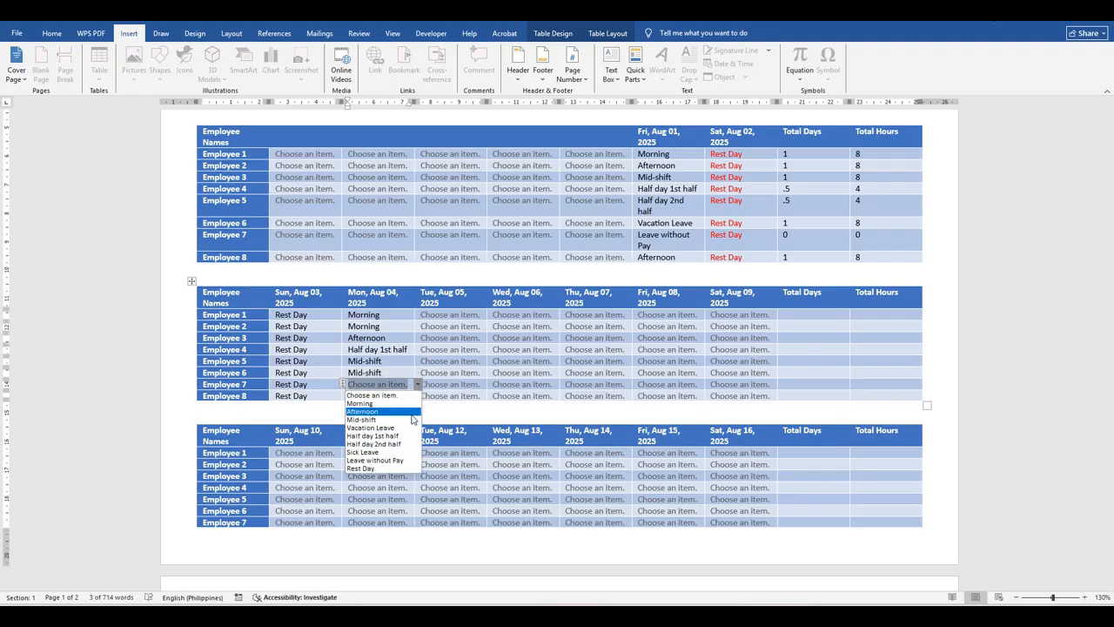
click(387, 442)
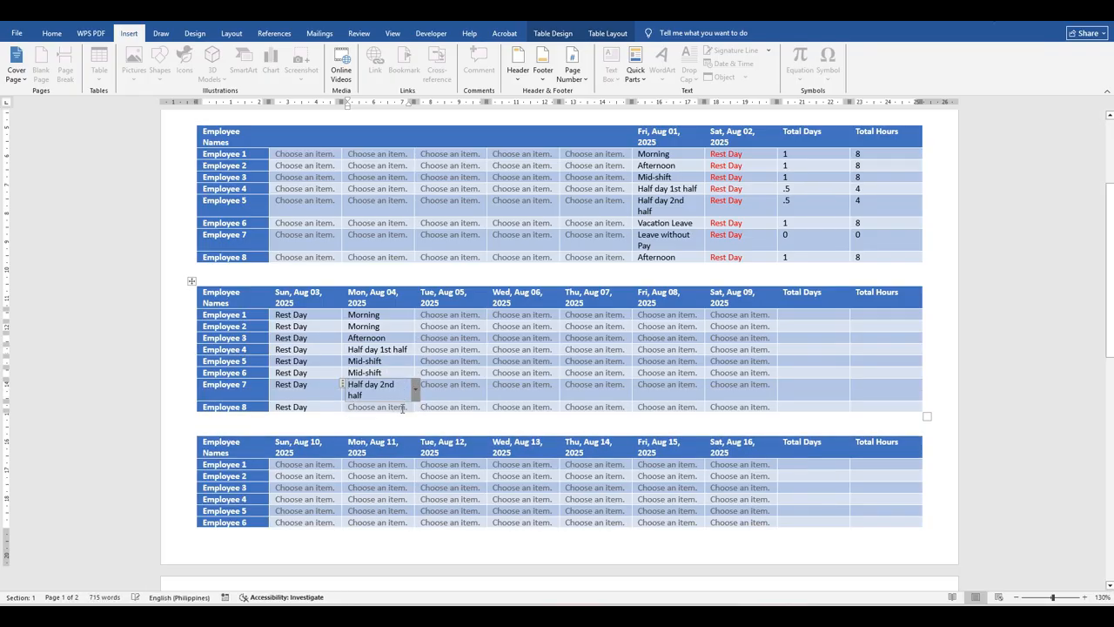
click(404, 406)
click(417, 406)
click(402, 475)
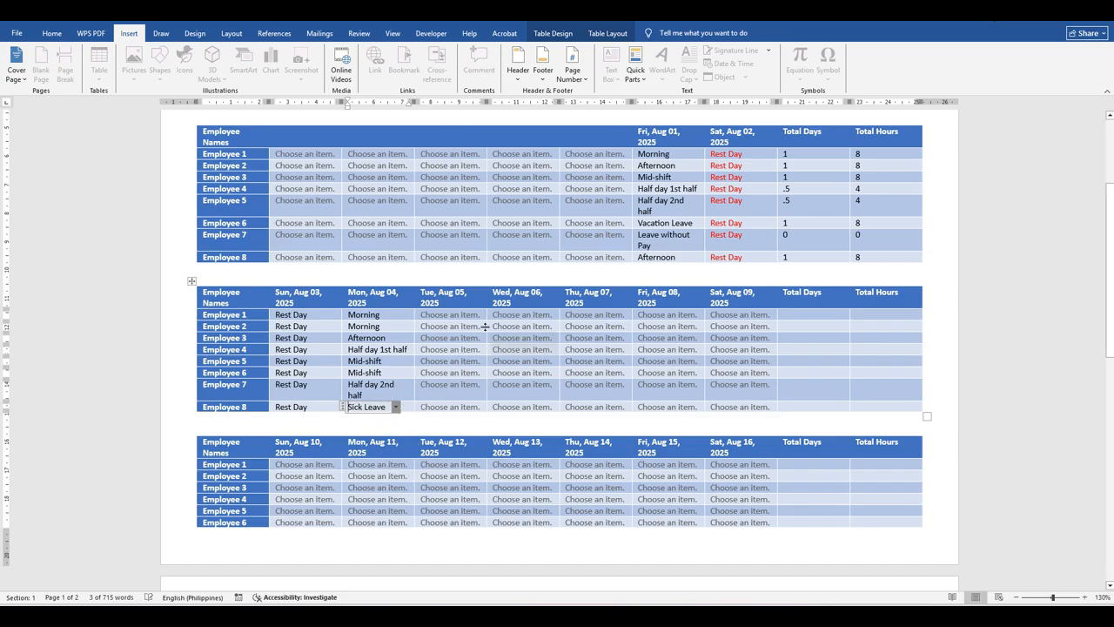
- For Tue, Aug 05, assign Vacation Leave to Employee 1
click(452, 314)
click(490, 314)
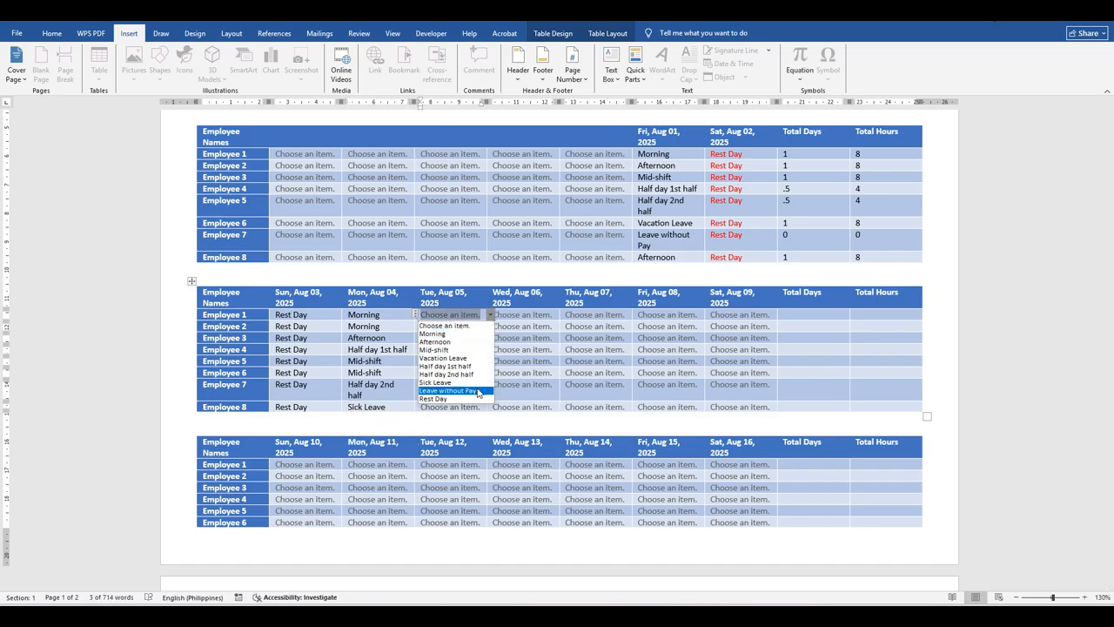
click(479, 357)
- For Tue, Aug 05, assign Mid-shift to Employee 2
click(473, 327)
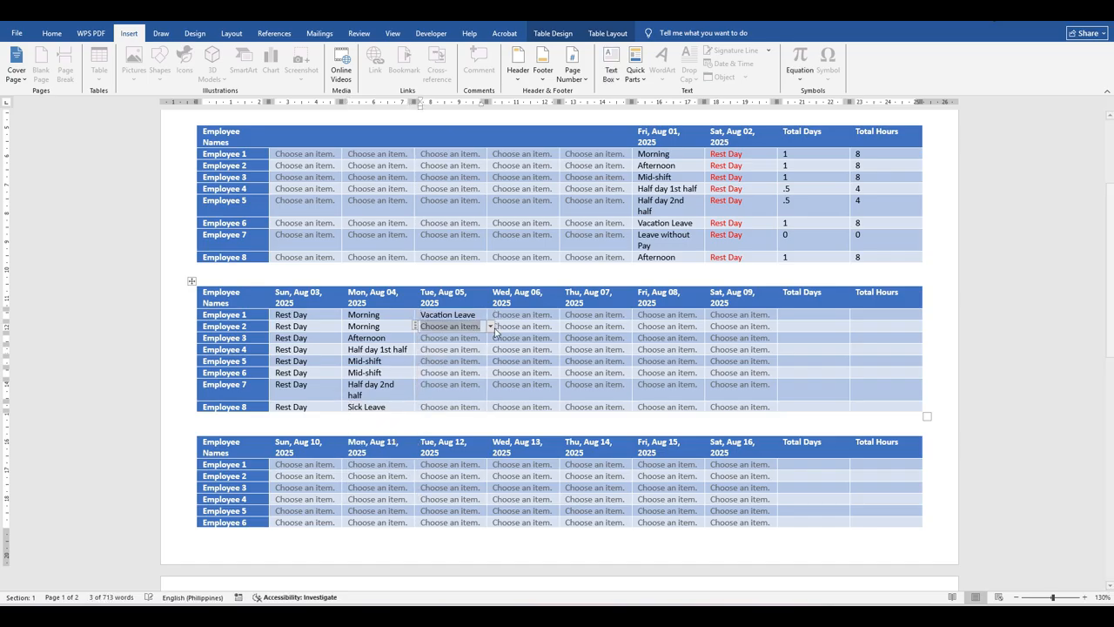
click(490, 327)
click(479, 355)
click(480, 339)
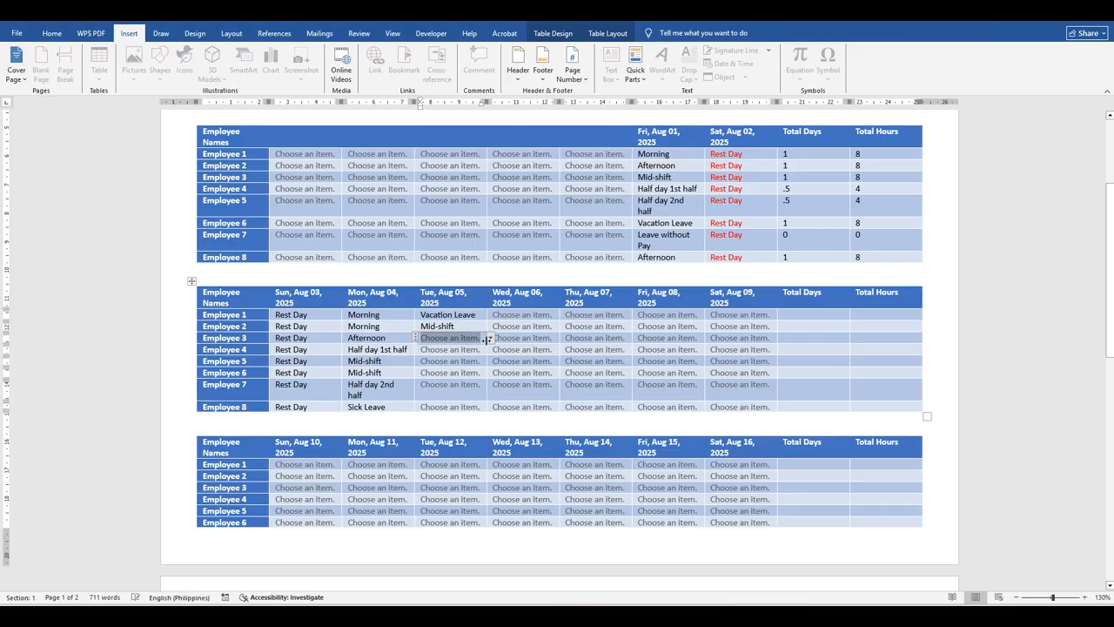
- For Tue, Aug 05, change Employee 2's shift to Morning and assign Afternoon to Employee 3
click(478, 326)
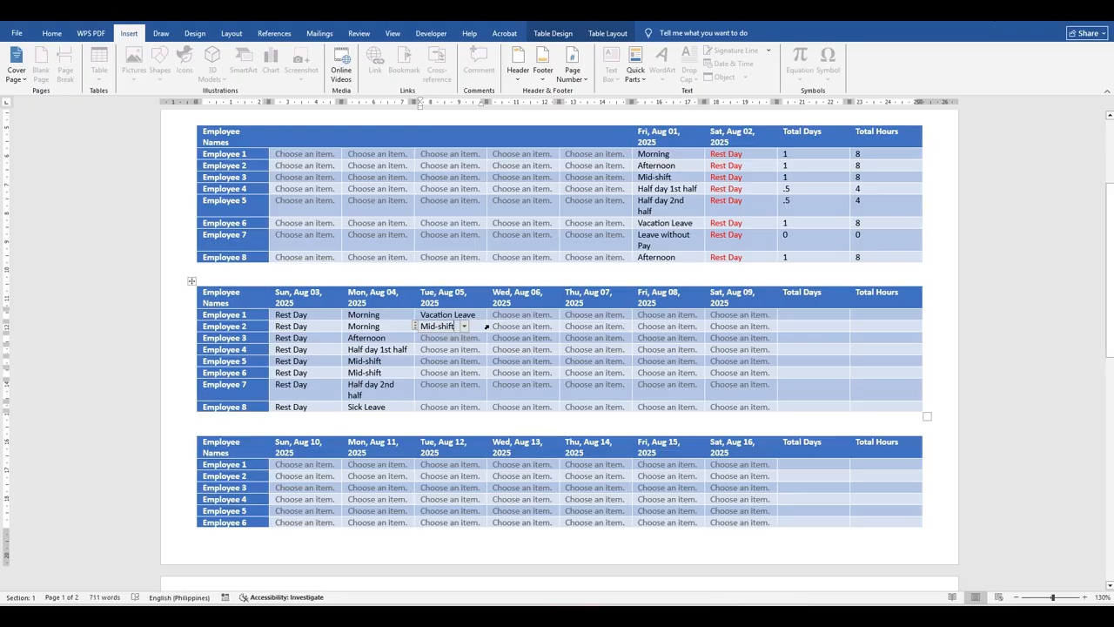
click(464, 326)
click(453, 338)
click(485, 338)
click(485, 338)
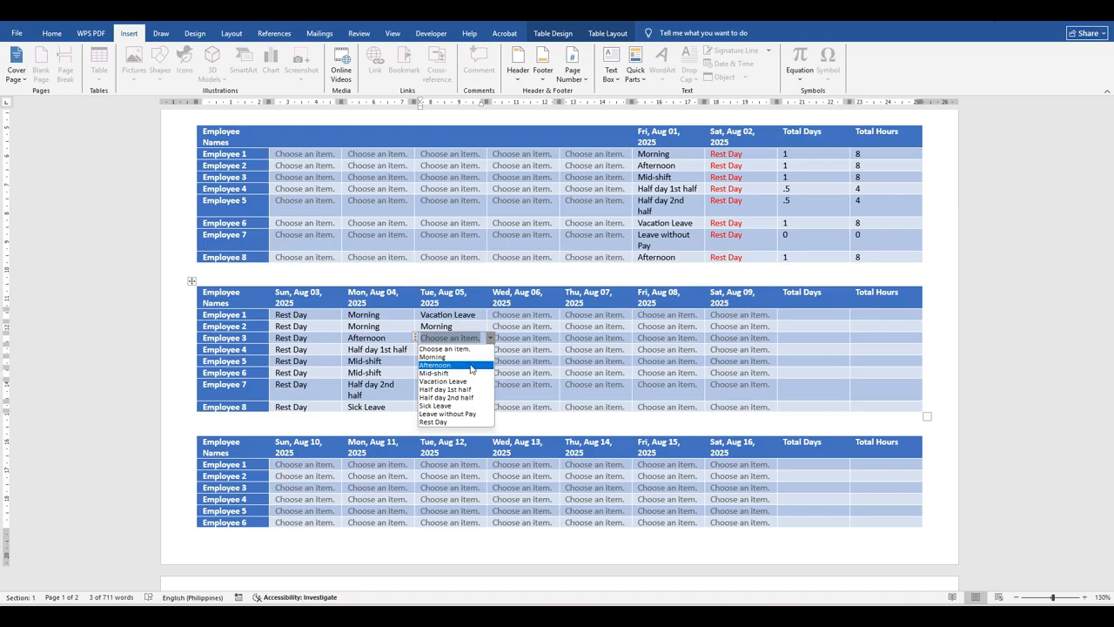
click(470, 351)
- For Tue, Aug 05, assign Morning to Employee 4 and Mid-shift to Employee 5
click(472, 351)
click(490, 350)
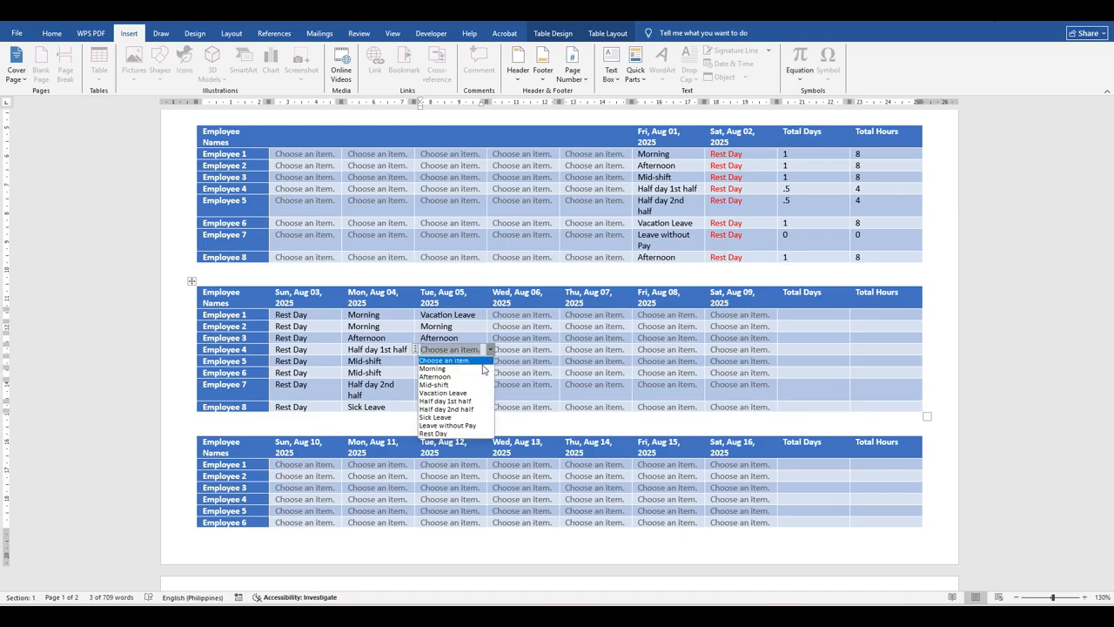
click(481, 367)
click(470, 362)
click(490, 361)
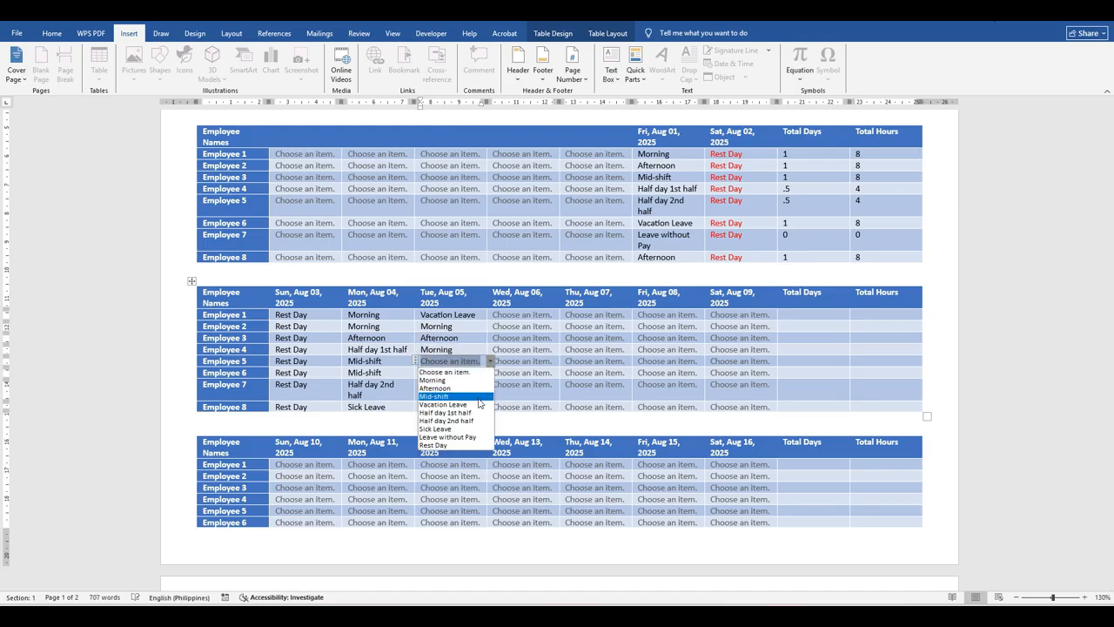
click(478, 399)
- For Tue, Aug 05, assign Mid-shift to Employee 6 and Afternoon to Employee 7
click(481, 373)
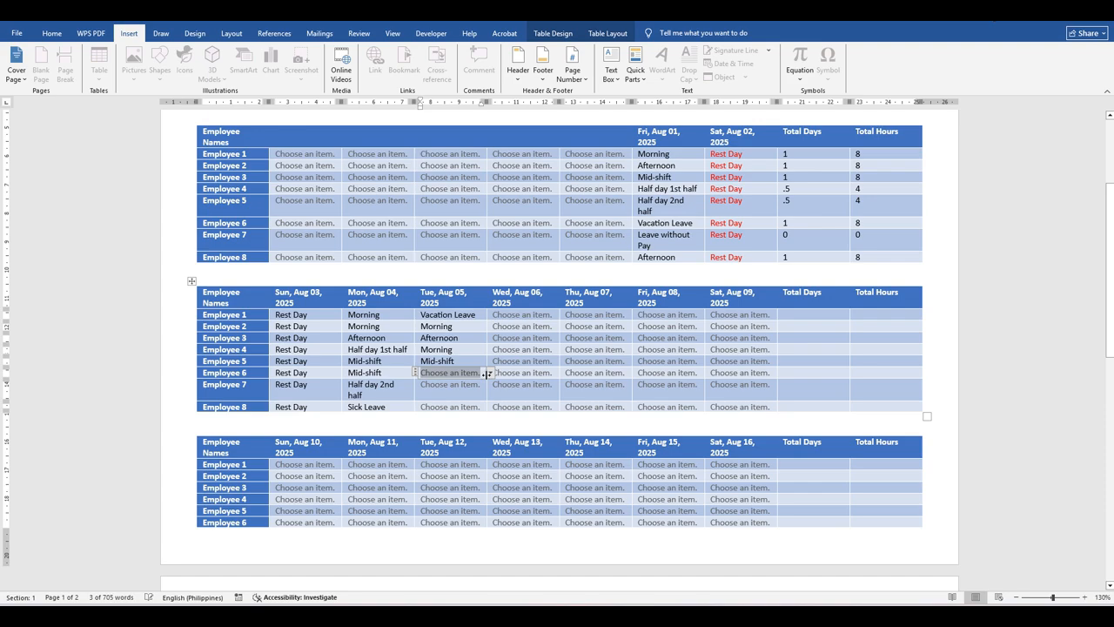
click(488, 373)
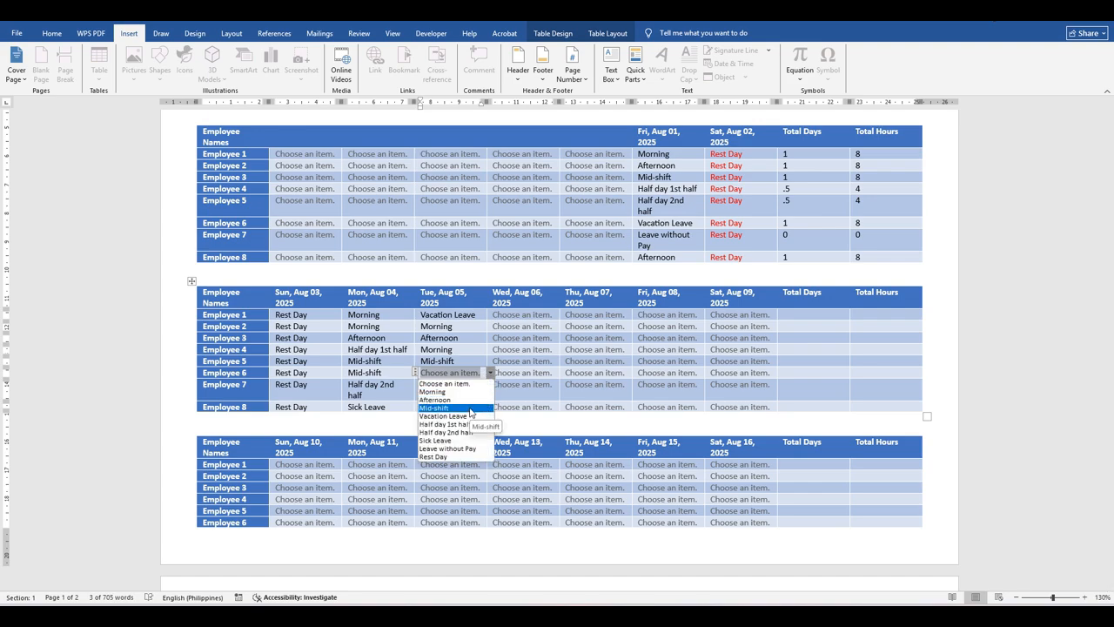
click(471, 408)
click(477, 387)
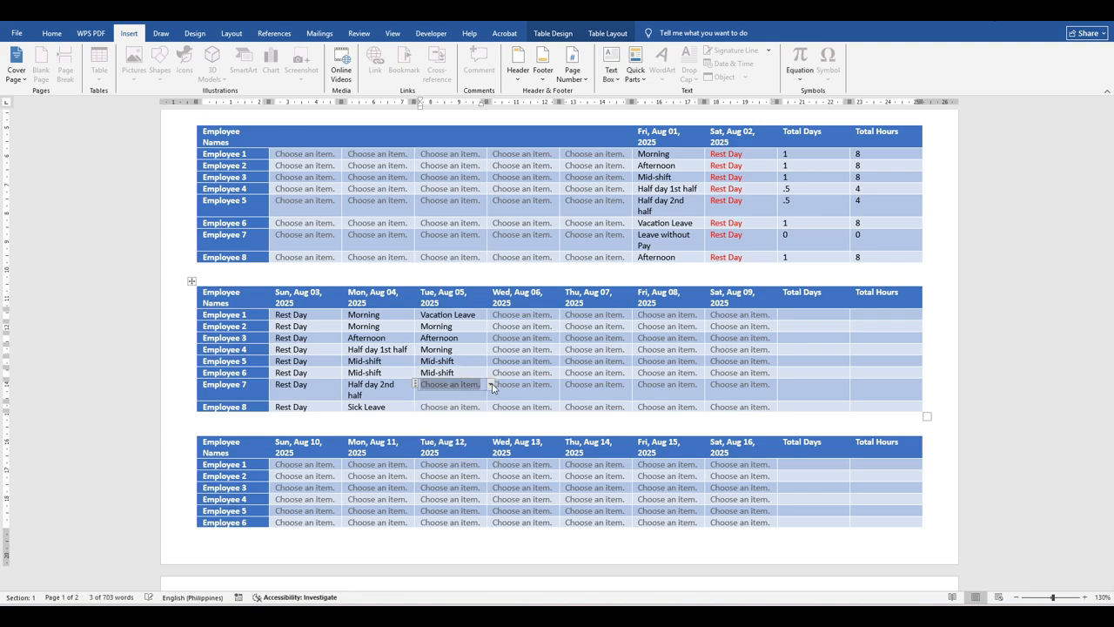
click(490, 384)
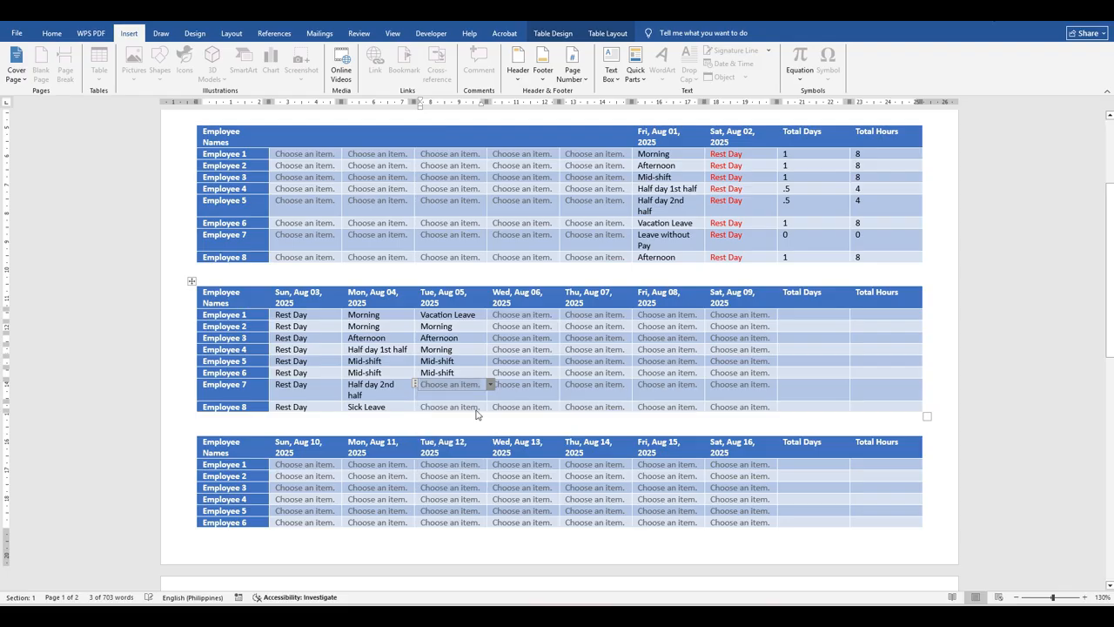
click(478, 411)
- For Tue, Aug 05, assign the Morning shift to Employee 8
click(466, 407)
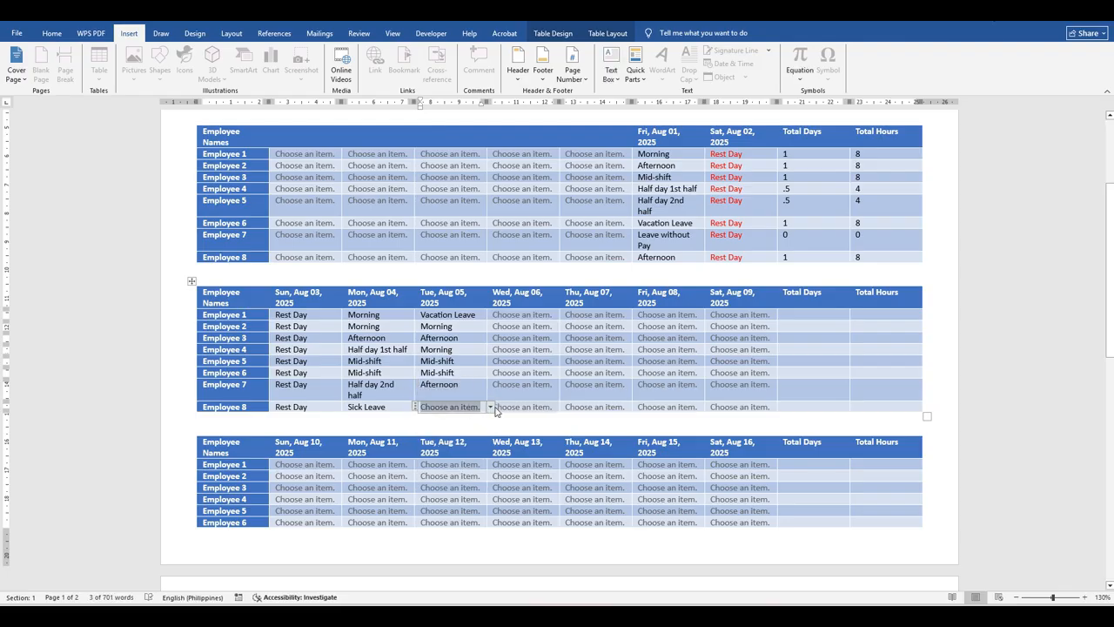
click(490, 407)
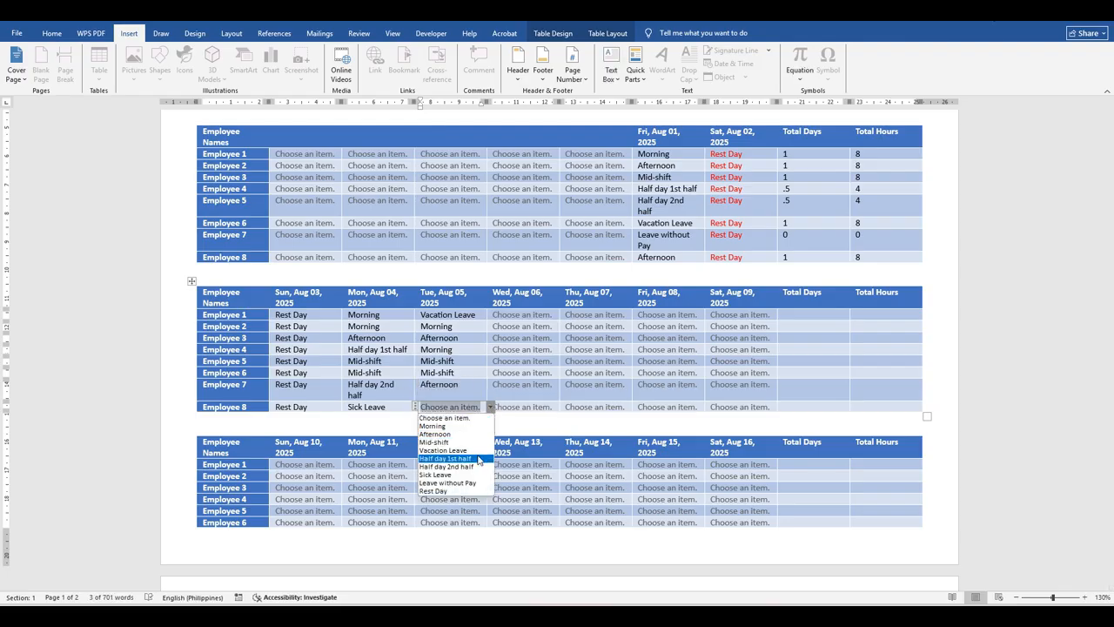
click(477, 425)
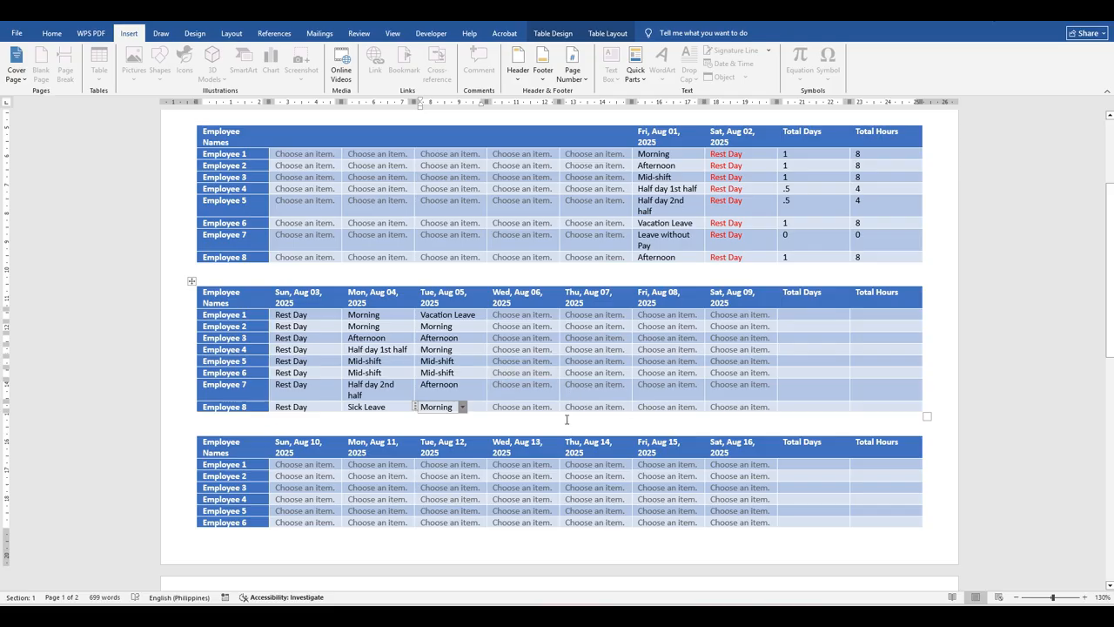
- Assign Vacation Leave to Employee 1 for Wed, Aug 06 and Thu, Aug 07
click(544, 319)
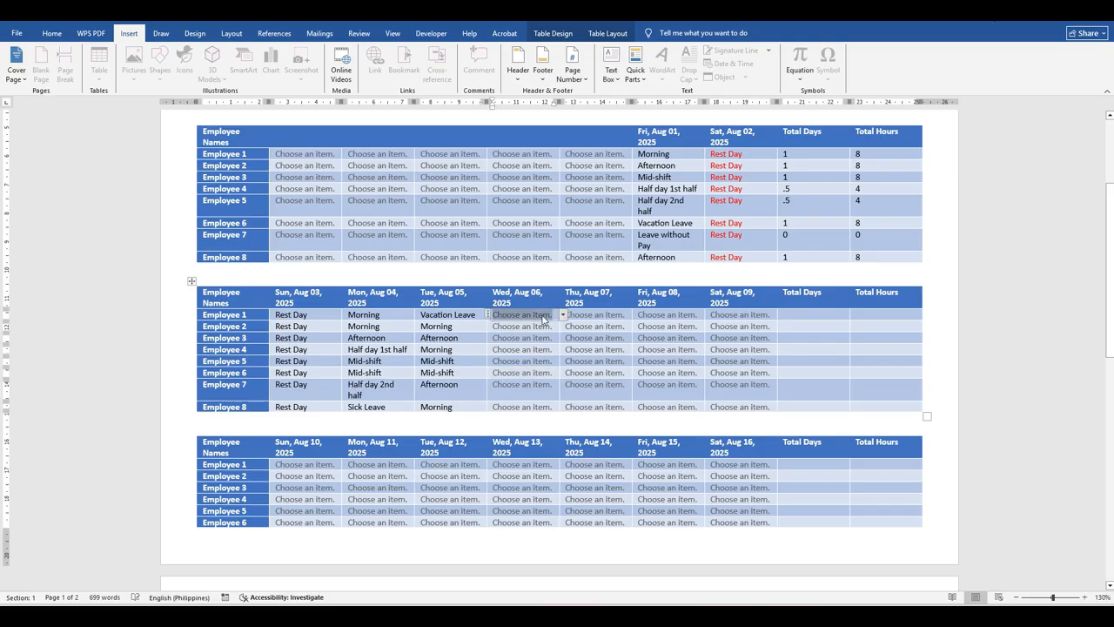
click(563, 315)
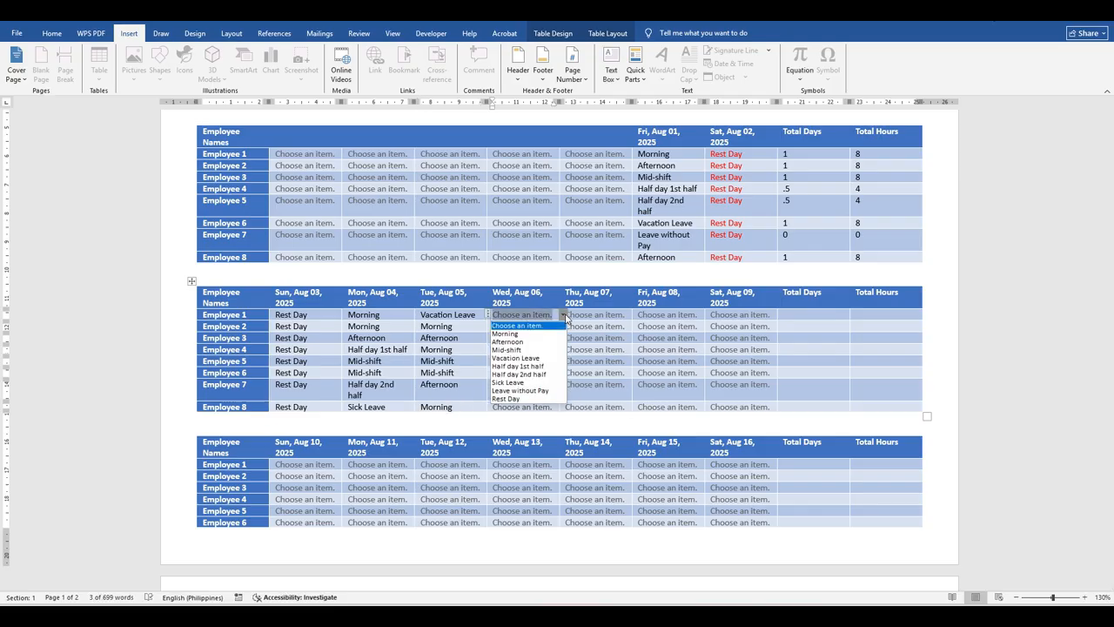
click(549, 358)
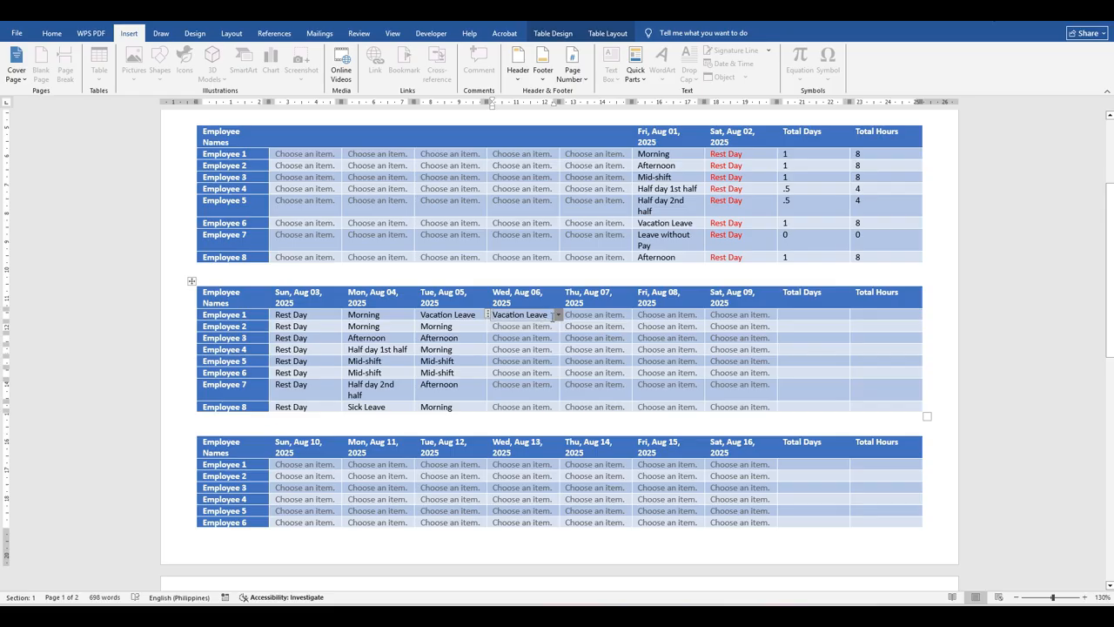
click(601, 314)
click(634, 315)
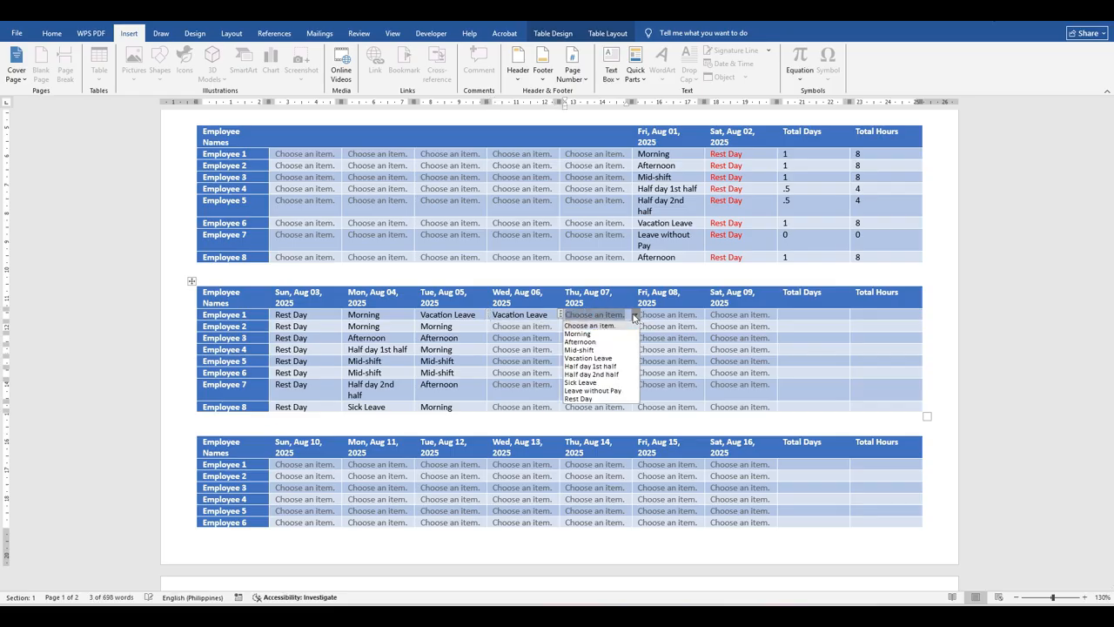
click(588, 358)
- For Employee 1, assign Morning on Fri, Aug 08 and Rest Day on Sat, Aug 09
click(693, 317)
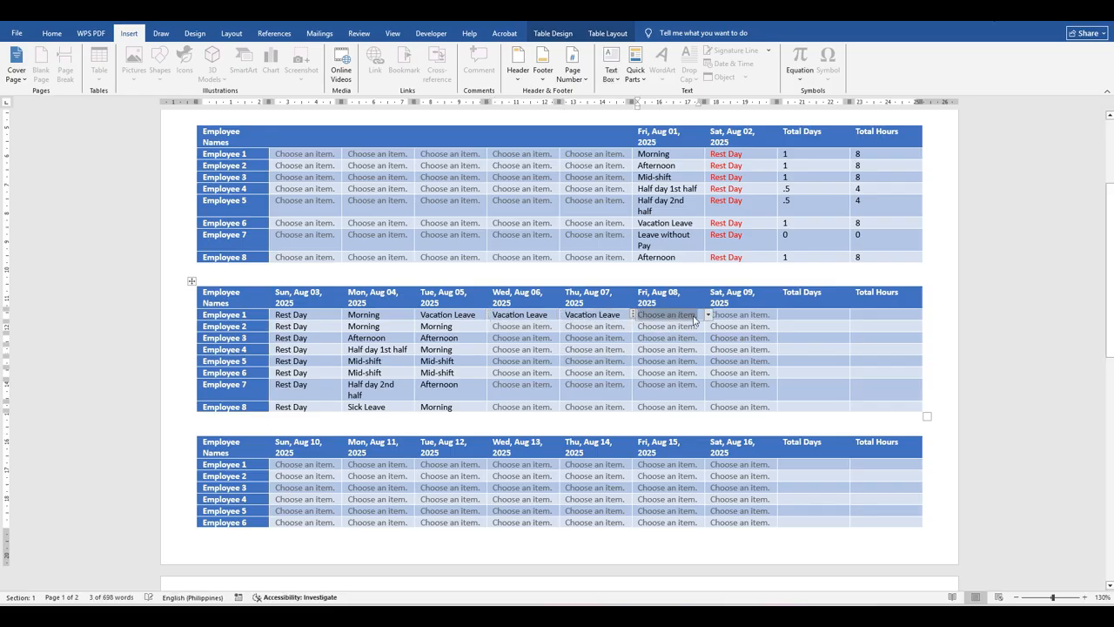
click(709, 314)
click(688, 336)
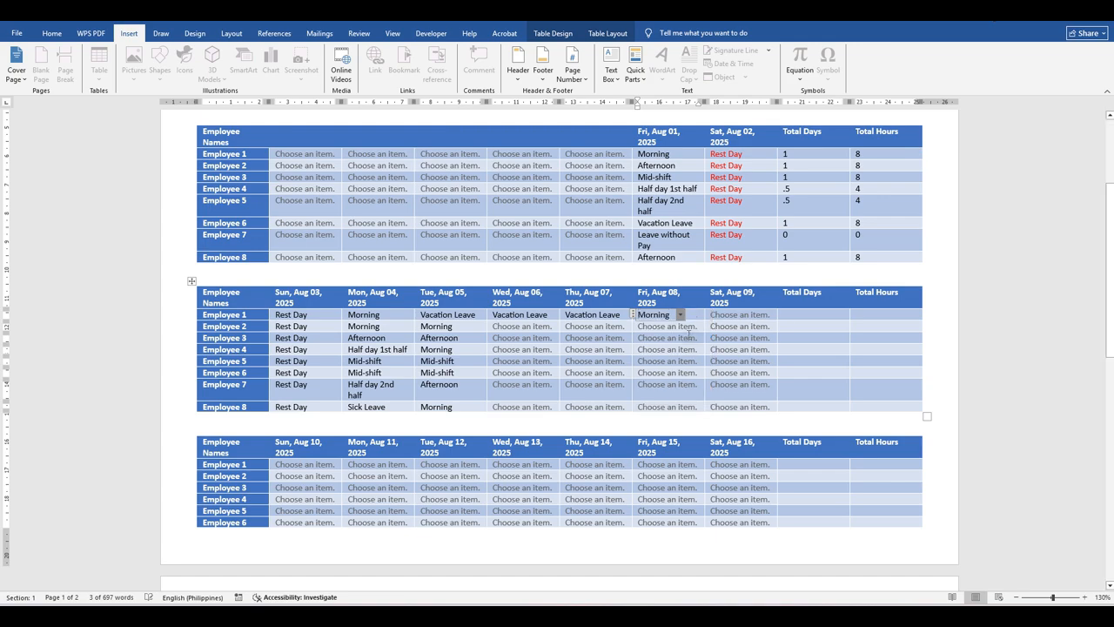
click(735, 314)
click(780, 314)
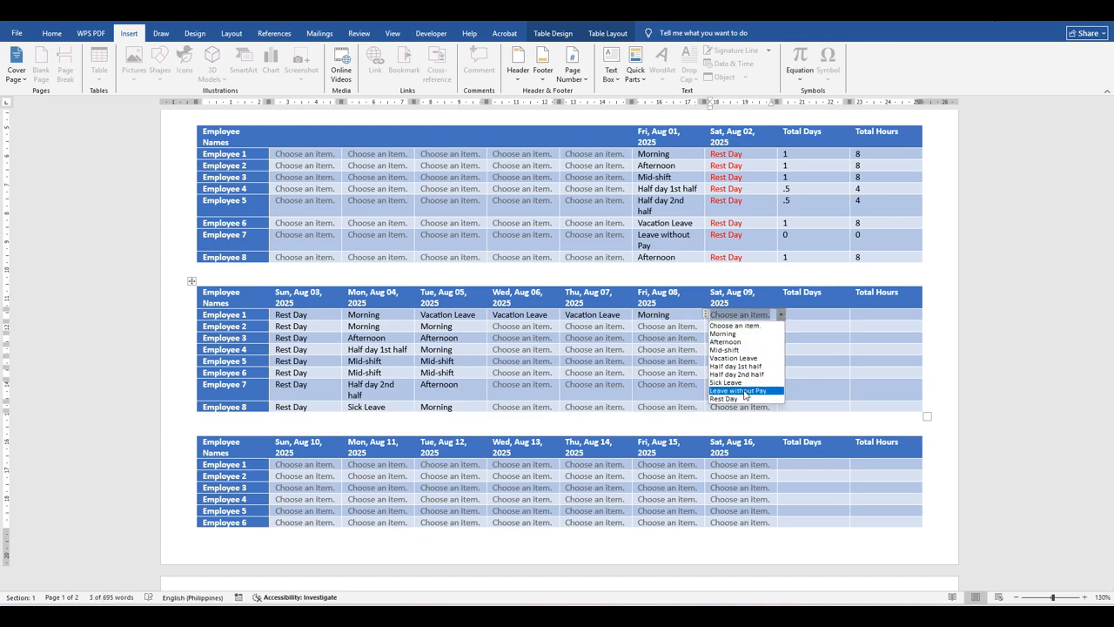
click(744, 399)
- Assign the Morning shift to Employee 2 for Wed, Aug 06 and Thu, Aug 07
click(527, 327)
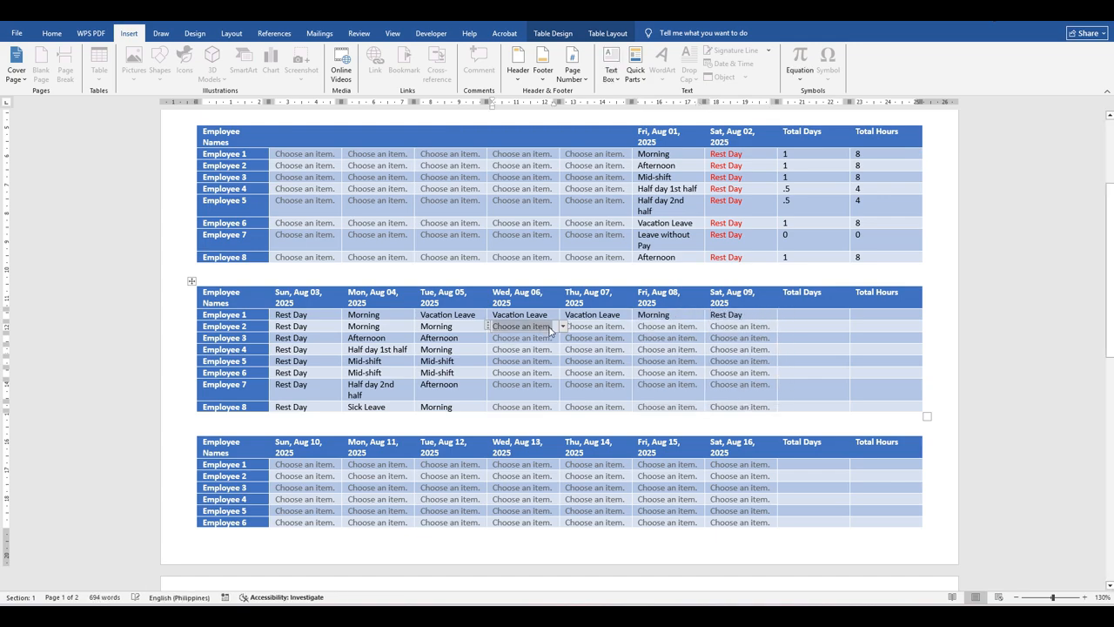
click(563, 327)
click(552, 346)
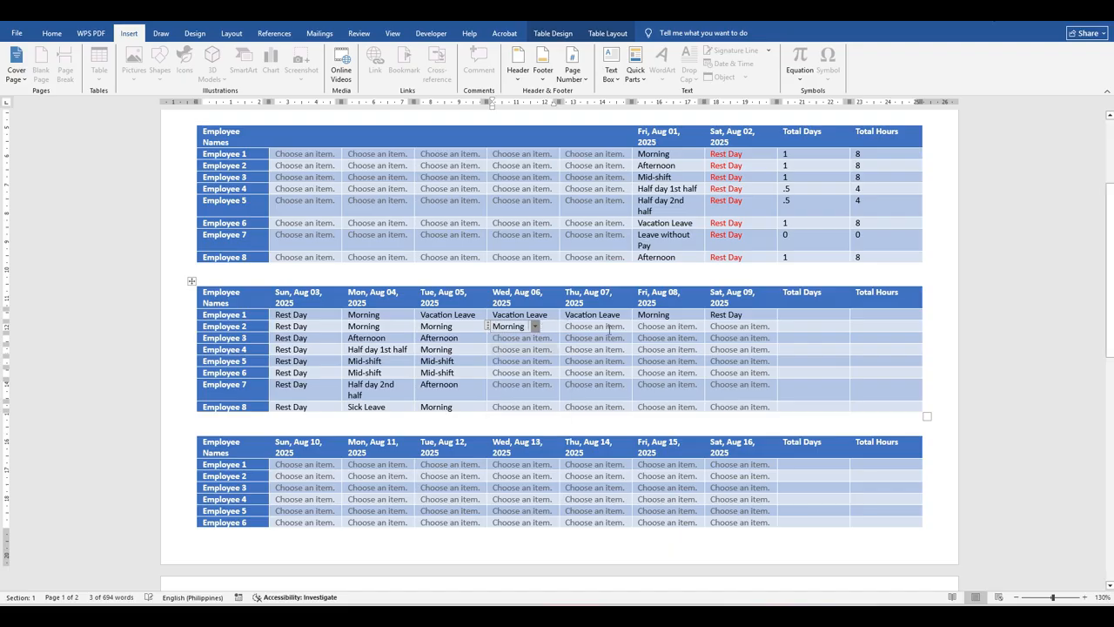
click(592, 326)
click(636, 326)
click(622, 346)
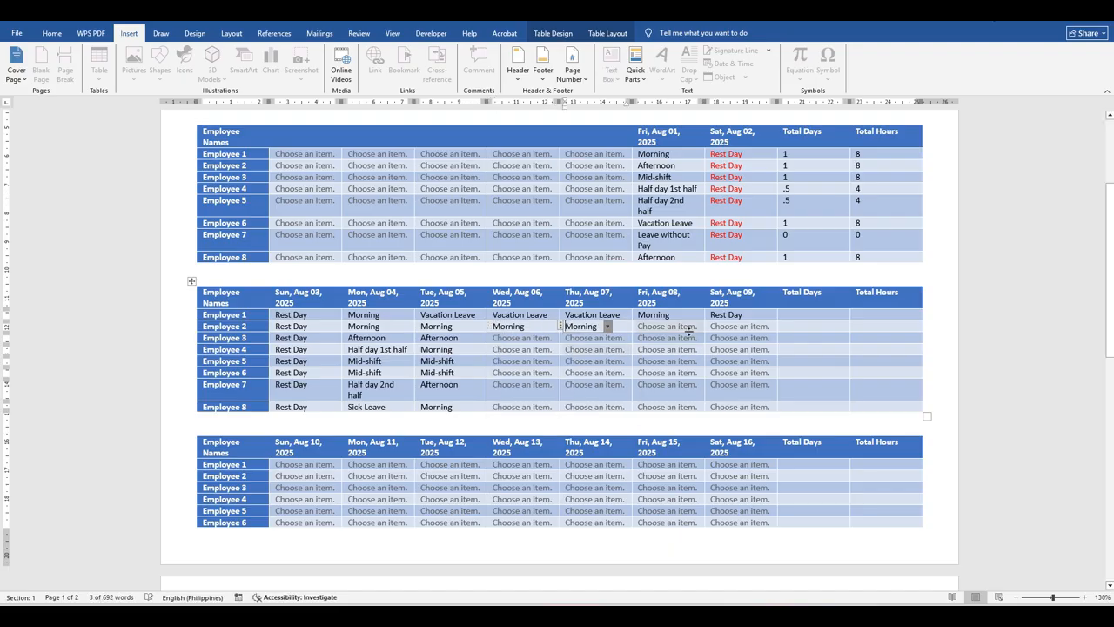
- Assign the Morning shift to Employee 2 for Fri, Aug 08 and Sat, Aug 09
click(692, 326)
click(710, 327)
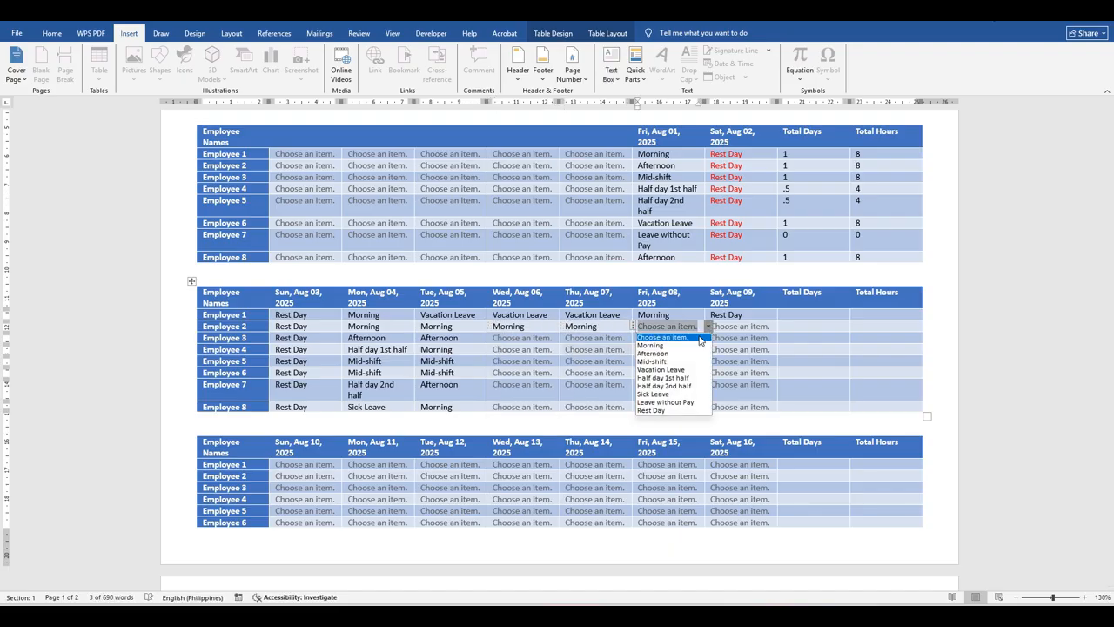
click(683, 346)
click(755, 329)
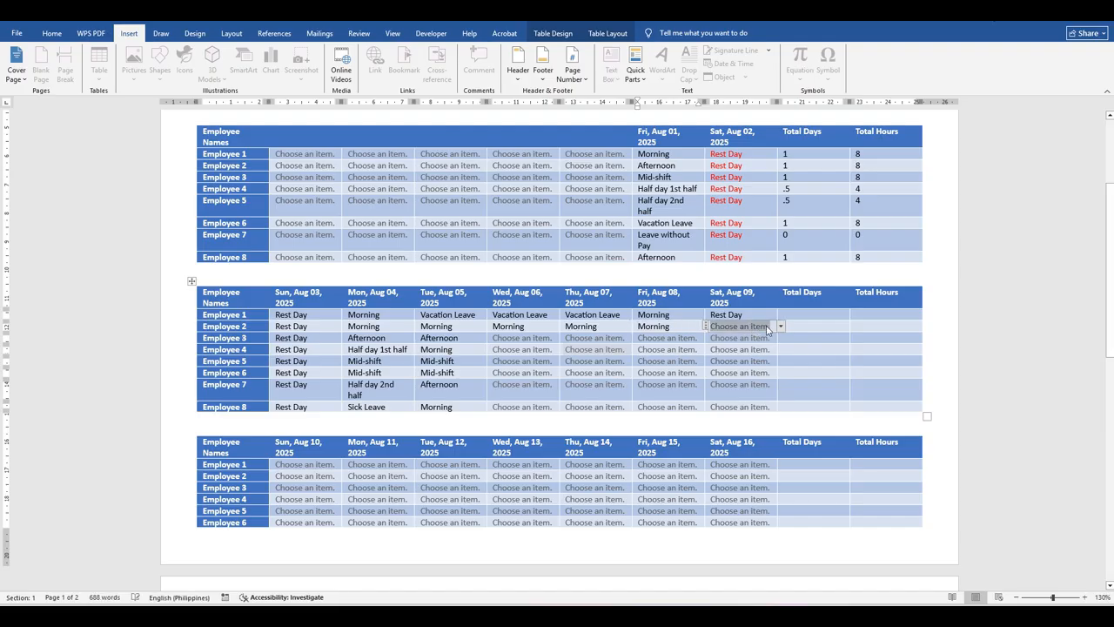
click(780, 327)
click(753, 346)
drag(351, 338, 426, 331)
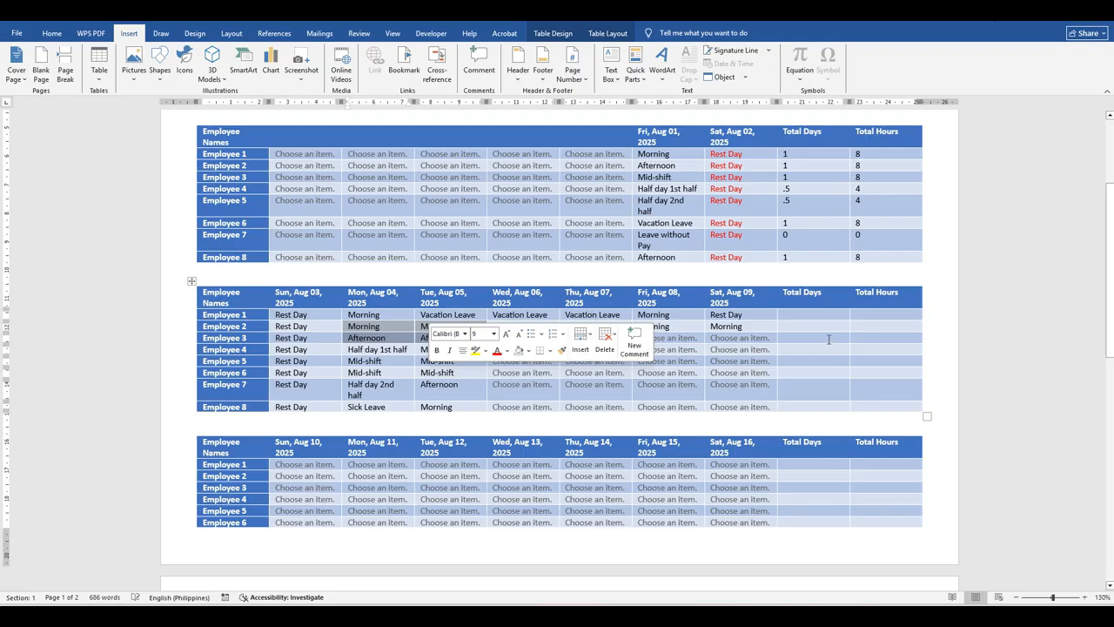
click(827, 338)
- Assign the Afternoon shift to Employee 3 for Wed, Aug 06 and Thu, Aug 07
click(548, 339)
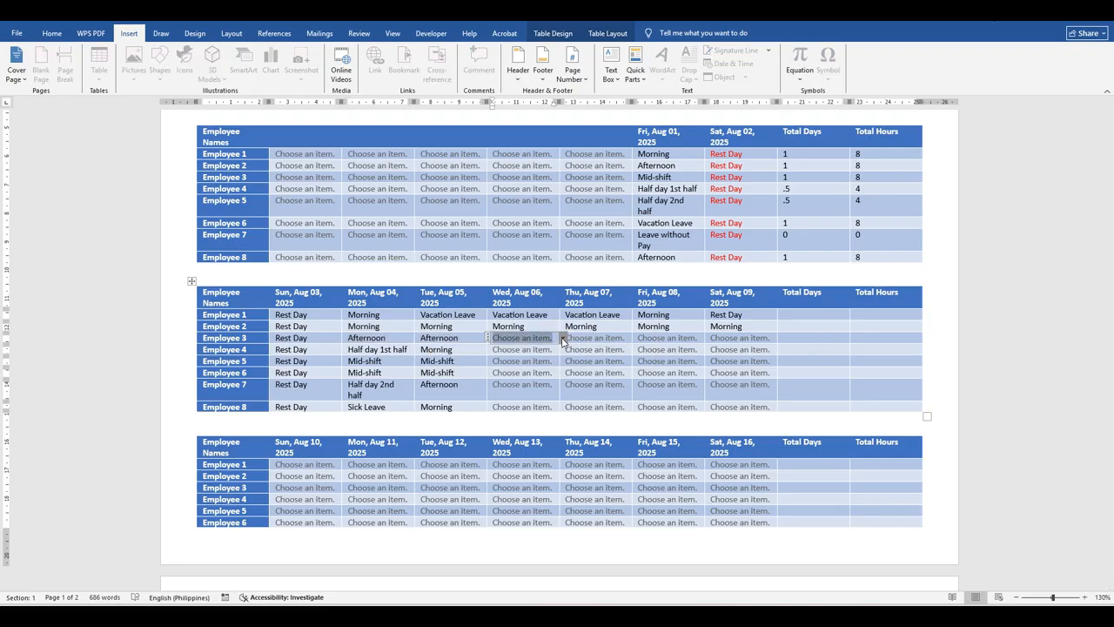
click(562, 338)
click(513, 369)
click(630, 341)
click(635, 339)
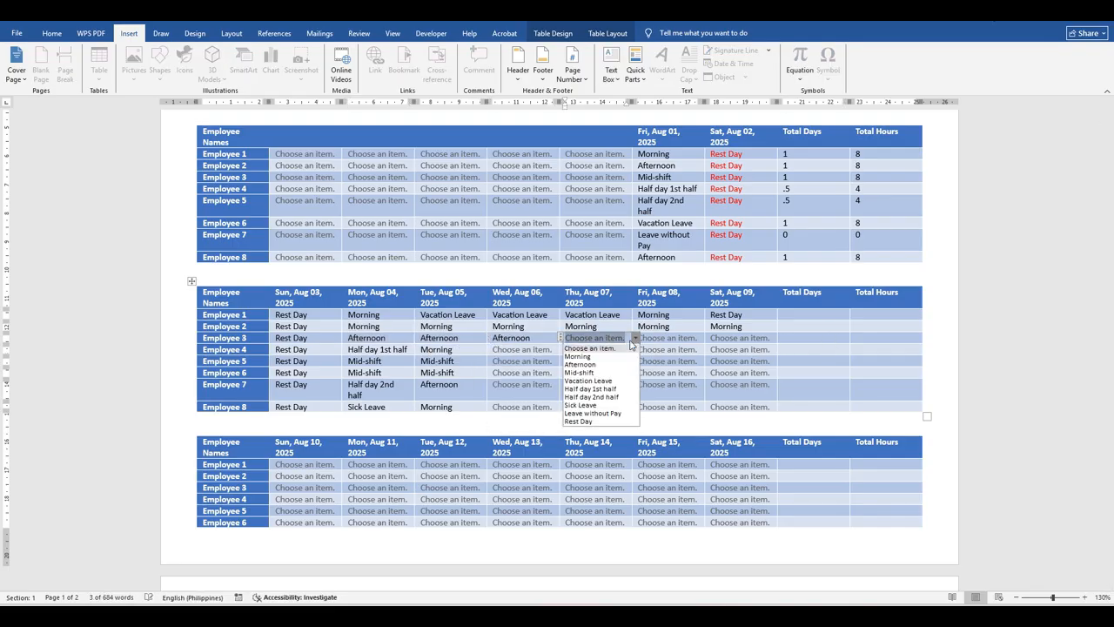
click(601, 369)
- Assign the Afternoon shift to Employee 3 for Fri, Aug 08 and Sat, Aug 09
click(677, 340)
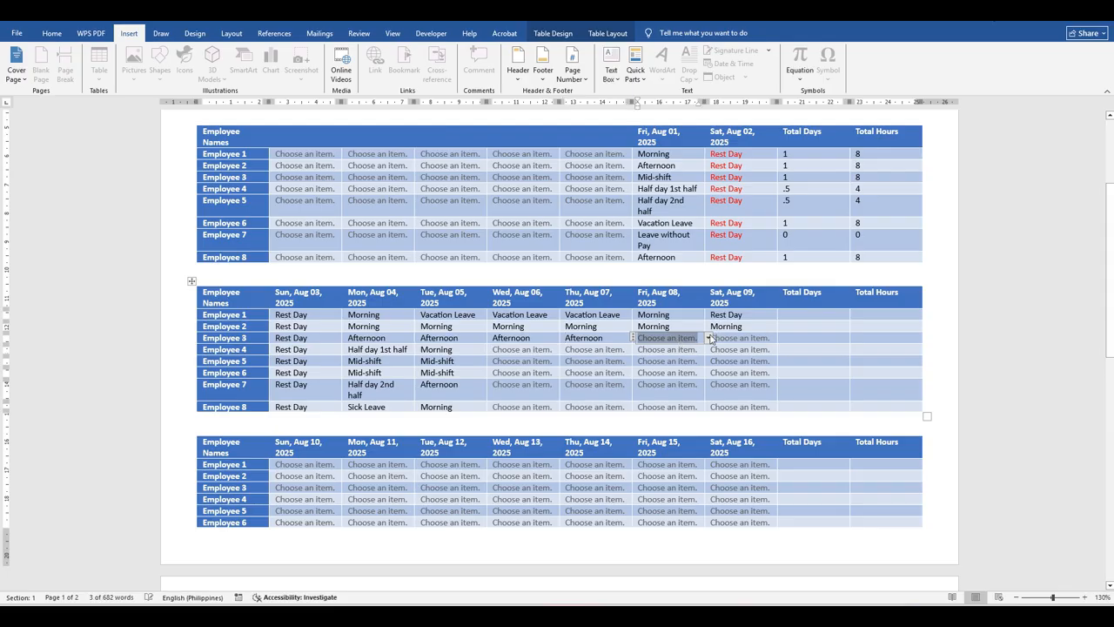
click(707, 337)
click(666, 369)
click(772, 338)
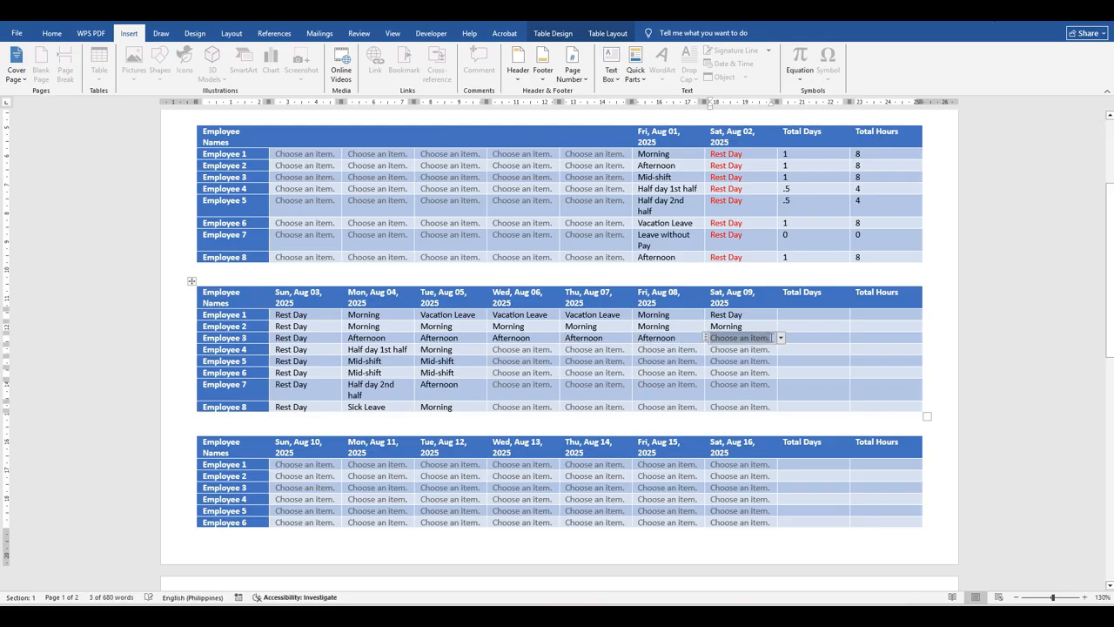
click(781, 338)
click(740, 369)
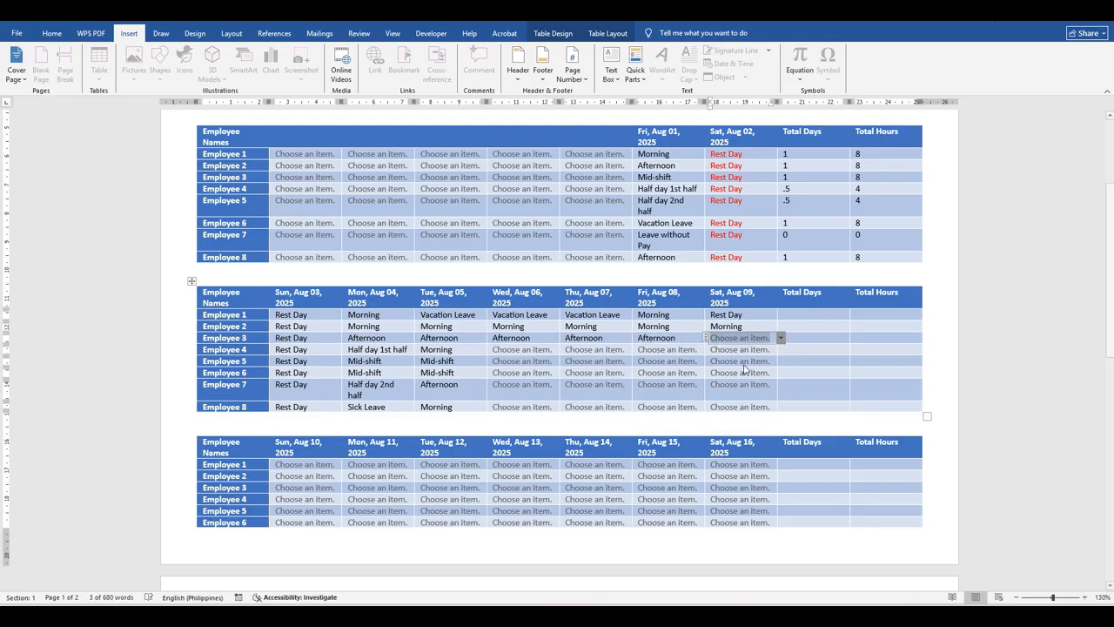
- Assign the Morning shift to Employee 4 for Wed, Aug 06
click(530, 354)
click(563, 350)
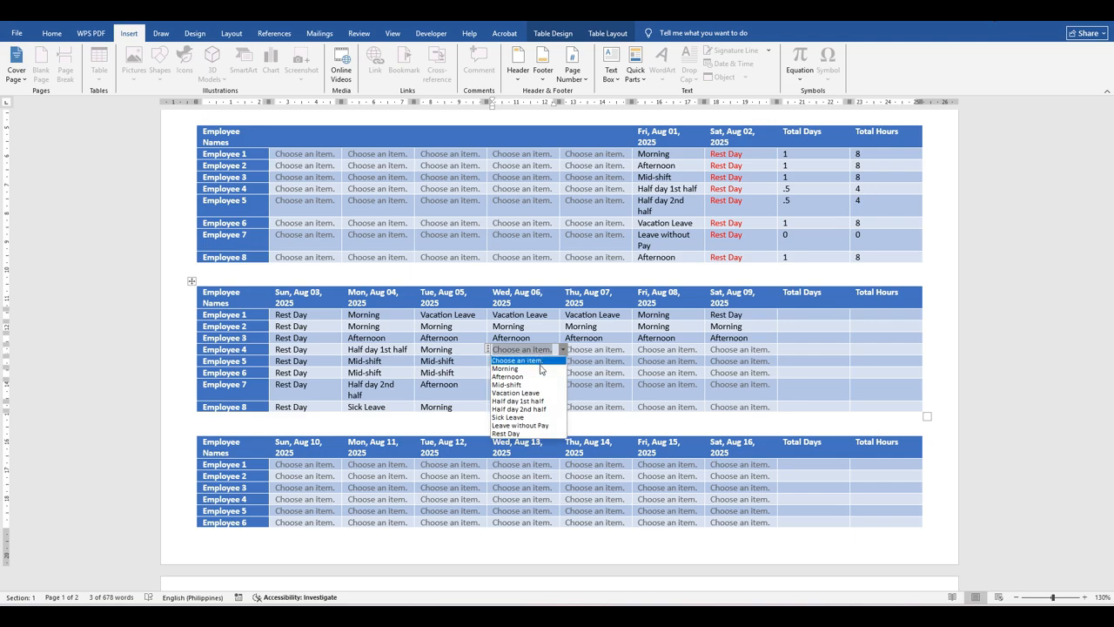
click(541, 369)
- Change the Sat, Aug 09 entries of Employee 2 and Employee 3 to Rest Day
click(757, 326)
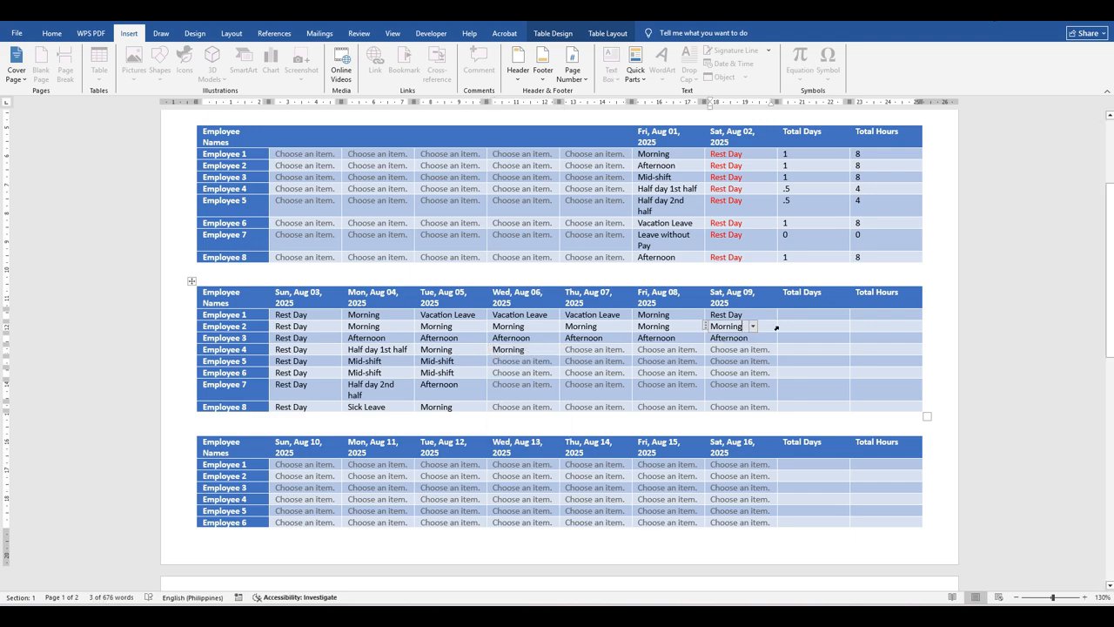
click(753, 326)
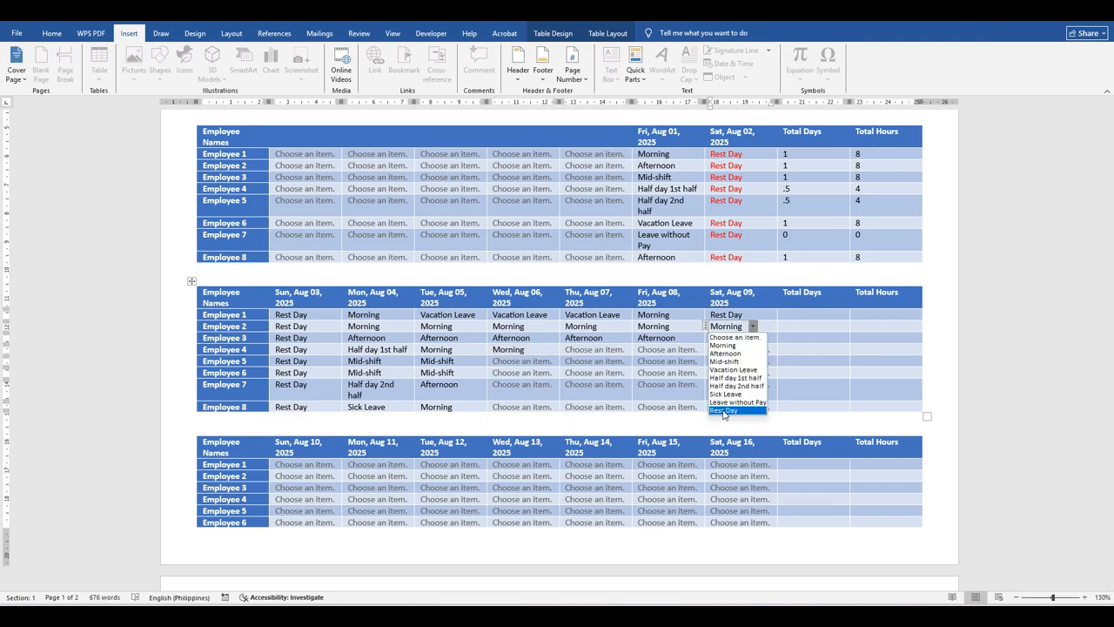
click(738, 413)
click(759, 339)
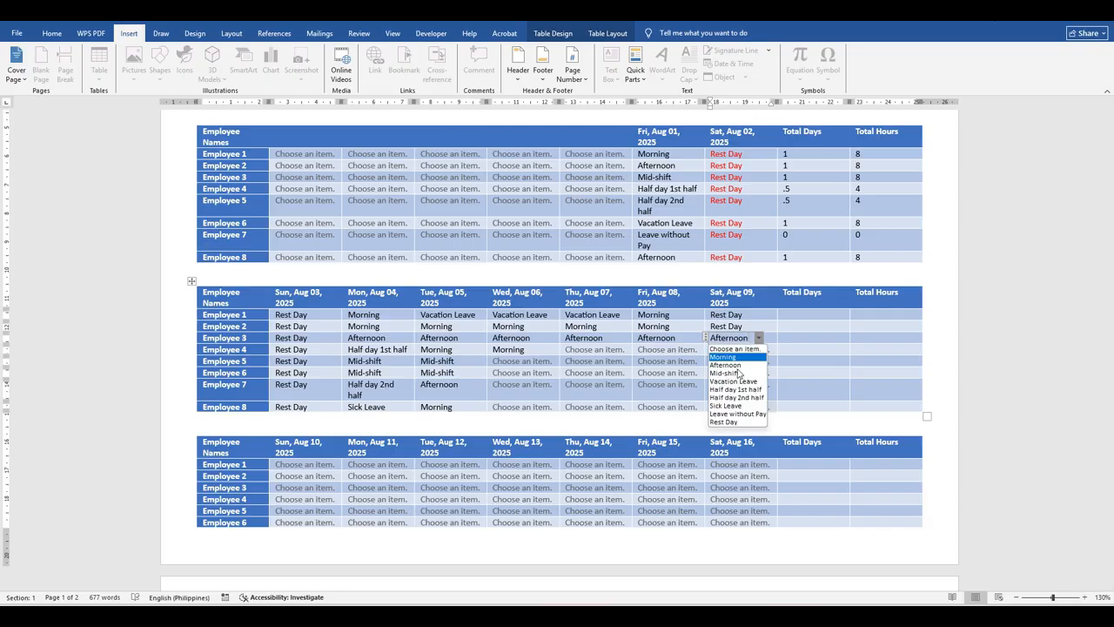
click(735, 423)
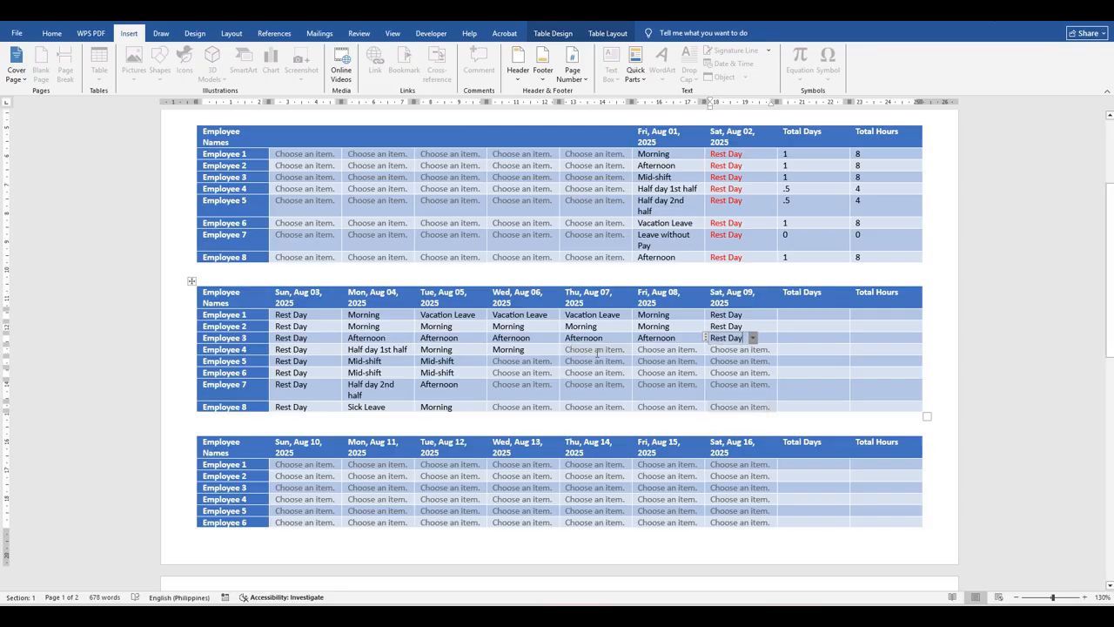
- For Employee 4, assign Morning on Thu, Aug 07 and Fri, Aug 08, and Rest Day on Sat, Aug 09
click(597, 352)
click(635, 349)
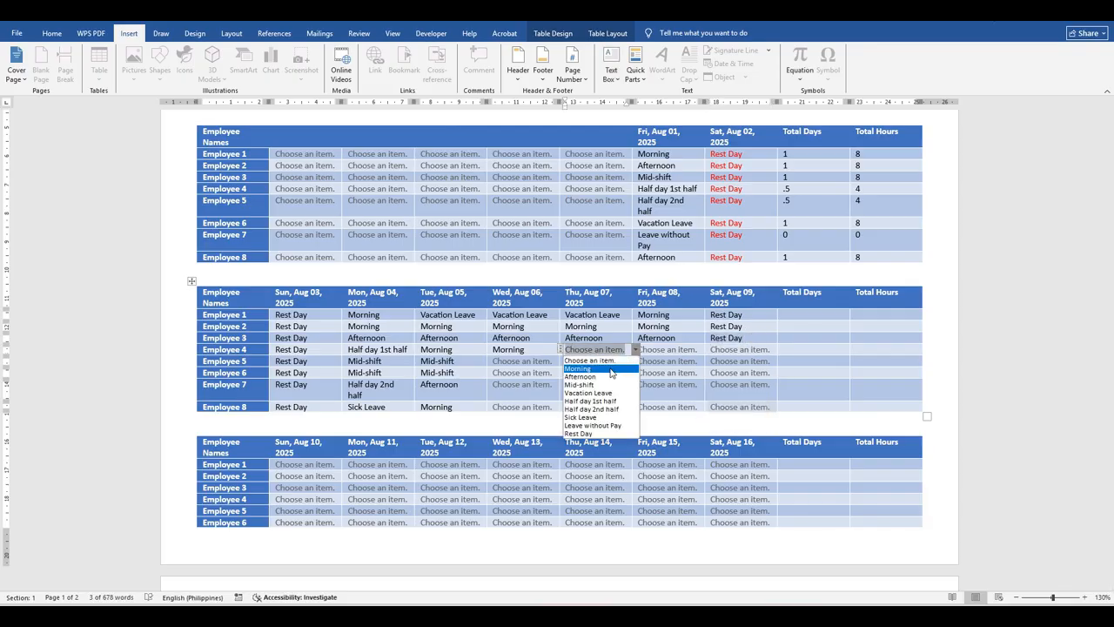
click(611, 369)
click(660, 350)
click(708, 349)
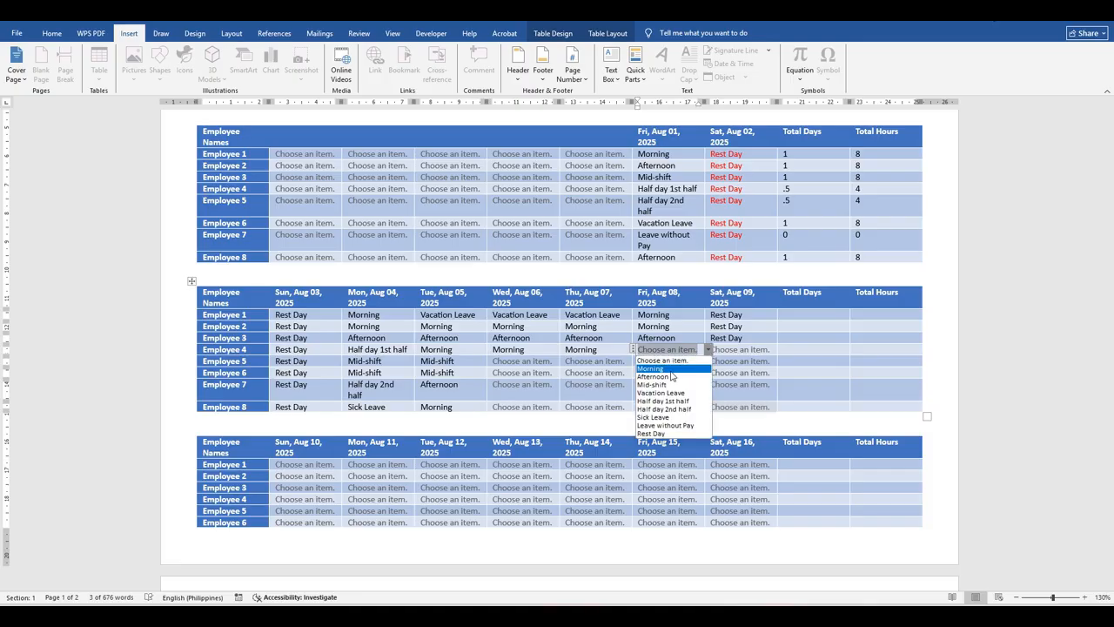
click(670, 369)
click(770, 353)
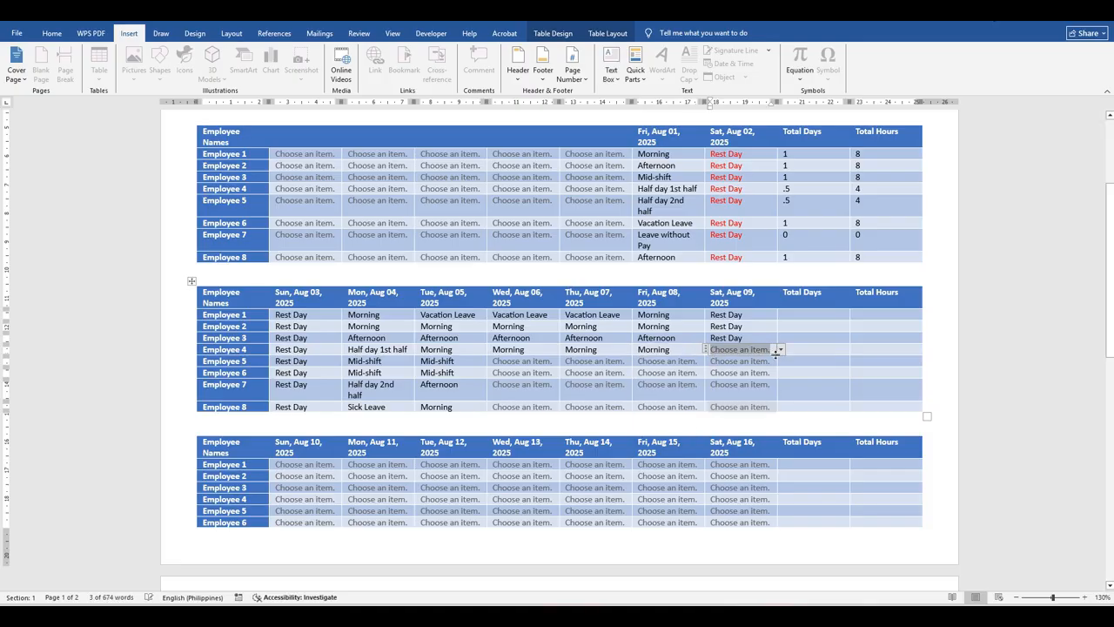
click(781, 350)
click(745, 436)
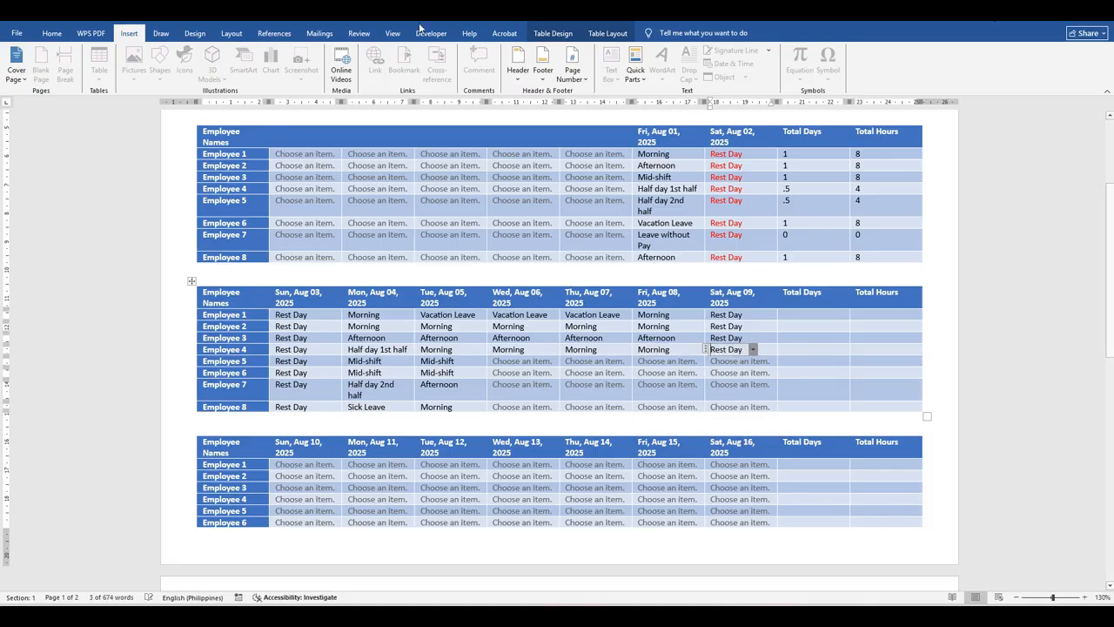
- Assign the Mid-shift to Employee 5 for Wed, Aug 06 and Thu, Aug 07
click(535, 360)
click(563, 361)
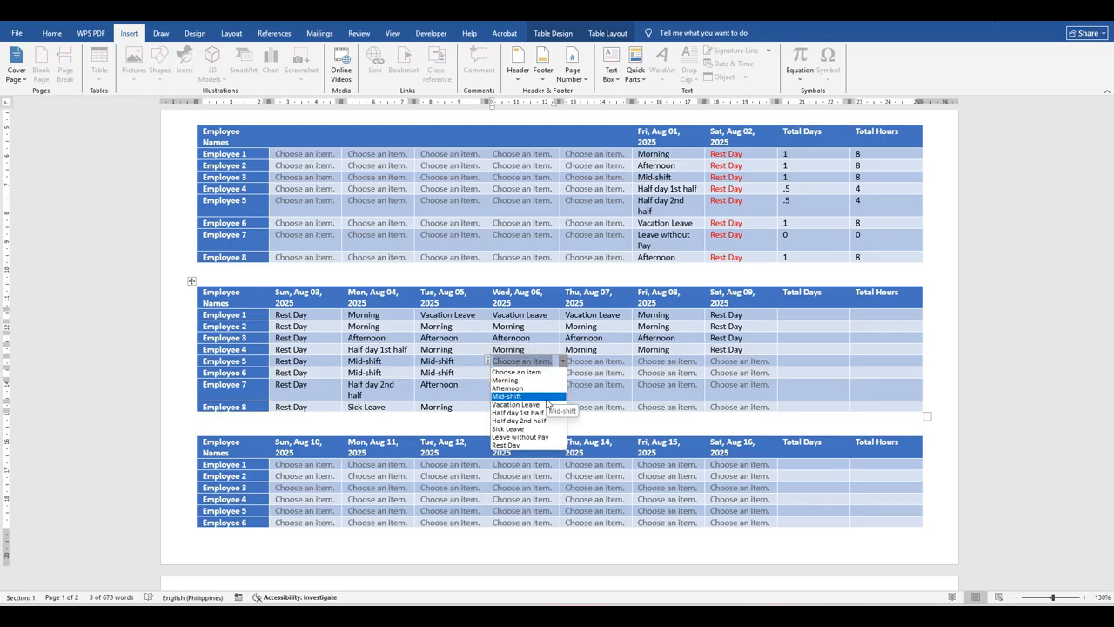
click(548, 399)
click(612, 360)
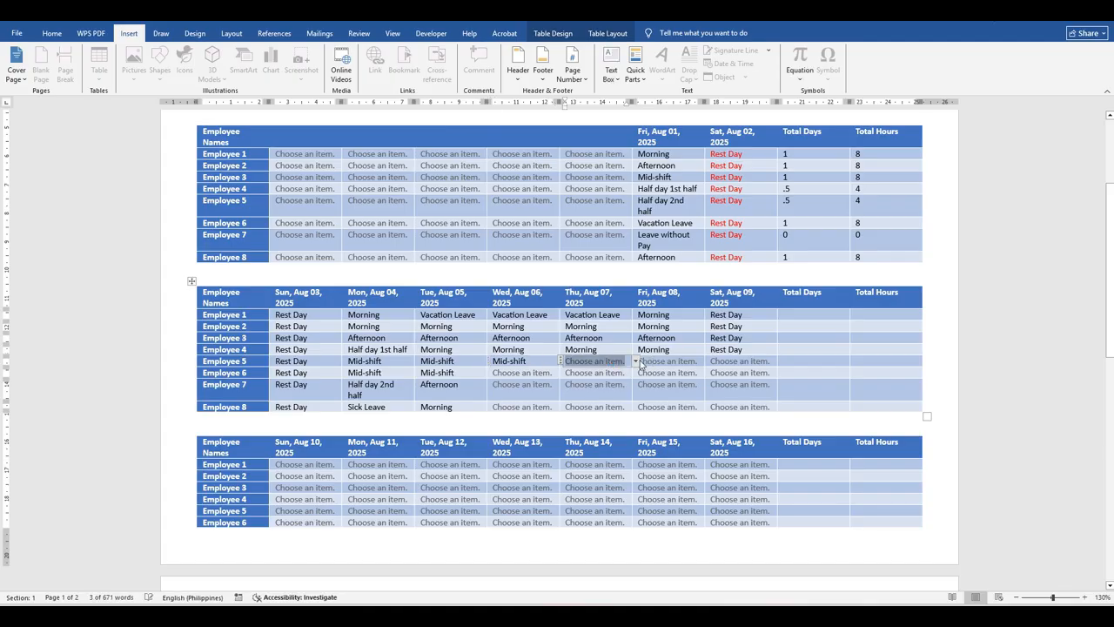
click(609, 360)
click(596, 398)
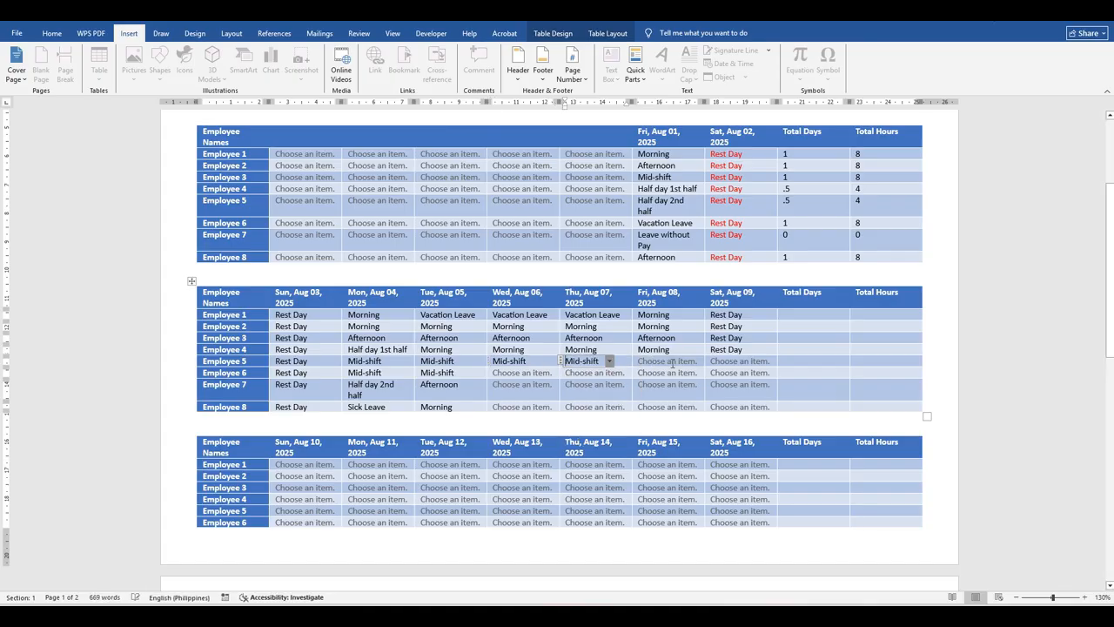
- Assign the Mid-shift to Employee 5 for Fri, Aug 08 and Sat, Aug 09
click(672, 360)
click(707, 360)
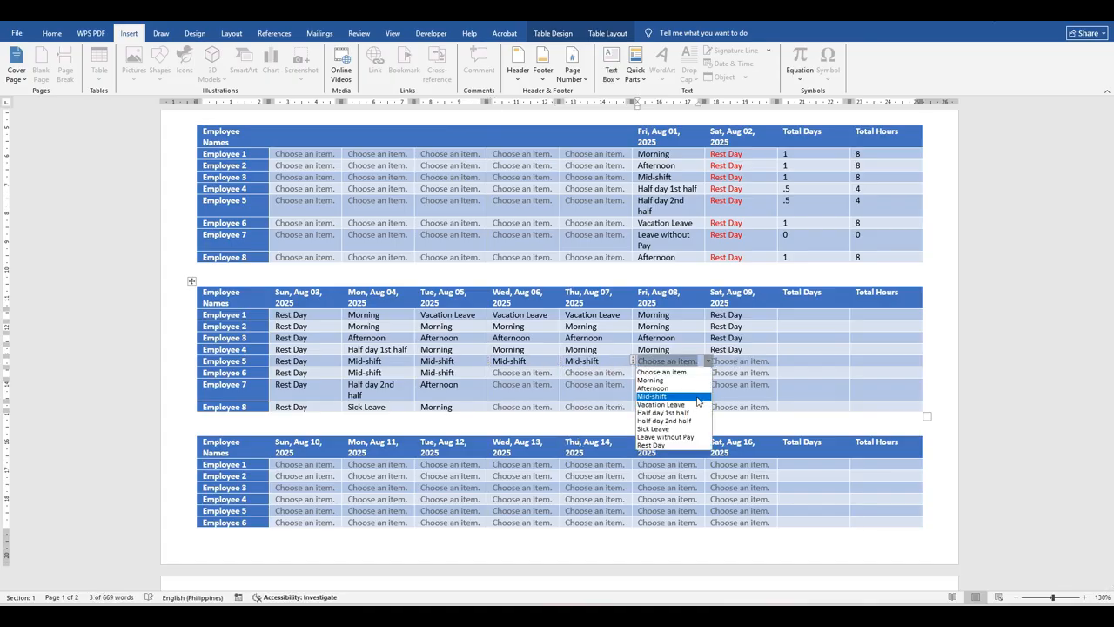
click(697, 399)
click(753, 364)
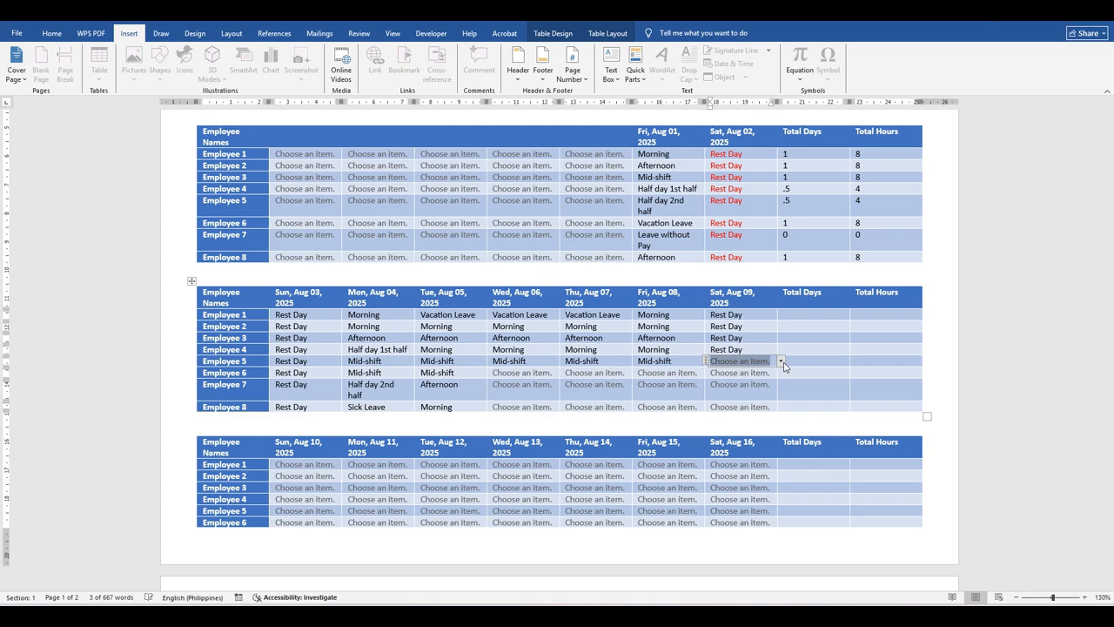
click(783, 364)
click(771, 399)
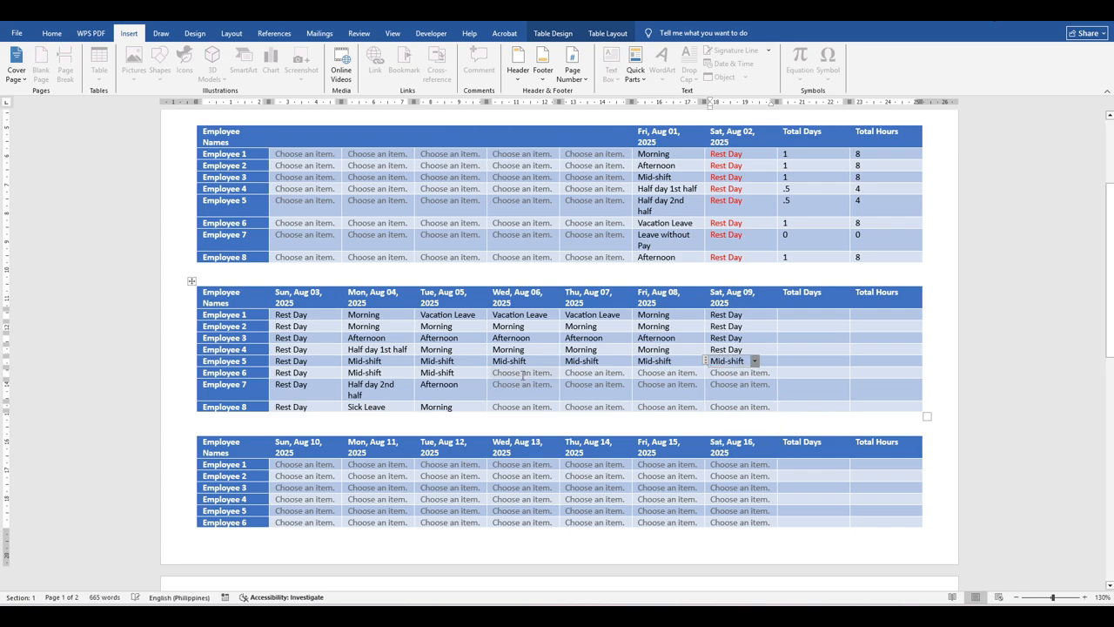
- Assign the Mid-shift to Employee 6 for Wed, Aug 06, Thu, Aug 07 and Fri, Aug 08
click(523, 375)
click(563, 372)
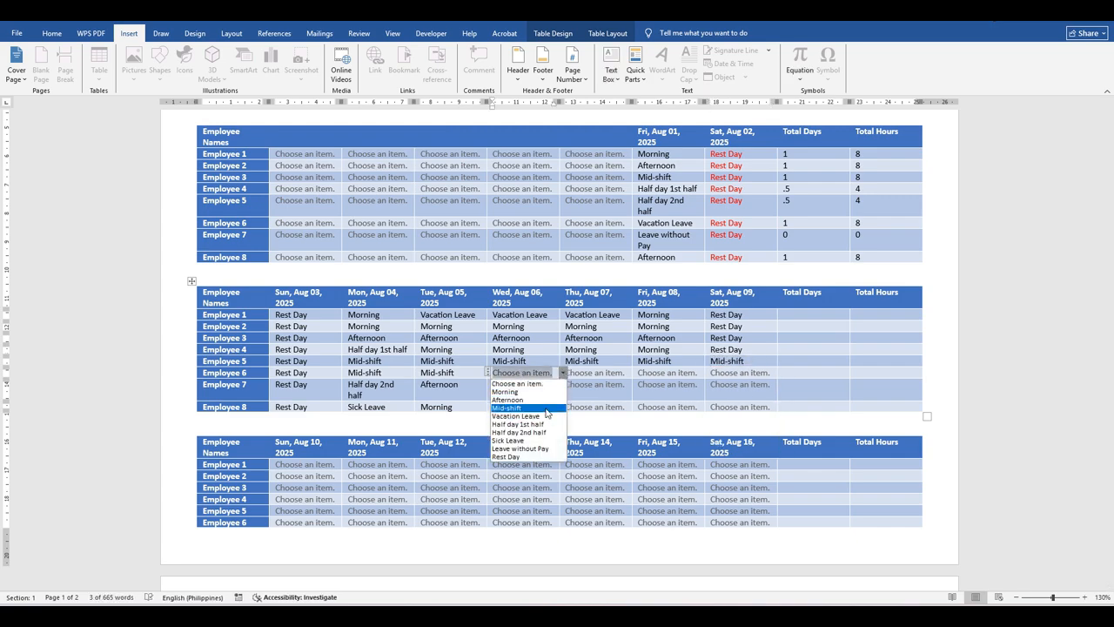
click(547, 409)
click(595, 372)
click(635, 372)
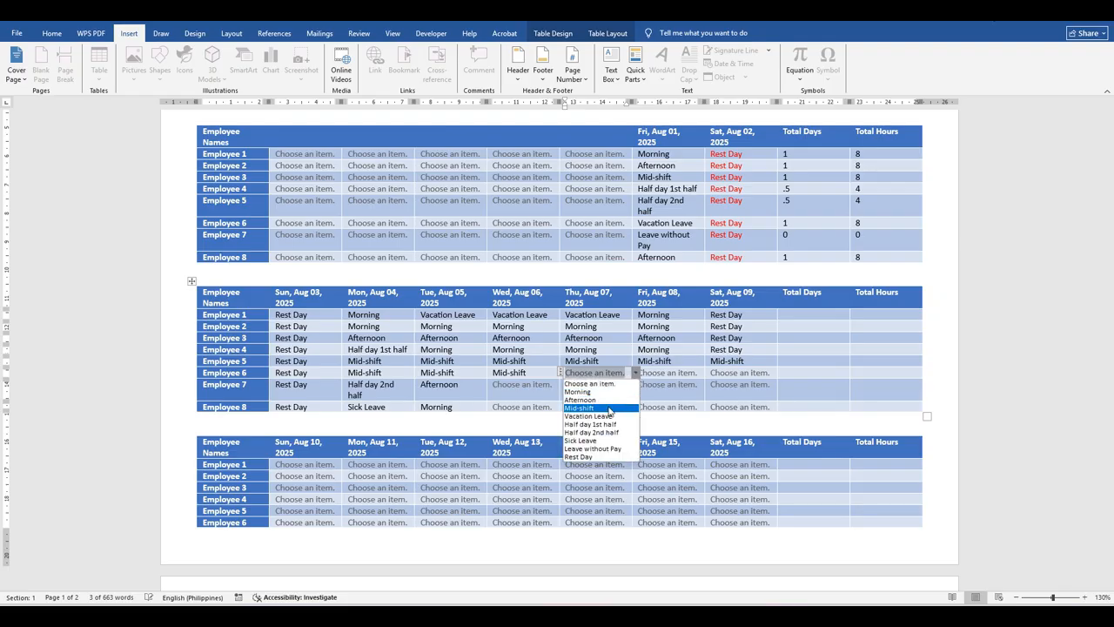
click(609, 409)
click(667, 373)
click(709, 373)
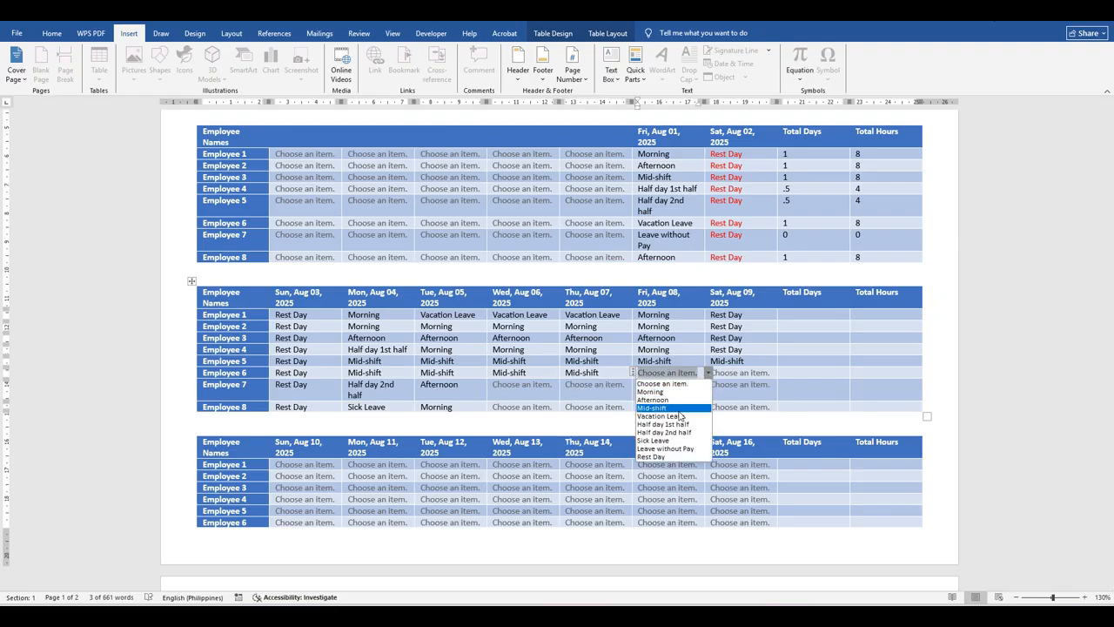
click(678, 408)
- Set Sat, Aug 09 to Rest Day for Employee 5 and Employee 6
click(773, 373)
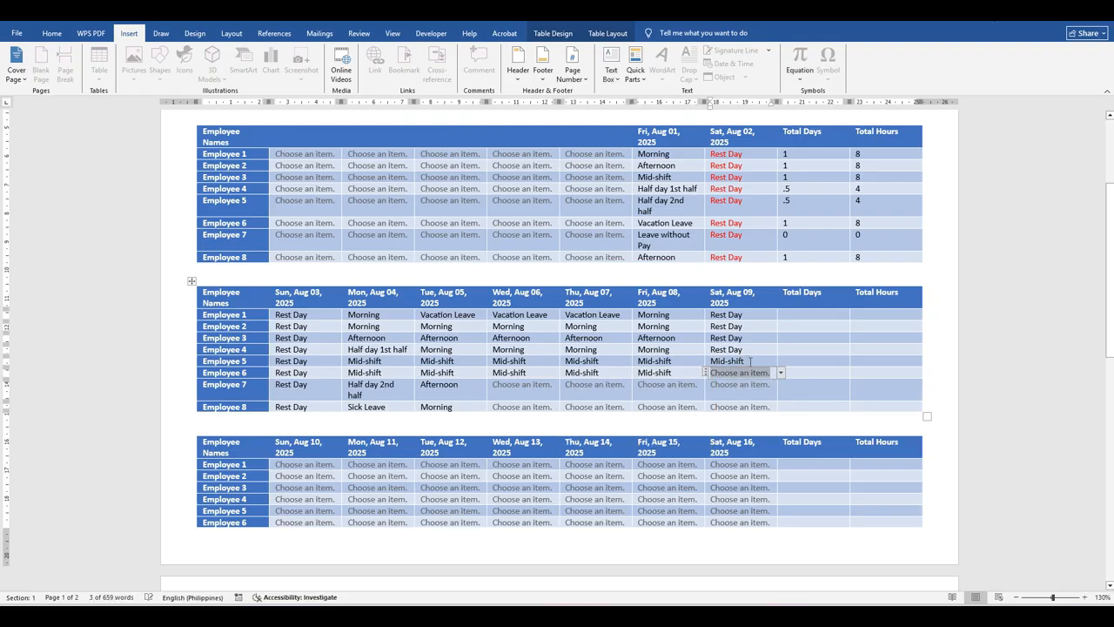
click(750, 360)
click(750, 360)
click(738, 446)
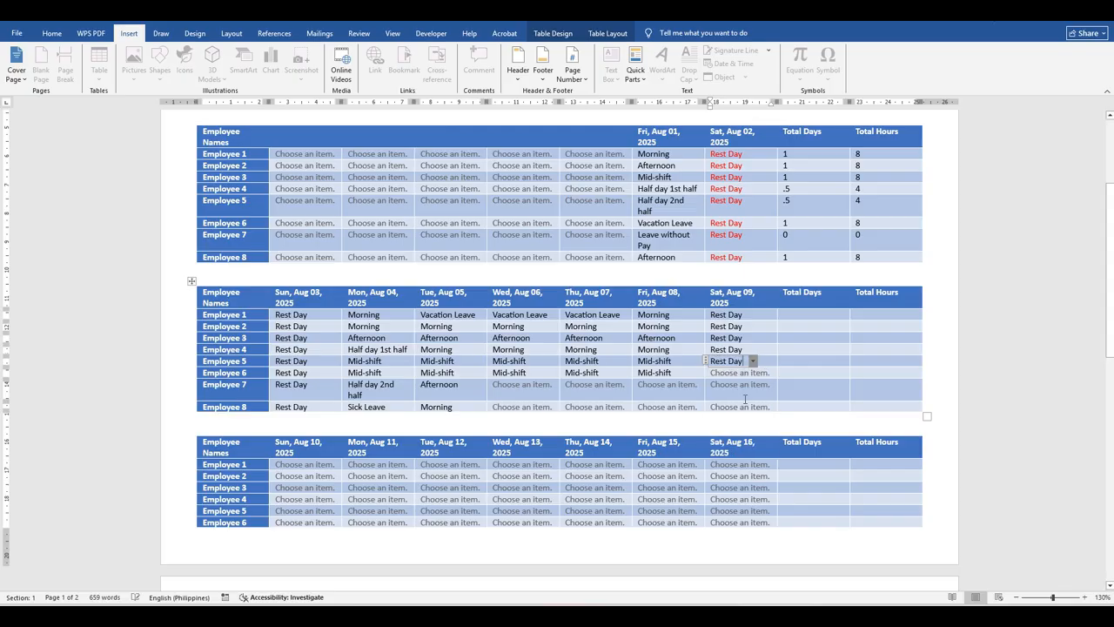
click(753, 374)
click(780, 372)
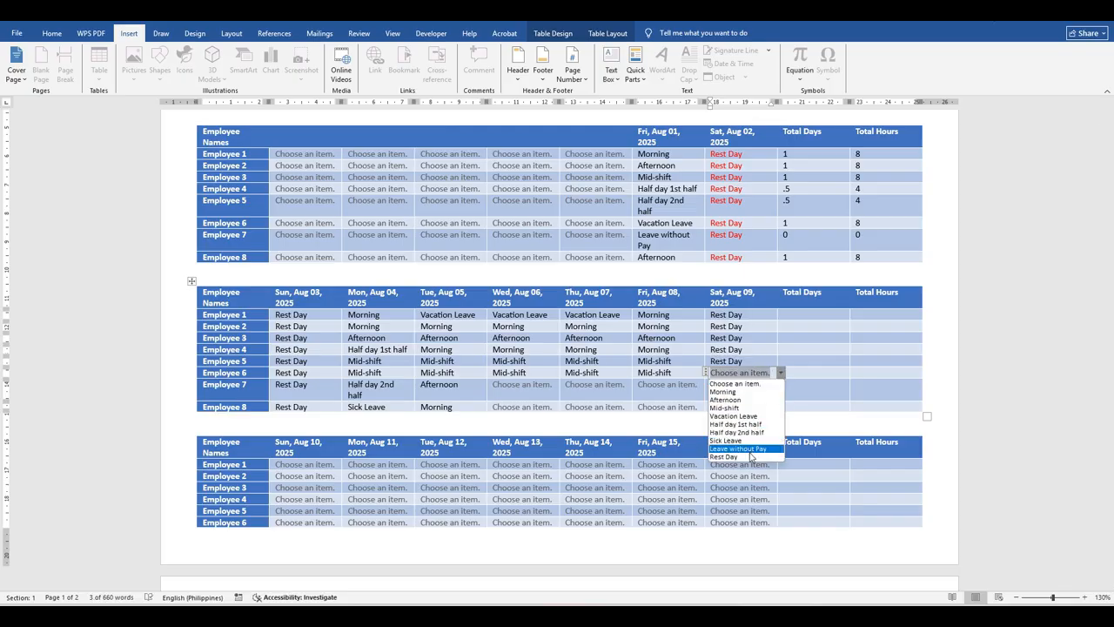
click(748, 461)
- Assign the Afternoon shift to Employee 7 for Wed, Aug 06 and Thu, Aug 07
click(523, 388)
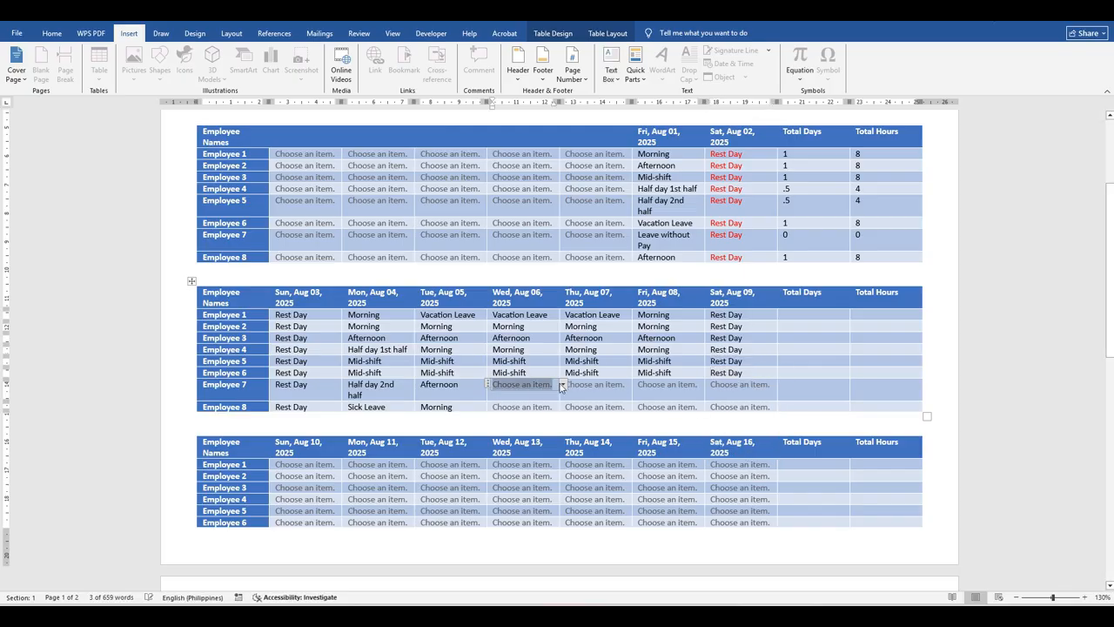
click(564, 389)
click(548, 413)
click(620, 384)
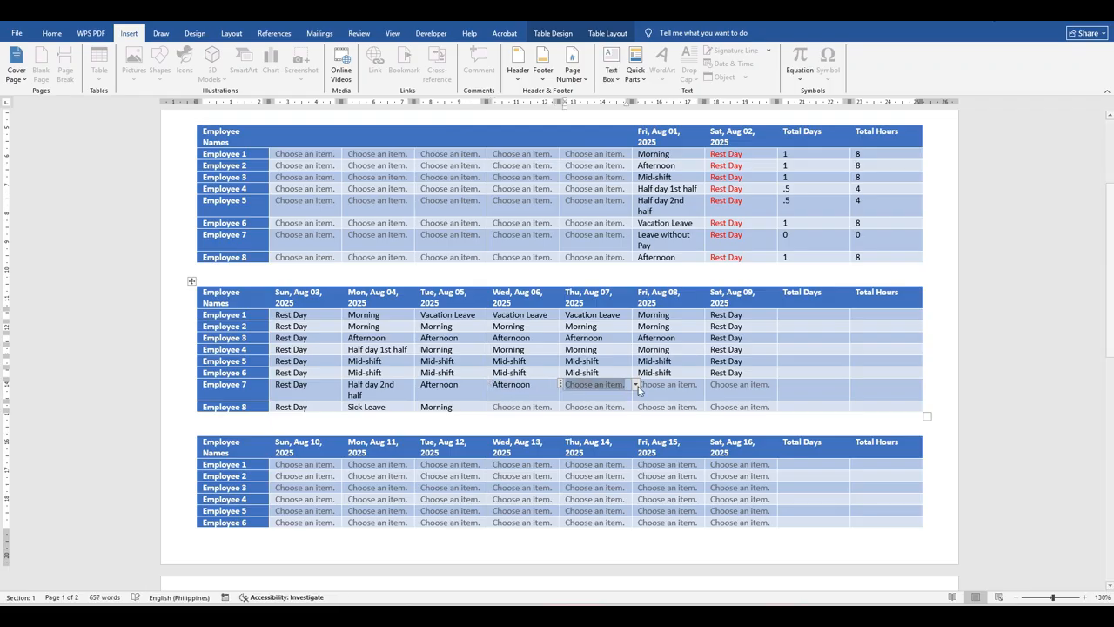
click(609, 384)
click(609, 418)
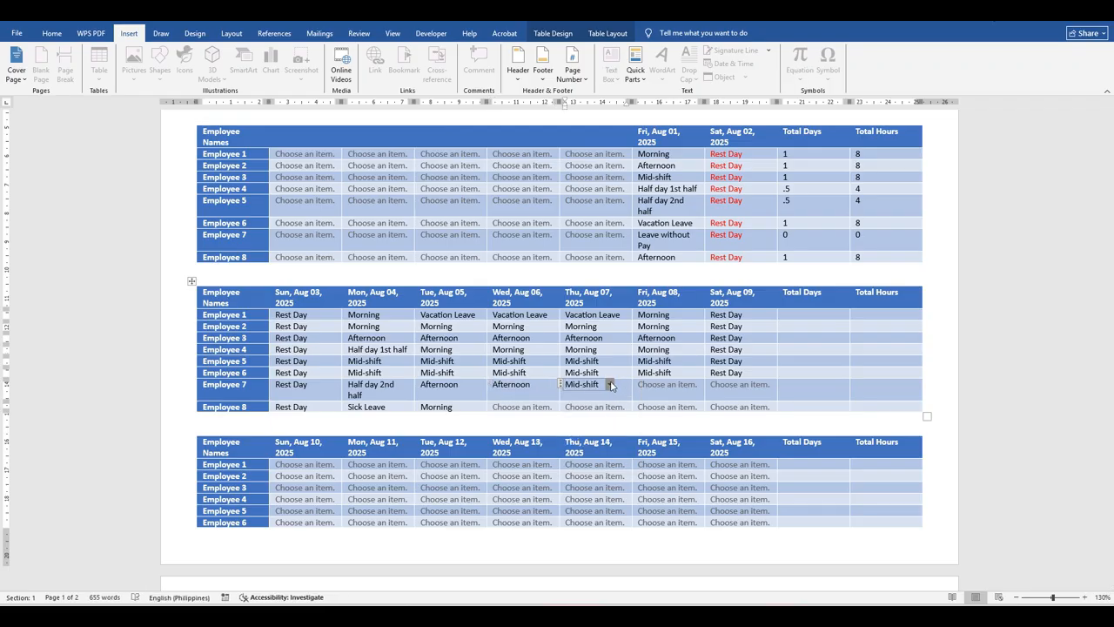
click(609, 384)
click(574, 412)
- Assign Employee 7 the Afternoon shift for Fri, Aug 08 and Rest Day for Sat, Aug 09
click(676, 385)
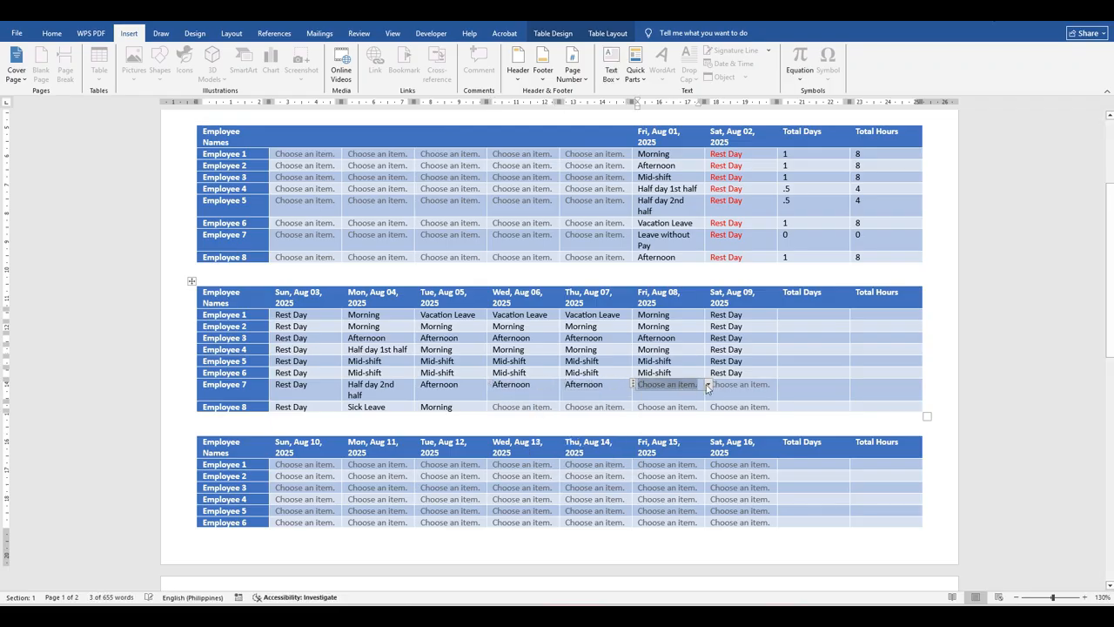
click(708, 384)
click(677, 415)
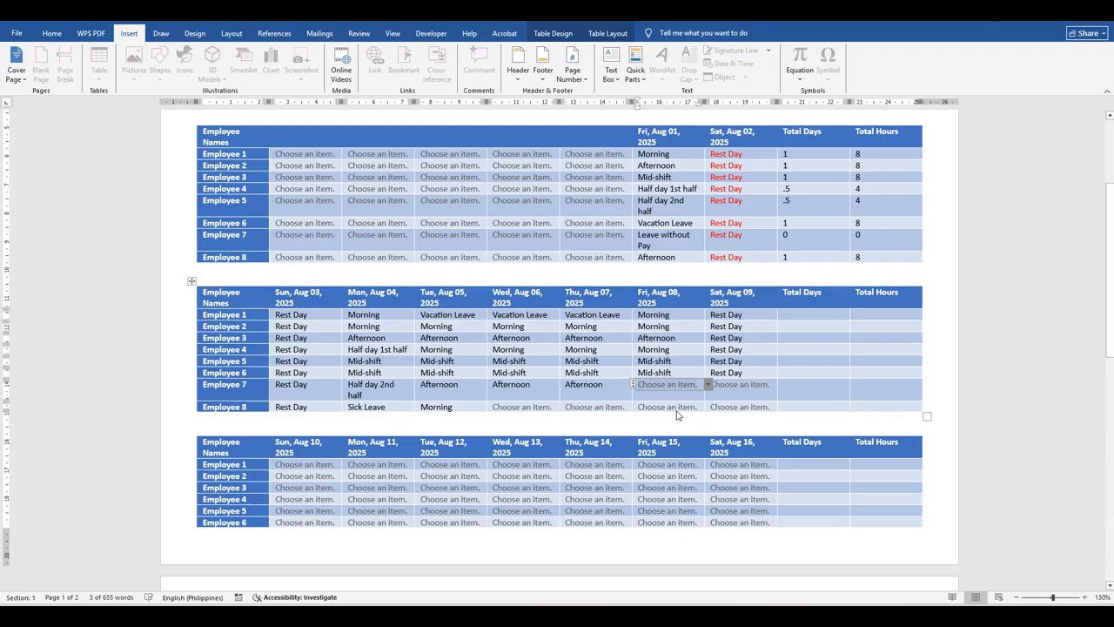
click(755, 385)
click(780, 384)
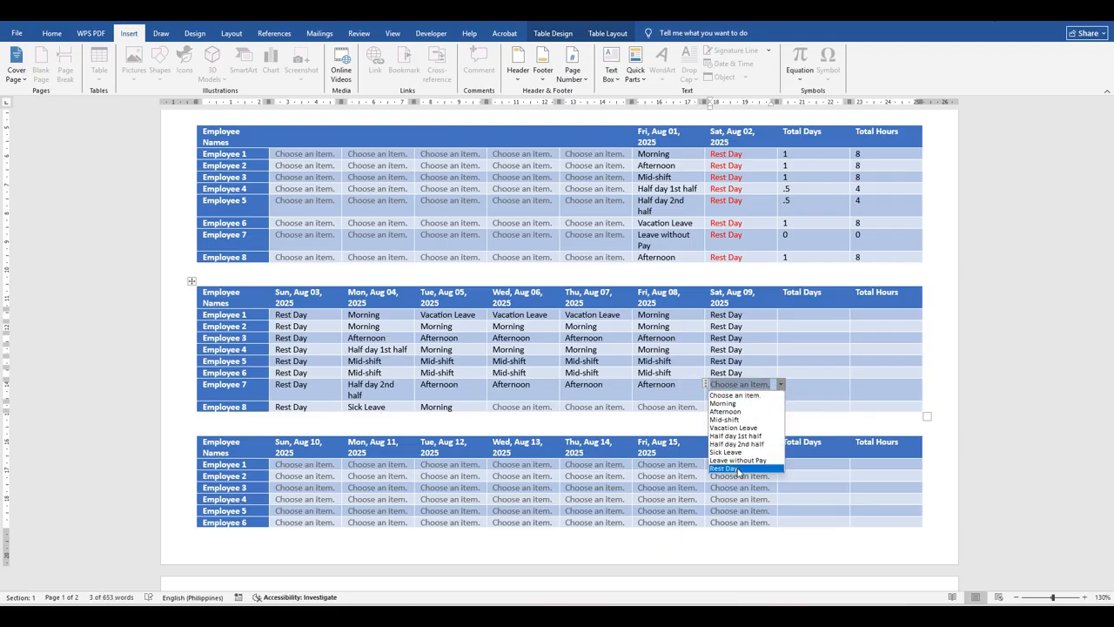
click(723, 468)
- Assign the Morning shift to Employee 8 for Wed, Aug 06 and Thu, Aug 07
click(523, 407)
click(563, 407)
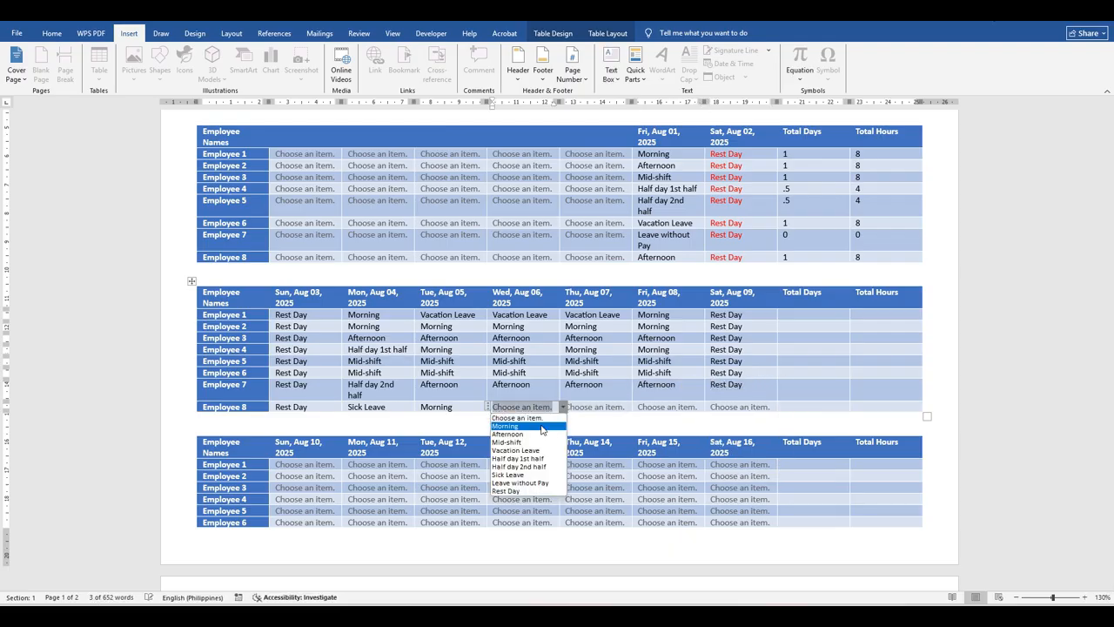
click(544, 430)
click(595, 406)
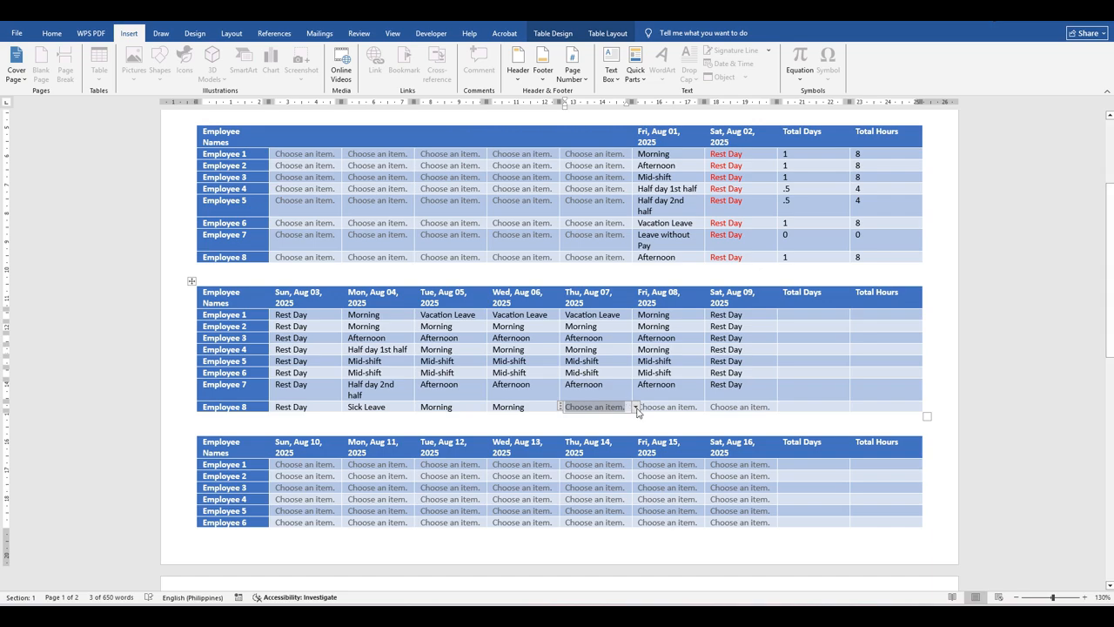
click(636, 407)
click(617, 427)
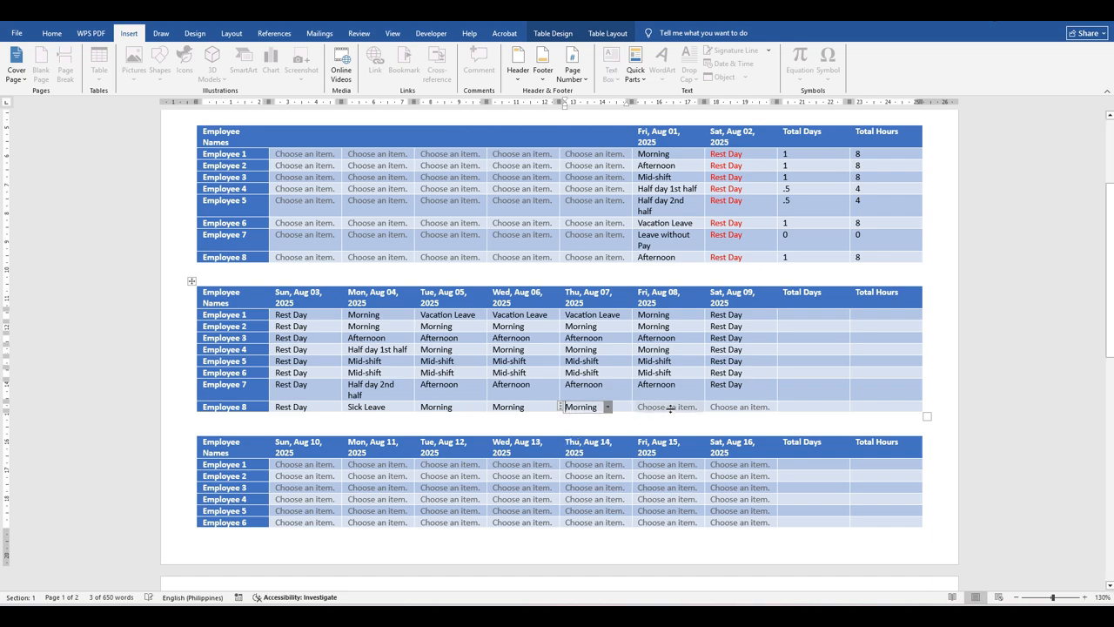
- Set Employee 8 to Leave without Pay for Fri, Aug 08 and Rest Day for Sat, Aug 09
click(667, 407)
click(708, 408)
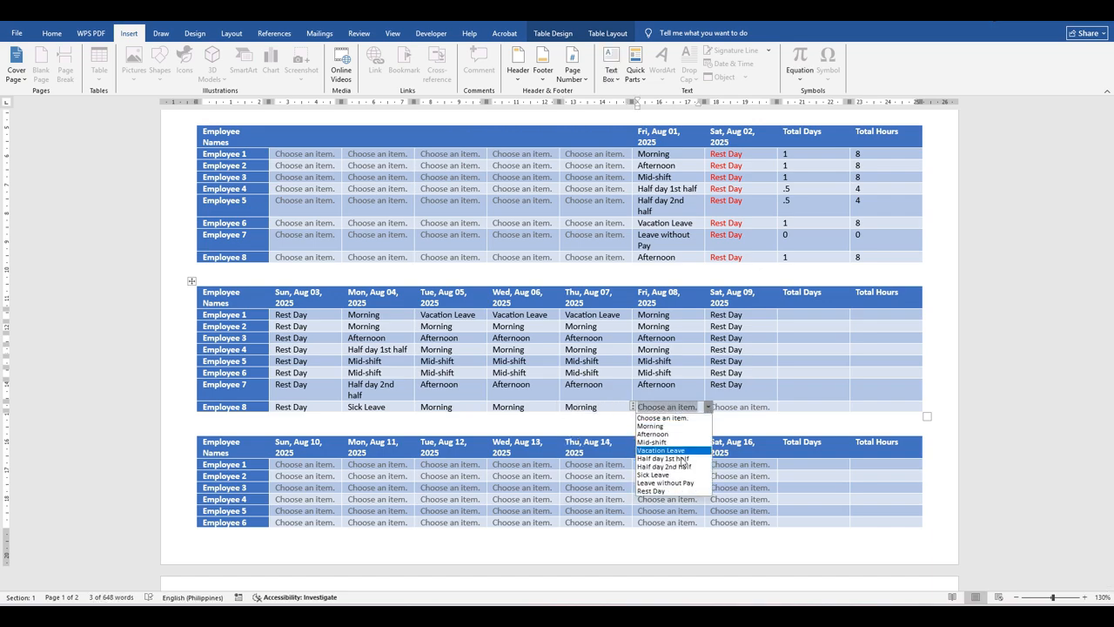
click(670, 481)
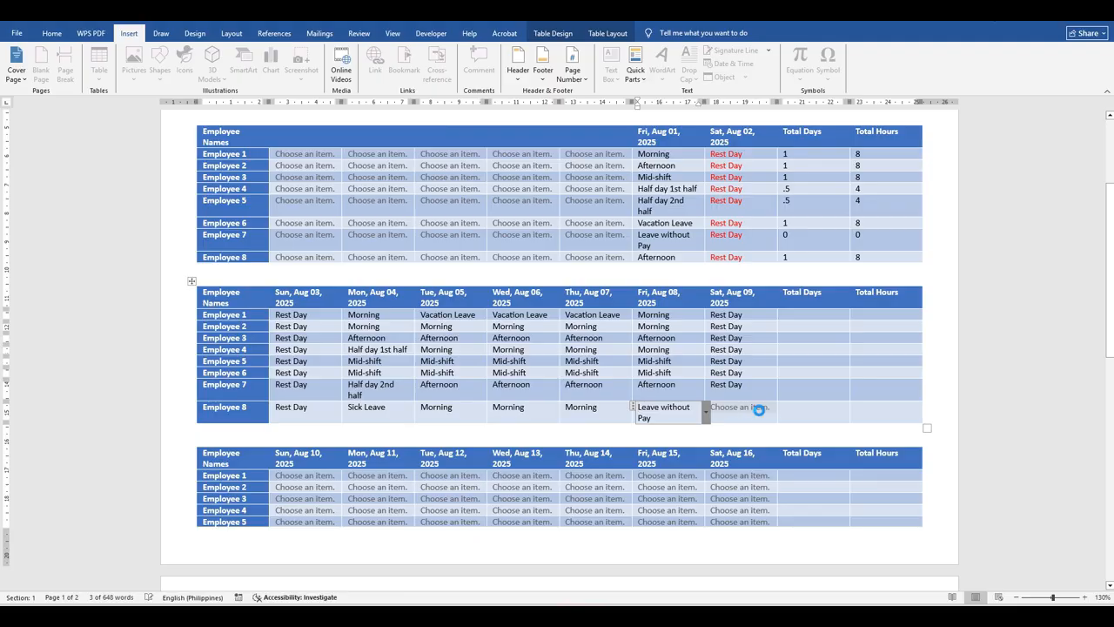
click(759, 410)
click(780, 408)
click(739, 492)
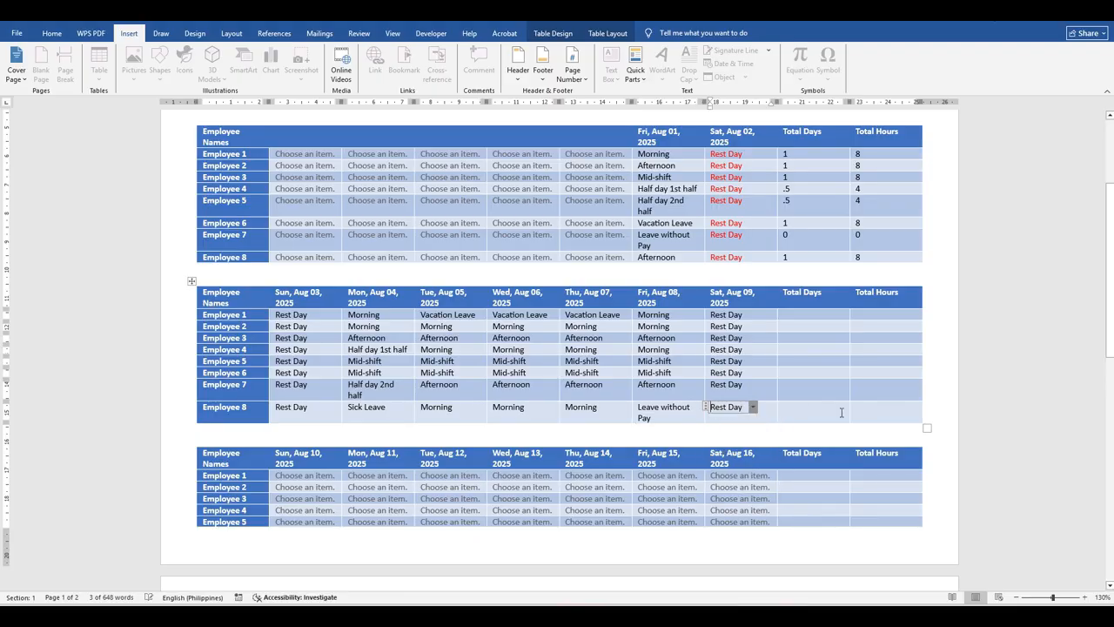
click(820, 408)
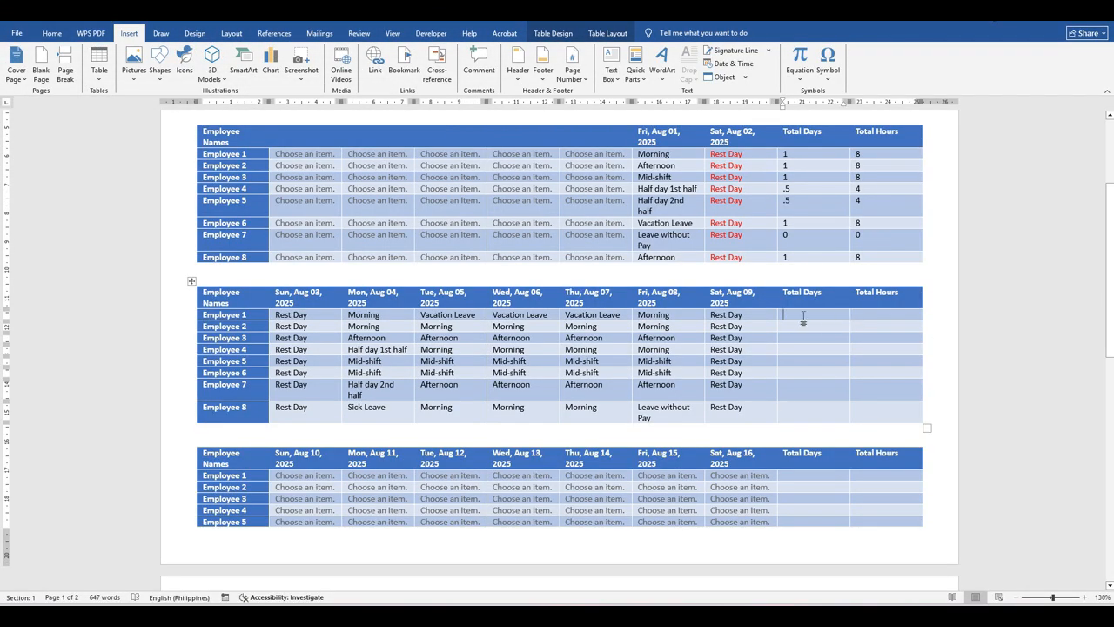
- Color all Rest Day entries red in the Sat, Aug 09 and Sun, Aug 03 columns
drag(712, 314, 740, 429)
click(750, 319)
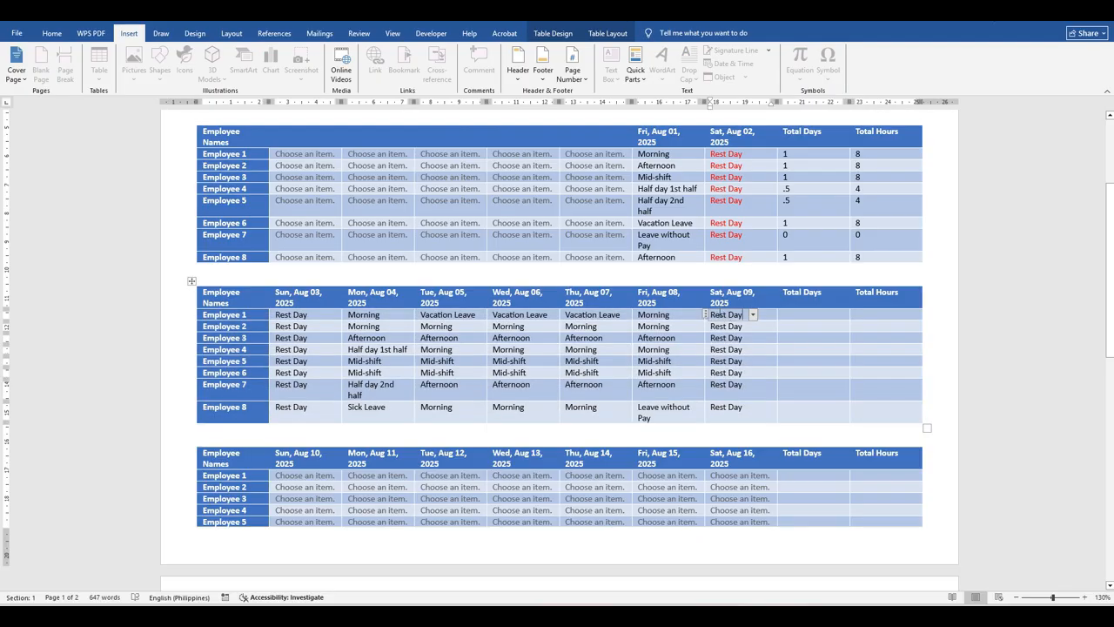
key(Down)
key(Down)
key(Down)
key(Down)
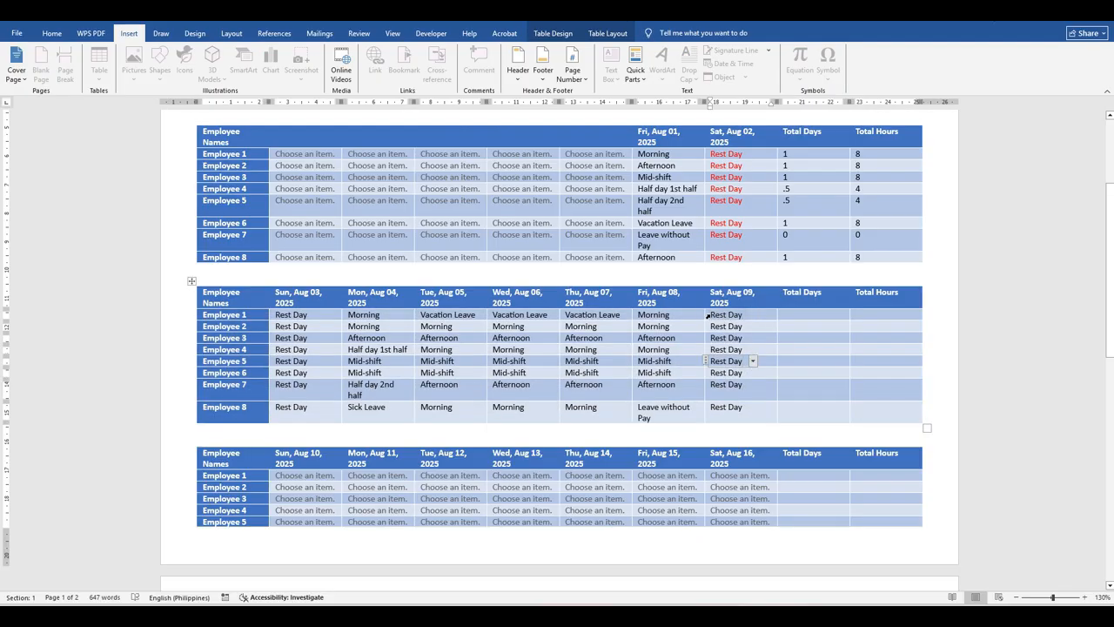
drag(712, 314, 756, 409)
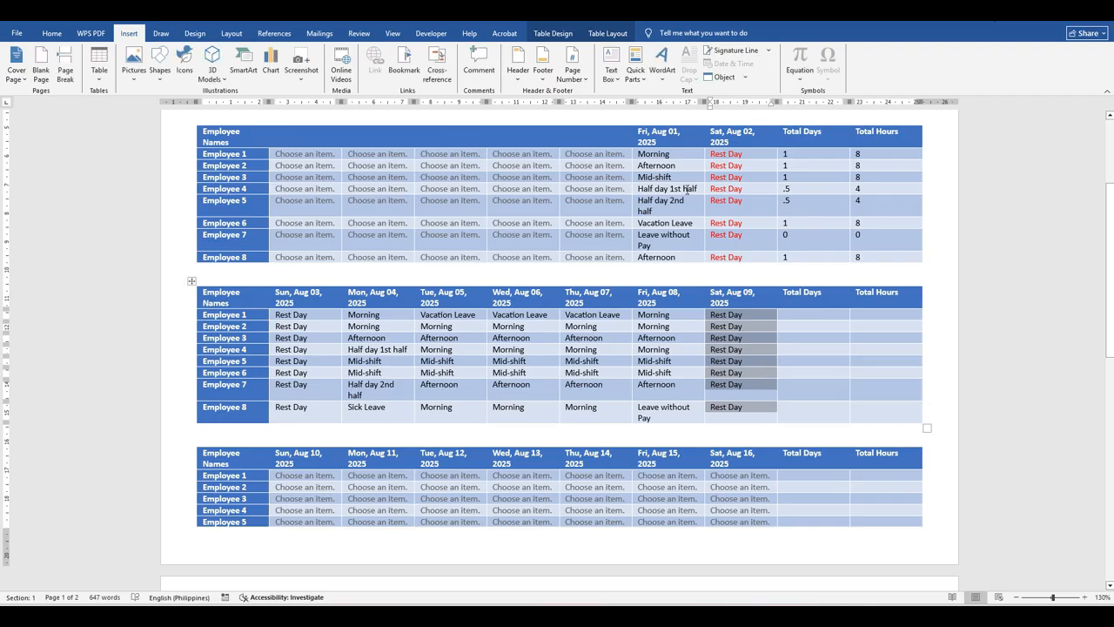
click(52, 34)
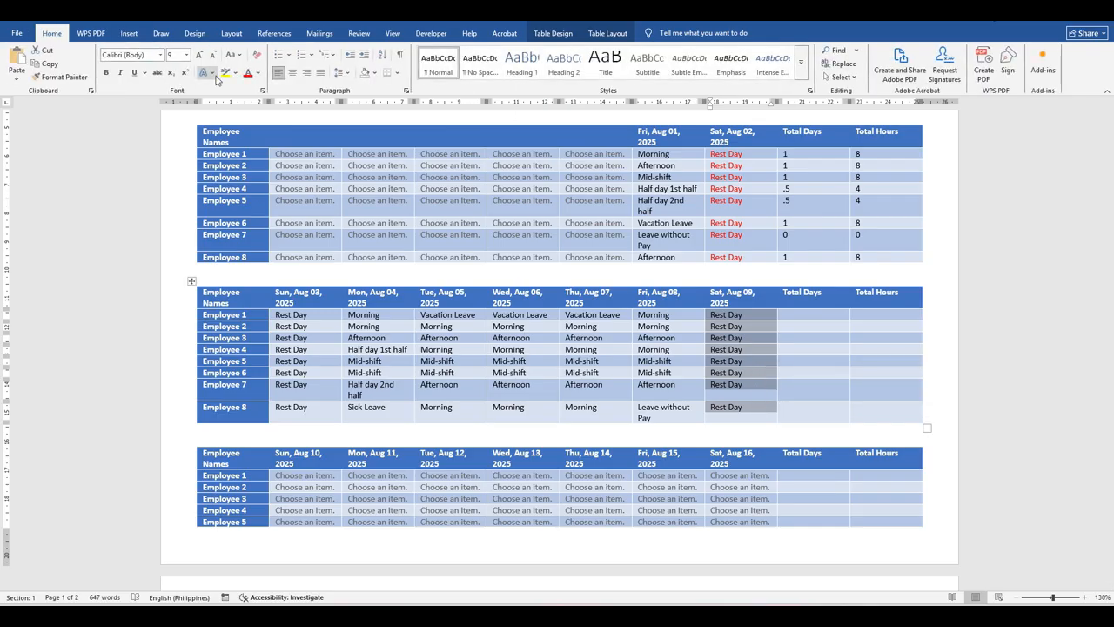
click(250, 75)
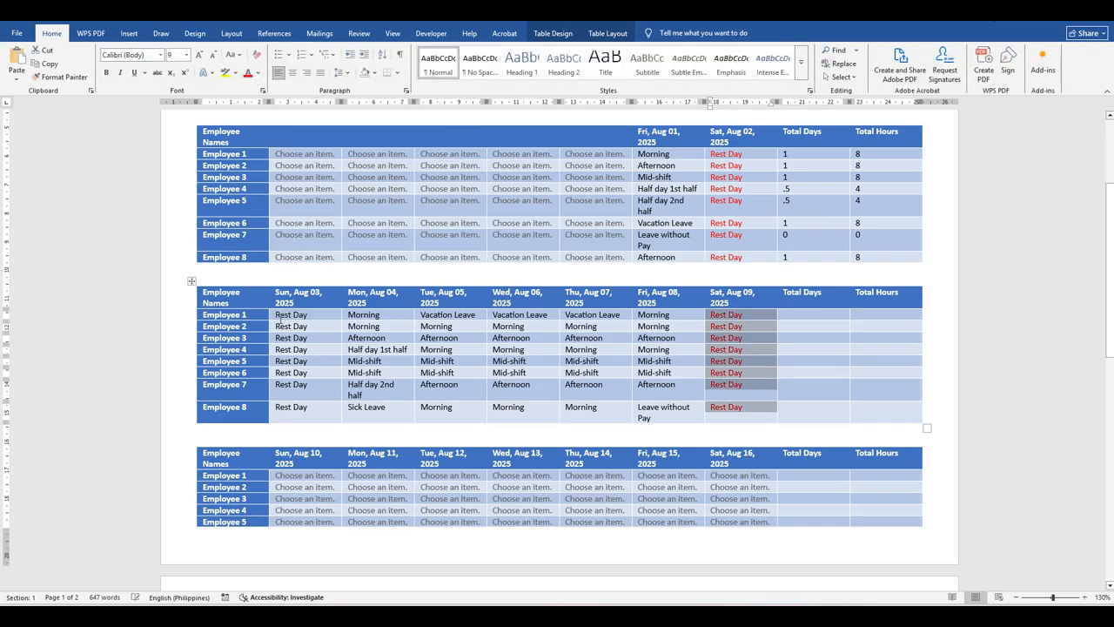
drag(276, 314, 289, 411)
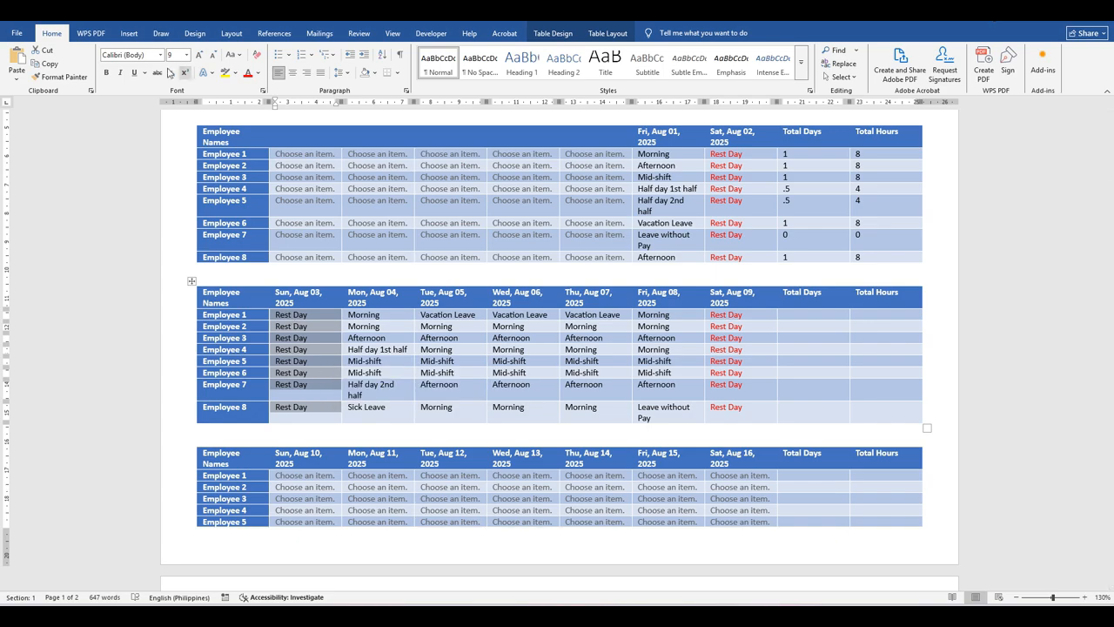
click(248, 73)
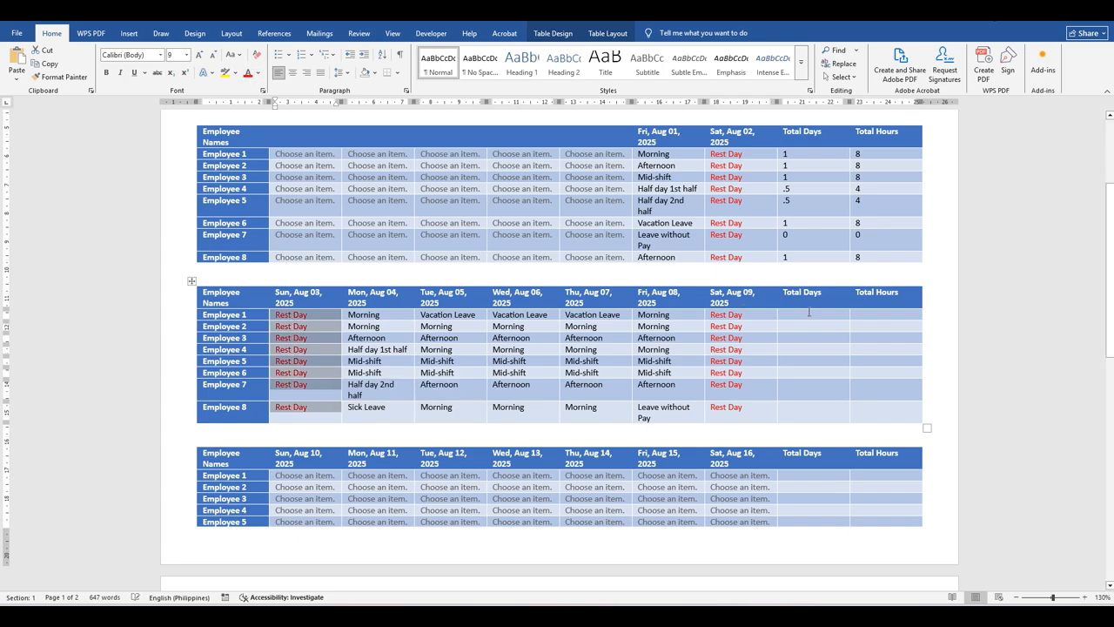
- In the Aug 03–09 table, enter Total Days of 5 for Employees 1, 2 and 3, and 4.5 for Employee 4
click(931, 334)
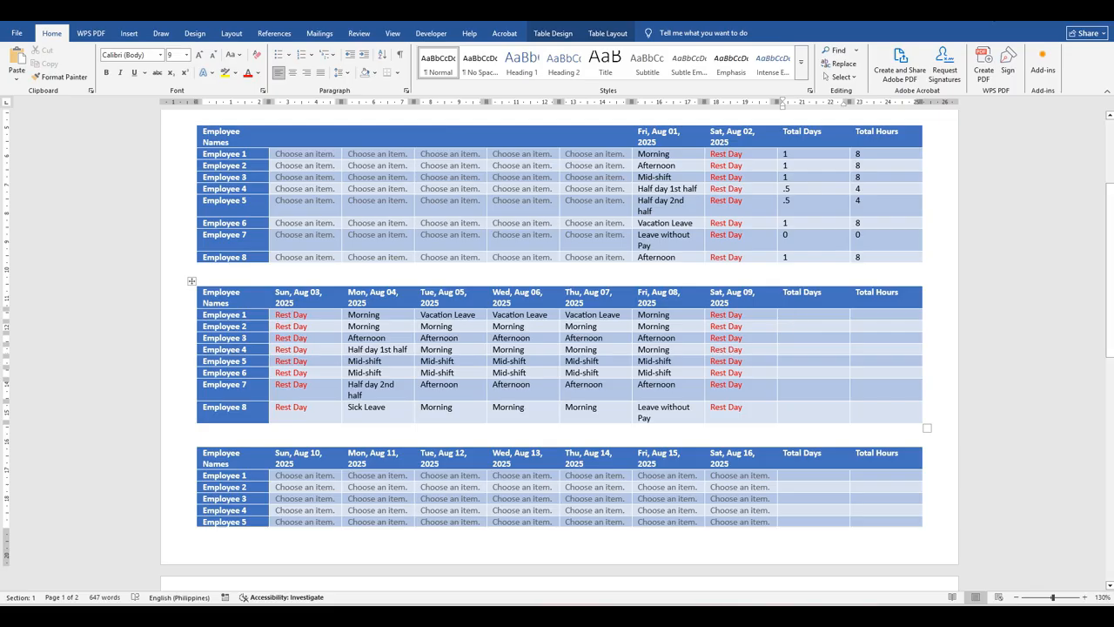
text(5)
text(5)
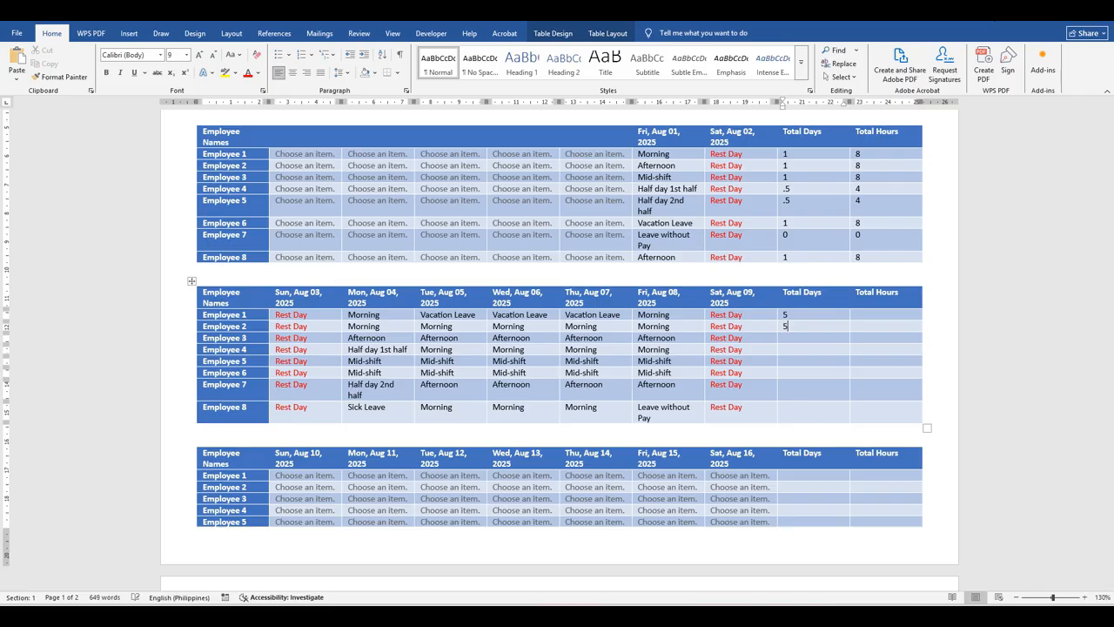
click(791, 338)
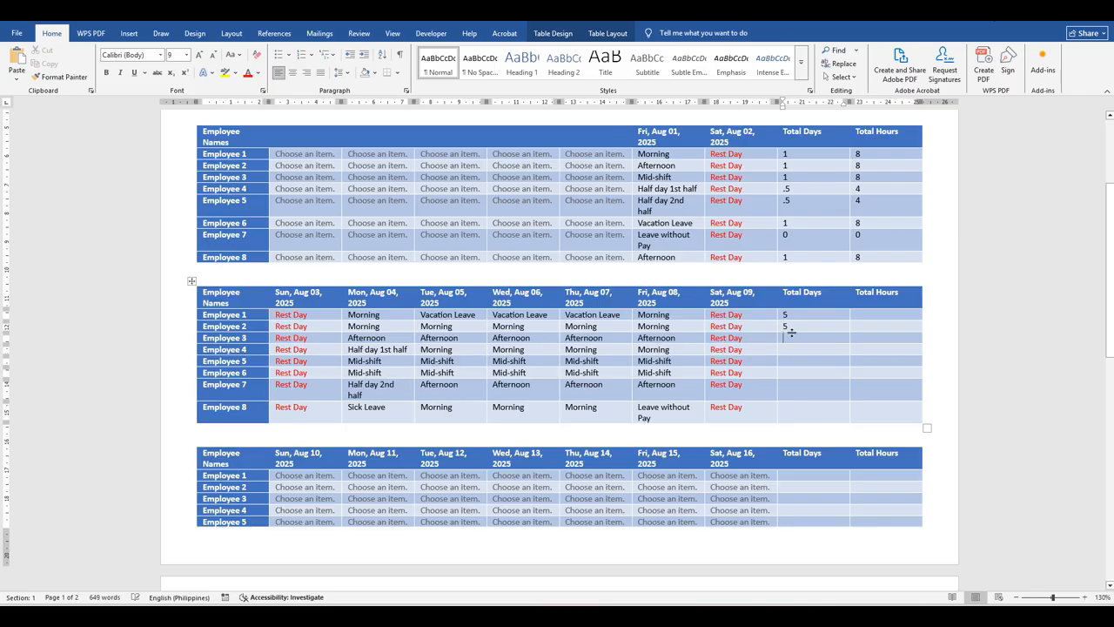
text(5)
click(814, 348)
text(4.5)
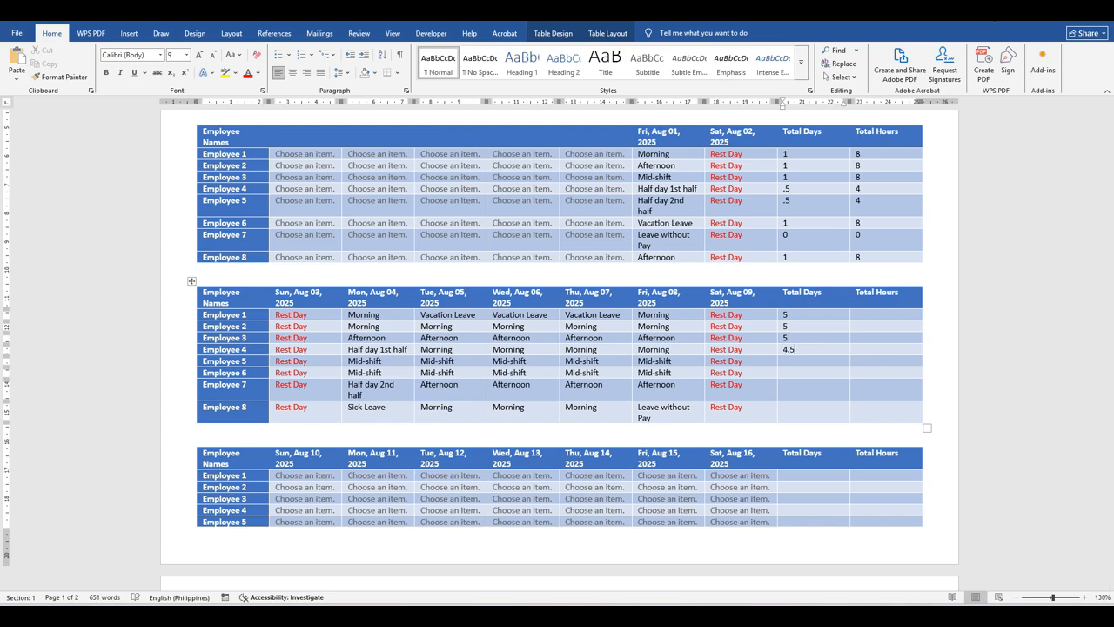
- Enter Total Days of 5 for Employees 5 and 6, 4.5 for Employee 7, and 4 for Employee 8
click(814, 366)
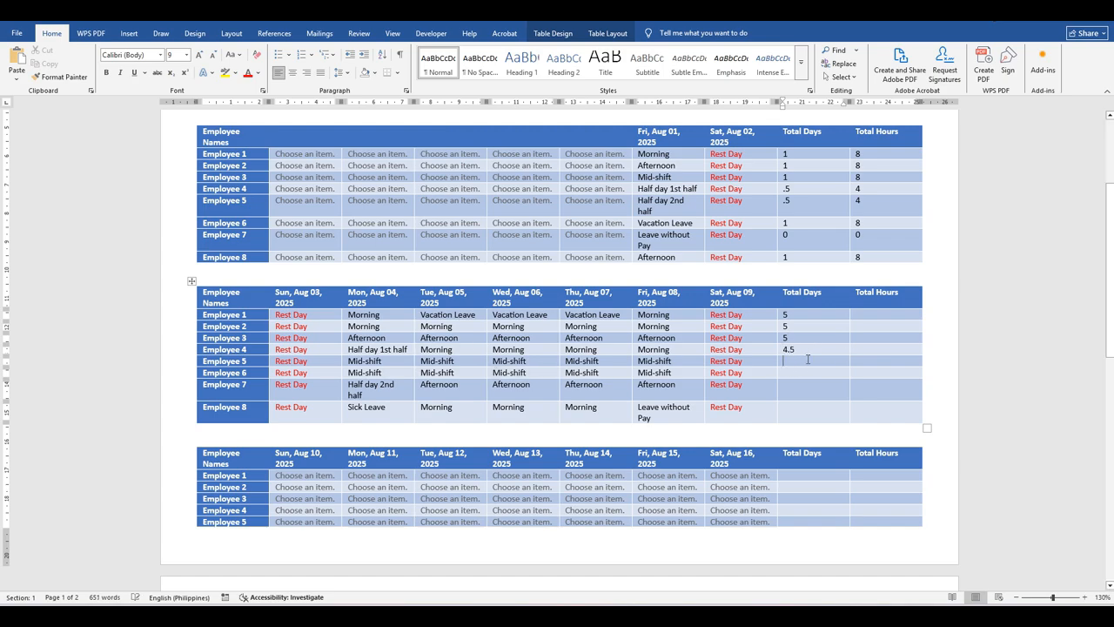
text(5)
click(798, 372)
text(5)
click(775, 385)
text(4.5)
click(777, 415)
text(4)
click(896, 408)
click(804, 315)
click(805, 326)
click(873, 349)
click(809, 348)
click(869, 315)
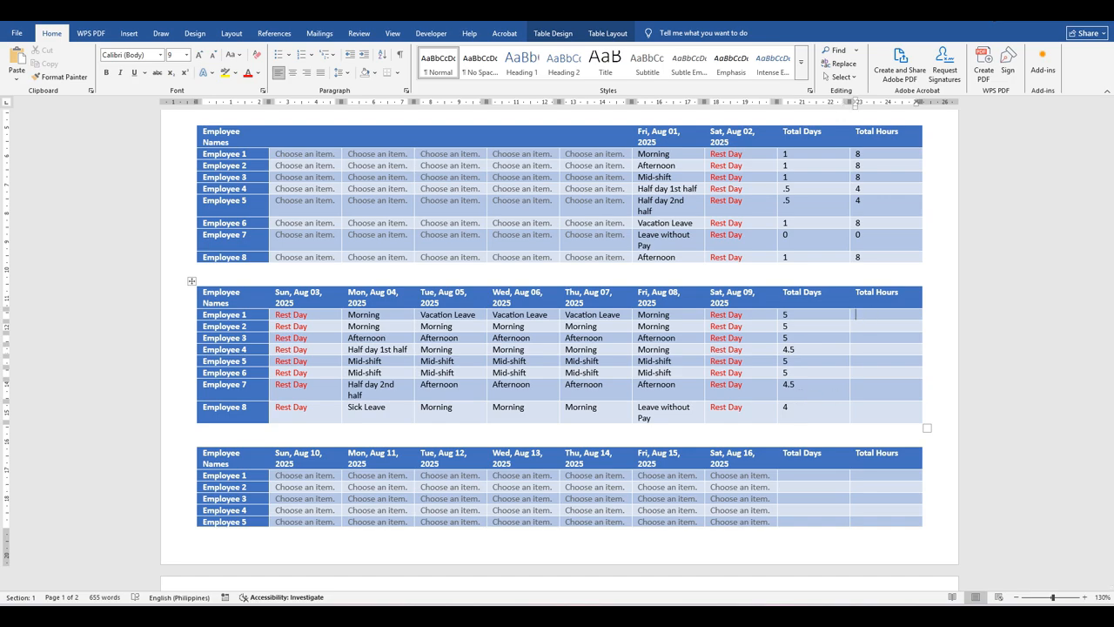
text(=)
key(BackSpace)
- Try a formula field referencing cell I10 for Employee 1's Total Hours, and clear it from the cell
click(129, 33)
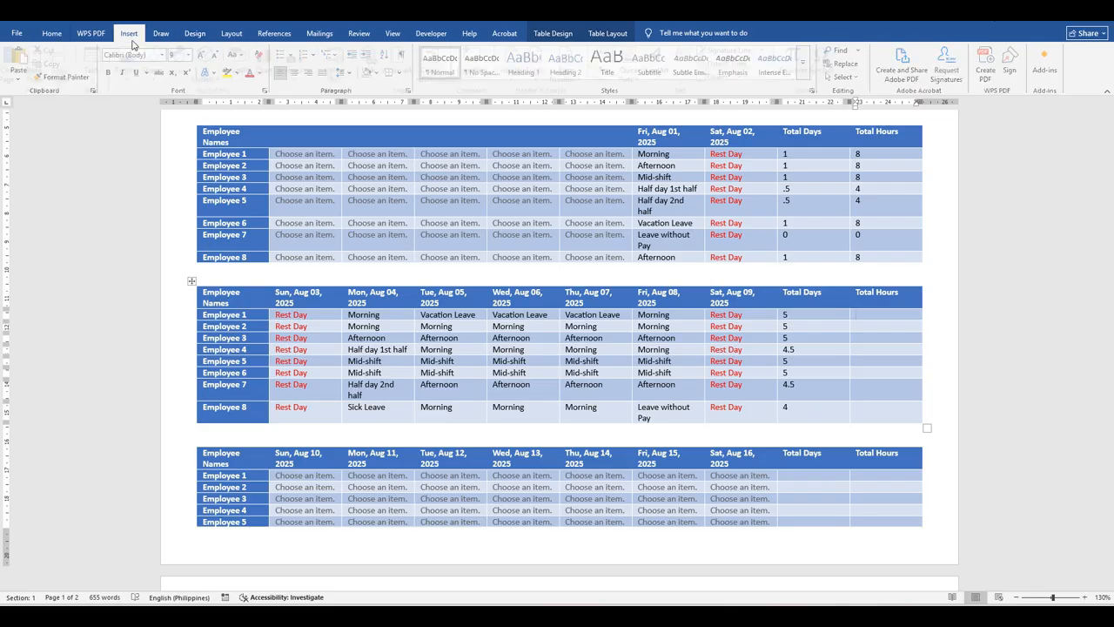
click(637, 74)
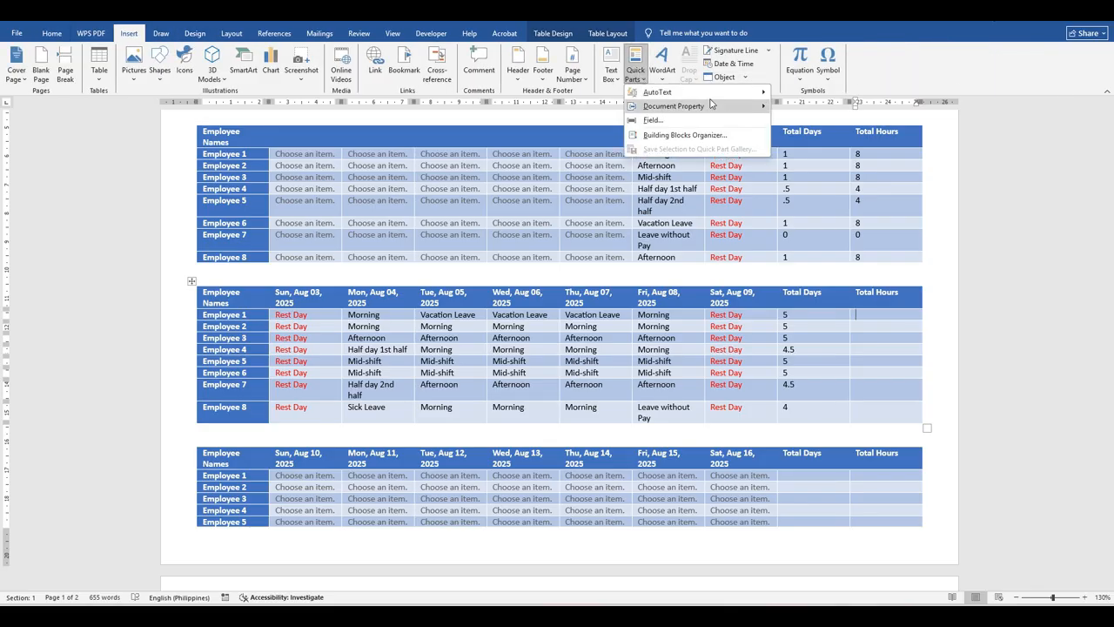
click(700, 122)
click(838, 191)
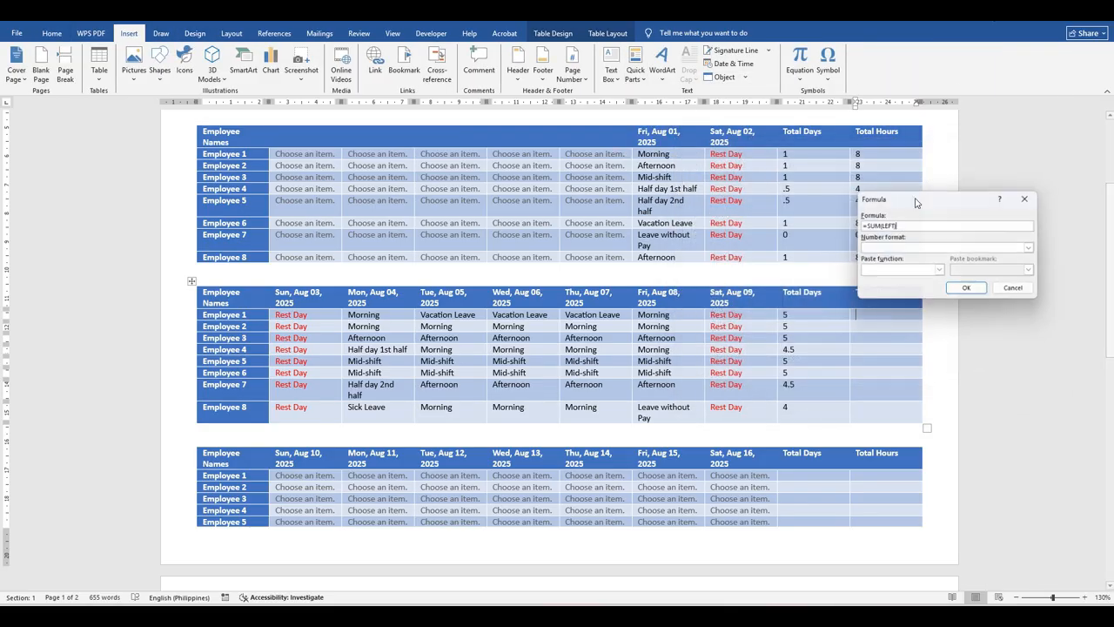
key(BackSpace)
key(BackSpace)
key(BackSpace)
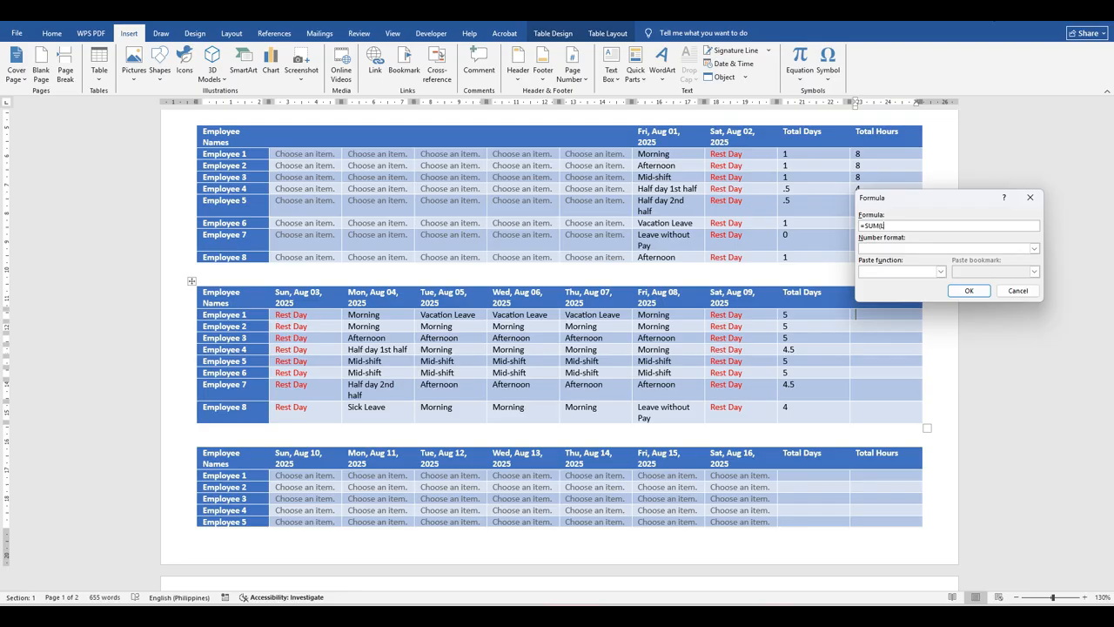
key(BackSpace)
key(BackSpace)
key(BackSpace)
key(BackSpace)
key(BackSpace)
text(()
text(H)
key(BackSpace)
text(I10*10)
key(BackSpace)
text(0)
click(968, 291)
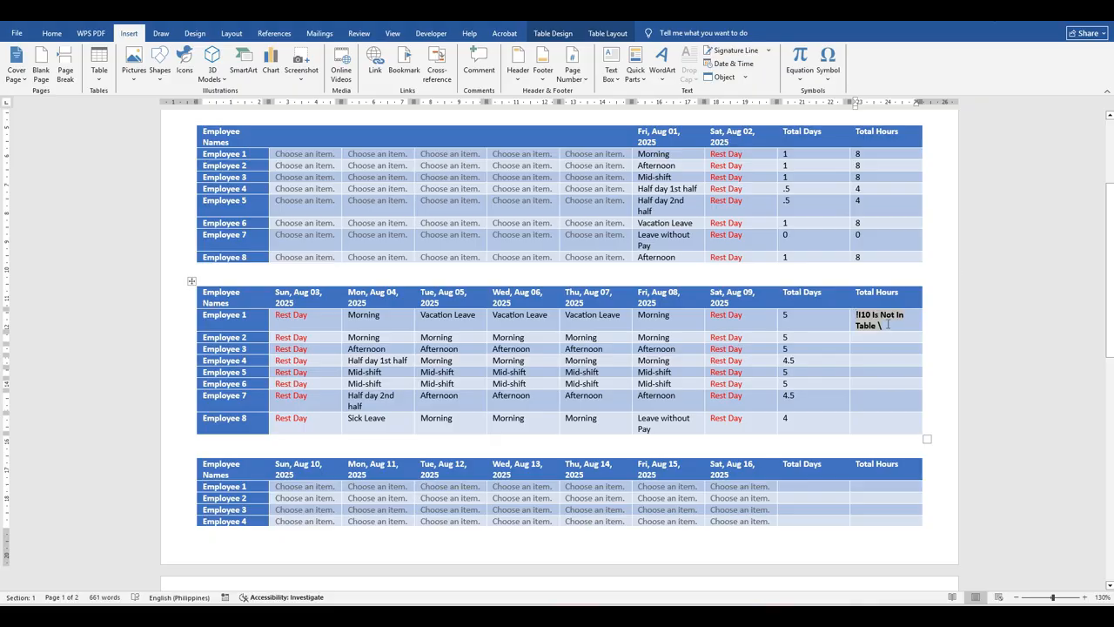
click(887, 324)
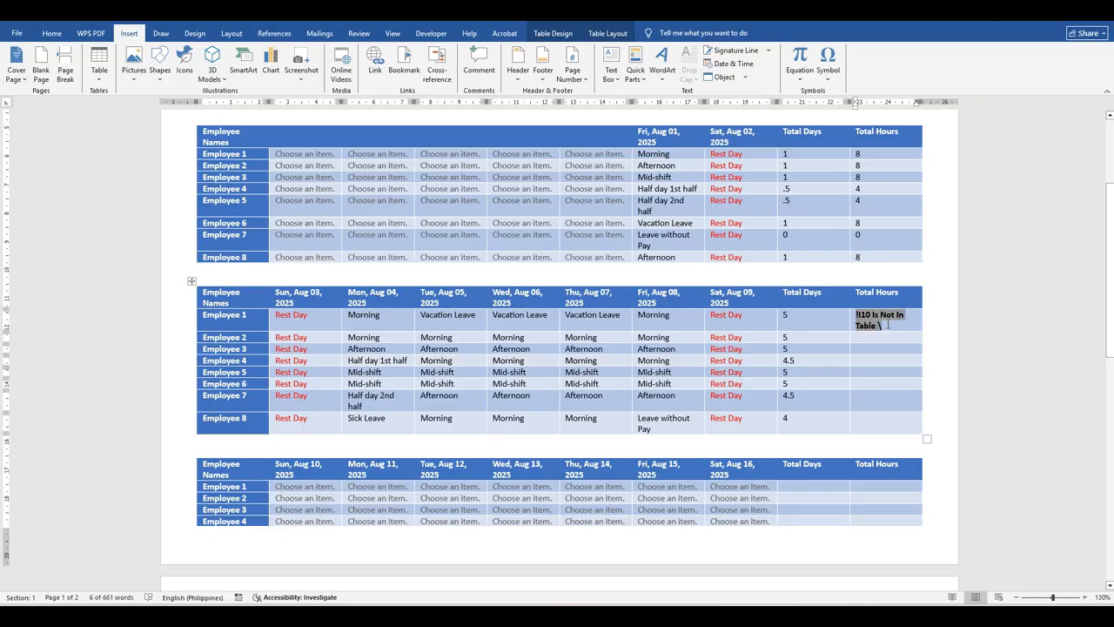
key(Delete)
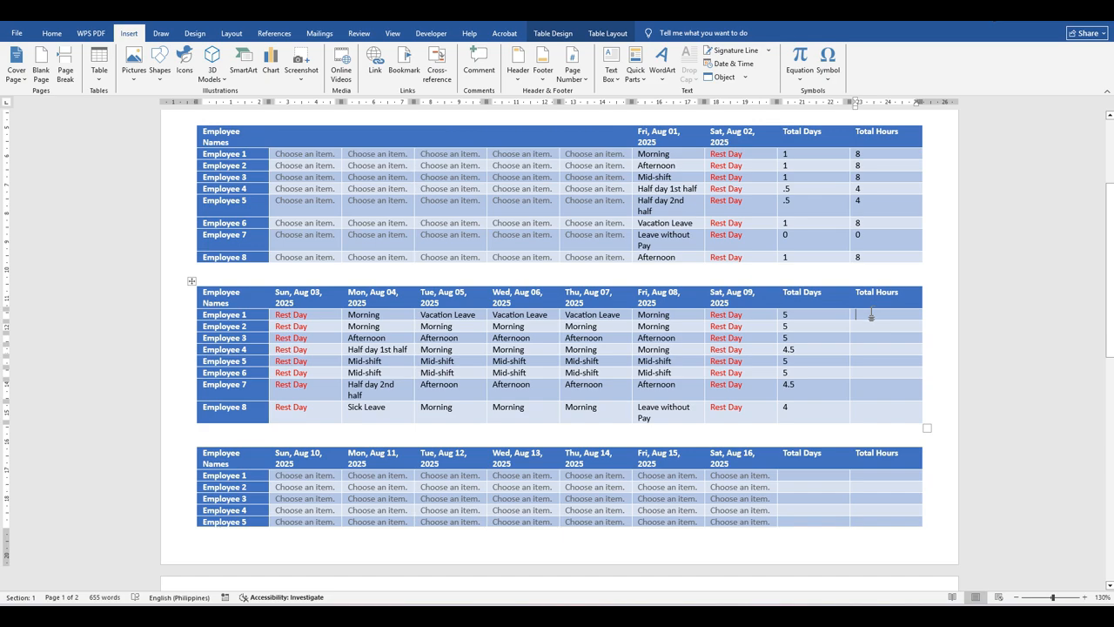
- Insert a formula field multiplying 5 by 8 as Employee 1's Total Hours for Aug 03–09
click(635, 68)
click(676, 120)
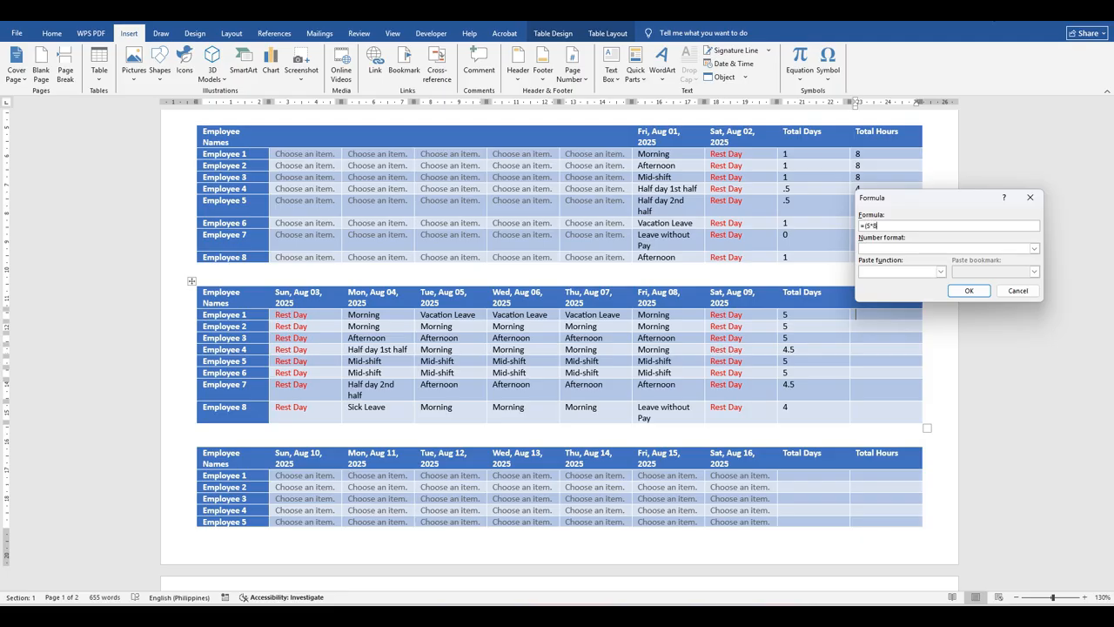
key(Return)
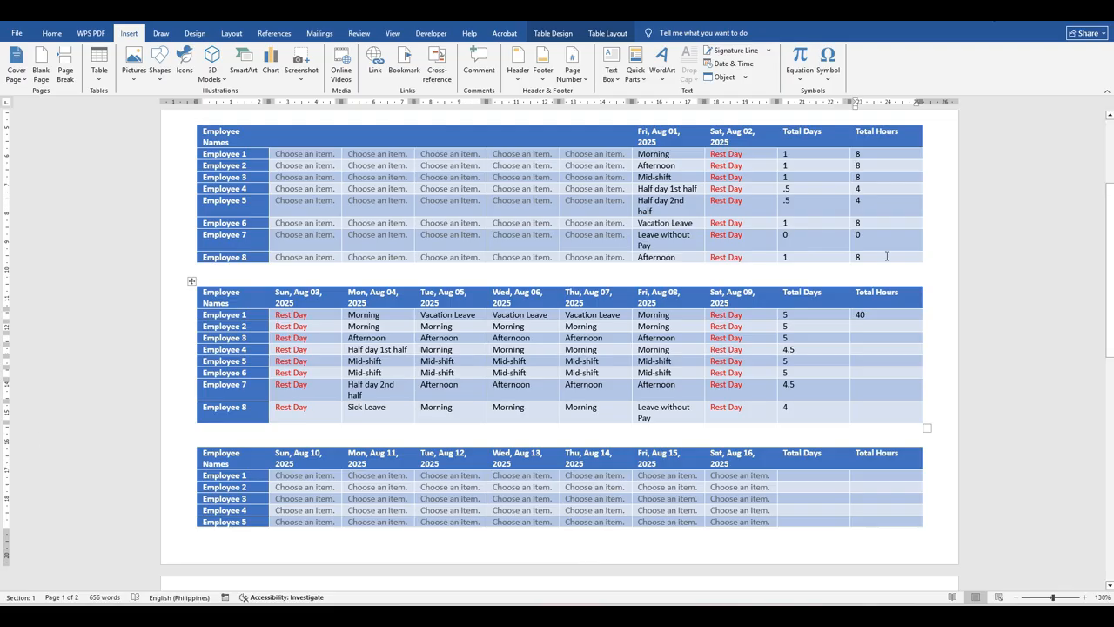
- Copy Employee 1's Total Hours value to Employees 2, 3, 5 and 6 in the Aug 03–09 table
drag(866, 315, 857, 315)
key(ctrl+c)
click(873, 326)
key(ctrl+v)
click(865, 339)
key(ctrl+v)
click(859, 361)
key(ctrl+v)
click(861, 372)
key(ctrl+v)
- Enter 36 as the Total Hours for Employee 4 and Employee 7 in the Aug 03–09 table
click(860, 350)
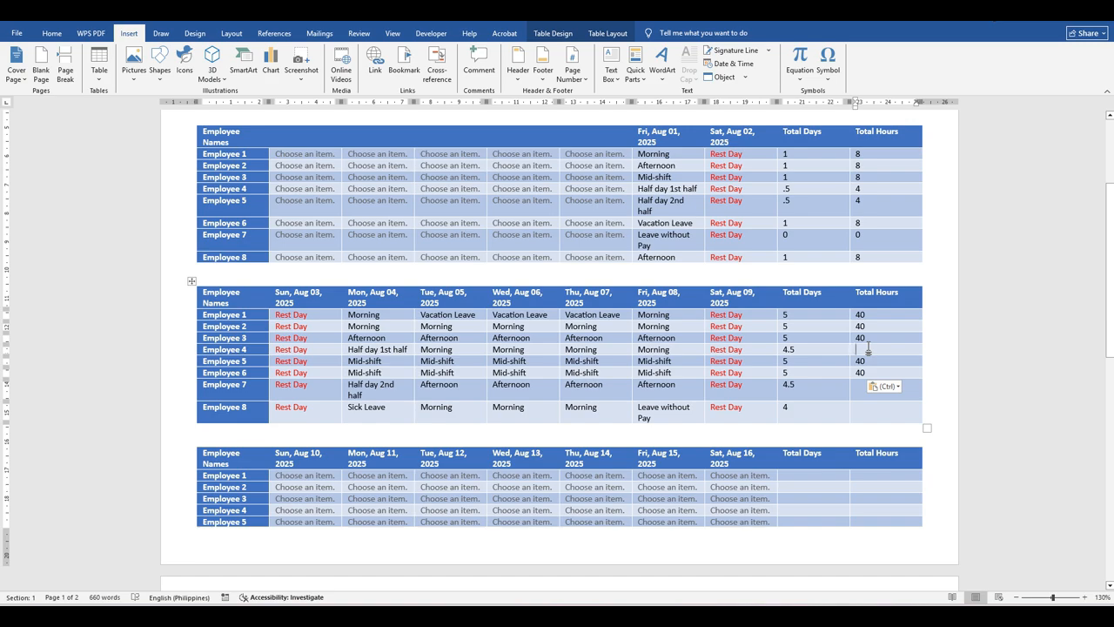
text(36)
click(865, 389)
text(36)
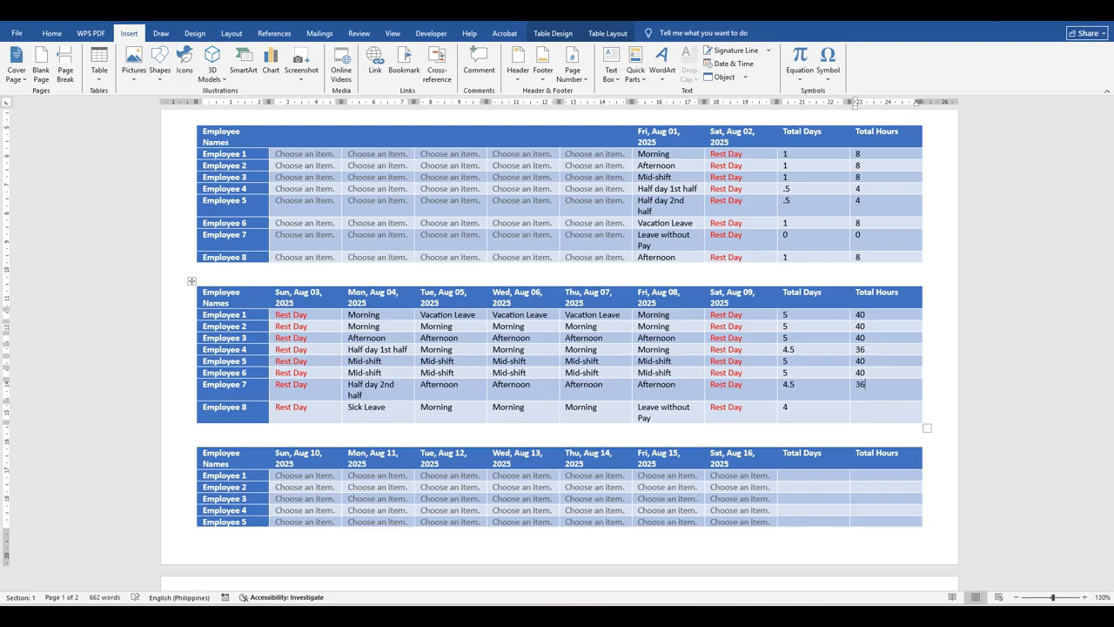
click(866, 409)
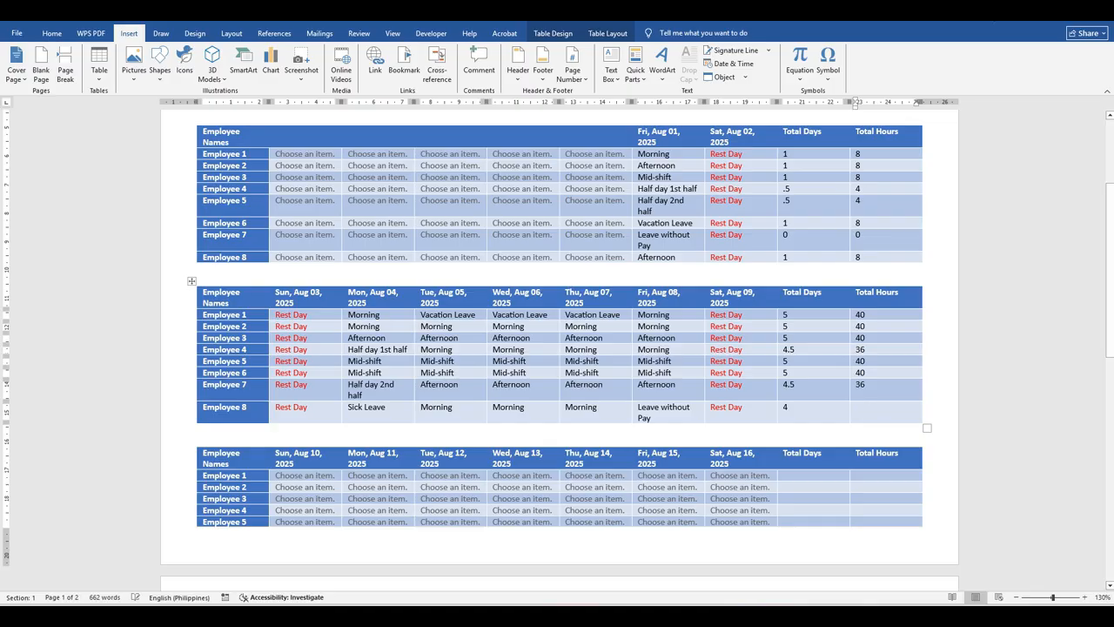
- Enter 32 as Employee 8's Total Hours for Aug 03–09, and add an empty row after Employee 8 in the Aug 10–16 table
text(32)
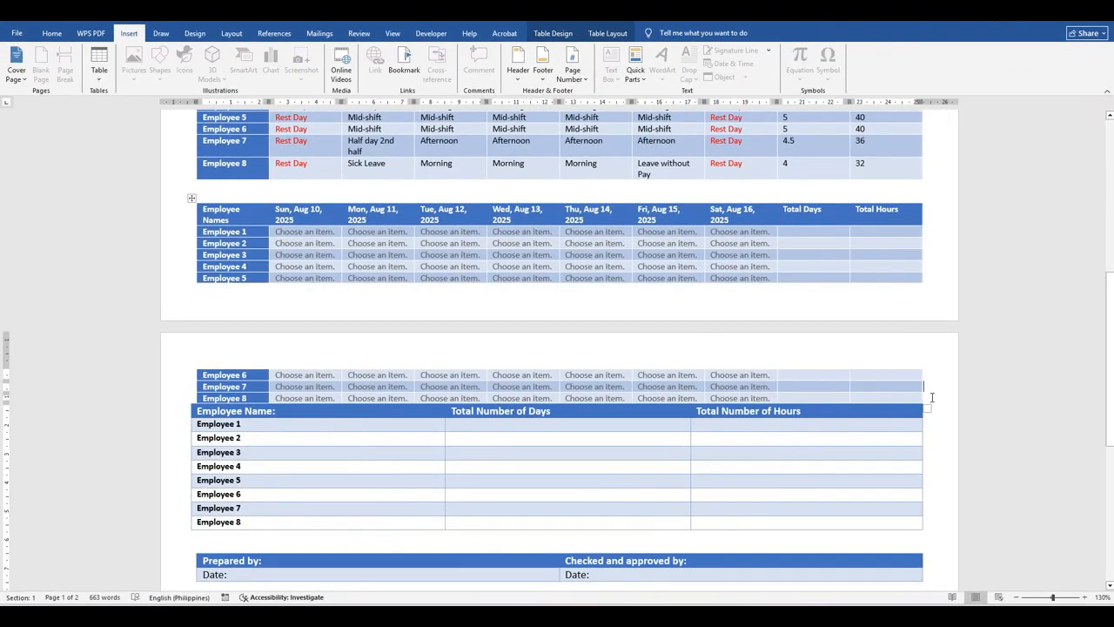
click(931, 397)
key(Return)
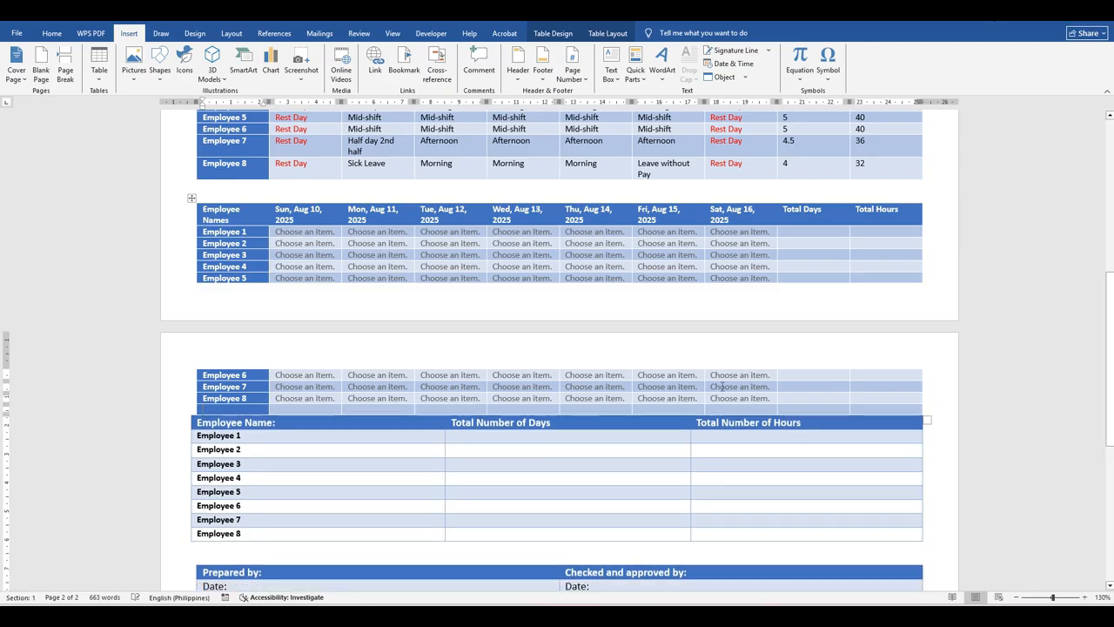
- Move the "Prepared by" and "Checked and approved by" table farther down the page, leaving more space beneath the employee summary table
scroll(657, 468, down, 2)
click(205, 452)
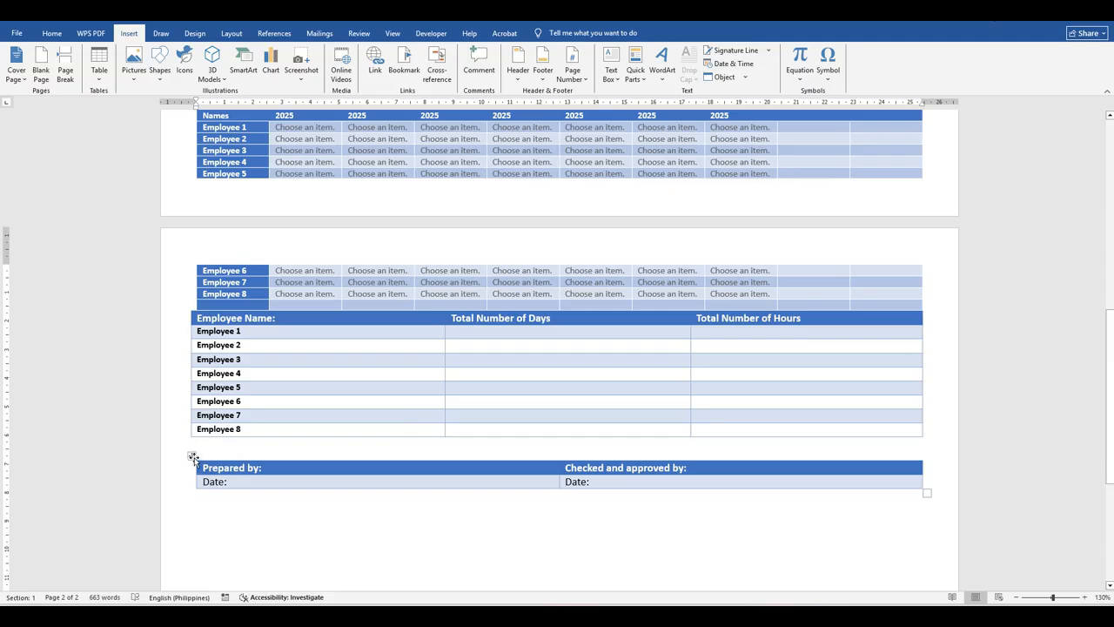
drag(192, 455, 195, 517)
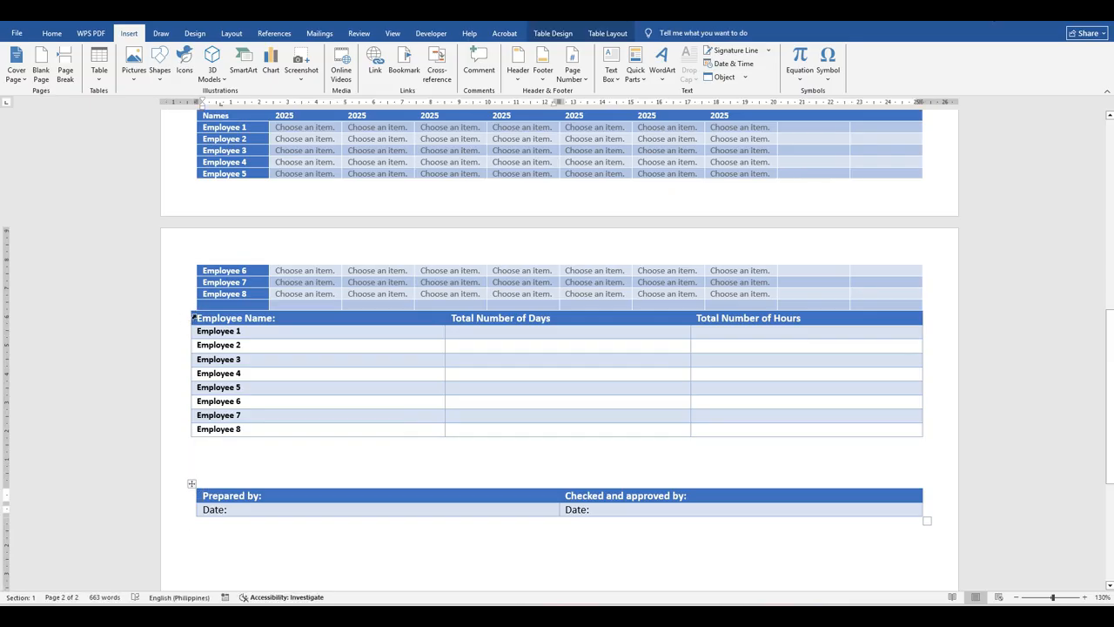
- Try to move the employee summary table away from the Aug 10–16 schedule table, and undo the move
click(194, 311)
drag(186, 309, 193, 340)
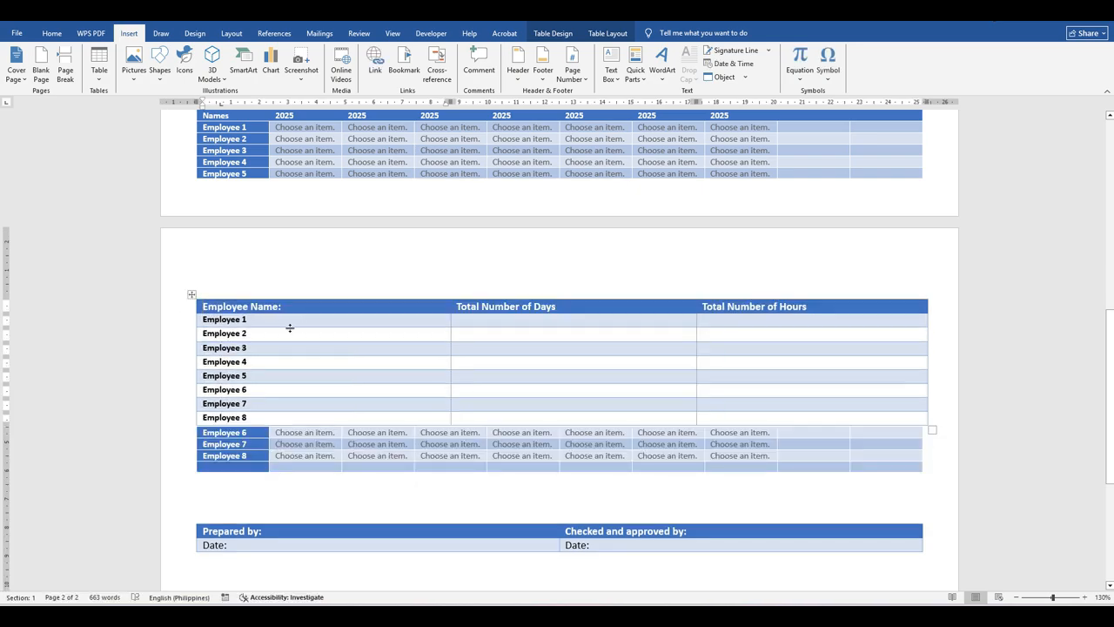
key(ctrl+z)
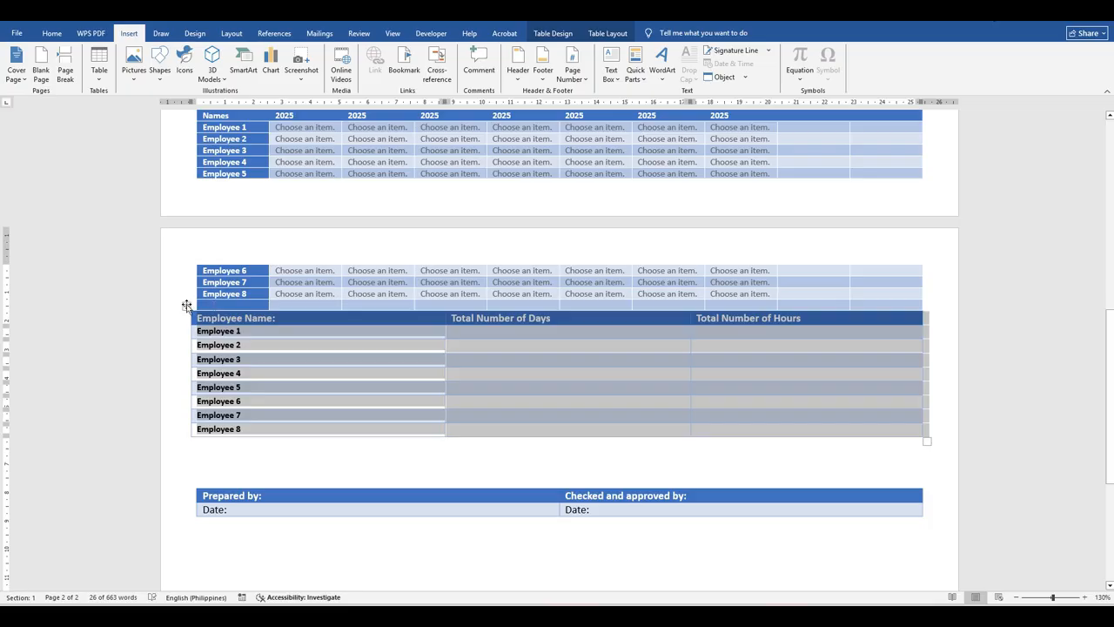
- Delete the employee summary table and insert three blank lines in its place above the "Prepared by" table
click(186, 305)
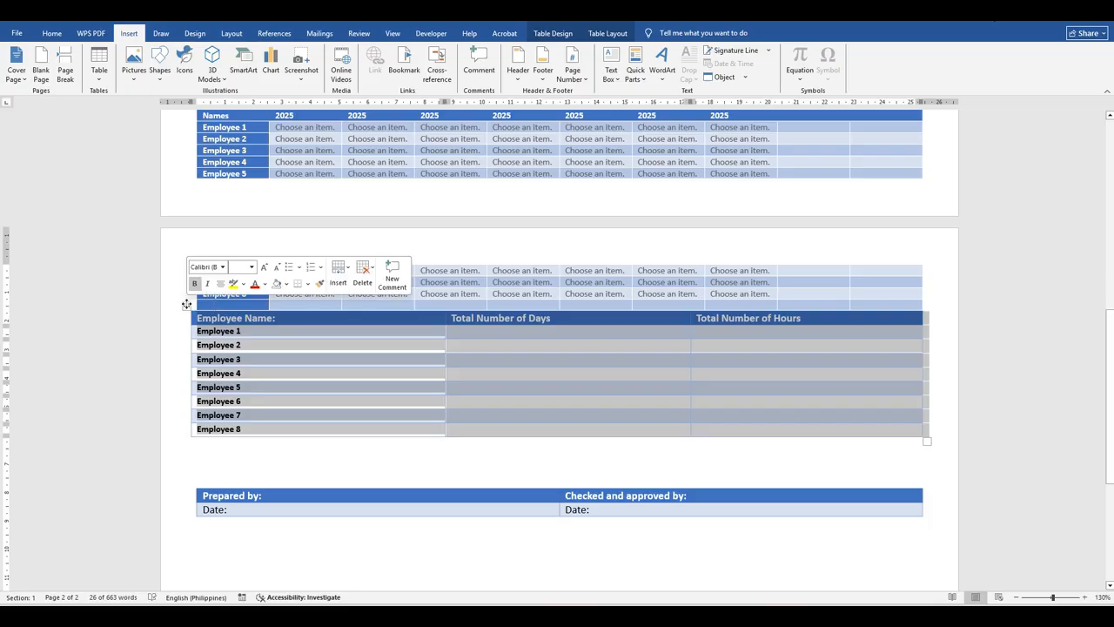
click(366, 280)
click(392, 346)
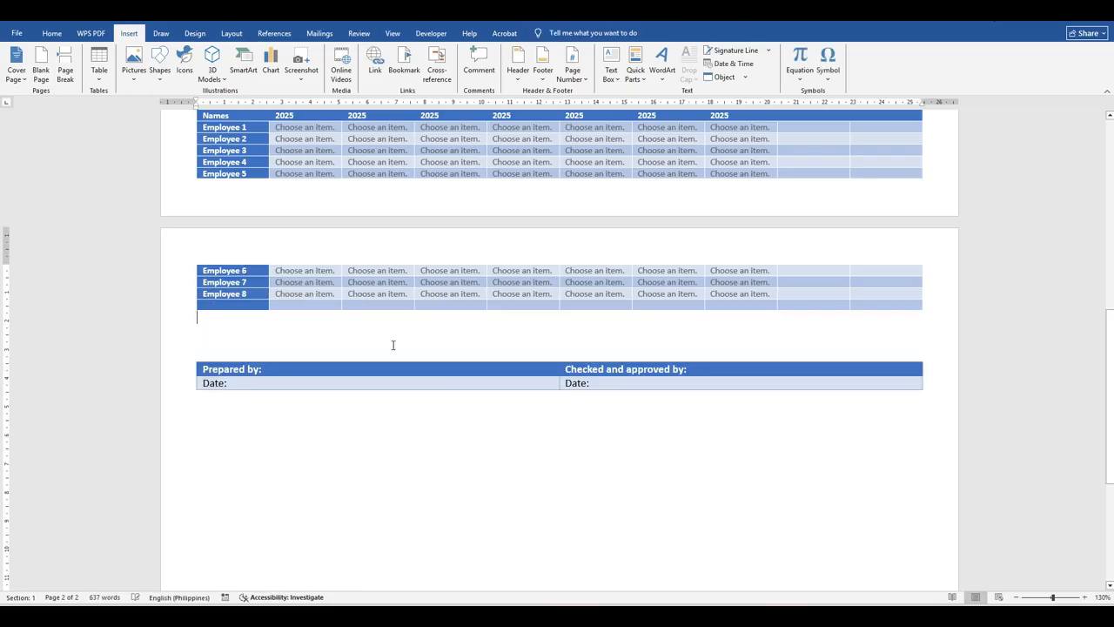
key(Return)
key(Return)
key(Return)
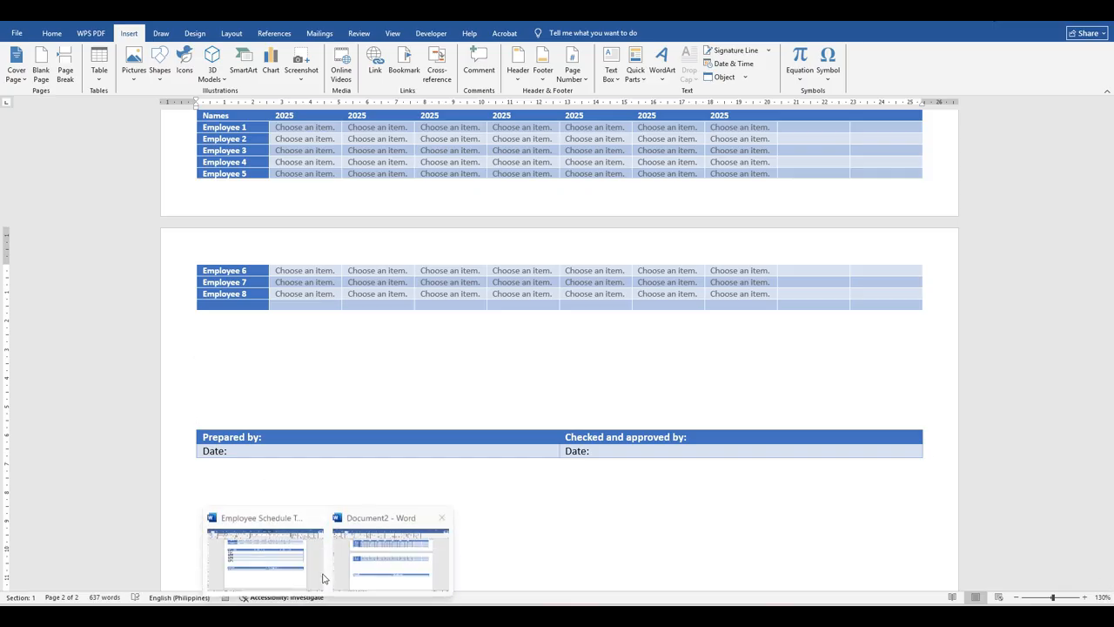
- Copy the employee summary table from the Employee Schedule Template document into the blank space in Document2, removing one surplus blank line below it
click(323, 578)
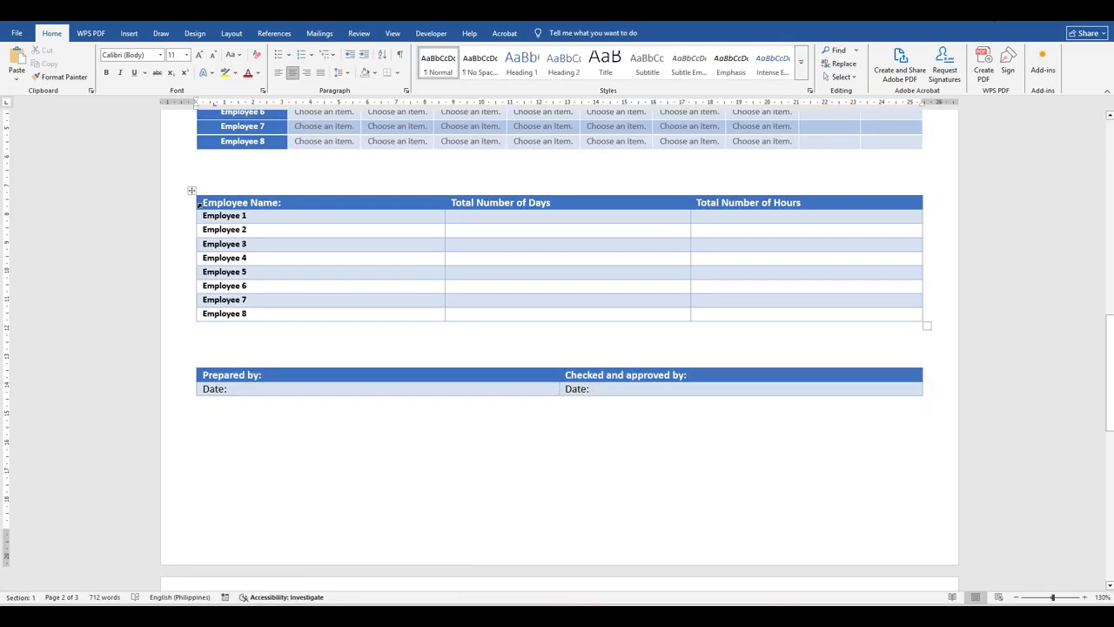
click(191, 190)
key(ctrl+c)
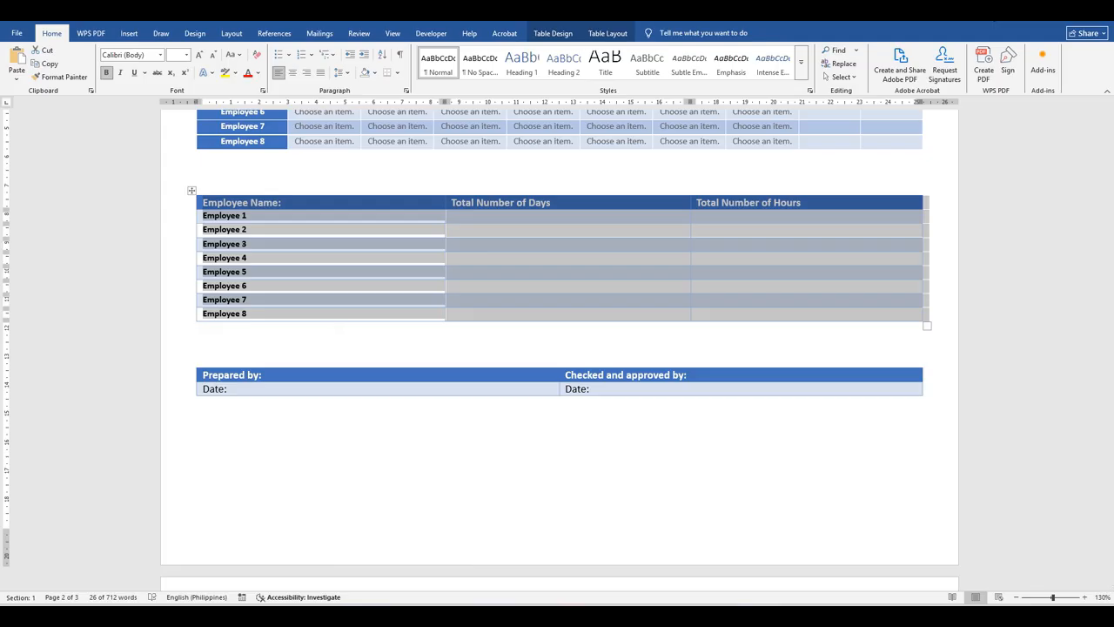
click(327, 617)
click(409, 587)
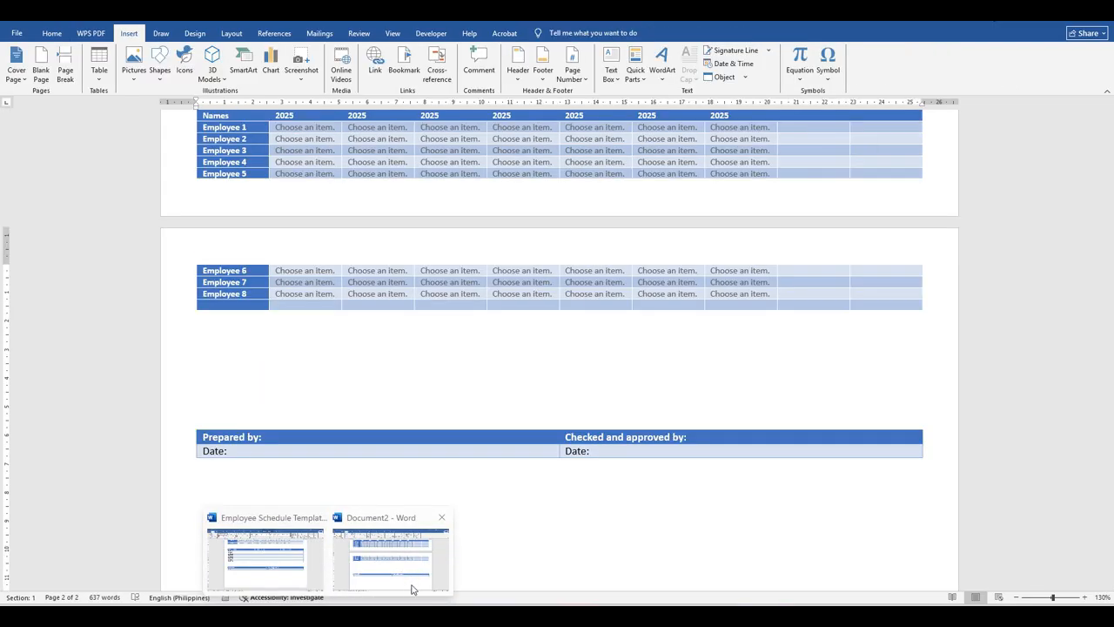
key(ctrl+v)
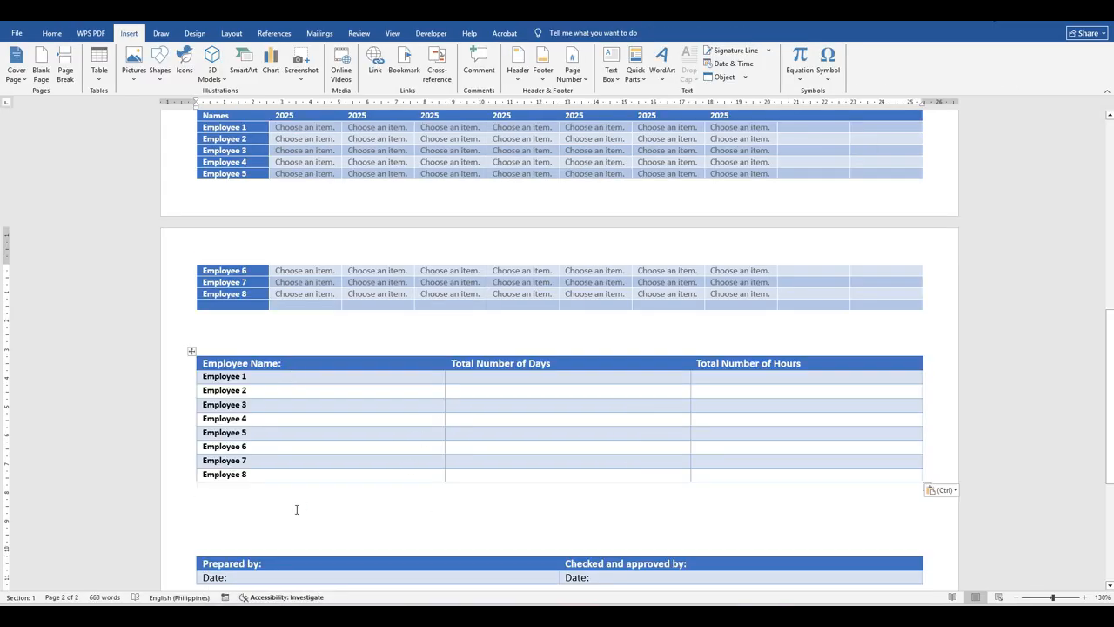
key(Delete)
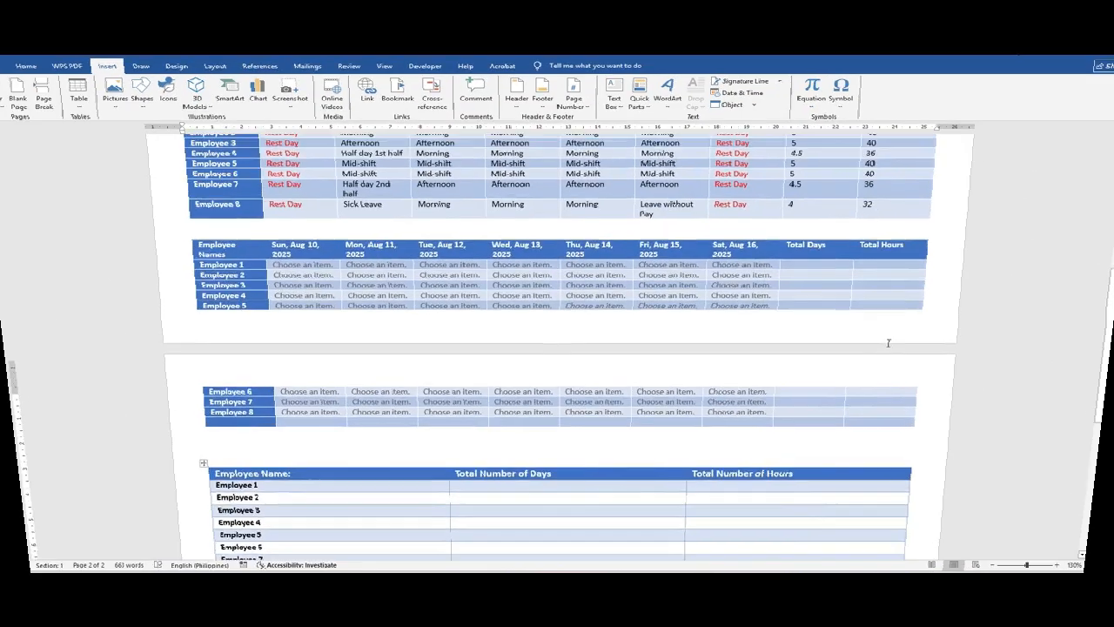
- Enter 6 as the Total Number of Days for Employee 1 and Employee 2 in the summary table, adding up their weekly Total Days
scroll(888, 348, up, 1)
scroll(886, 352, down, 5)
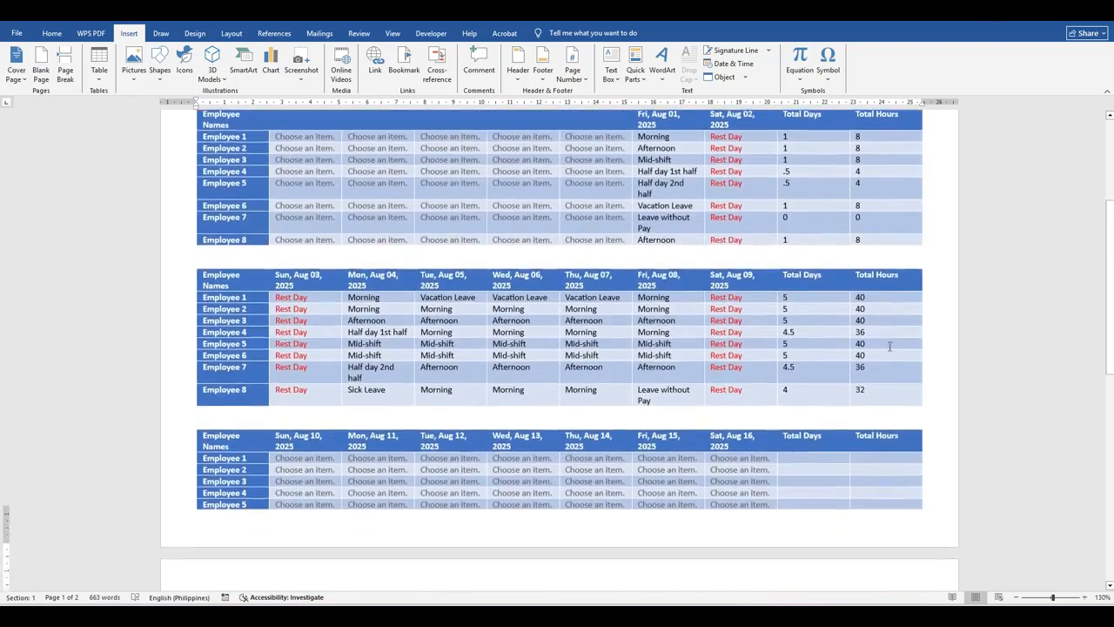
scroll(886, 357, down, 1)
scroll(879, 366, down, 3)
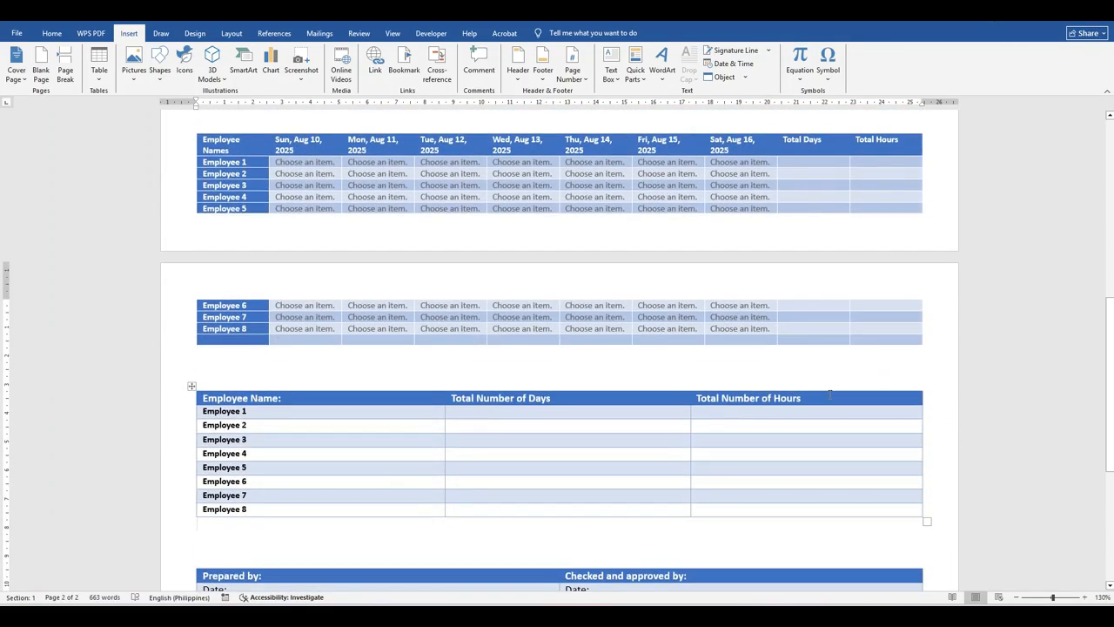
scroll(829, 394, up, 8)
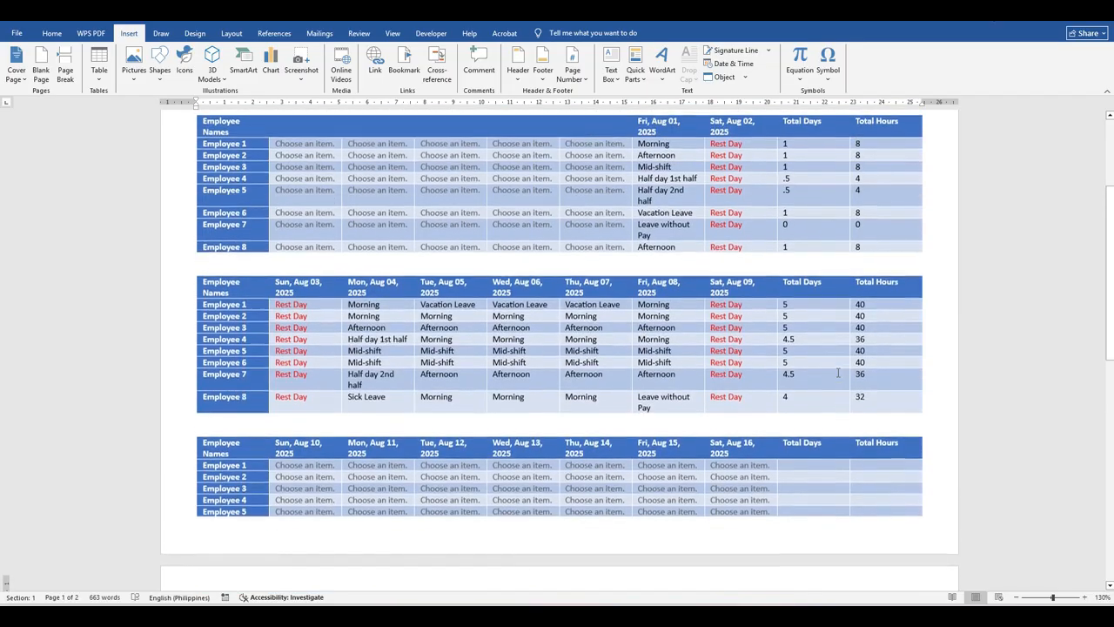
scroll(848, 296, up, 1)
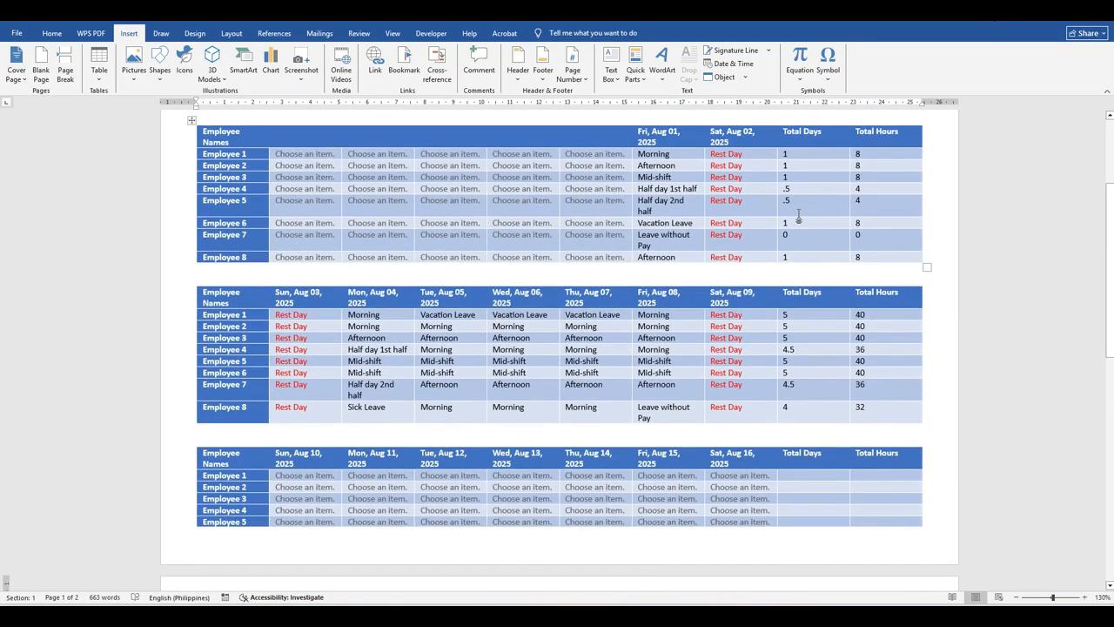
scroll(537, 446, down, 7)
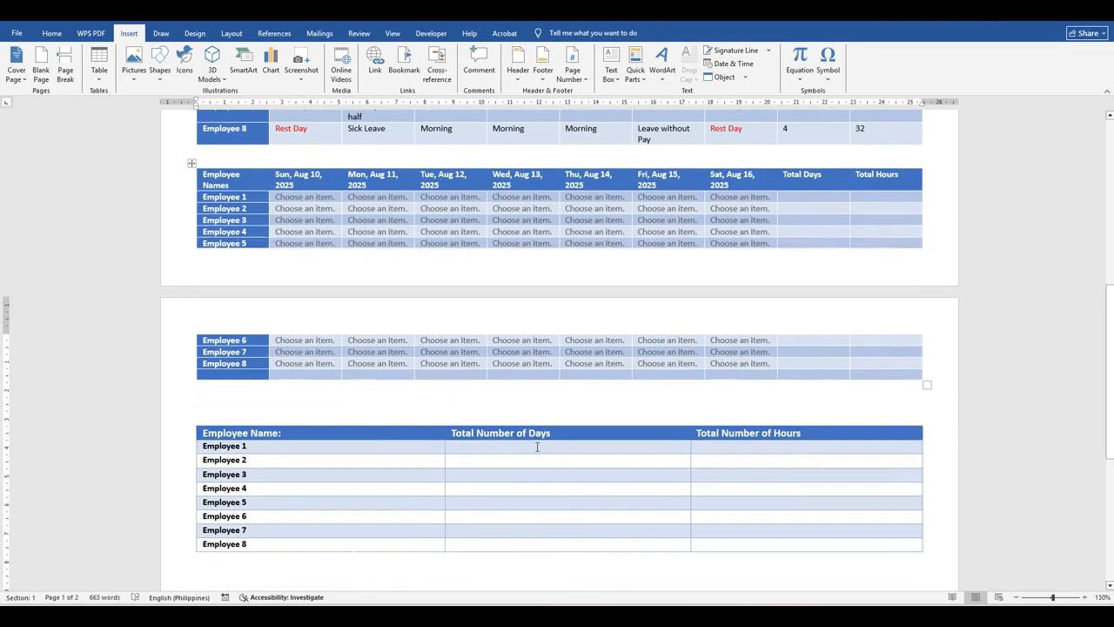
click(537, 446)
scroll(818, 210, up, 5)
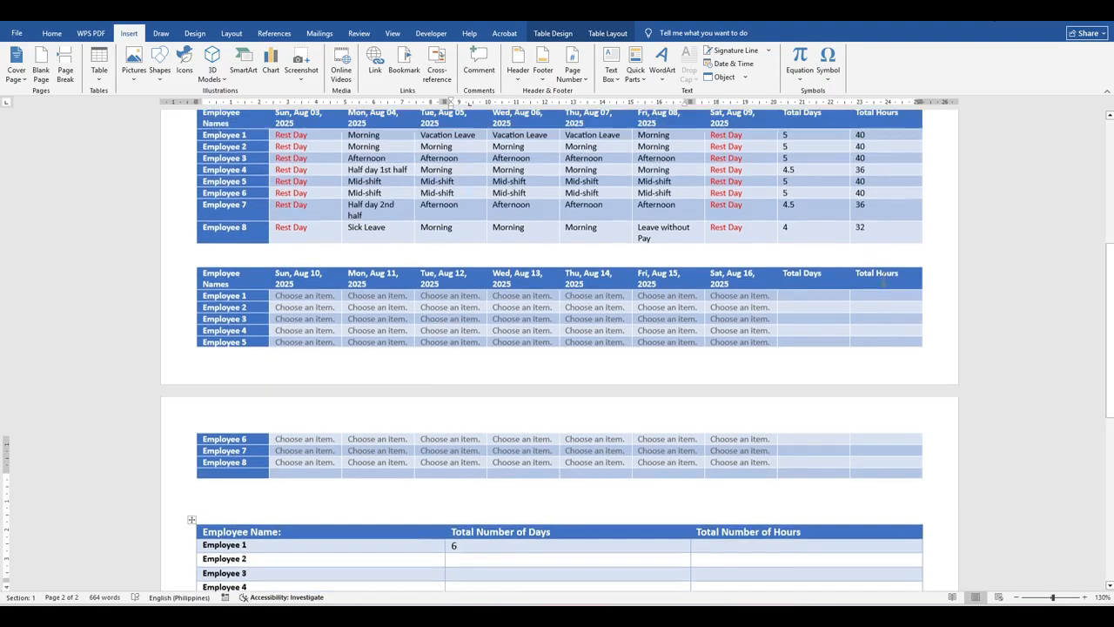
scroll(818, 210, up, 2)
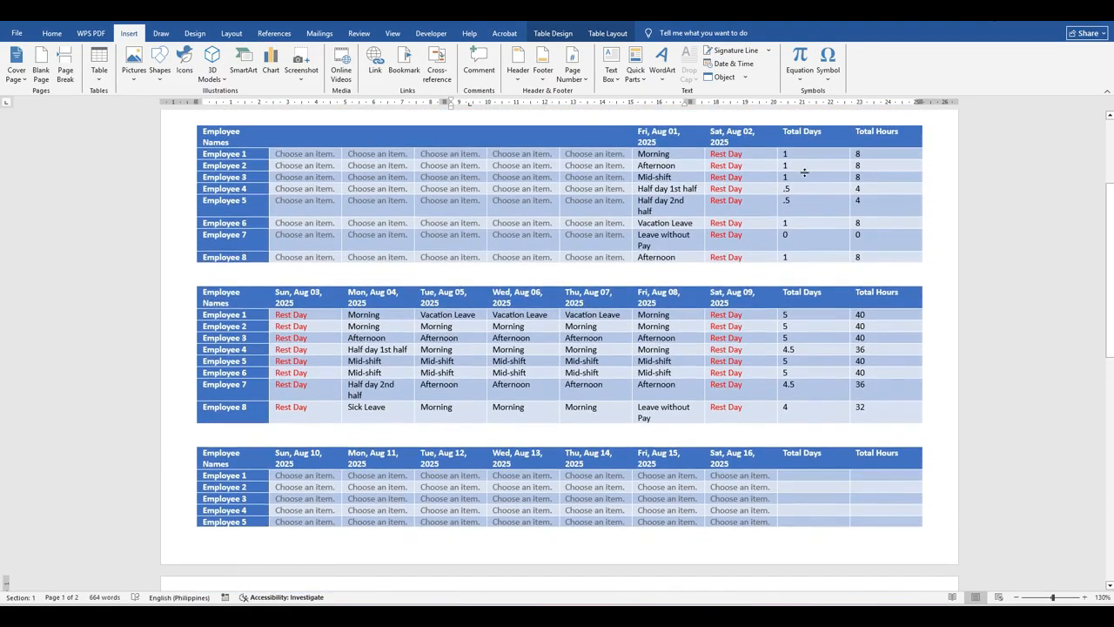
text(6)
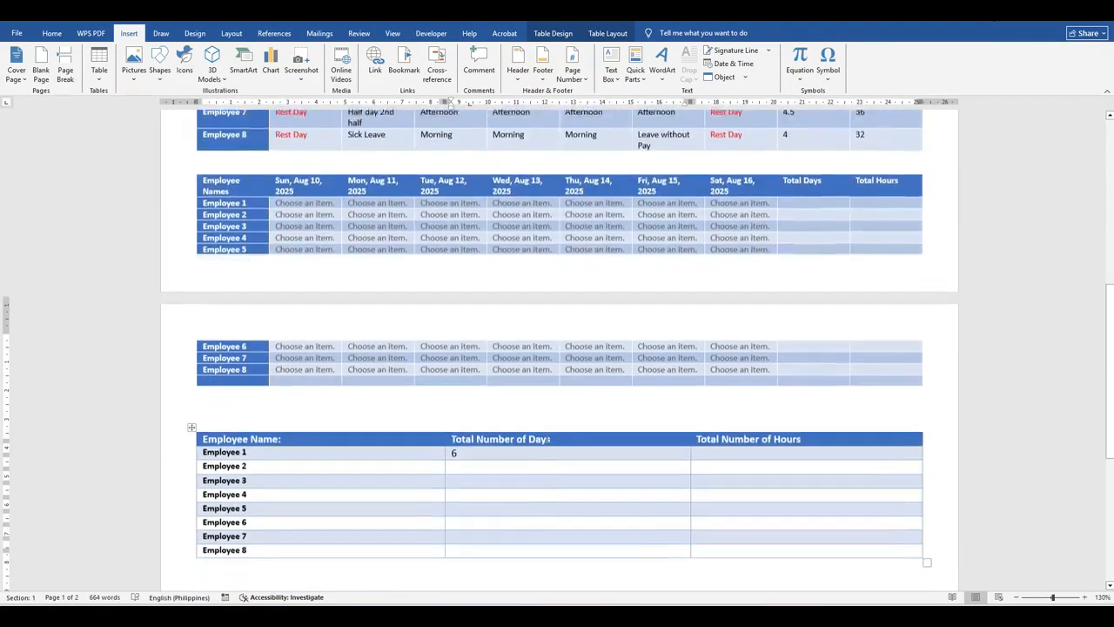
key(Down)
text(6)
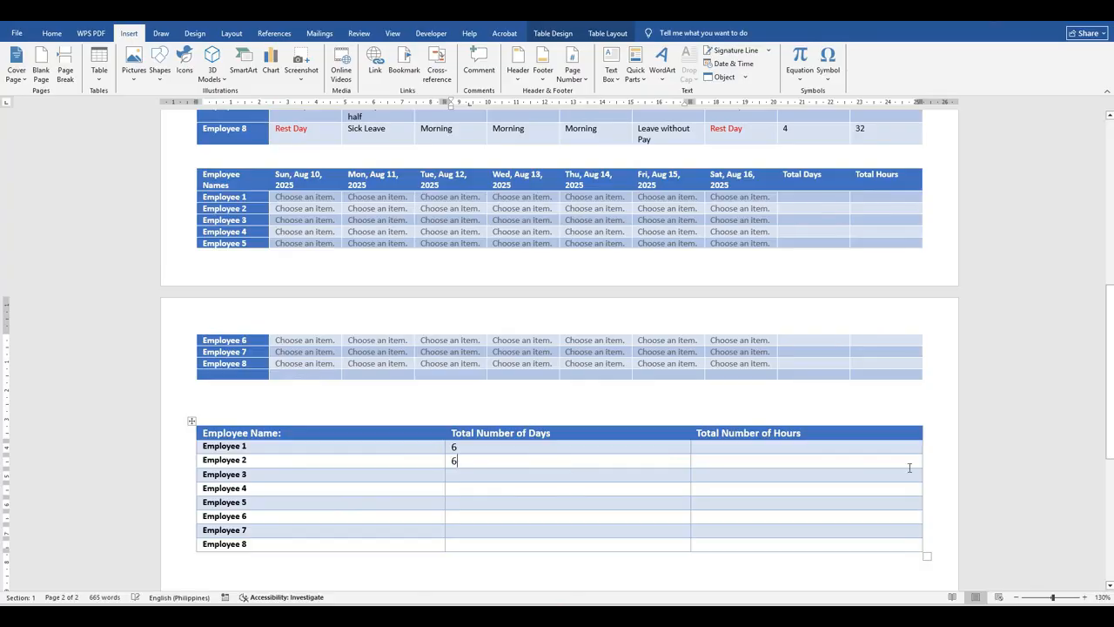
- Enter 48 as the Total Number of Hours for Employee 1 and Employee 2 in the summary table
scroll(870, 427, up, 9)
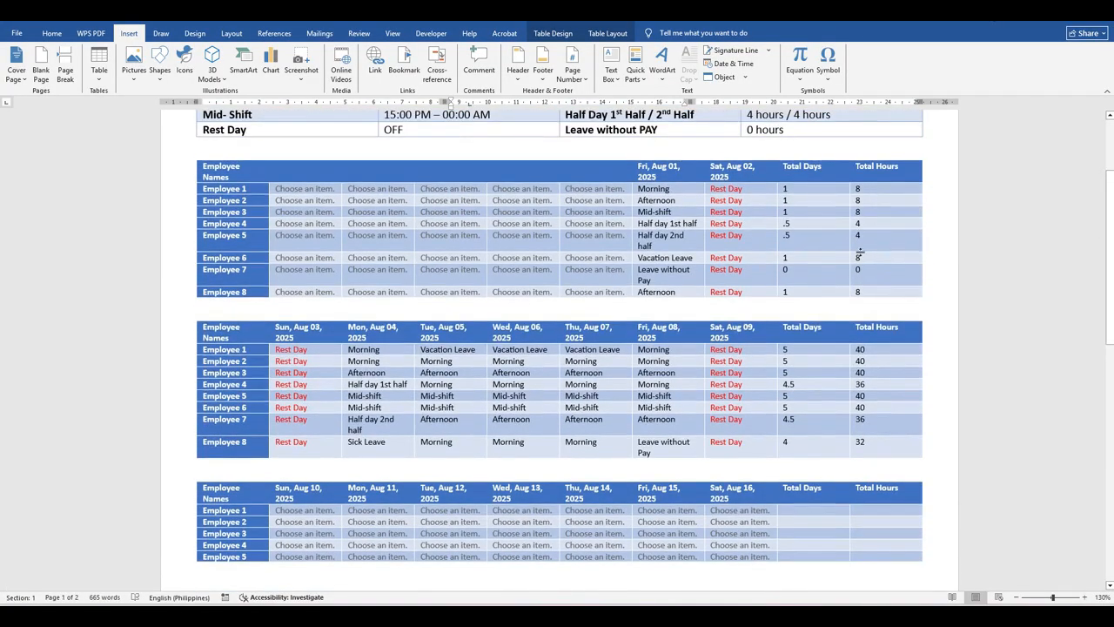
scroll(870, 349, down, 7)
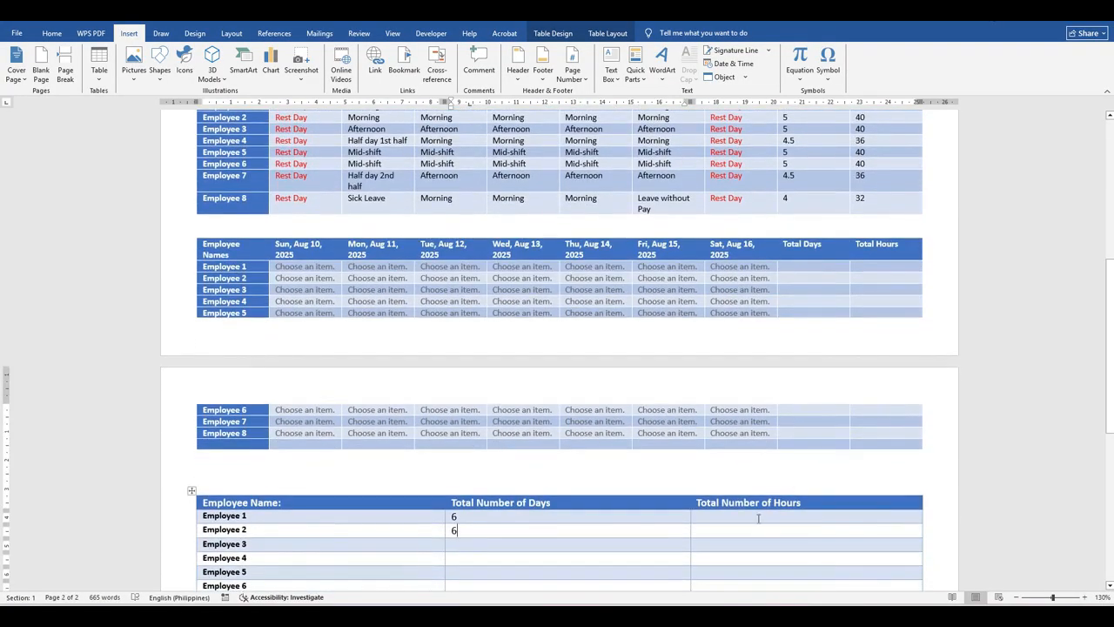
click(757, 518)
text(48)
scroll(794, 487, up, 5)
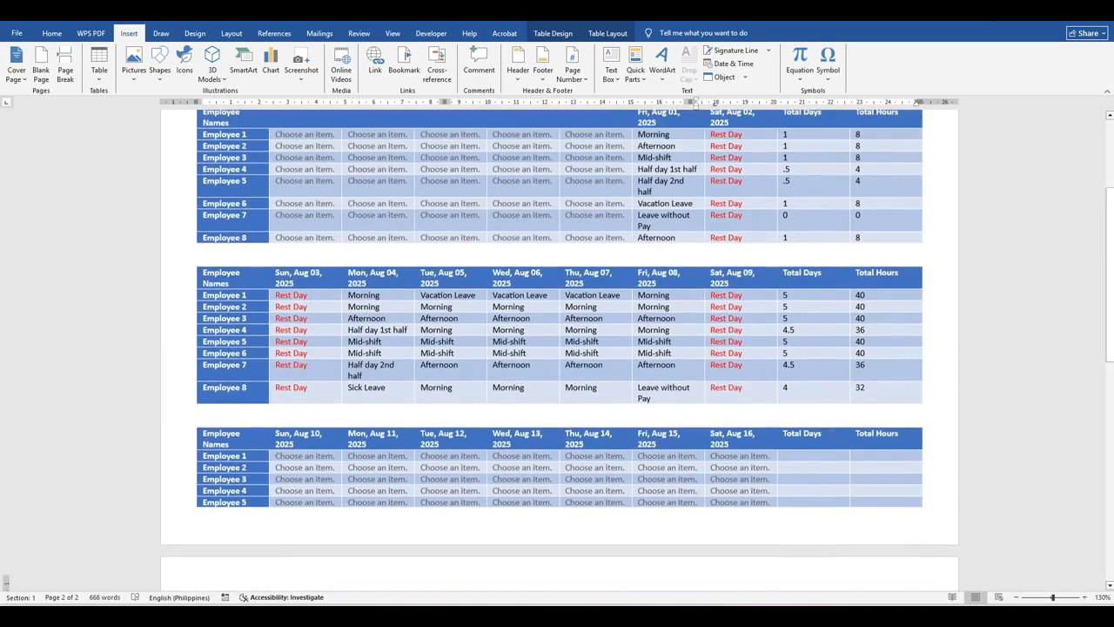
scroll(784, 501, down, 3)
scroll(722, 540, down, 3)
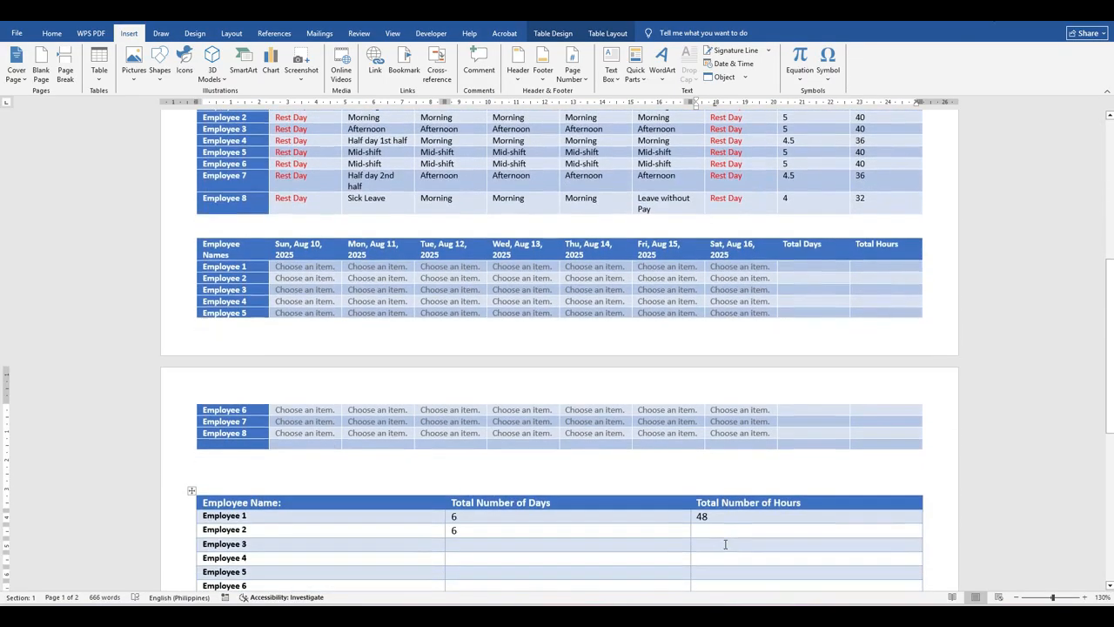
key(Down)
text(48)
- Review the whole schedule, from the shift and leave legend through the weekly tables to the employee summary table
scroll(705, 487, down, 3)
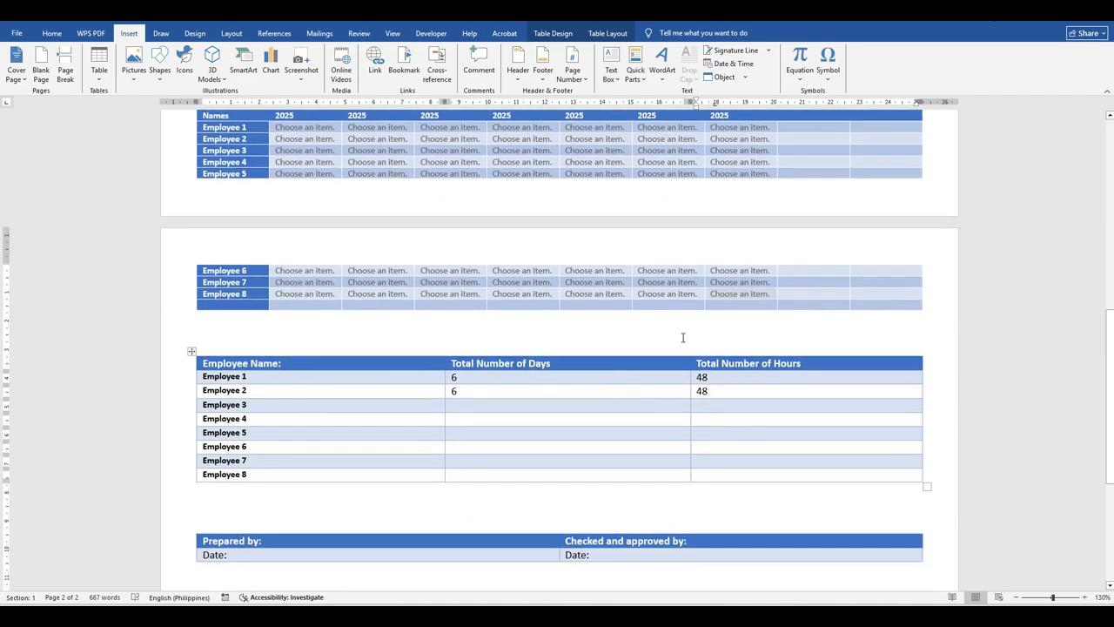
scroll(694, 413, up, 15)
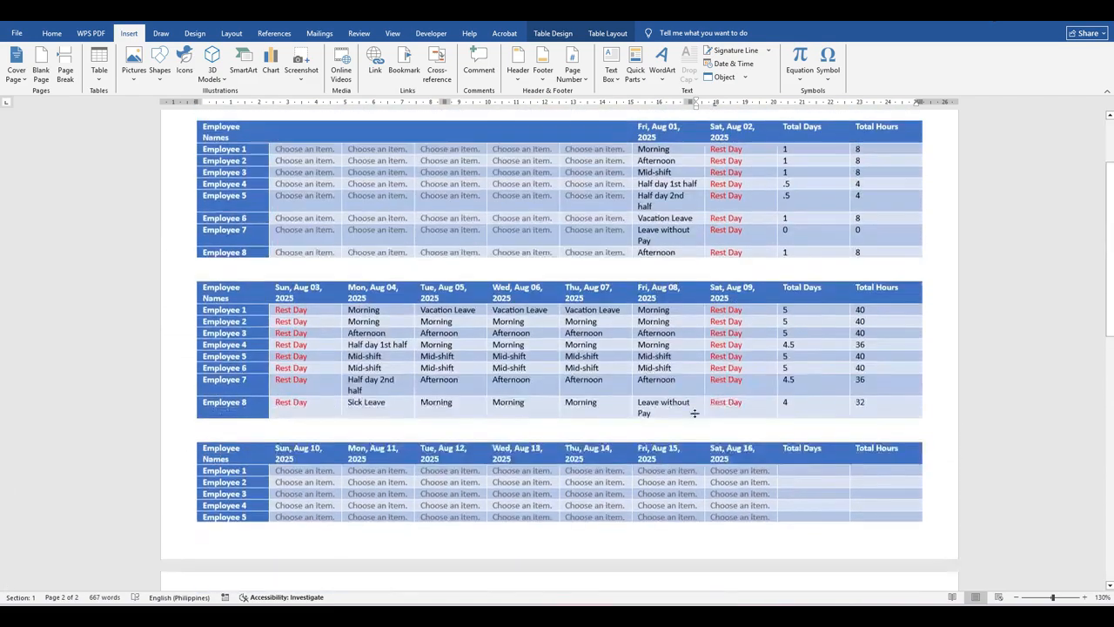
scroll(776, 299, up, 2)
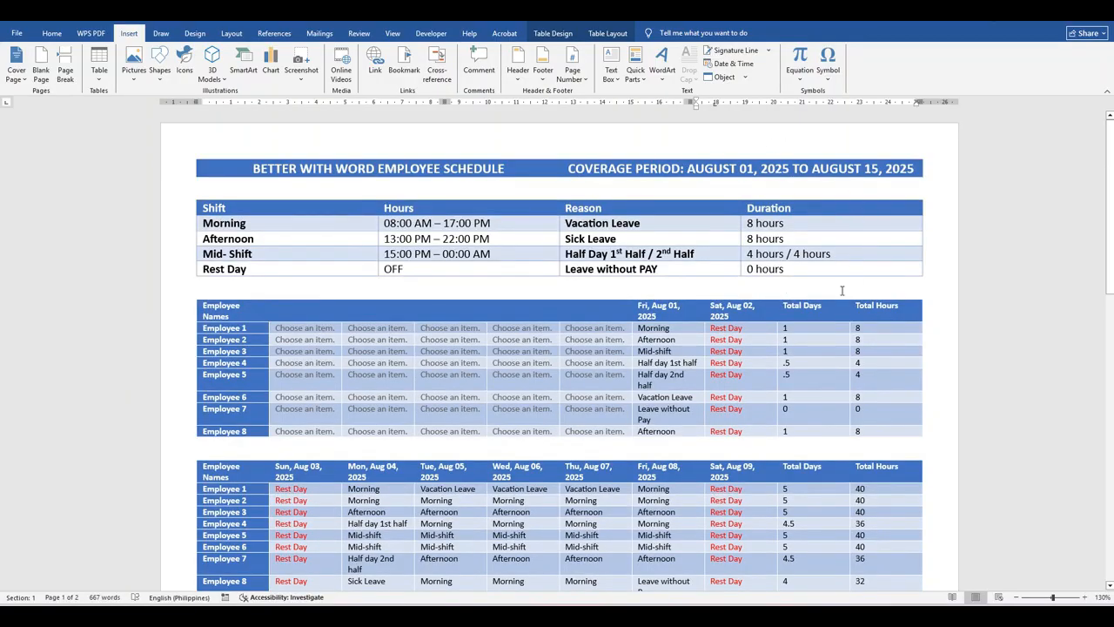
scroll(938, 311, down, 2)
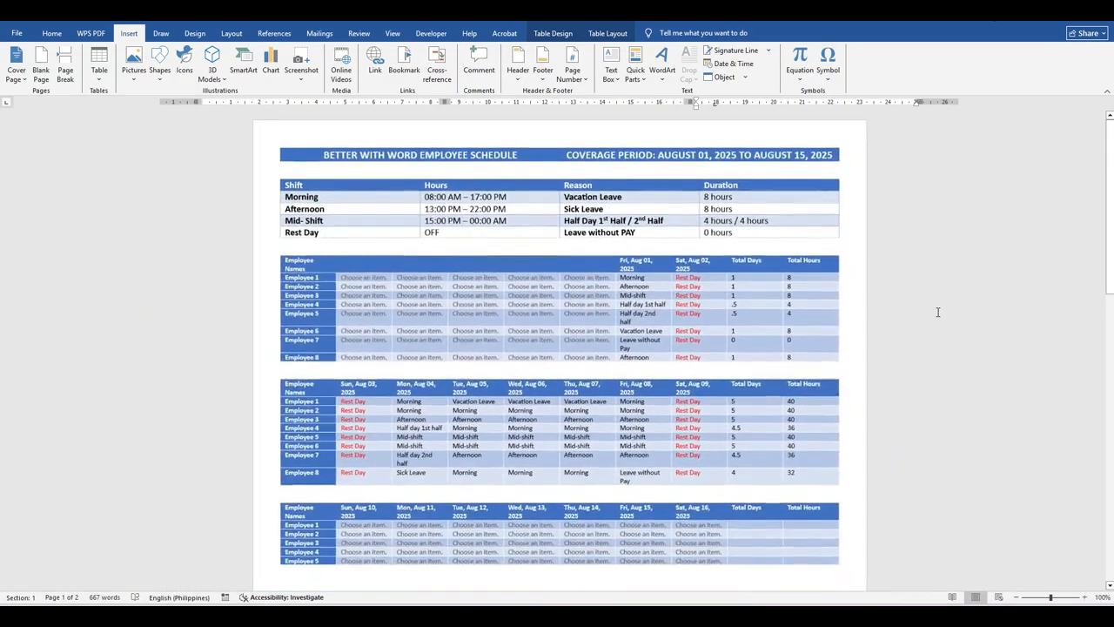
scroll(937, 312, up, 1)
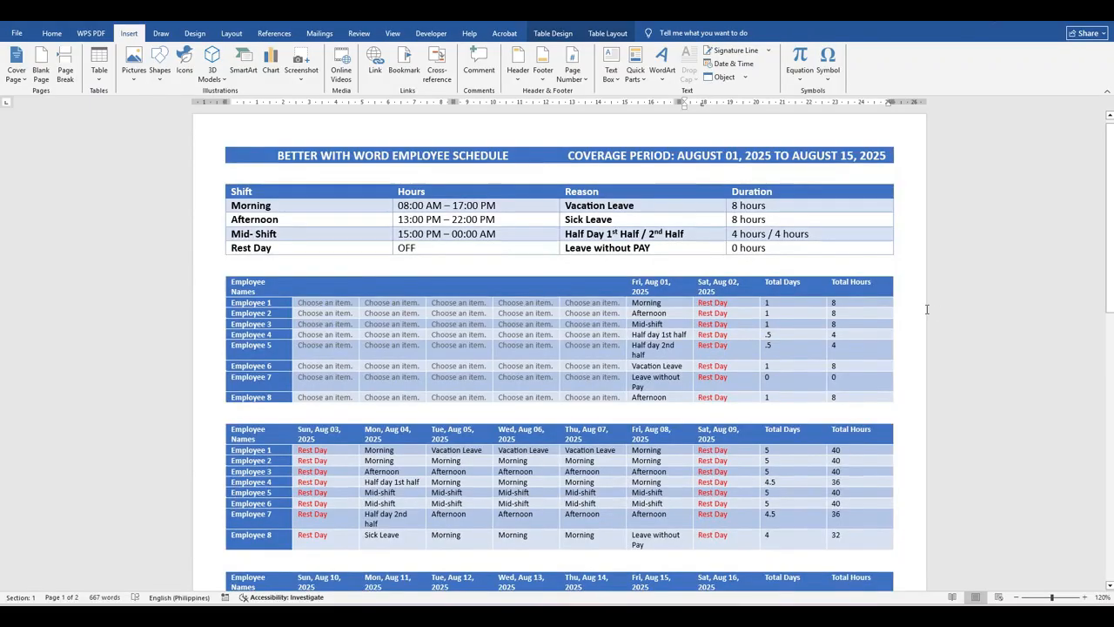
scroll(870, 346, down, 5)
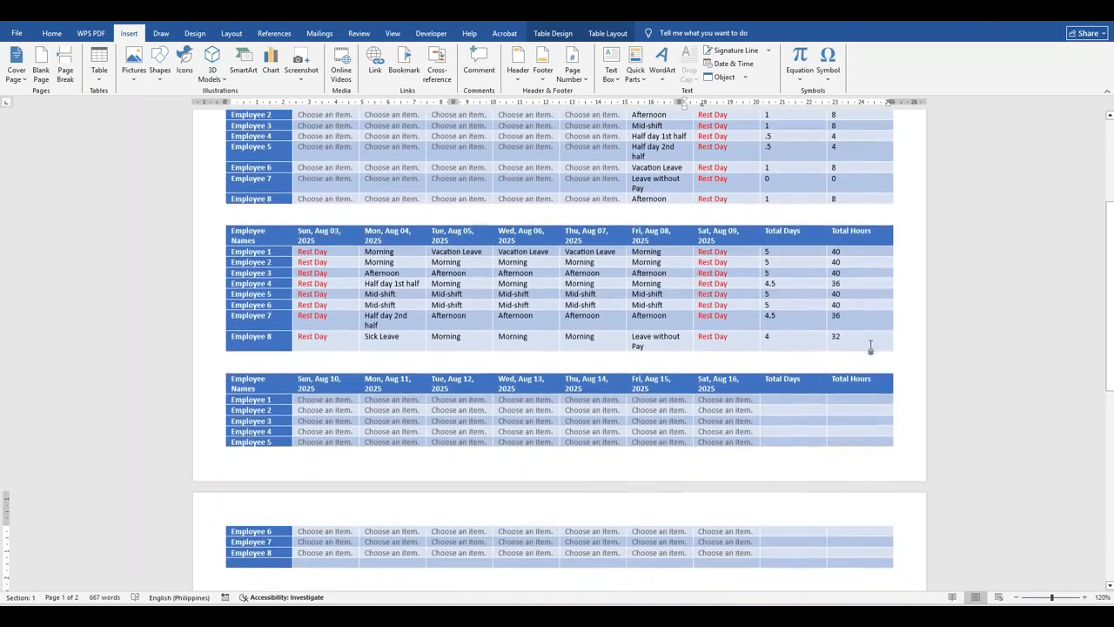
scroll(870, 346, down, 3)
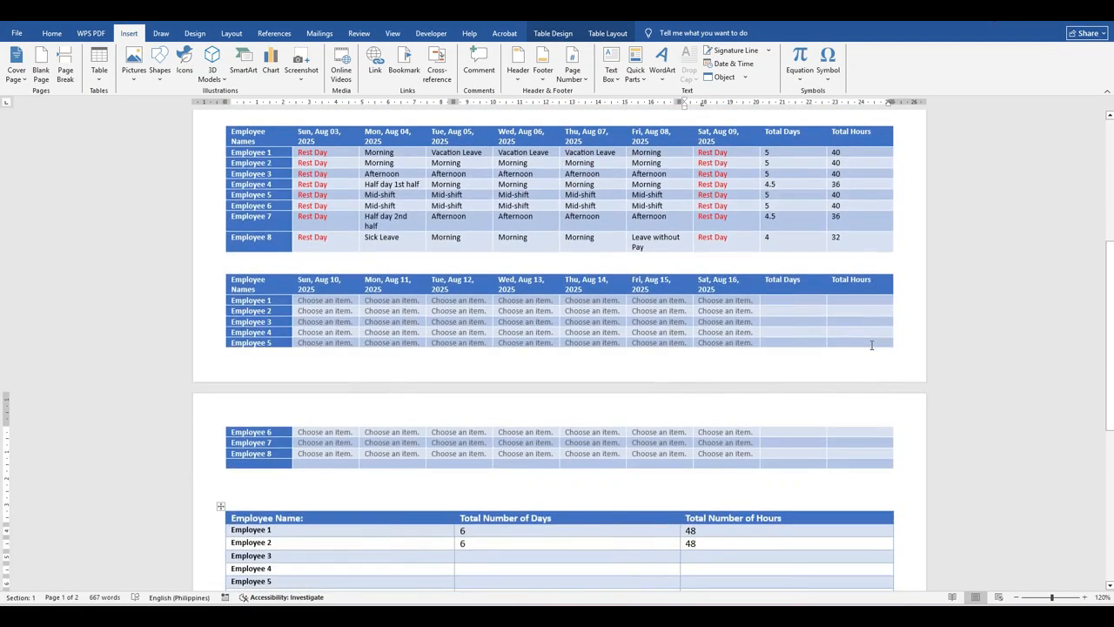
scroll(871, 346, up, 6)
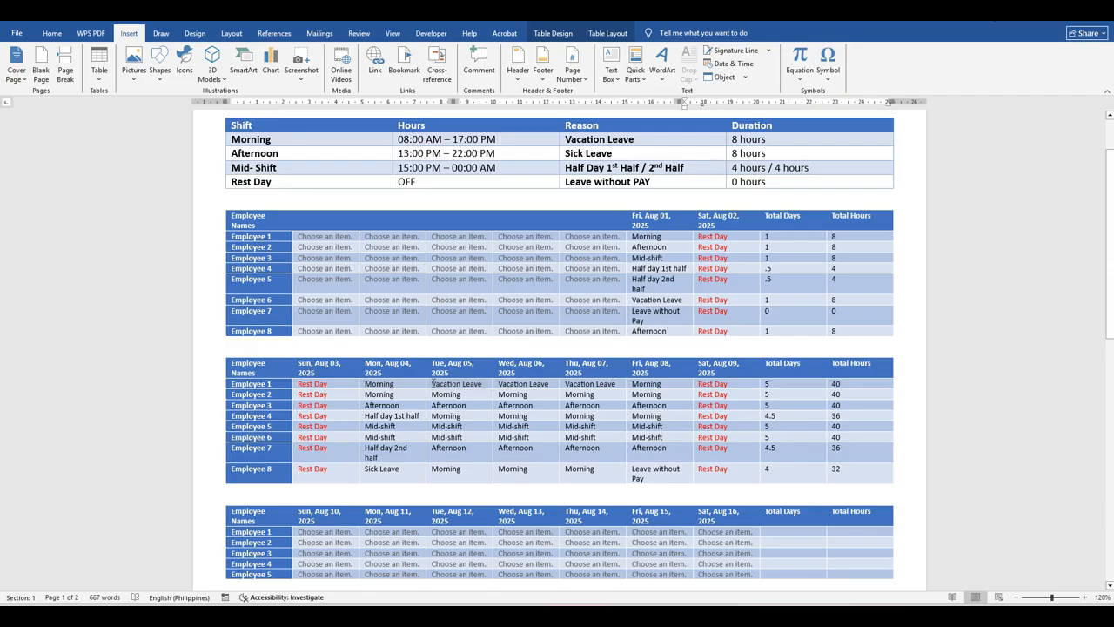
- Highlight Employee 1's Vacation Leave entries for Aug 05 to Aug 07 in yellow
drag(433, 384, 609, 385)
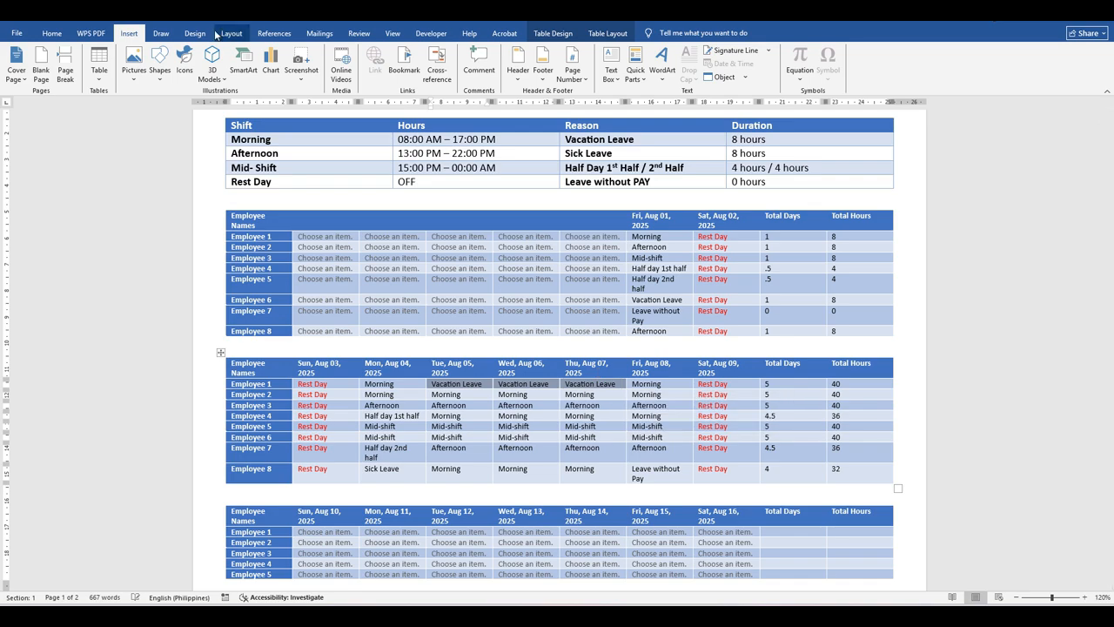
click(53, 33)
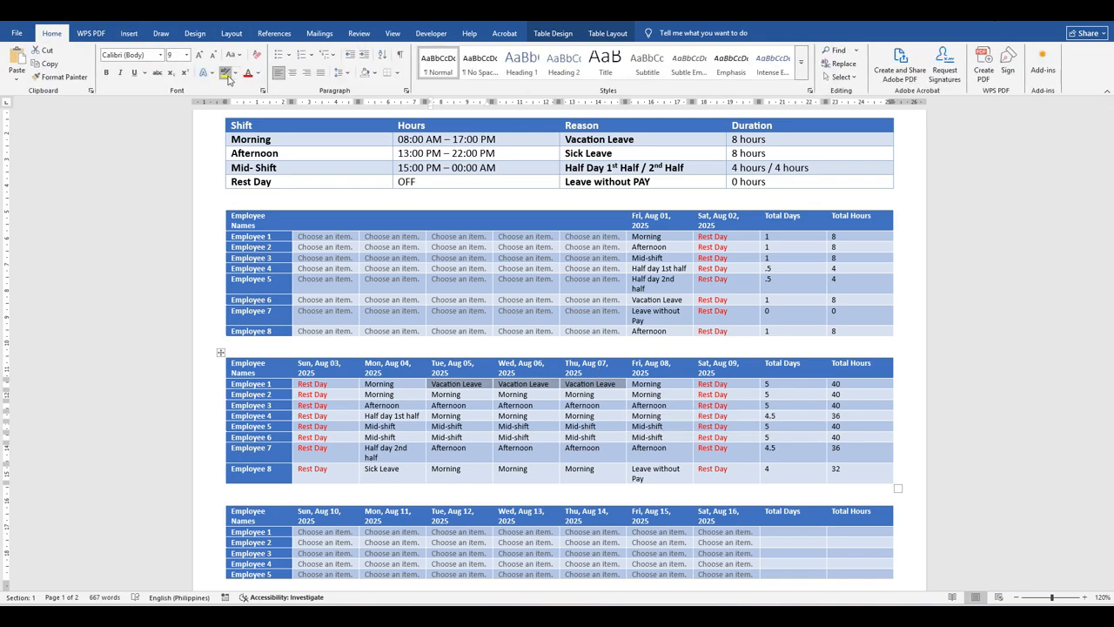
click(225, 73)
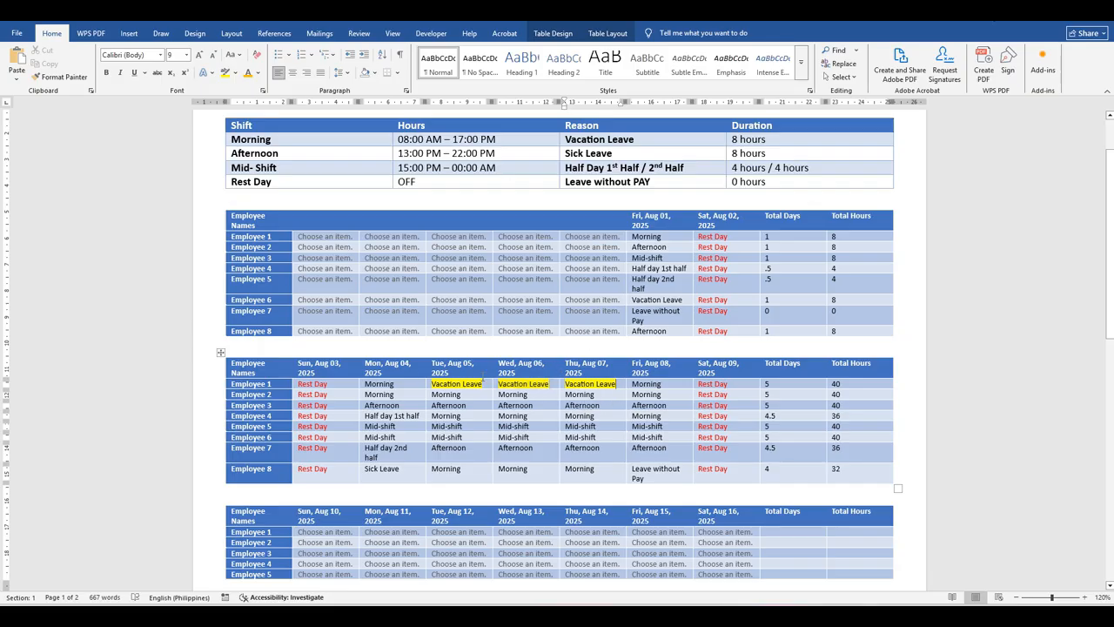
- Highlight Employee 1's Morning shifts on Mon, Aug 04 and Fri, Aug 08 in bright green
click(376, 384)
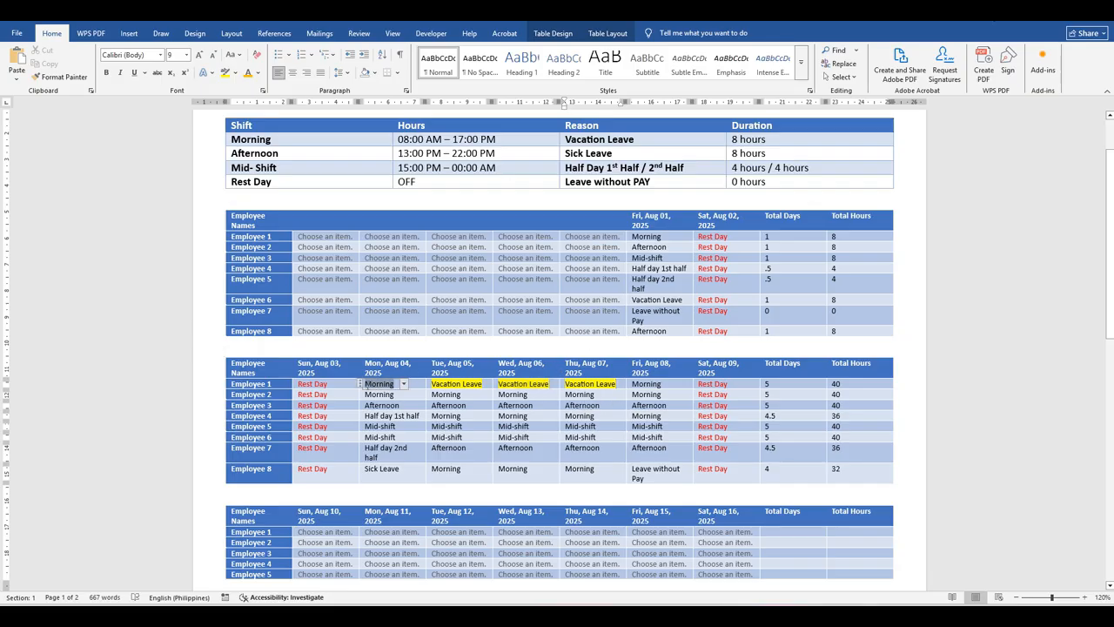
double_click(377, 384)
click(234, 73)
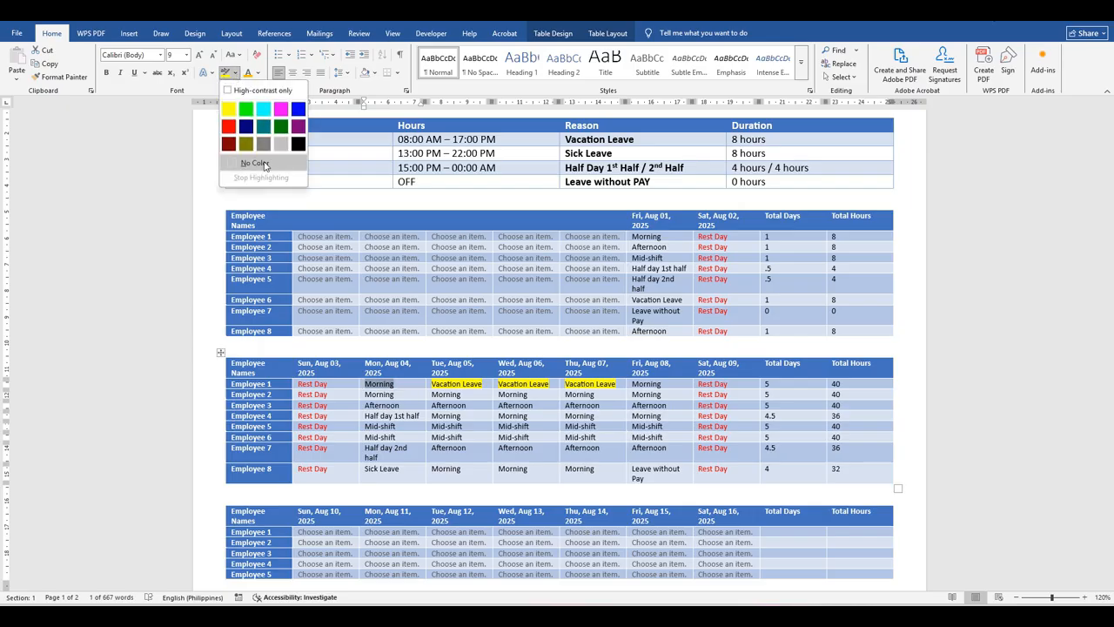
click(246, 110)
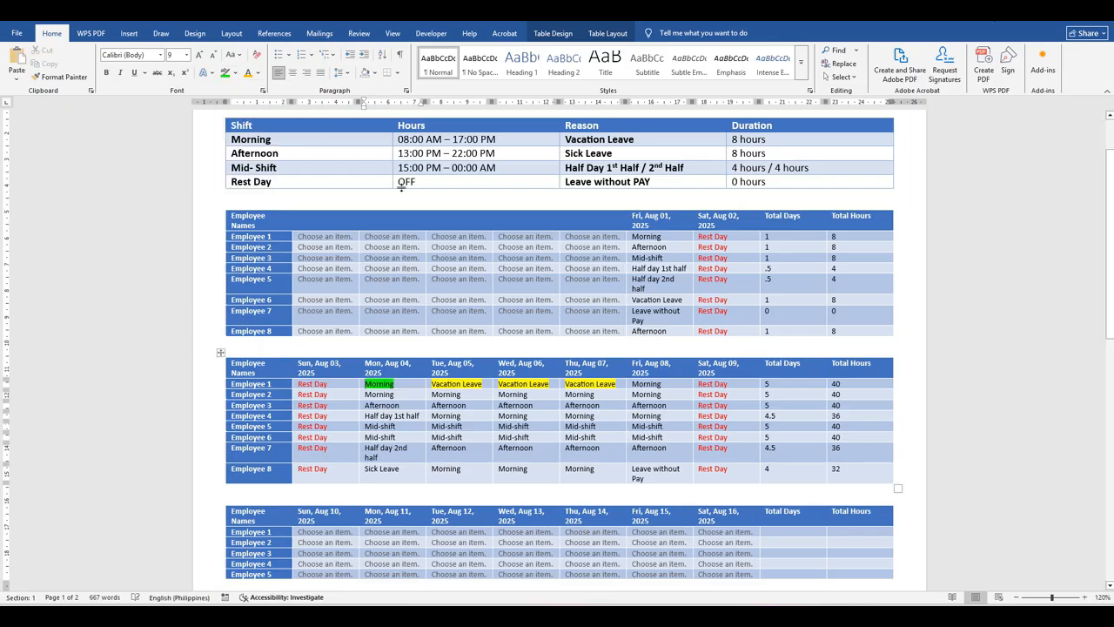
click(647, 384)
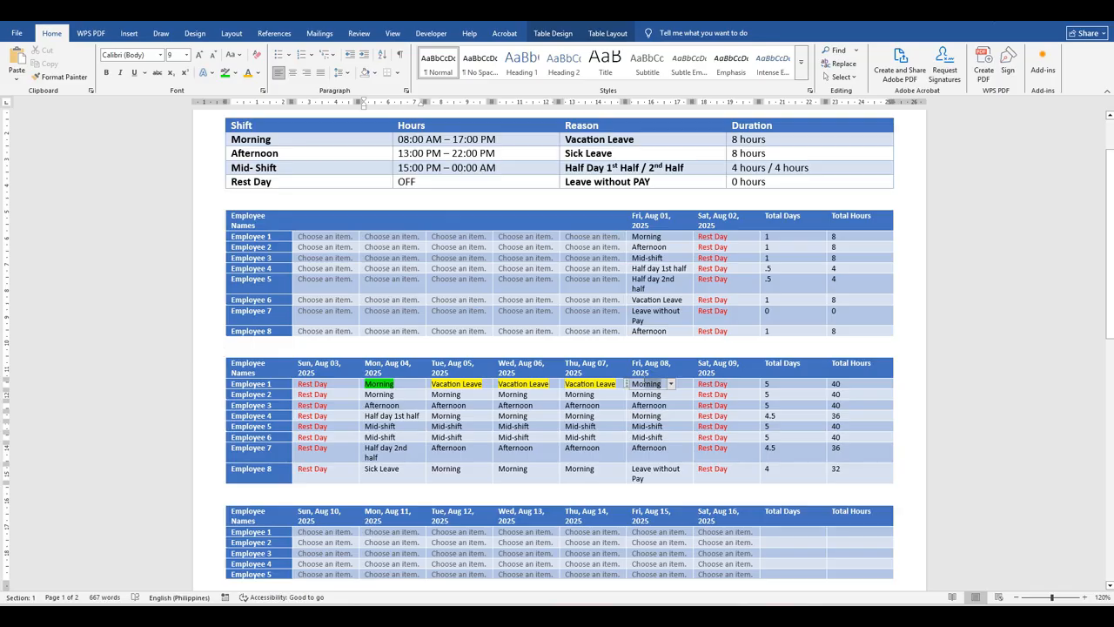
double_click(644, 384)
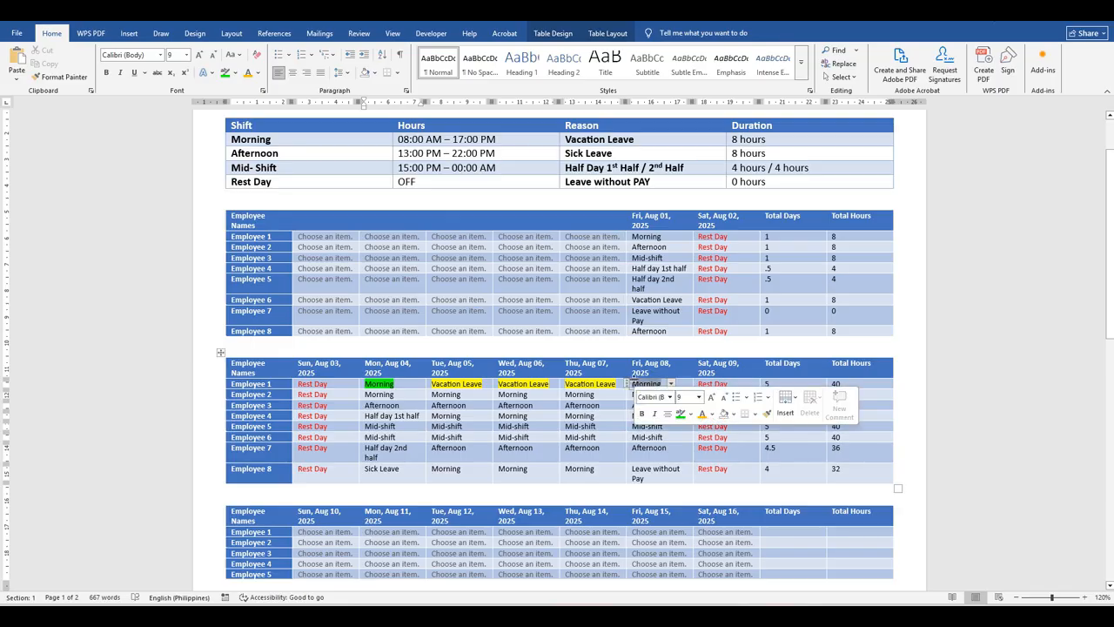
click(225, 73)
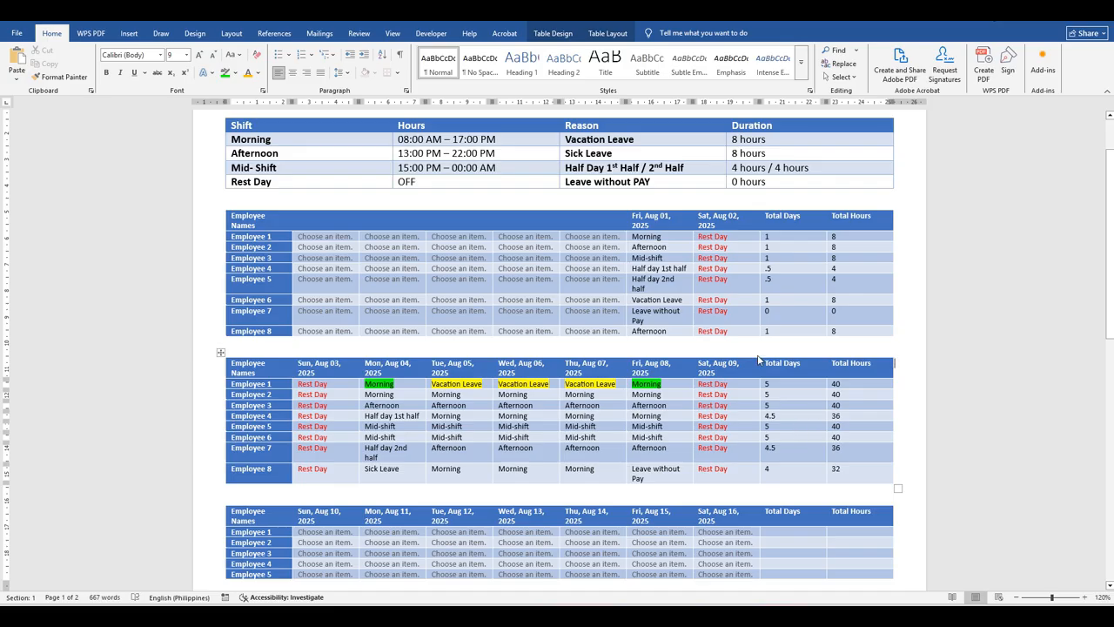
- Highlight Employee 8's Sick Leave entry on Mon, Aug 04 in red
scroll(645, 365, down, 10)
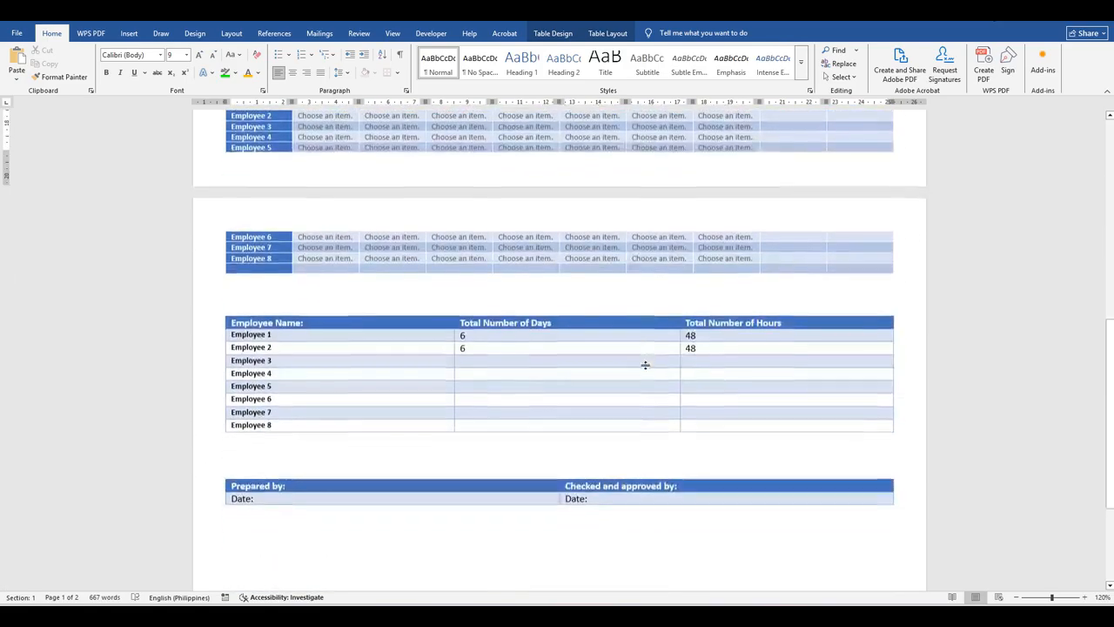
scroll(645, 364, up, 5)
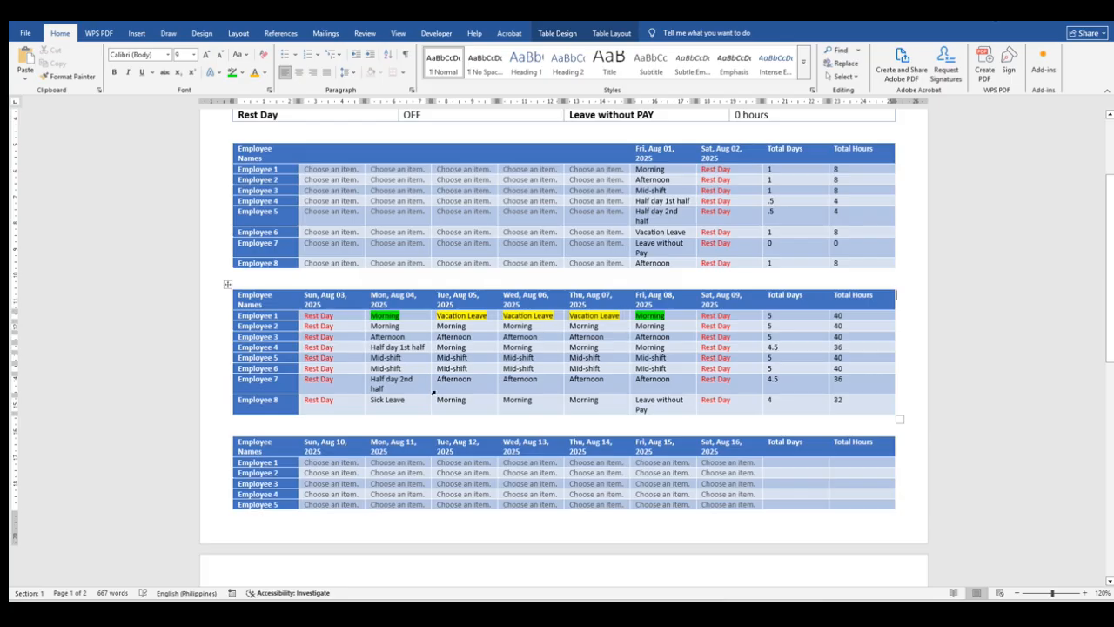
click(375, 401)
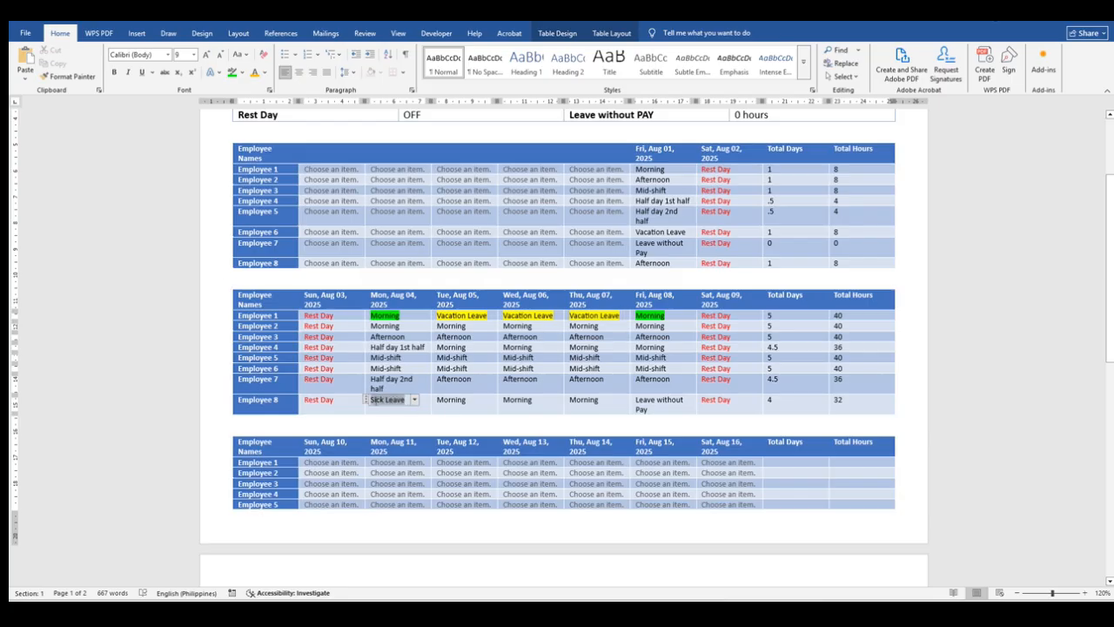
click(243, 74)
click(240, 121)
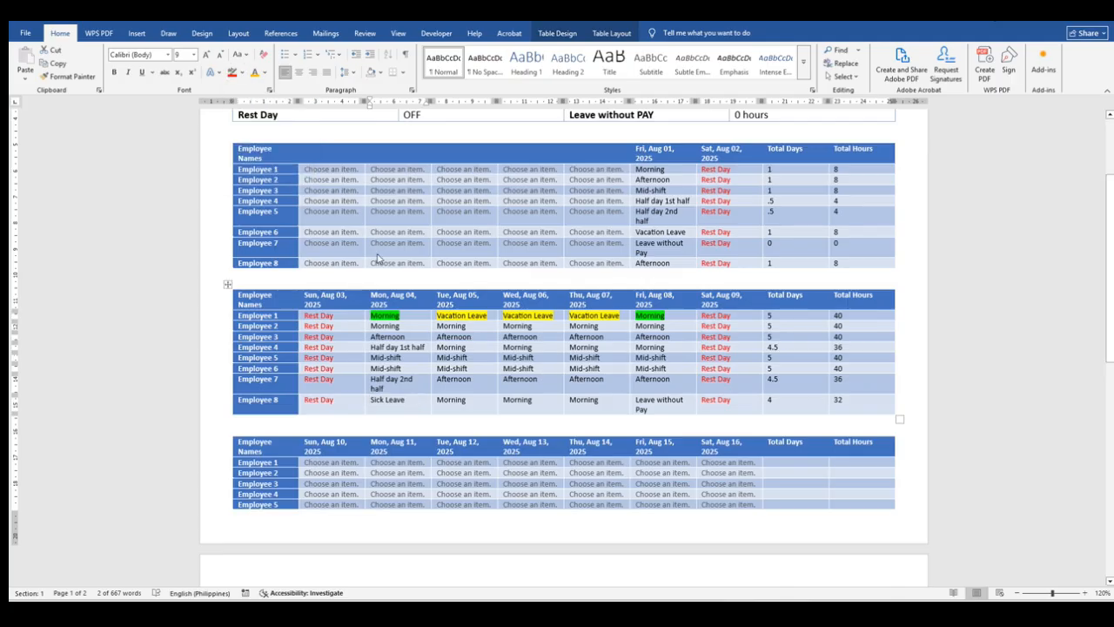
click(848, 366)
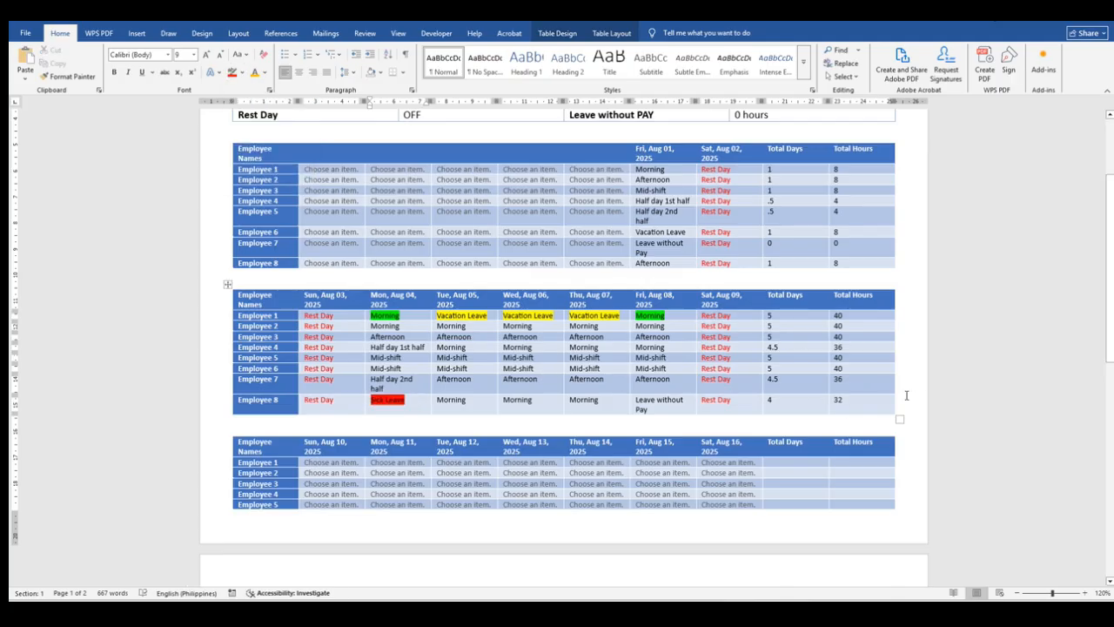
- Highlight Employee 2's Morning shifts and Employee 3's Afternoon shifts from Aug 04 to Aug 08 in bright green
scroll(708, 340, down, 6)
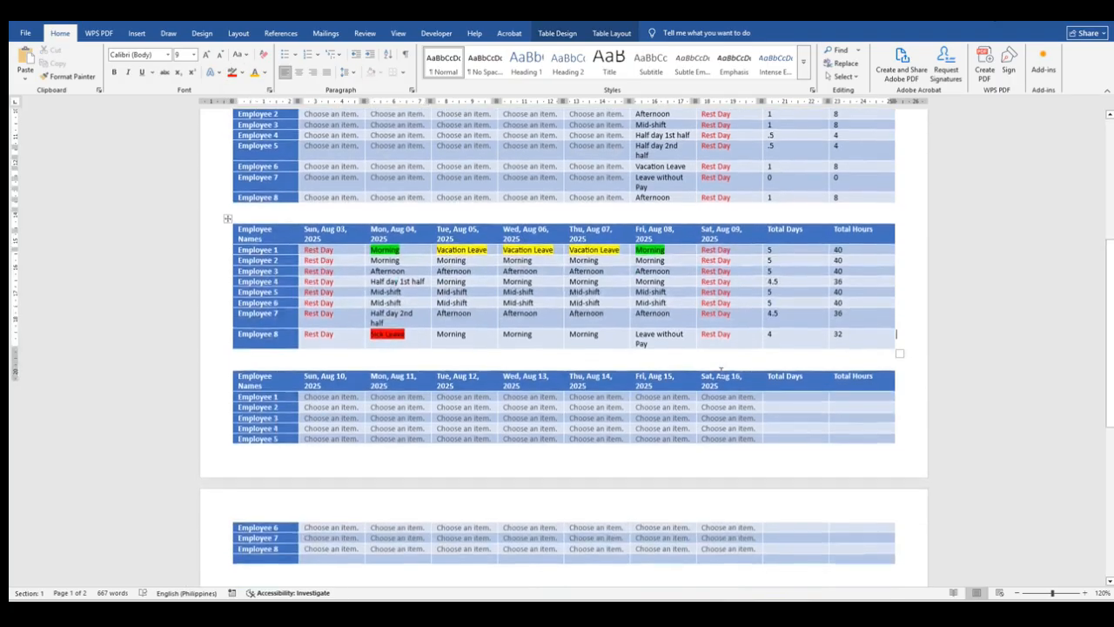
scroll(714, 357, up, 5)
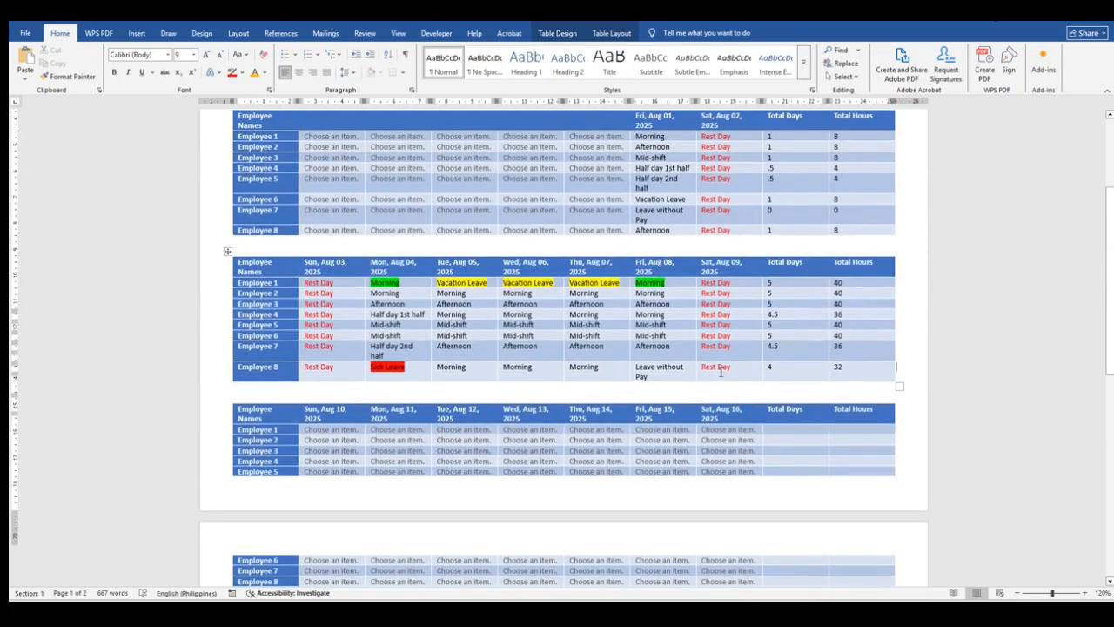
scroll(675, 261, up, 3)
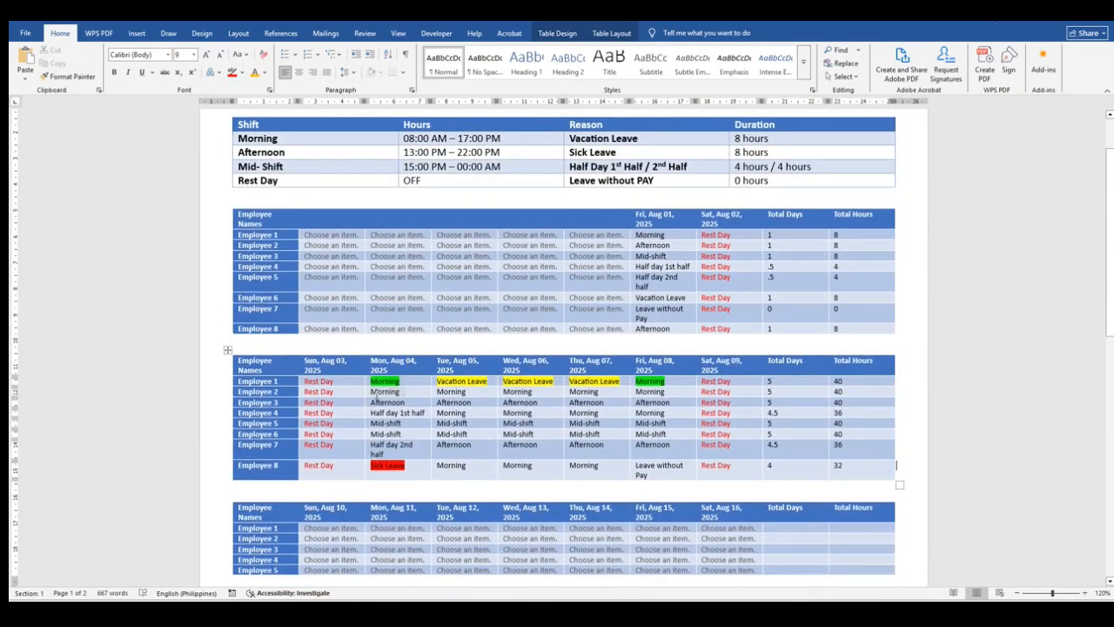
drag(373, 390, 653, 392)
click(242, 73)
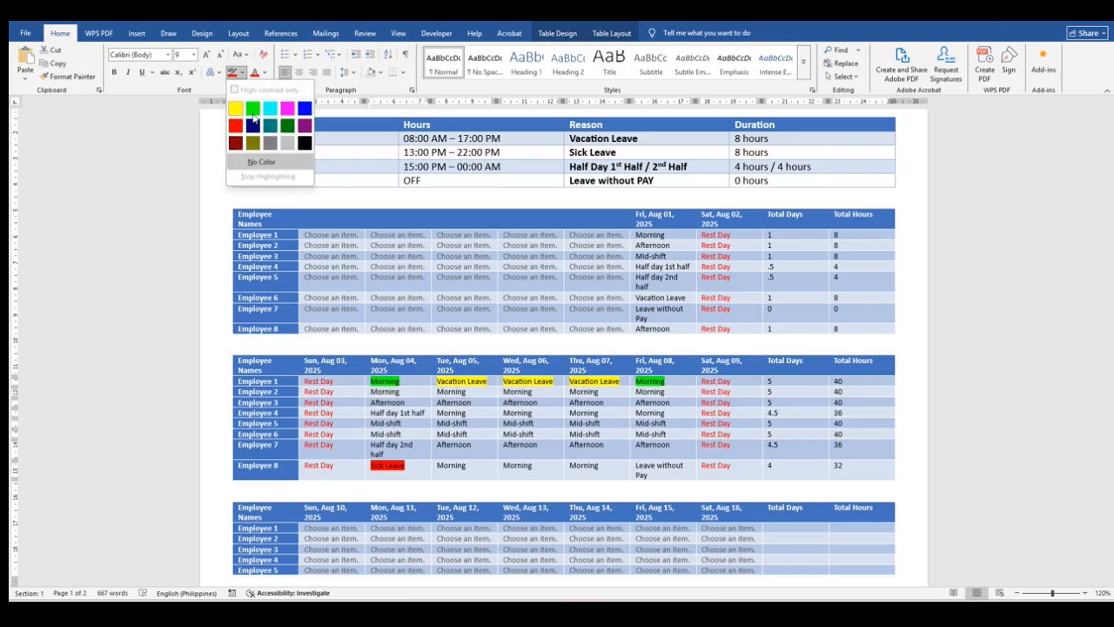
click(253, 108)
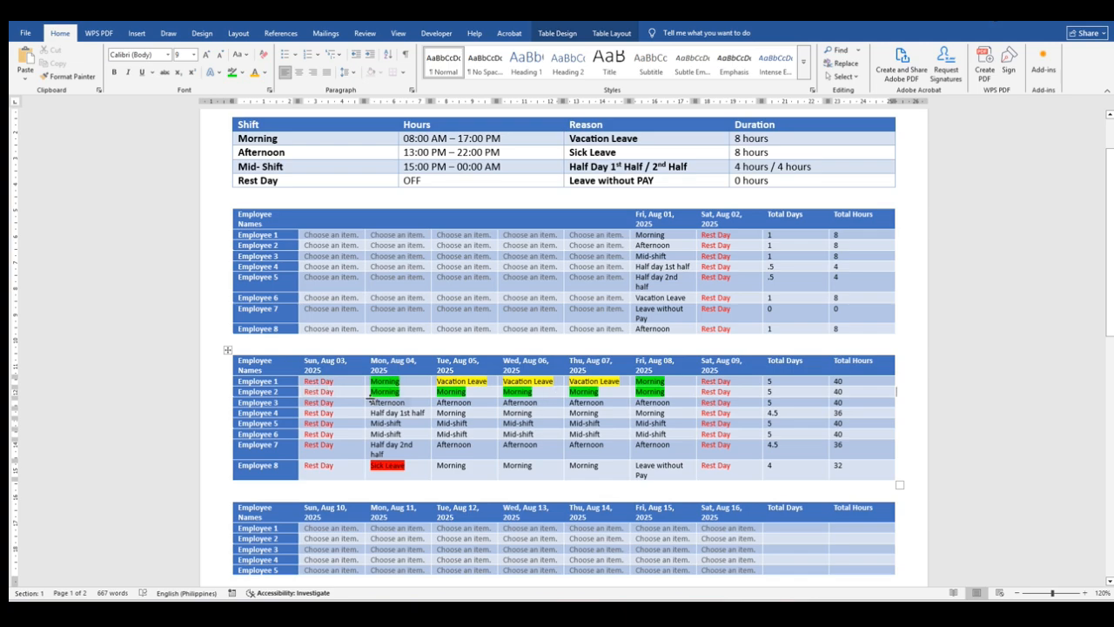
drag(403, 402, 651, 403)
click(232, 73)
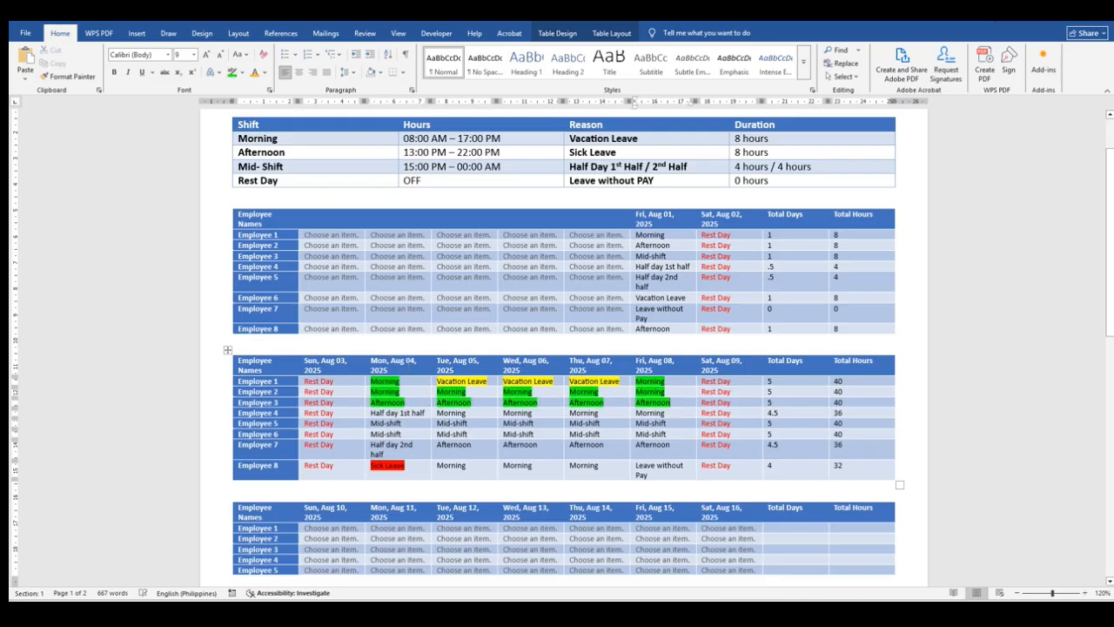
- Highlight Employee 4's Half day 1st half on Aug 04 in turquoise and the Morning shifts from Aug 05 to Aug 08 in bright green
drag(372, 413, 428, 419)
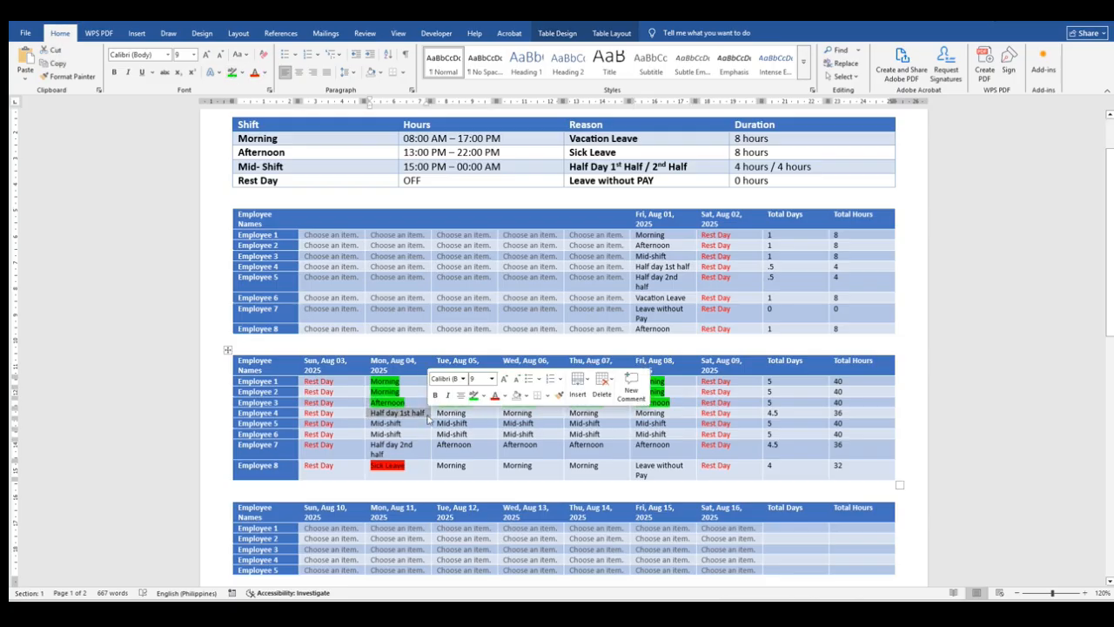
click(243, 73)
click(271, 109)
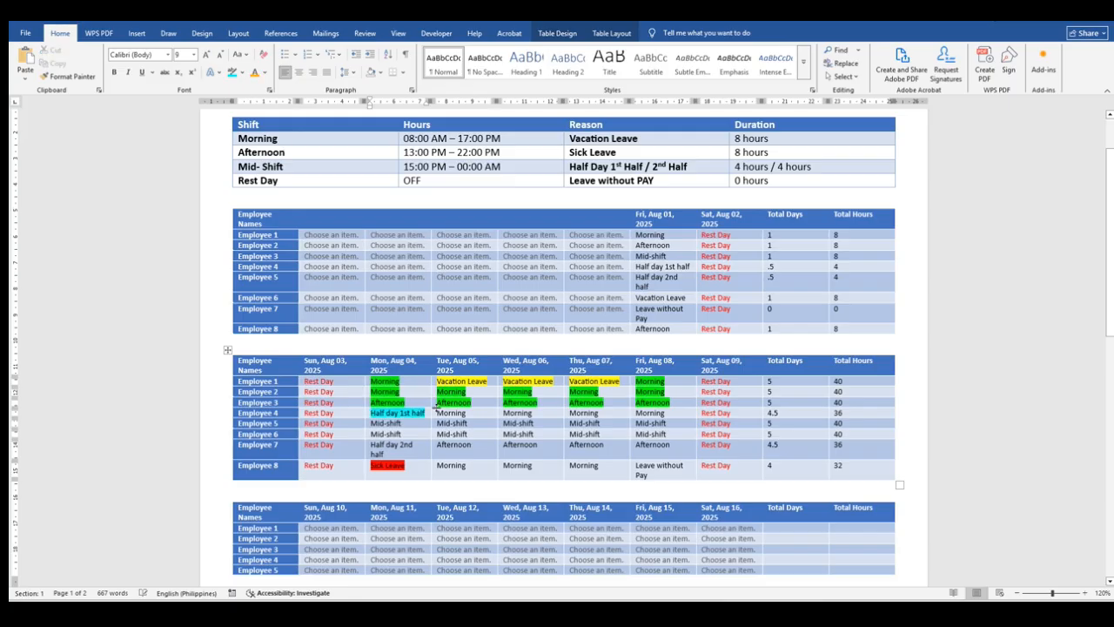
drag(437, 413, 651, 414)
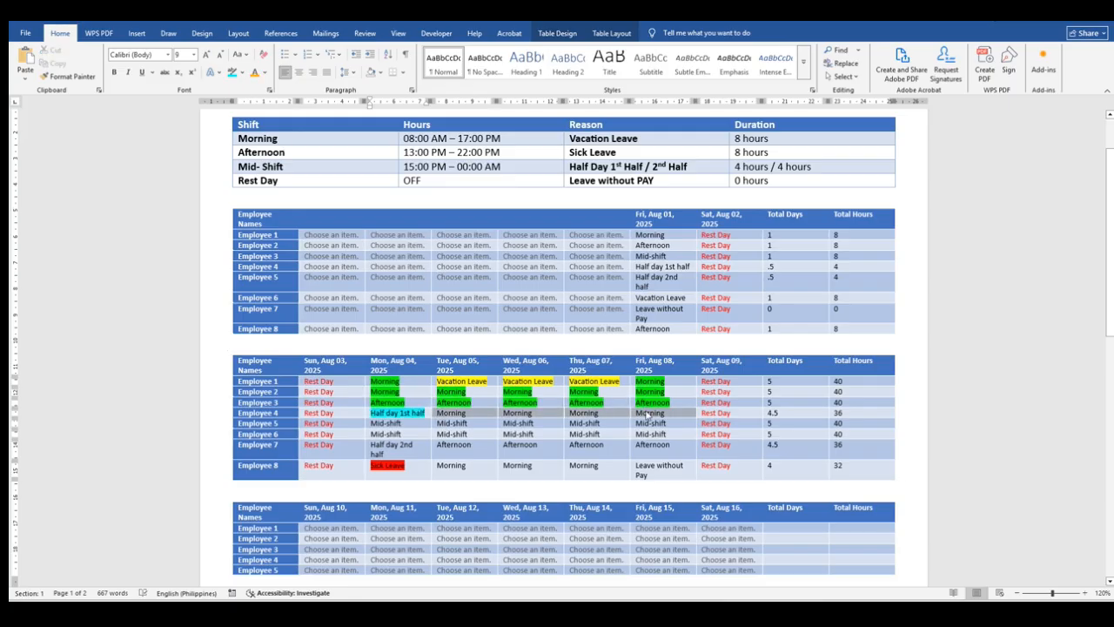
click(249, 73)
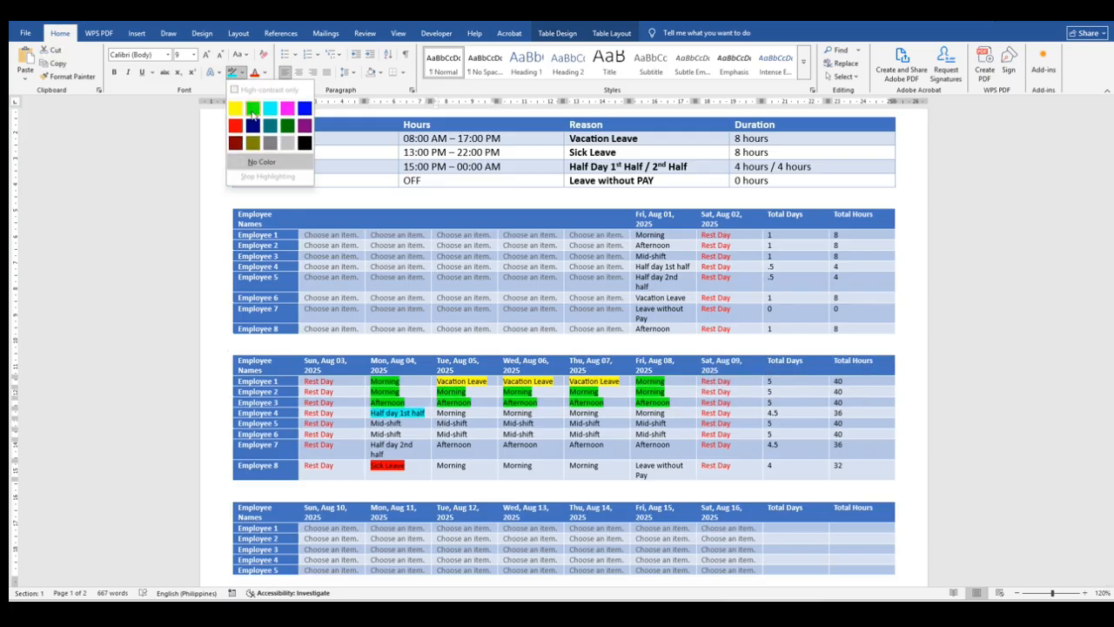
click(254, 110)
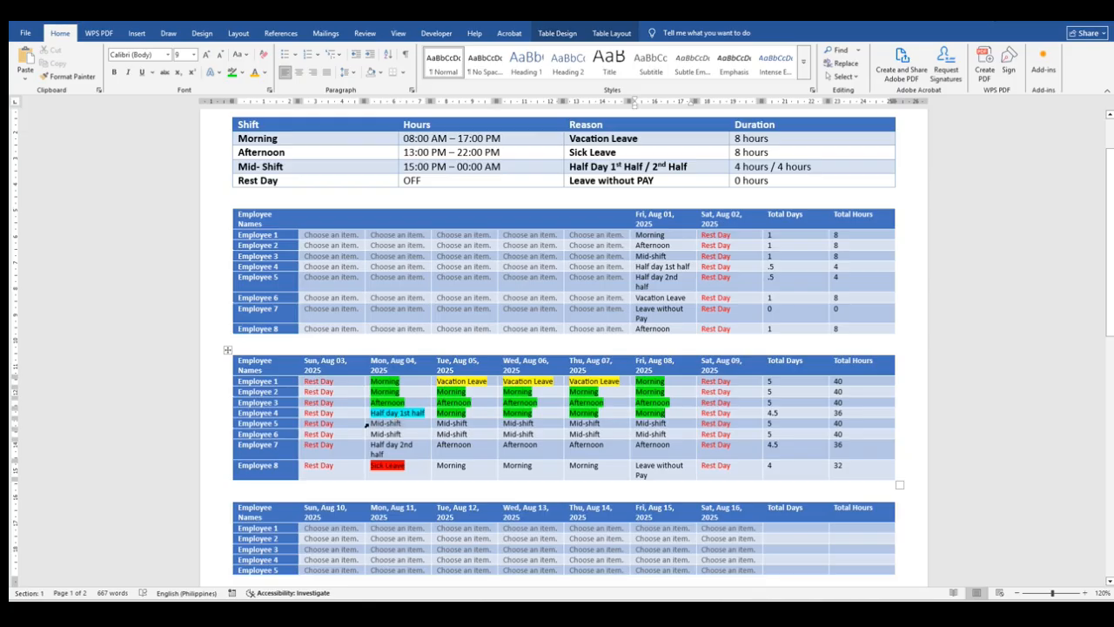
- Highlight the Mid-shift entries of Employee 5 and Employee 6 from Aug 04 to Aug 08 in bright green
drag(366, 424, 670, 424)
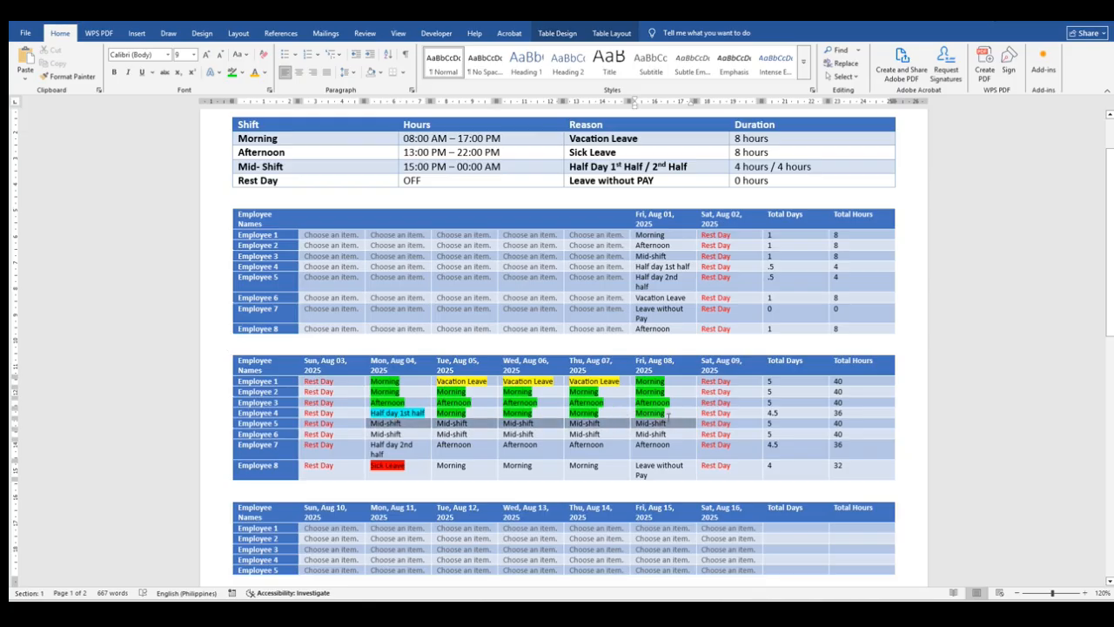
click(230, 73)
click(434, 478)
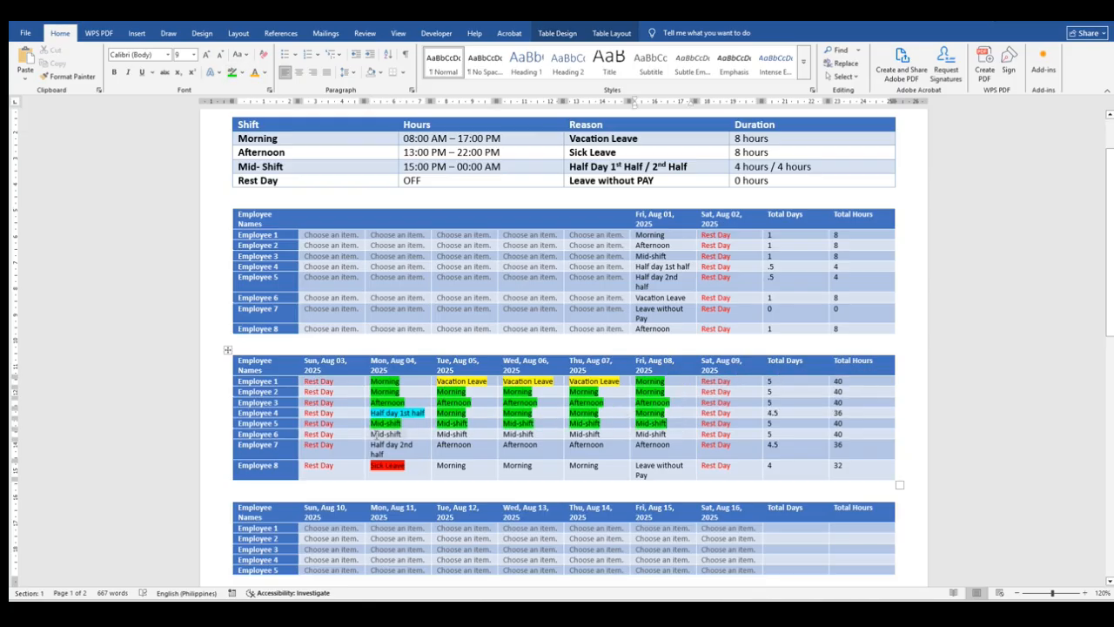
drag(375, 432, 670, 434)
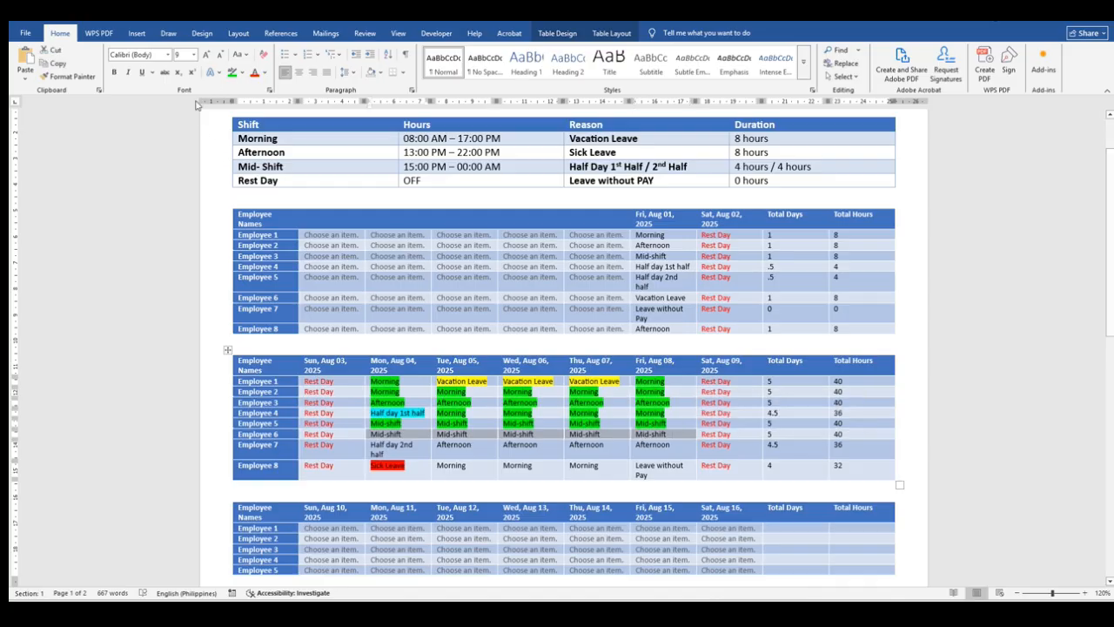
click(231, 74)
- Highlight Employee 7's Half day 2nd half entry on Mon, Aug 04 in turquoise
click(373, 445)
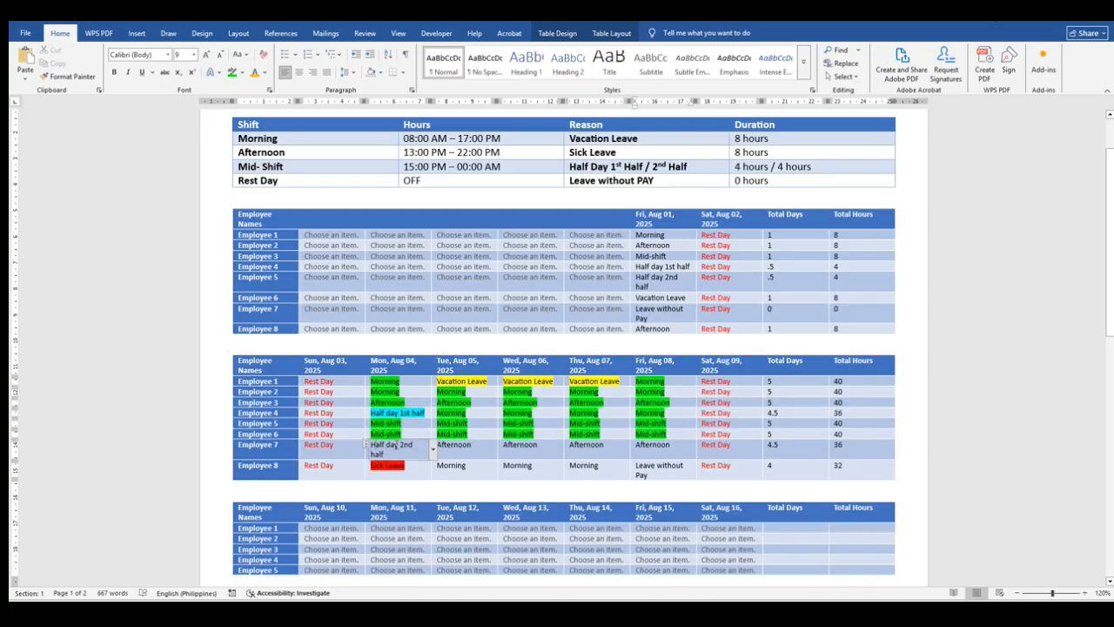
click(242, 73)
click(268, 113)
- Highlight Employee 7's Afternoon shifts from Aug 05 to Aug 08 and Employee 8's Morning shifts from Aug 05 to Aug 07 in bright green
click(441, 445)
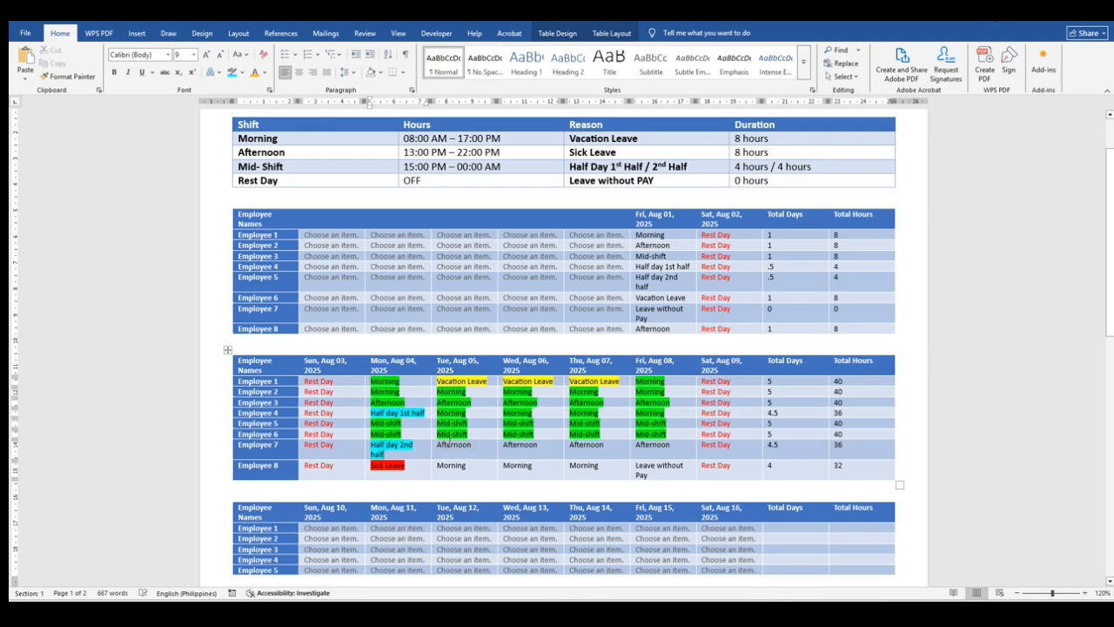
drag(441, 445, 662, 446)
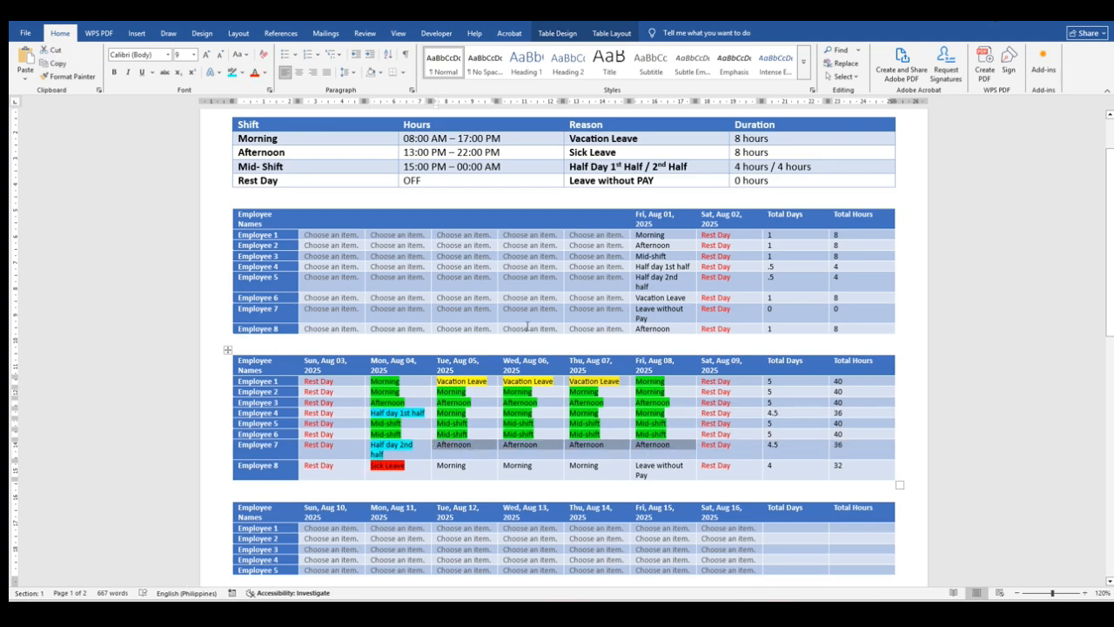
click(241, 73)
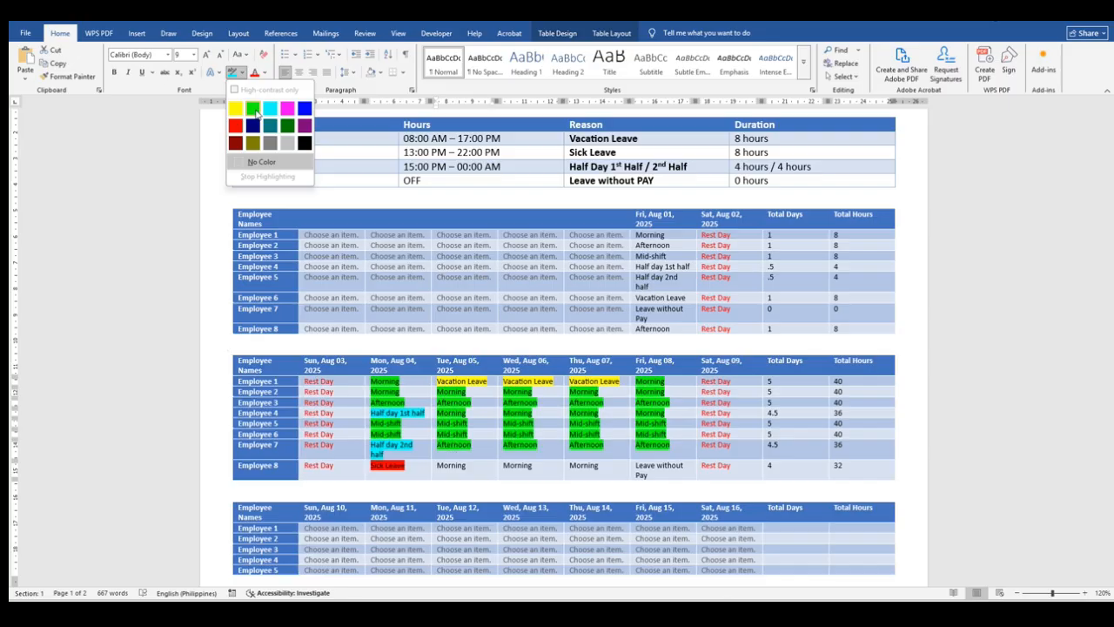
click(255, 110)
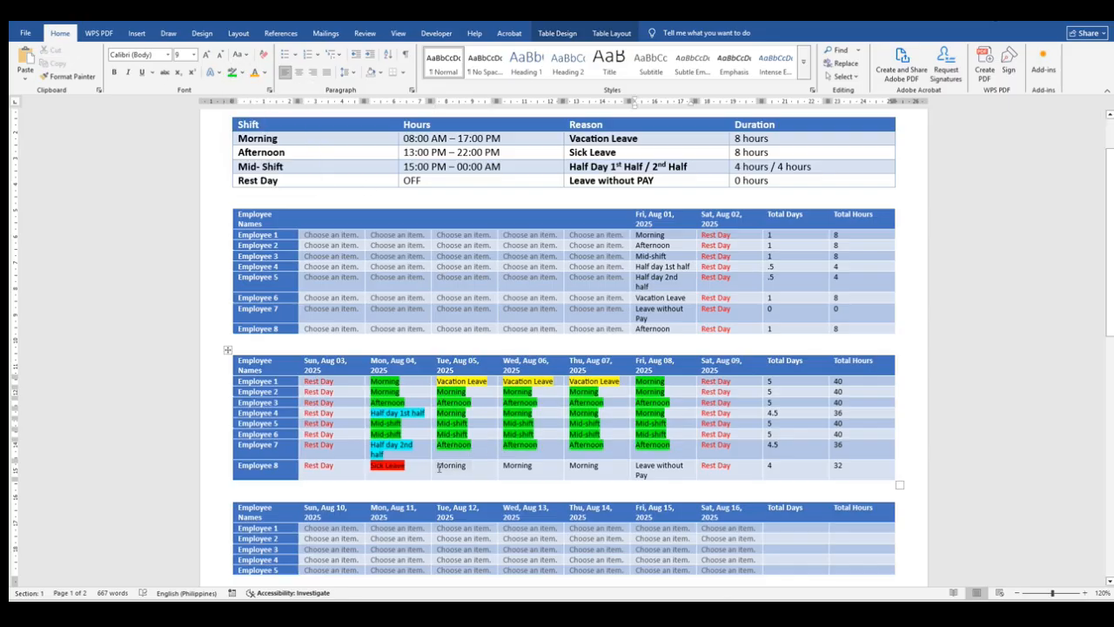
drag(439, 468, 600, 468)
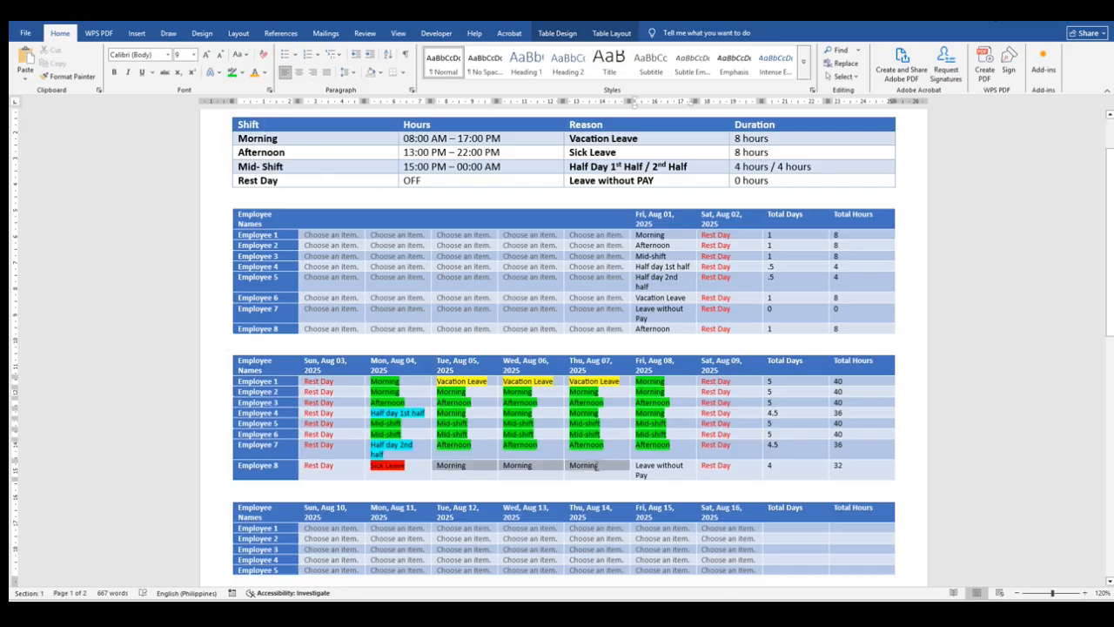
click(233, 74)
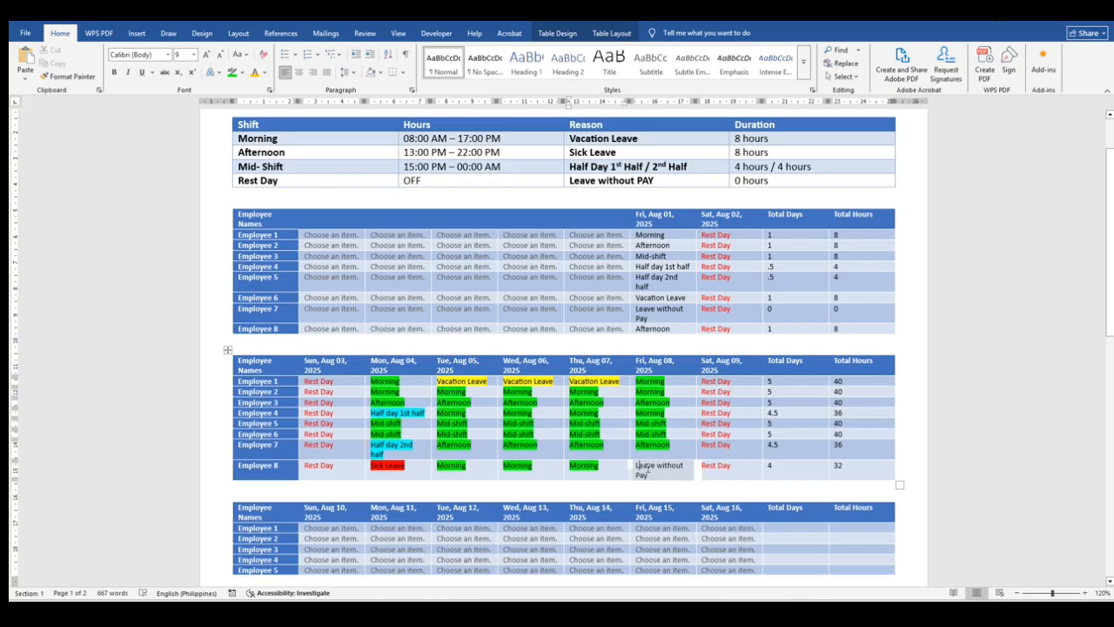
- Highlight Employee 8's Leave without Pay entry on Fri, Aug 08 in pink
click(644, 465)
click(243, 74)
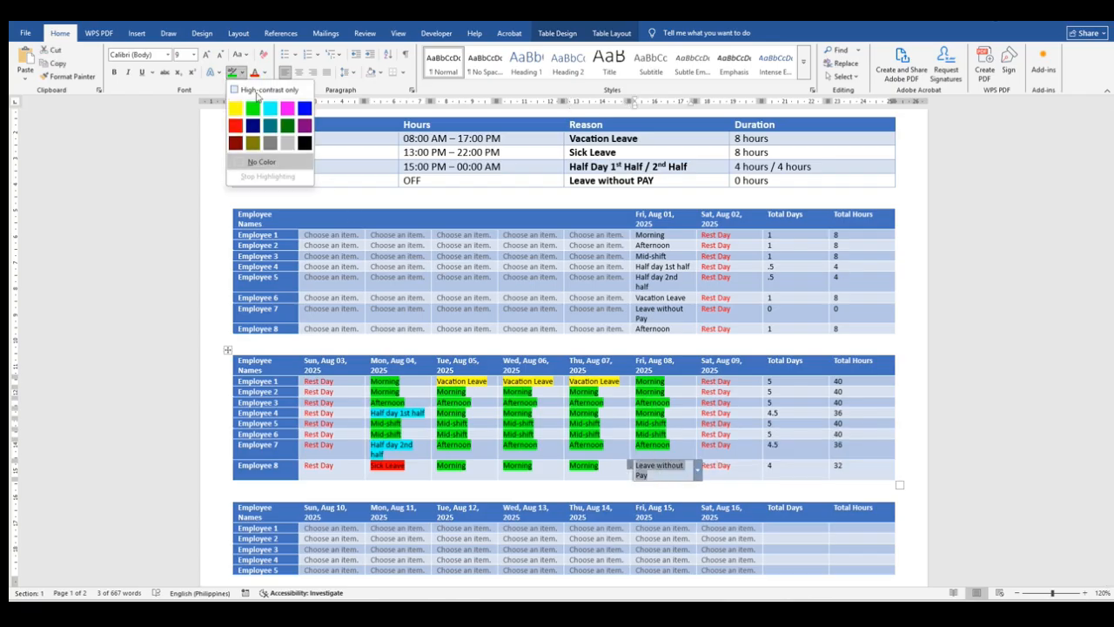
click(288, 109)
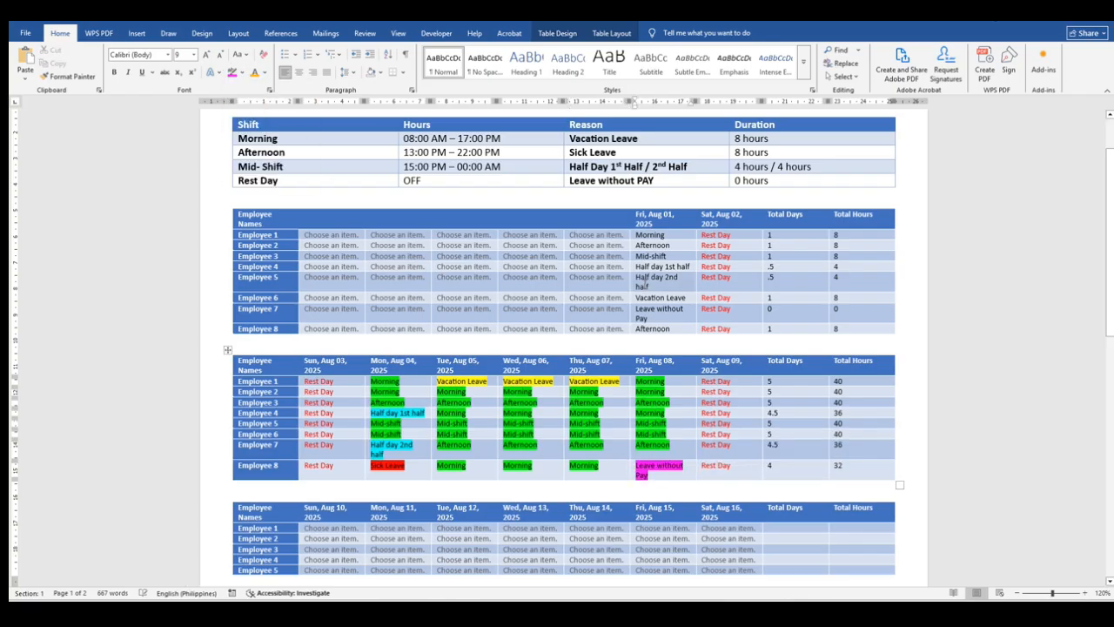
click(748, 496)
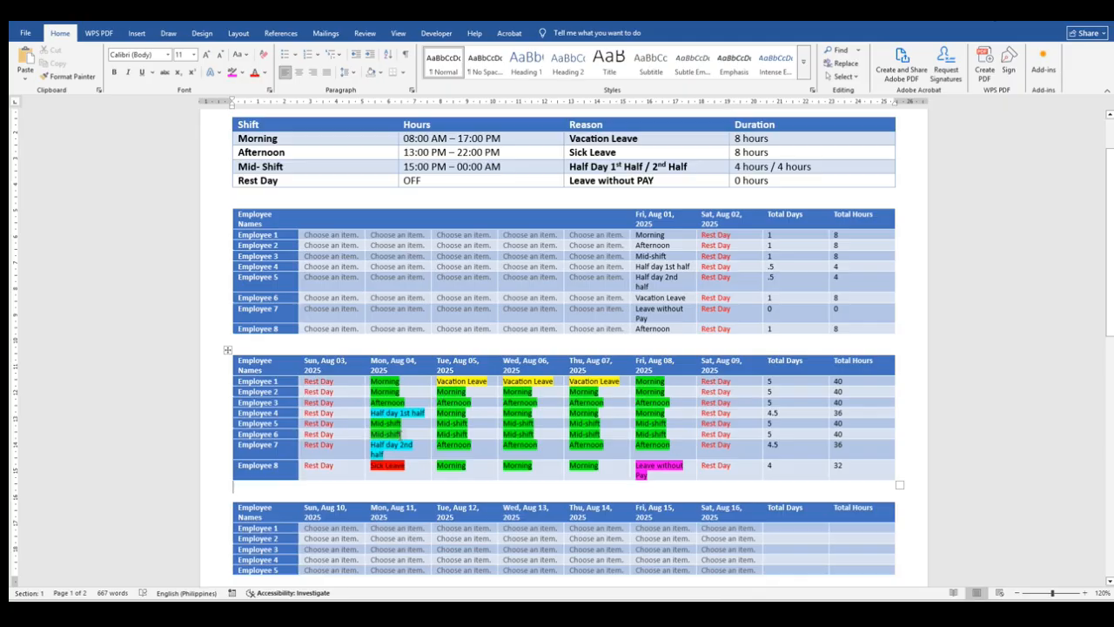
- Save the schedule as a Word Template named BETTER WITH WORD EMPLOYEE SCHEDULE in the Custom Office Templates folder
scroll(441, 443, up, 2)
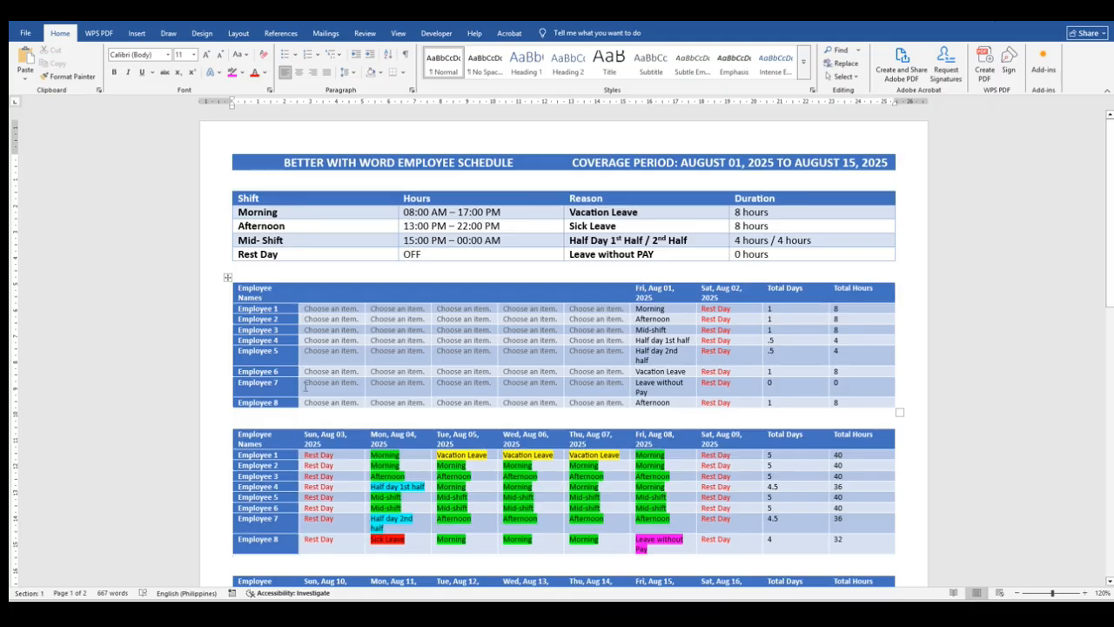
click(26, 33)
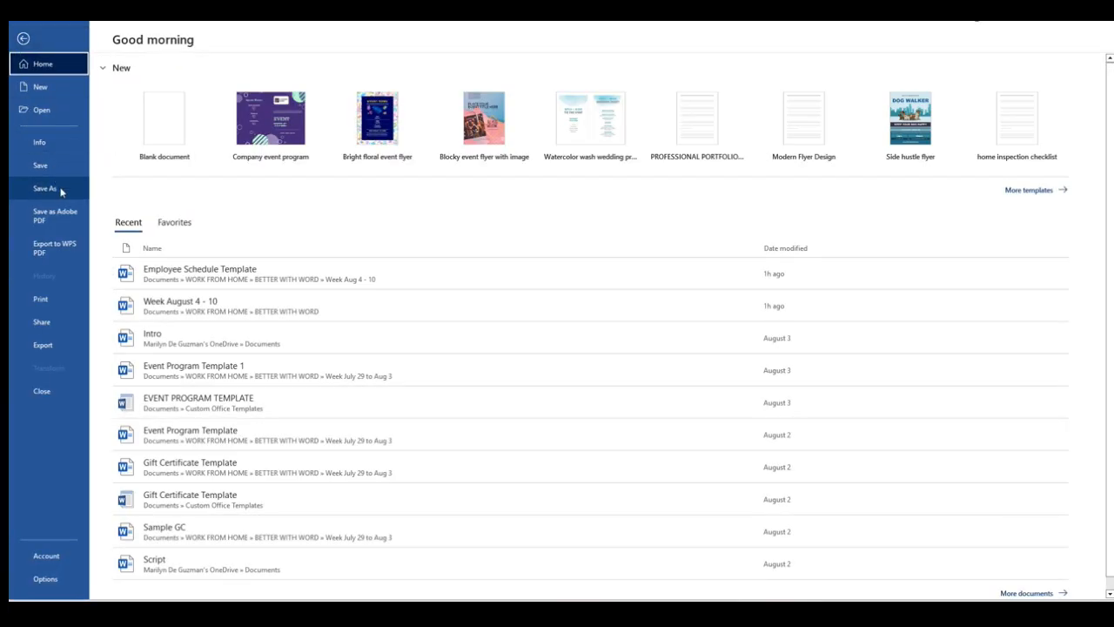
click(61, 189)
click(197, 294)
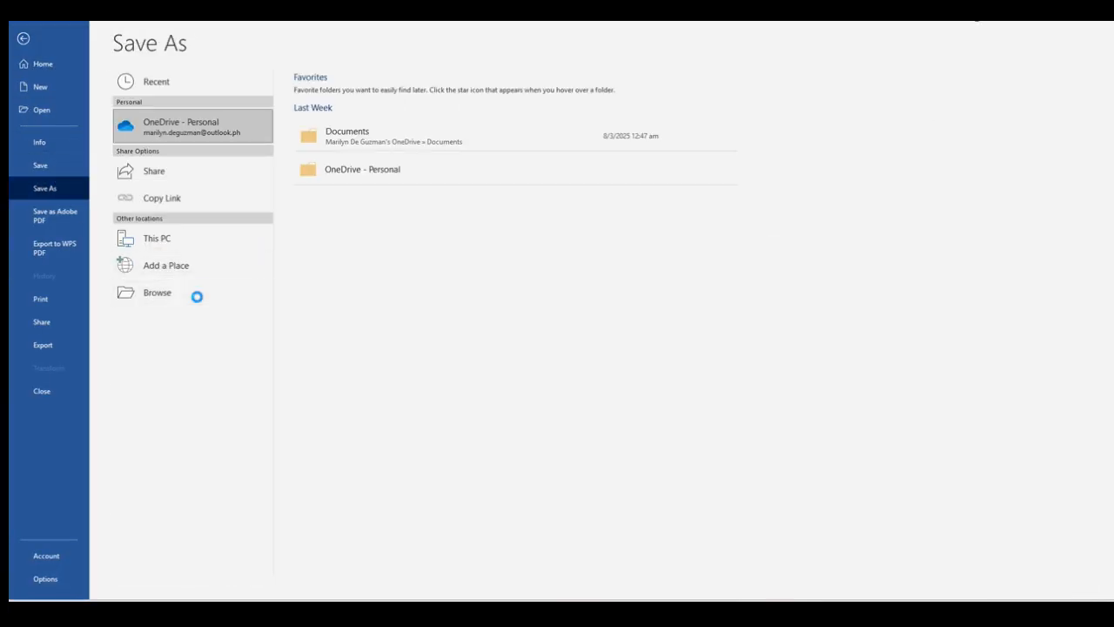
click(132, 249)
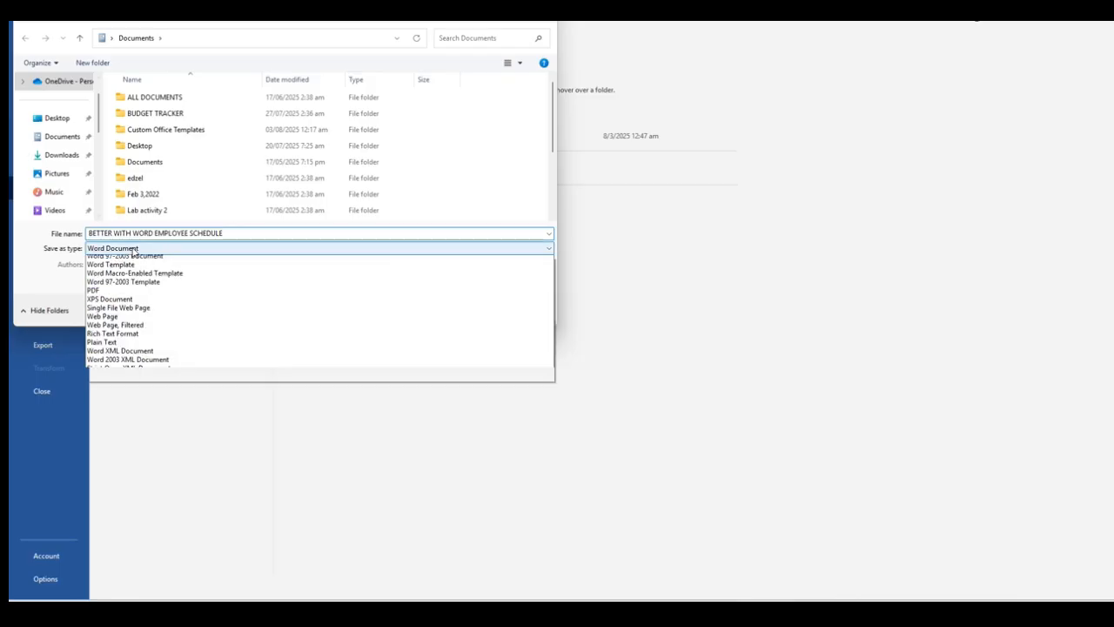
click(185, 286)
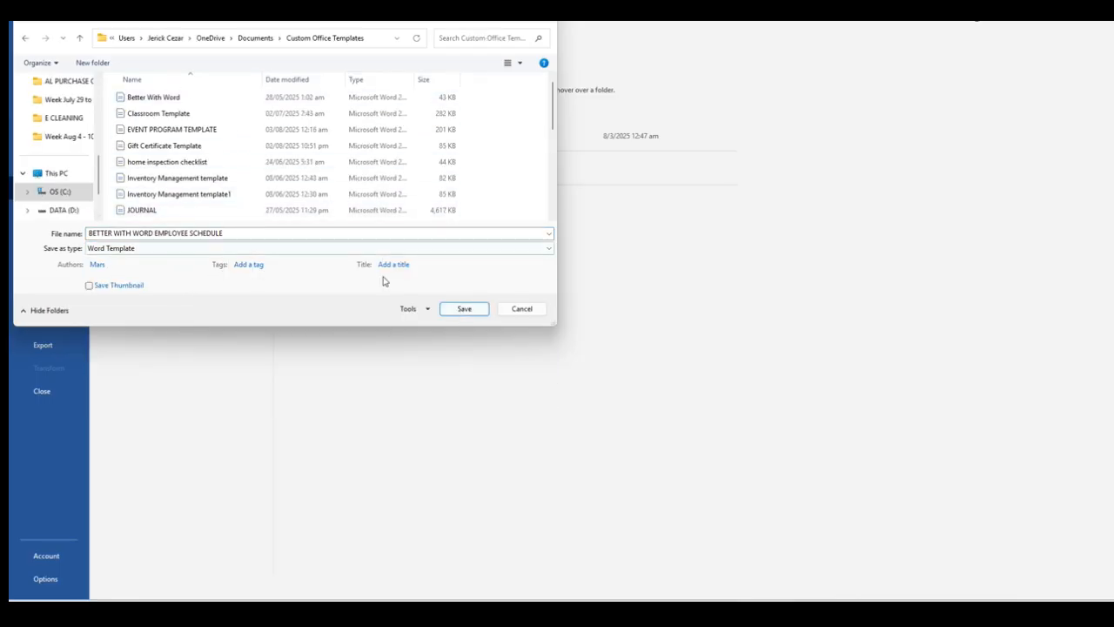
click(464, 309)
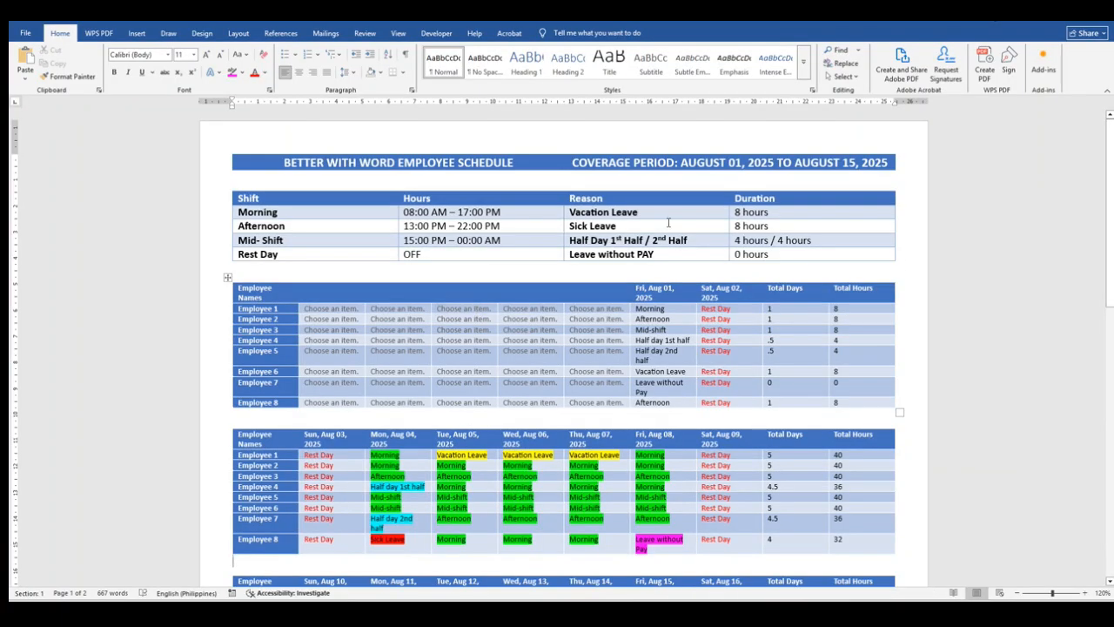
- Start saving another copy and choose the folder Documents > WORK FROM HOME > BETTER WITH WORD > Week Aug 4 - 10
click(25, 32)
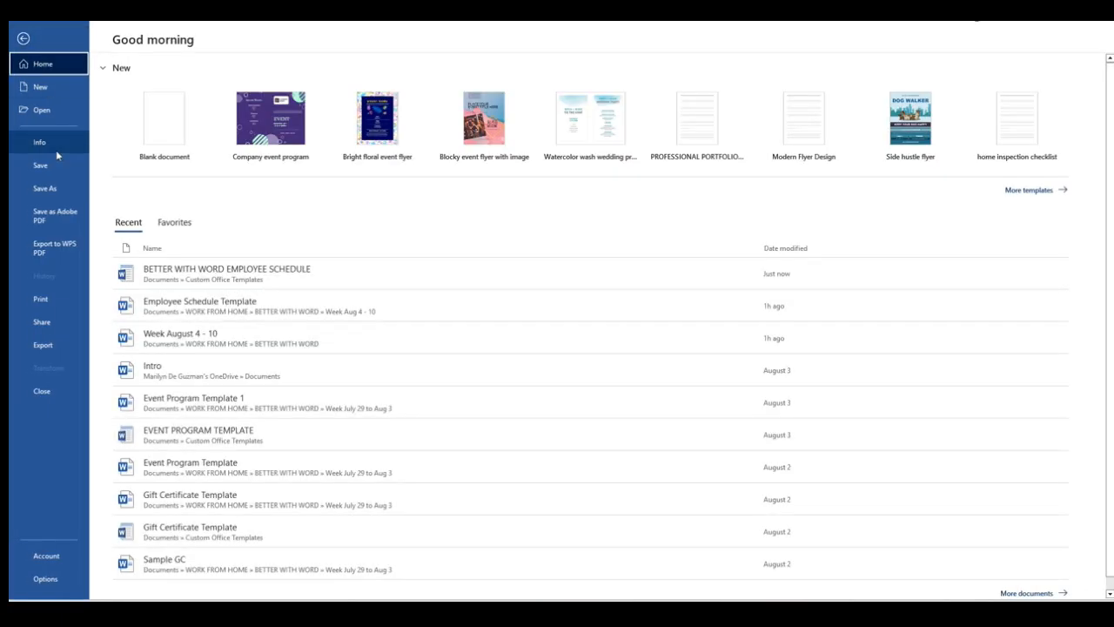
click(45, 188)
click(195, 295)
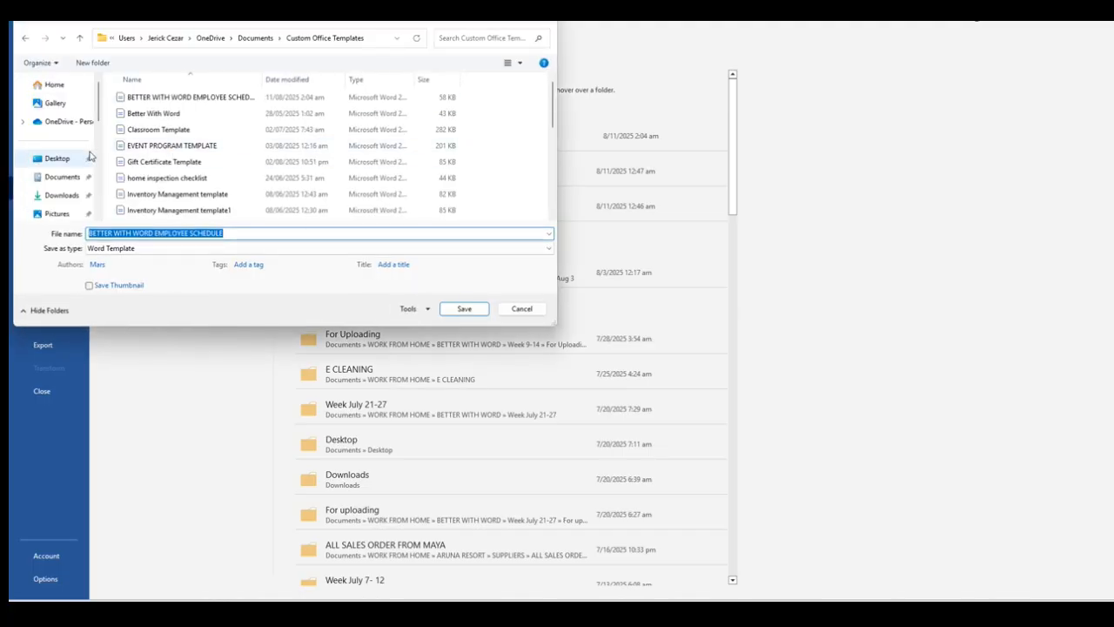
click(61, 176)
scroll(243, 143, down, 2)
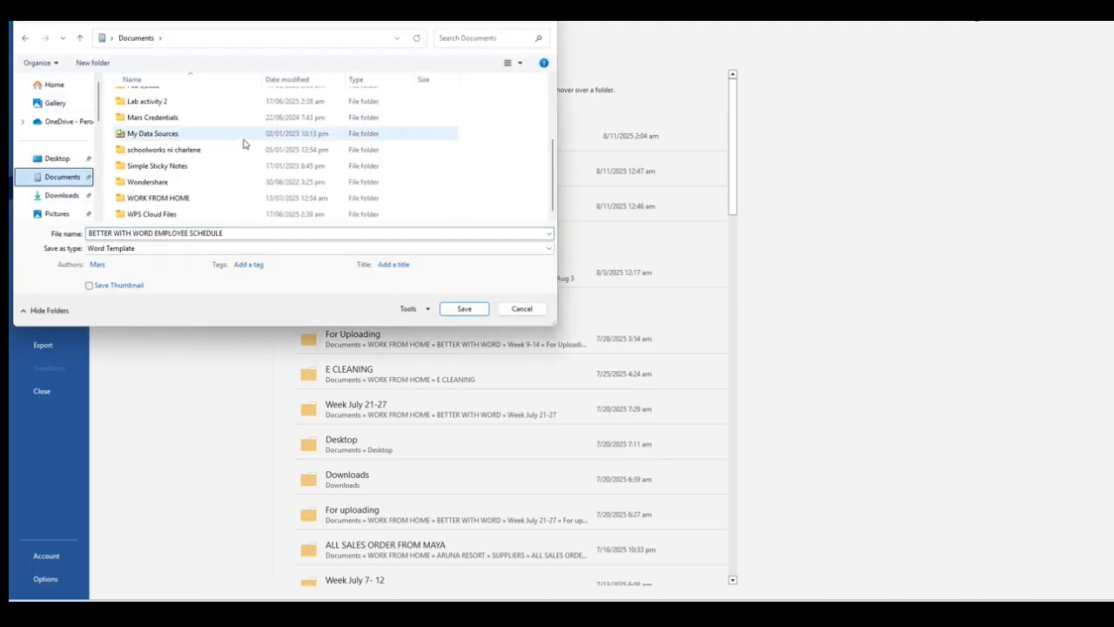
scroll(242, 142, up, 2)
scroll(218, 140, down, 2)
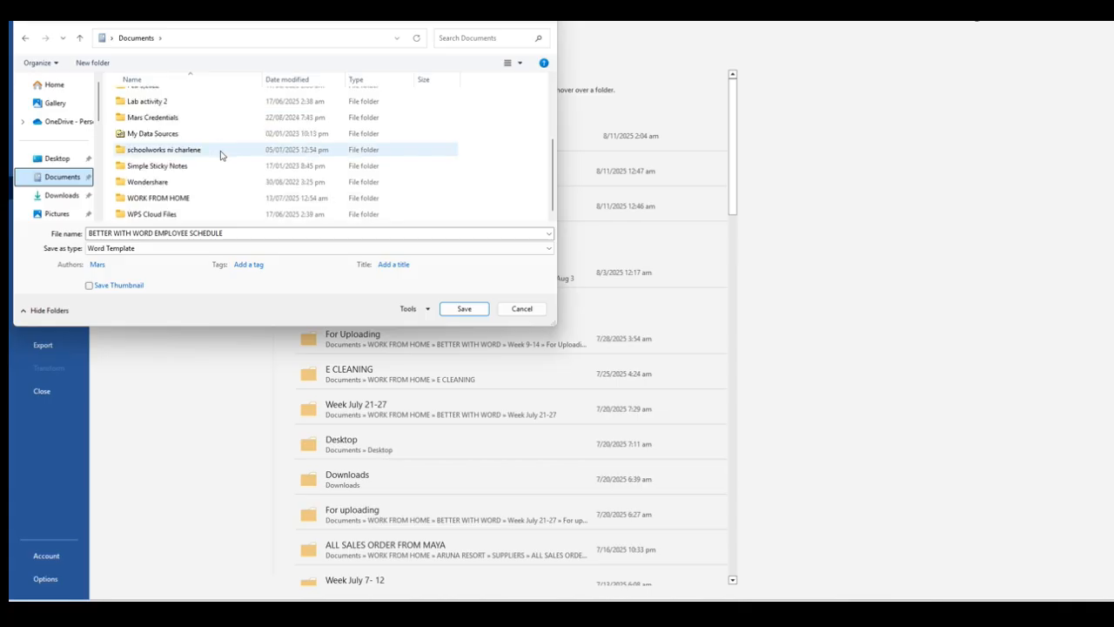
click(193, 200)
double_click(193, 200)
double_click(181, 122)
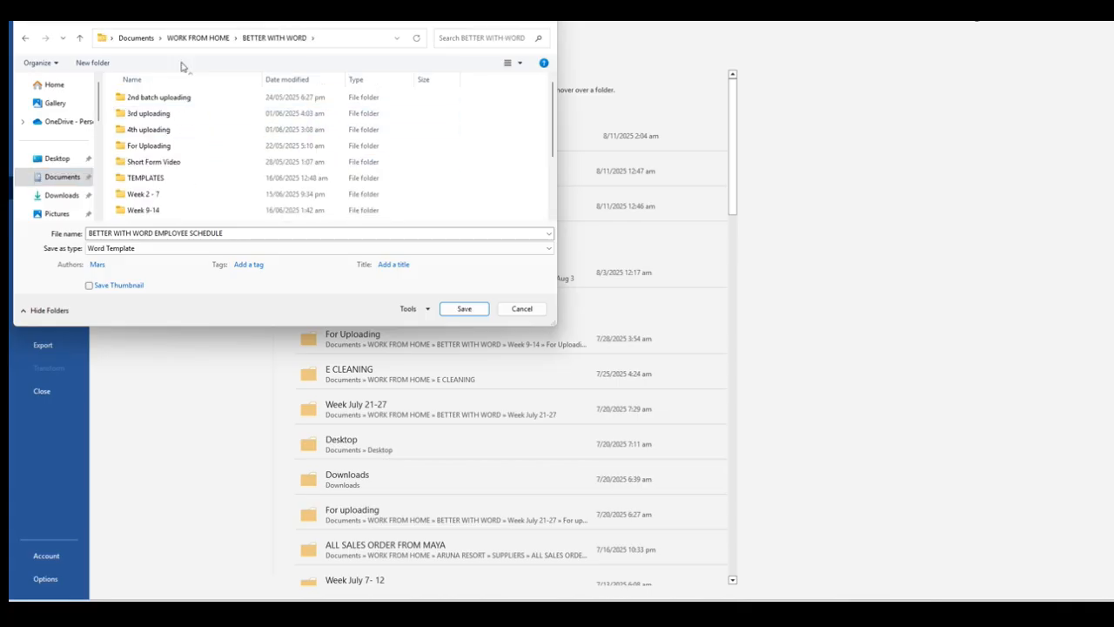
scroll(210, 181, down, 2)
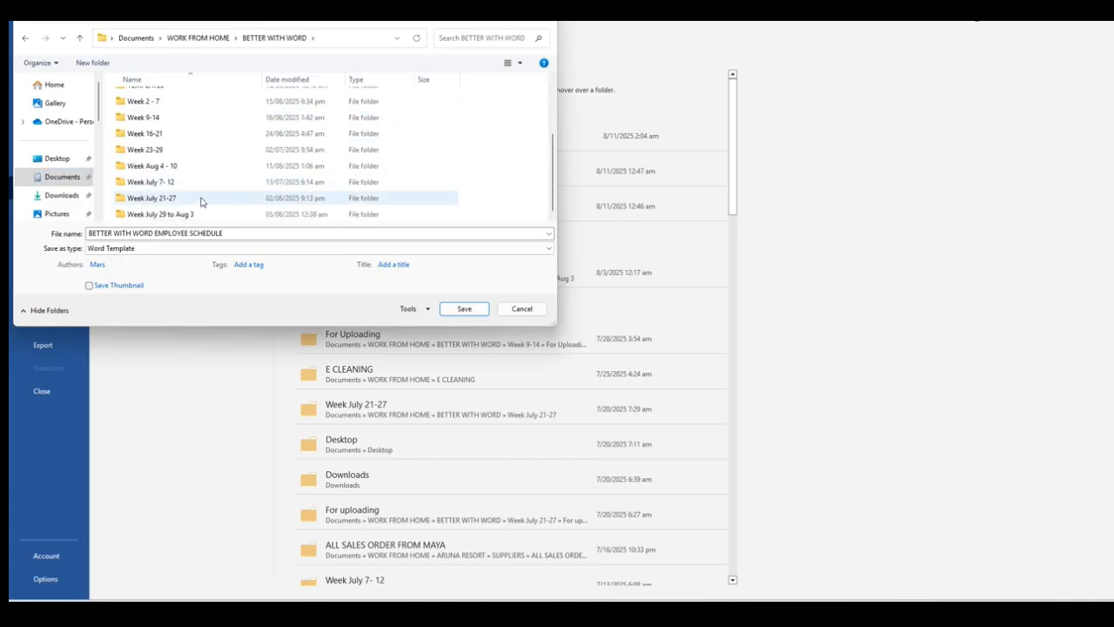
double_click(174, 165)
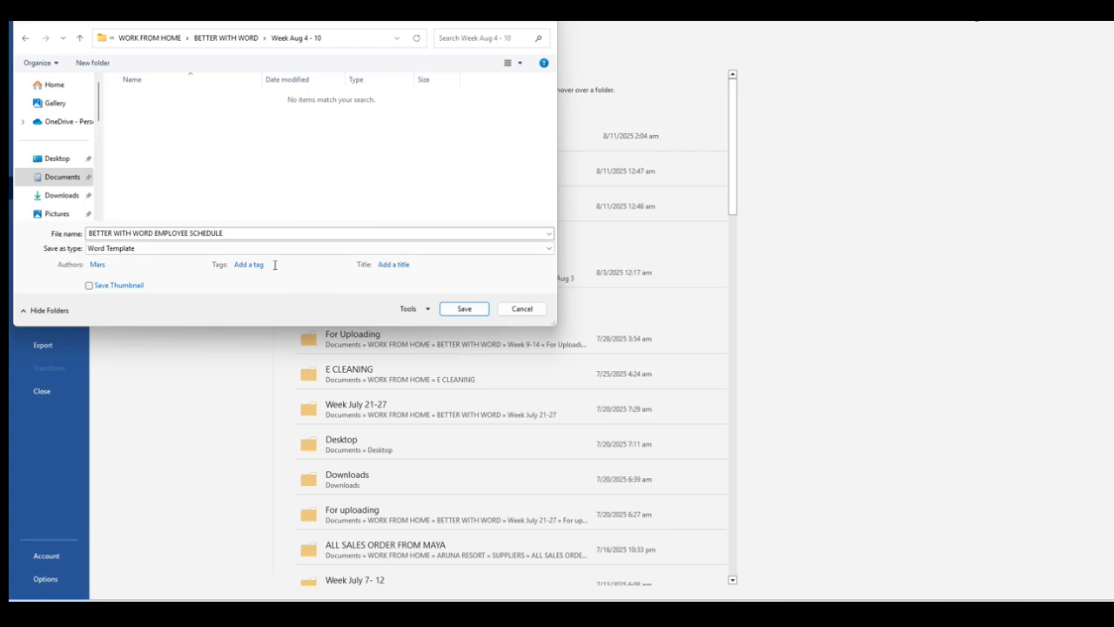
- Save the copy as a Word Document named BETTER WITH WORD EMPLOYEE SCHEDULE TEMPLATE
click(193, 248)
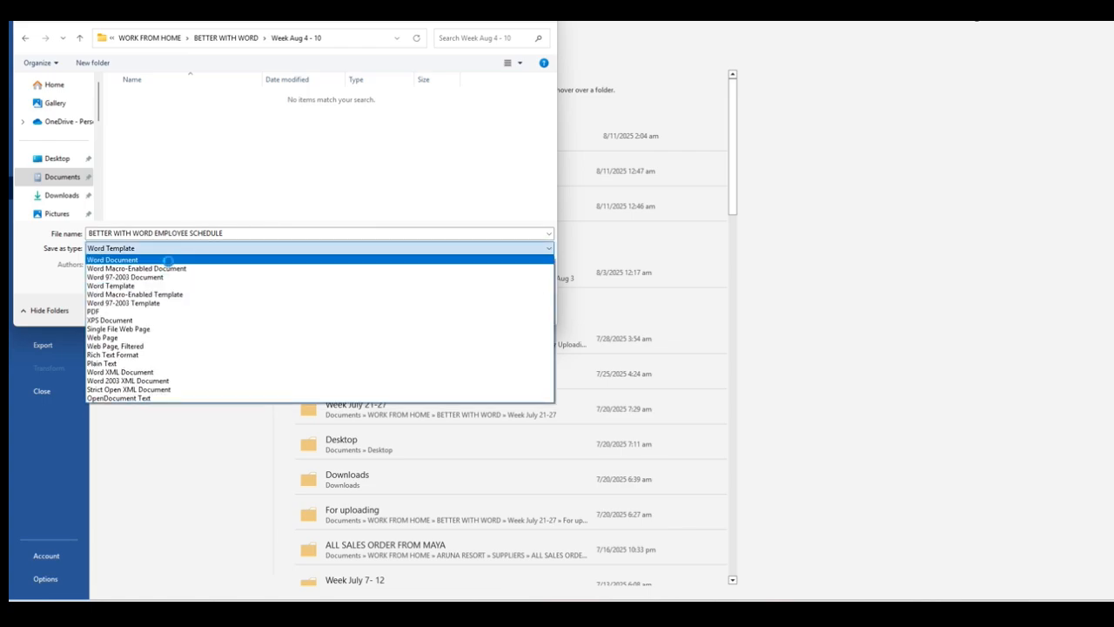
click(168, 260)
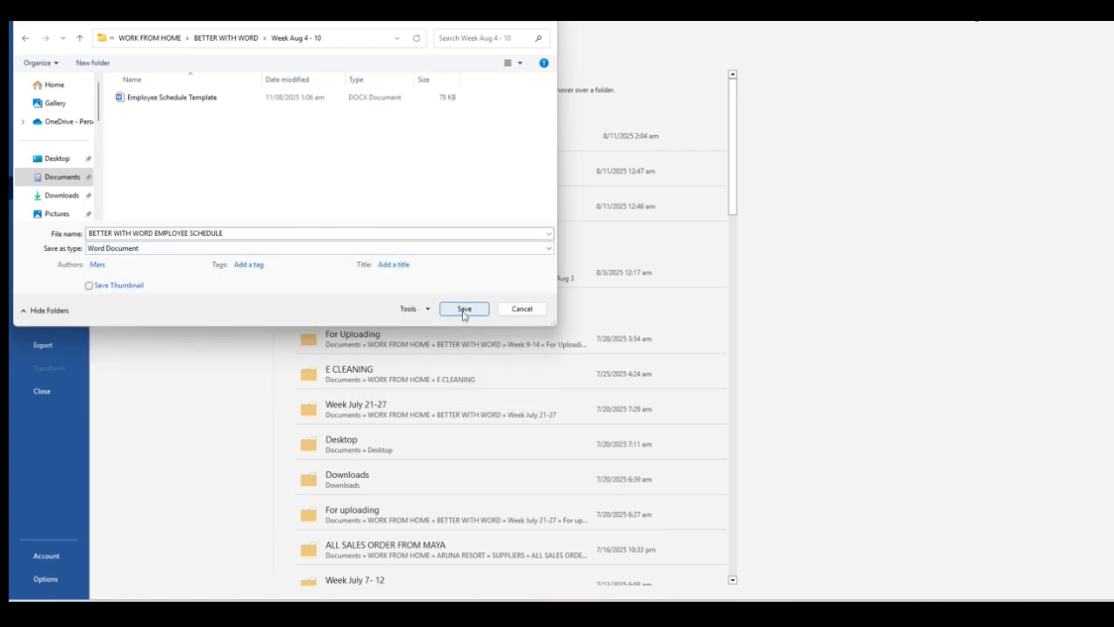
click(350, 232)
click(360, 234)
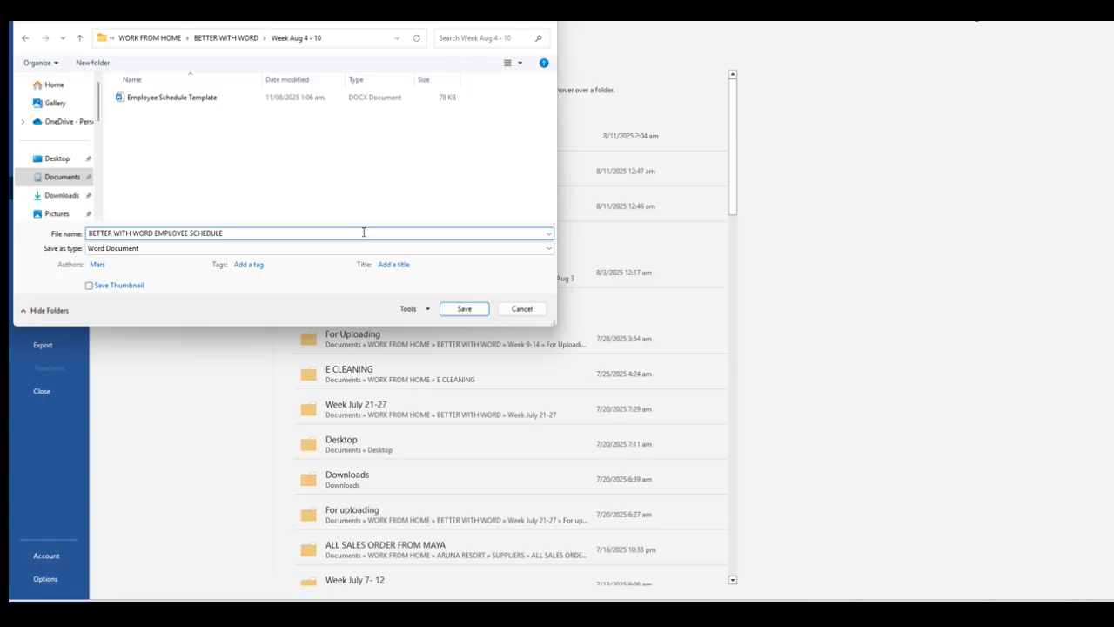
text(TEMPLATE)
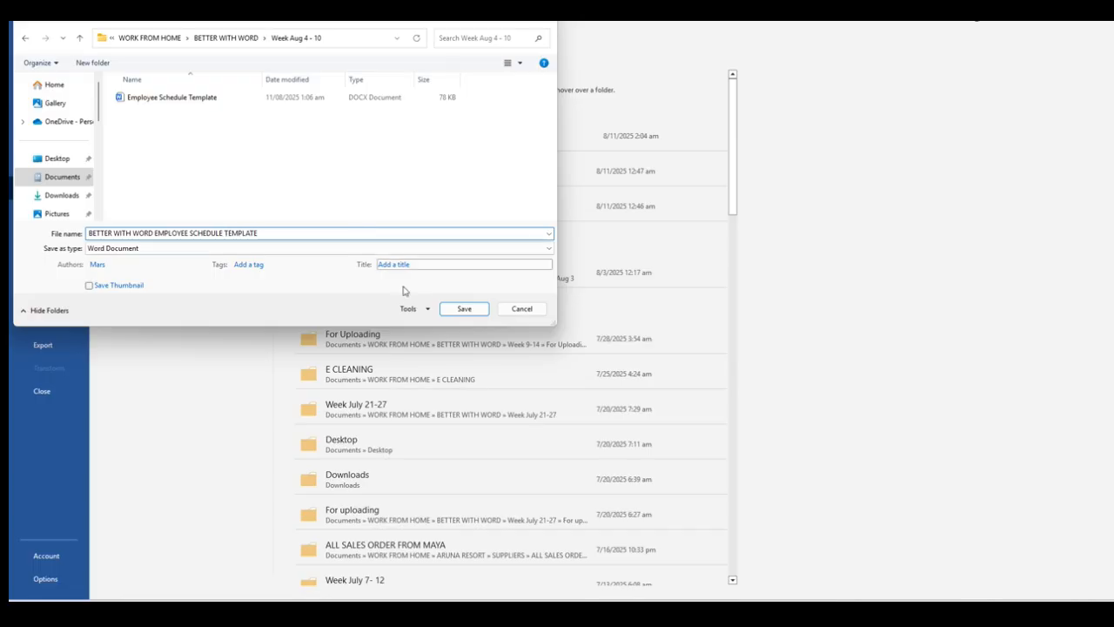
click(464, 308)
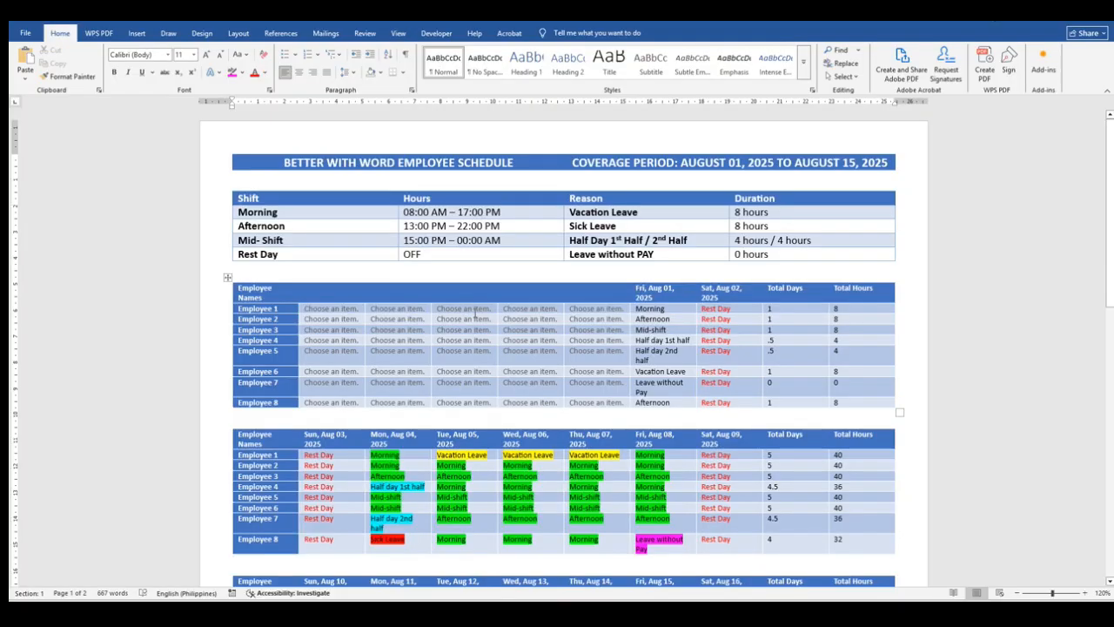